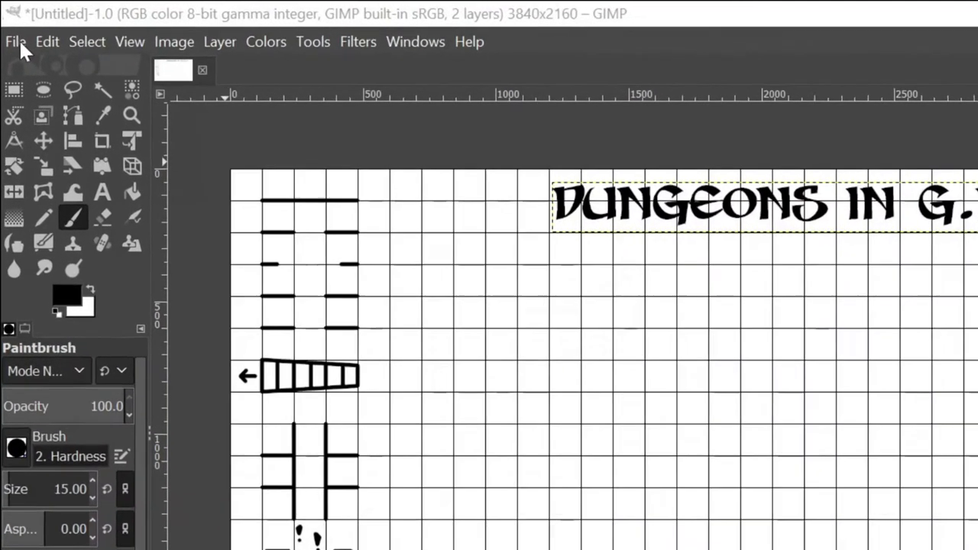
Create a new 3840×2160 blank image from the 4K UHD template.
{"action": "left_click", "coordinate": [11, 27]}
{"action": "left_click", "coordinate": [20, 43]}
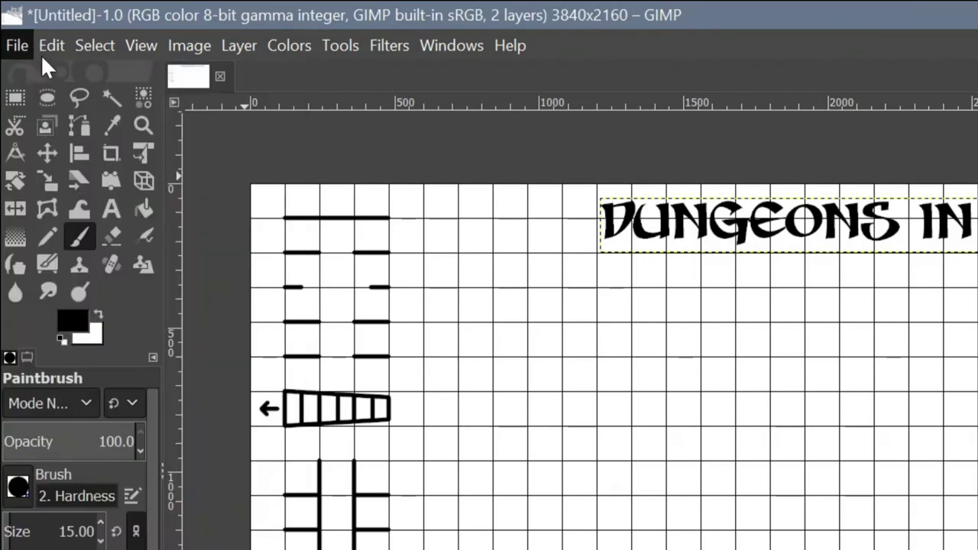
{"action": "left_click", "coordinate": [20, 40]}
{"action": "left_click", "coordinate": [44, 77]}
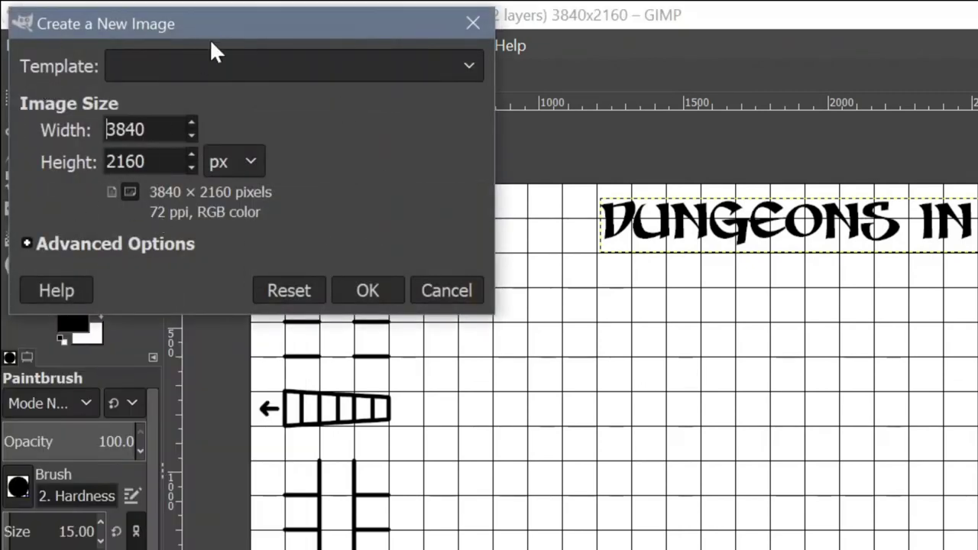
{"action": "left_click", "coordinate": [341, 67]}
{"action": "scroll", "coordinate": [294, 305], "scroll_direction": "down", "scroll_amount": 2}
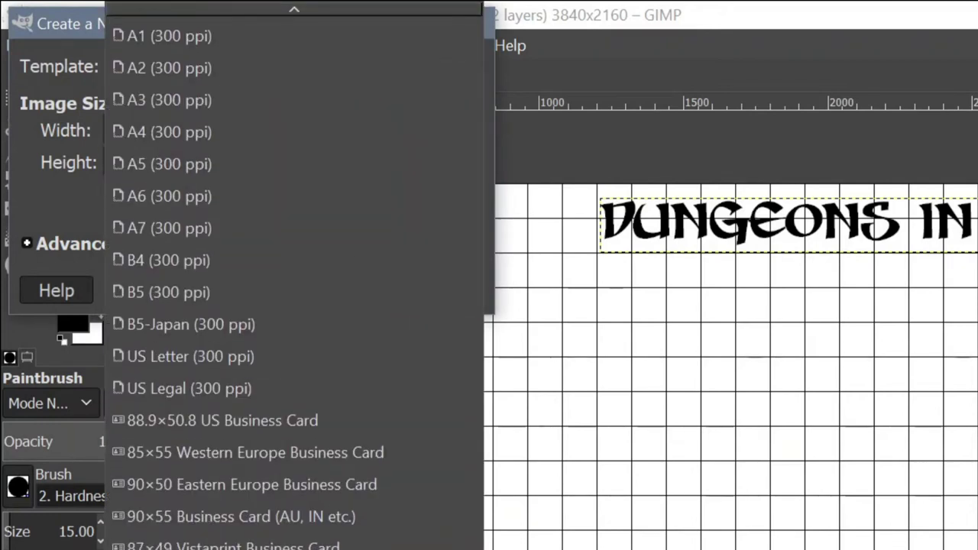
{"action": "key", "text": "Escape"}
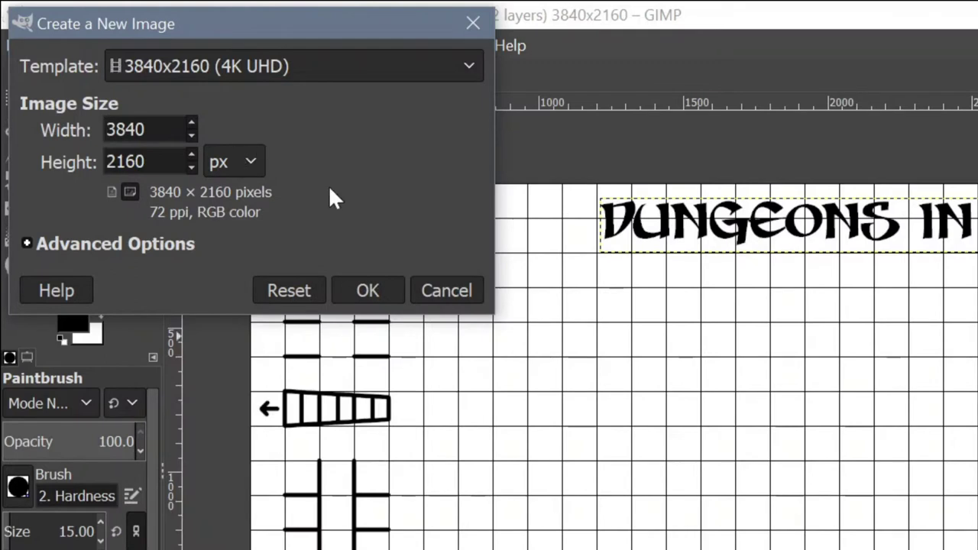
{"action": "left_click", "coordinate": [386, 295]}
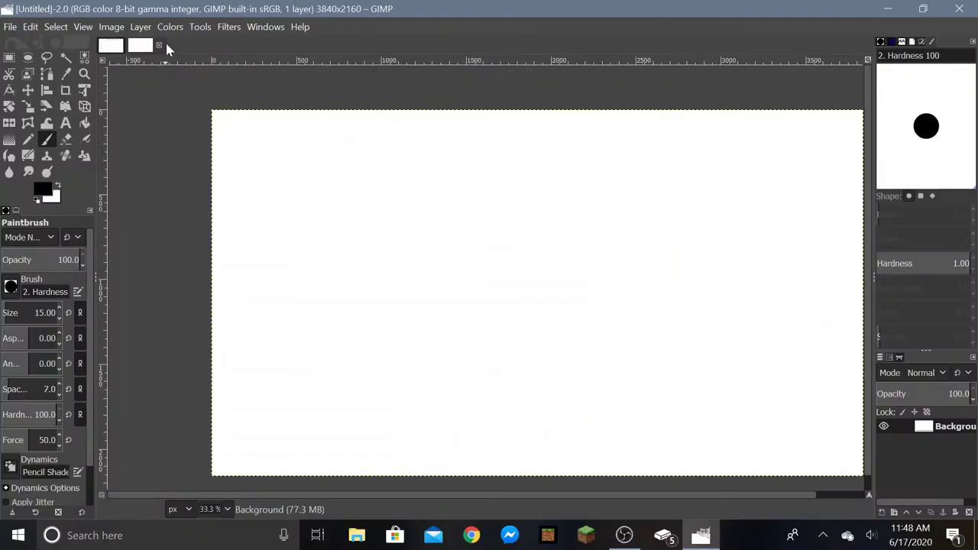
Close the blank image and set the map's grid spacing to 120 pixels.
{"action": "left_click", "coordinate": [159, 45]}
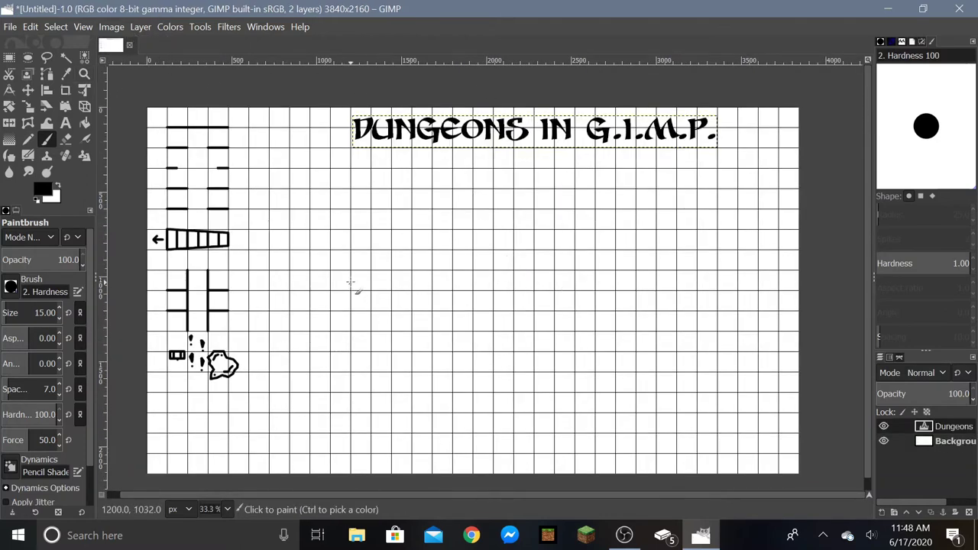
{"action": "left_click", "coordinate": [115, 27]}
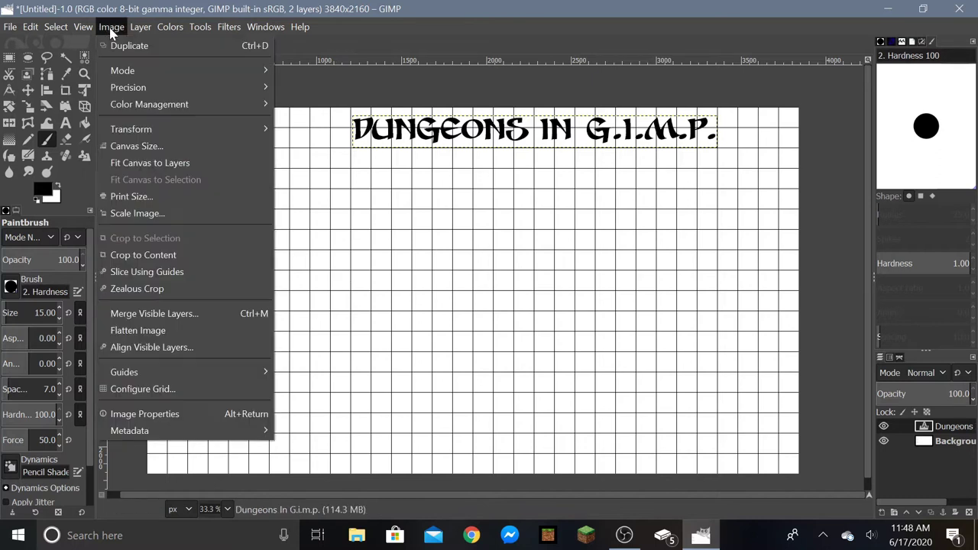
{"action": "left_click", "coordinate": [157, 395]}
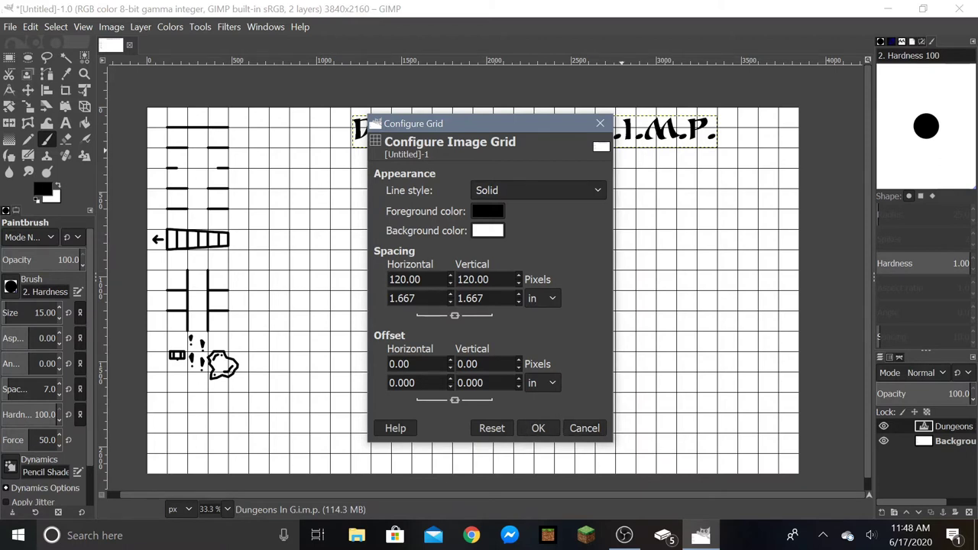
{"action": "left_click", "coordinate": [538, 428]}
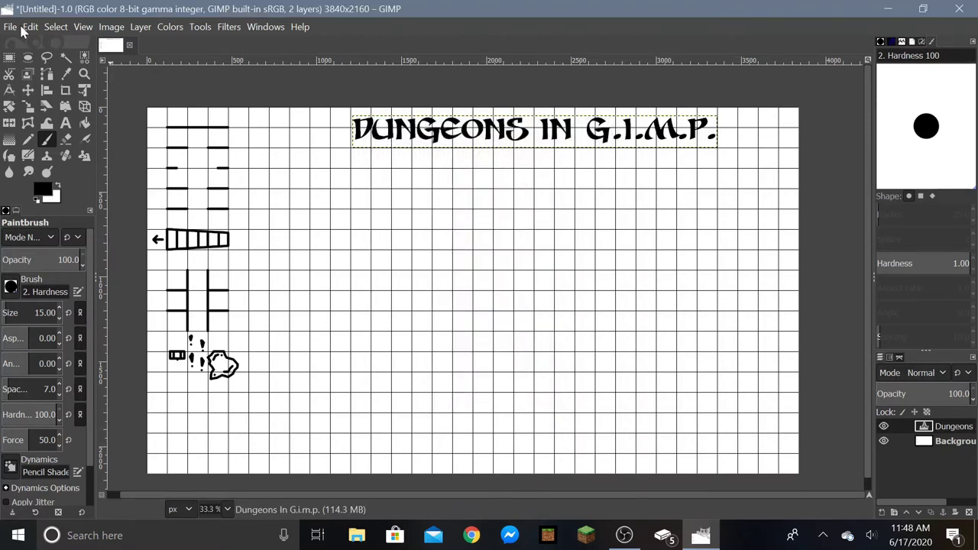
Turn on Snap to Grid in the View menu.
{"action": "left_click", "coordinate": [83, 27]}
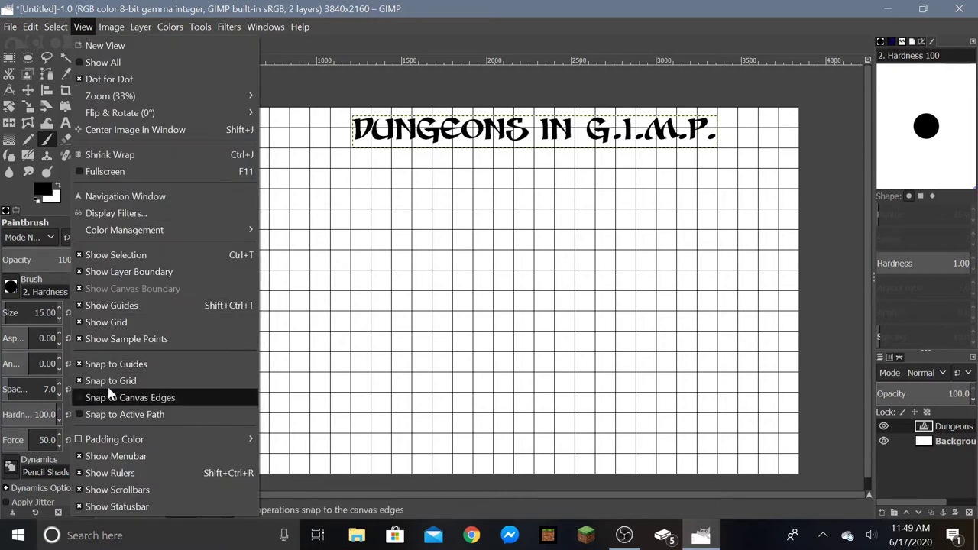
{"action": "left_click", "coordinate": [107, 382]}
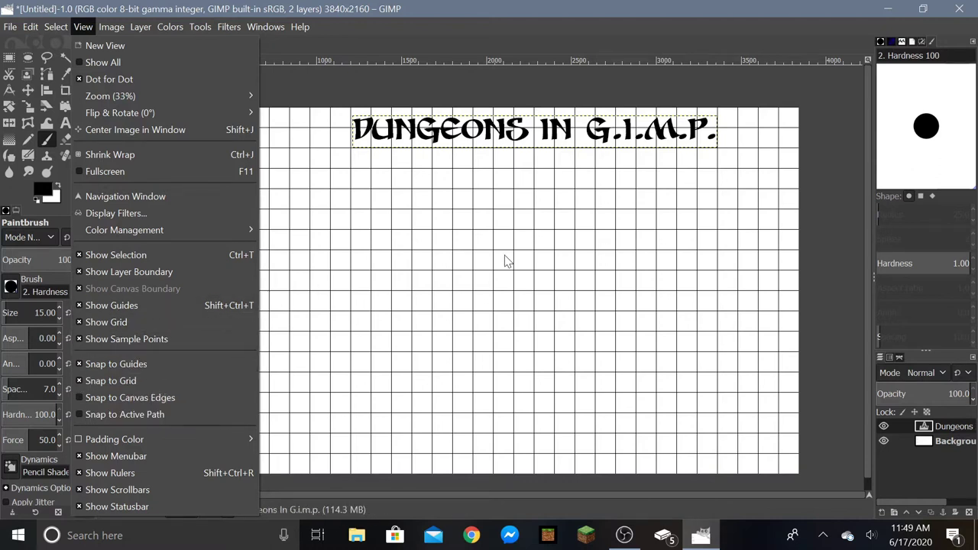
{"action": "left_click", "coordinate": [387, 293]}
{"action": "key", "text": "ctrl"}
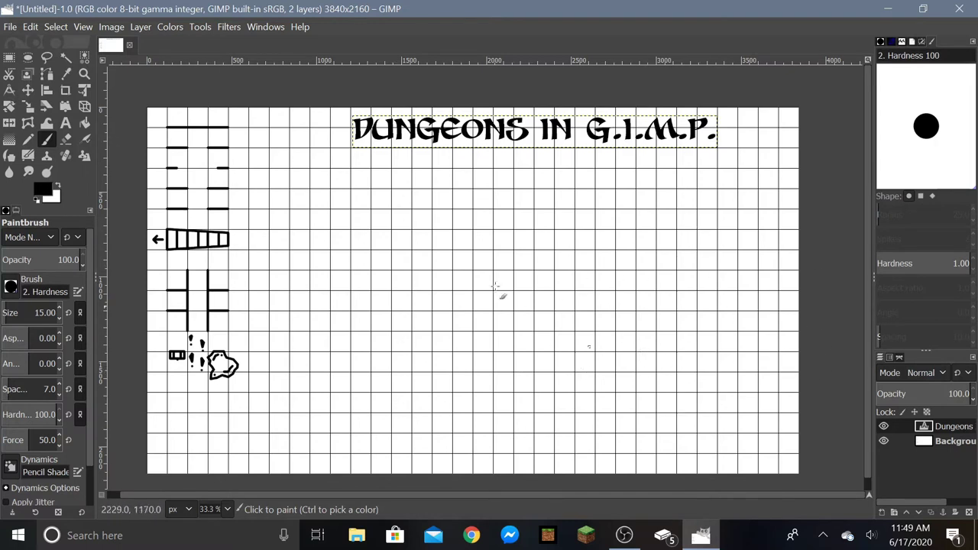
Select the Background layer and draw a straight wall line along the top grid row.
{"action": "scroll", "coordinate": [206, 95], "scroll_direction": "up", "scroll_amount": 4, "text": "ctrl"}
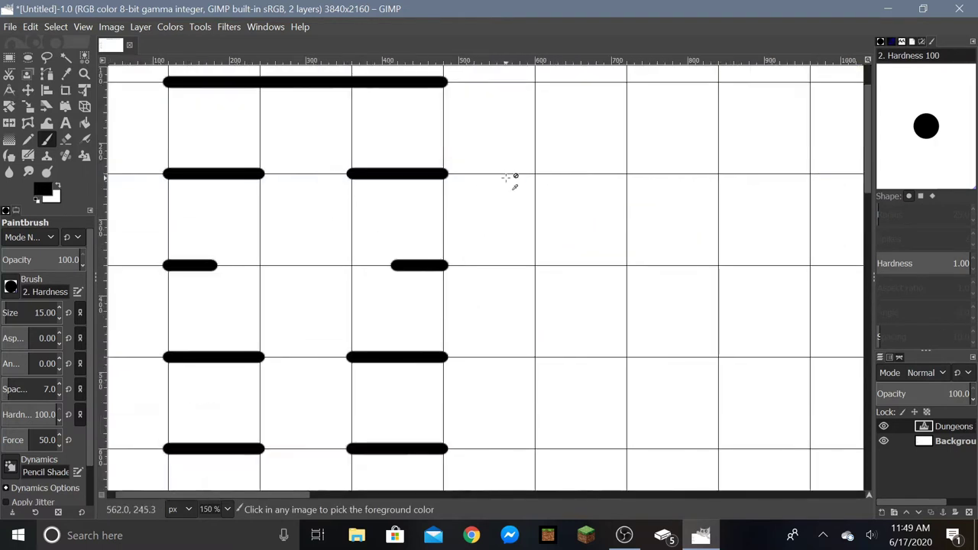
{"action": "scroll", "coordinate": [528, 198], "scroll_direction": "up", "scroll_amount": 2}
{"action": "scroll", "coordinate": [334, 185], "scroll_direction": "down", "scroll_amount": 1, "text": "ctrl"}
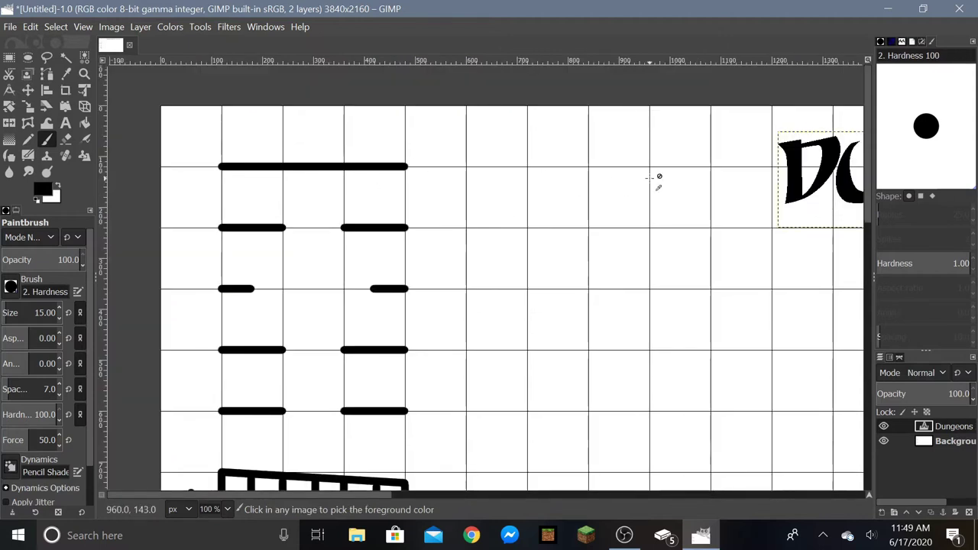
{"action": "scroll", "coordinate": [658, 179], "scroll_direction": "up", "scroll_amount": 1, "text": "ctrl"}
{"action": "scroll", "coordinate": [334, 192], "scroll_direction": "down", "scroll_amount": 1, "text": "ctrl"}
{"action": "scroll", "coordinate": [210, 185], "scroll_direction": "down", "scroll_amount": 1, "text": "ctrl"}
{"action": "scroll", "coordinate": [252, 175], "scroll_direction": "up", "scroll_amount": 1, "text": "ctrl"}
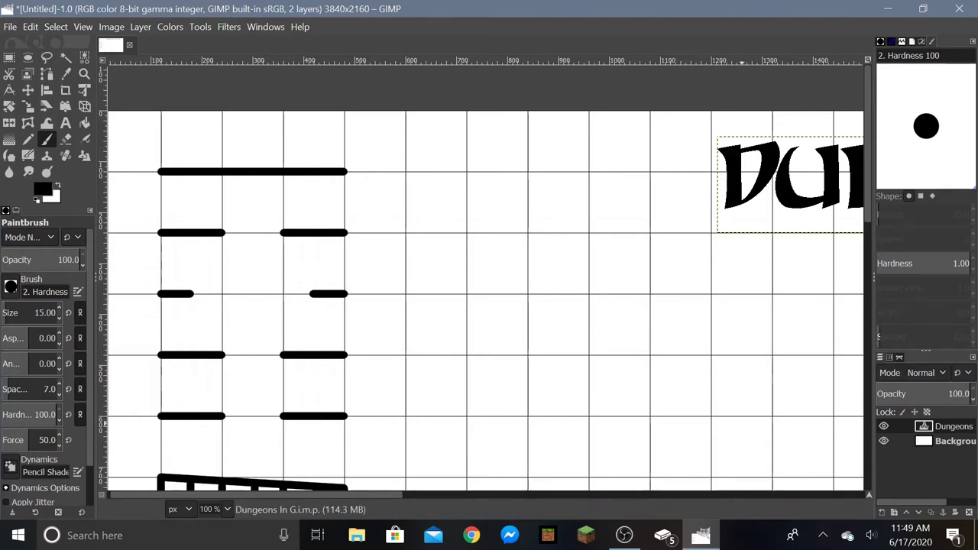
{"action": "left_click", "coordinate": [925, 446]}
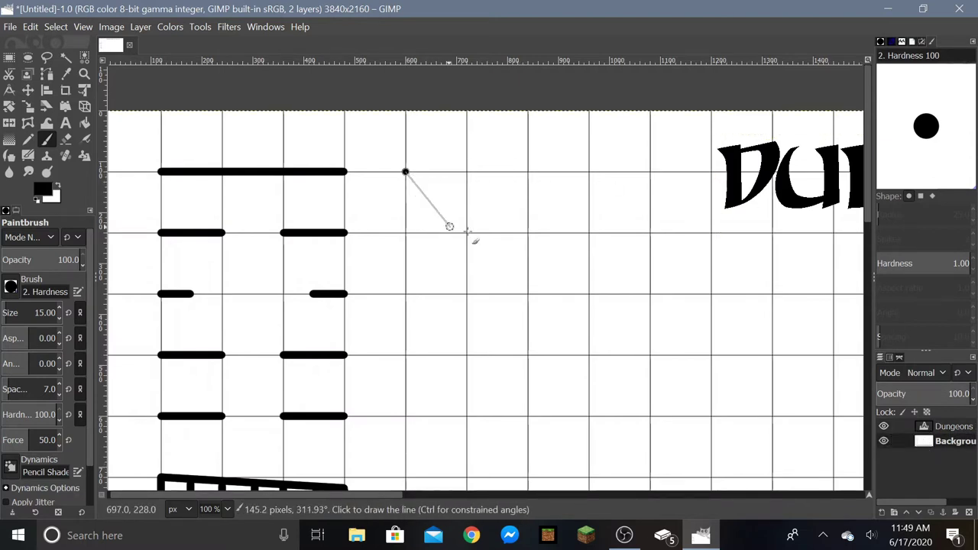
{"action": "left_click", "coordinate": [588, 172], "text": "shift"}
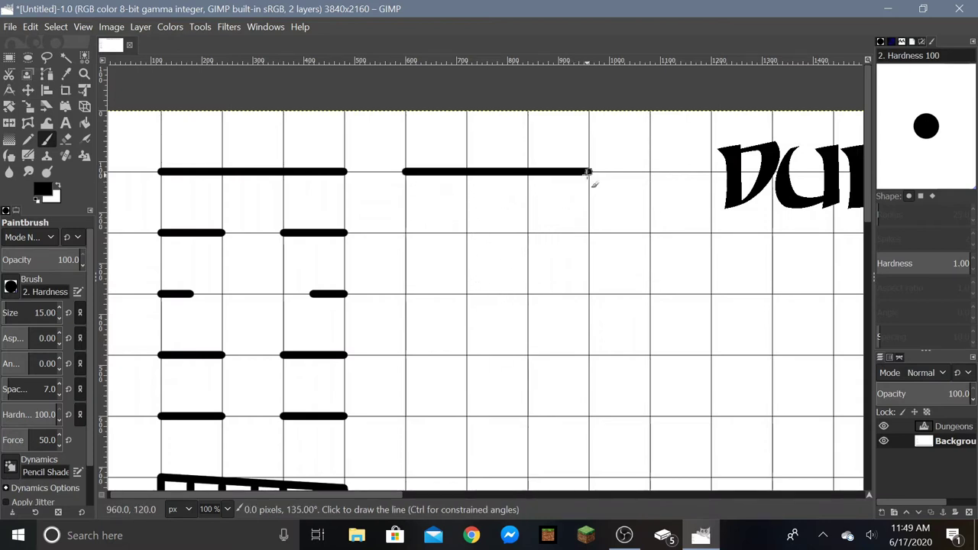
Draw a second wall line, then undo both that line and its start dot.
{"action": "left_click", "coordinate": [405, 232]}
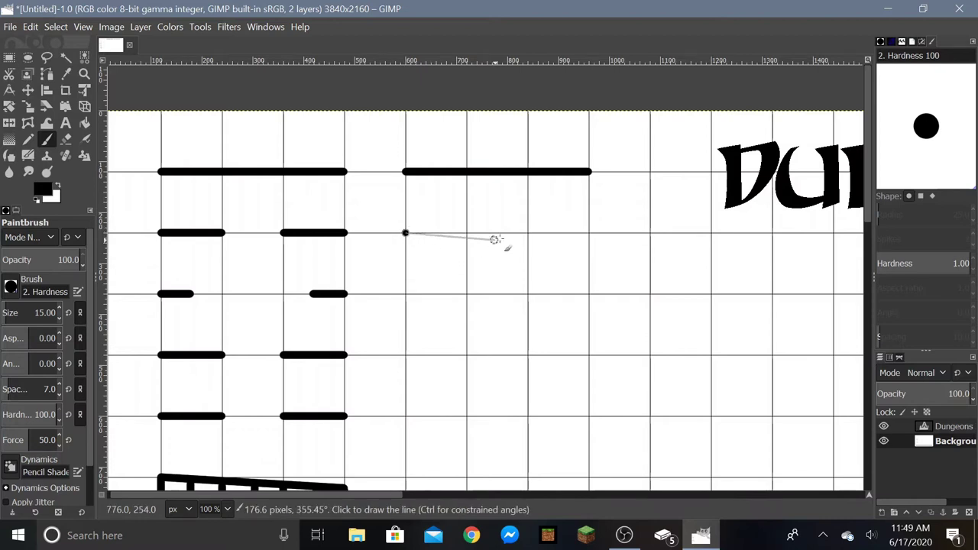
{"action": "left_click", "coordinate": [588, 232], "text": "shift"}
{"action": "key", "text": "ctrl+z"}
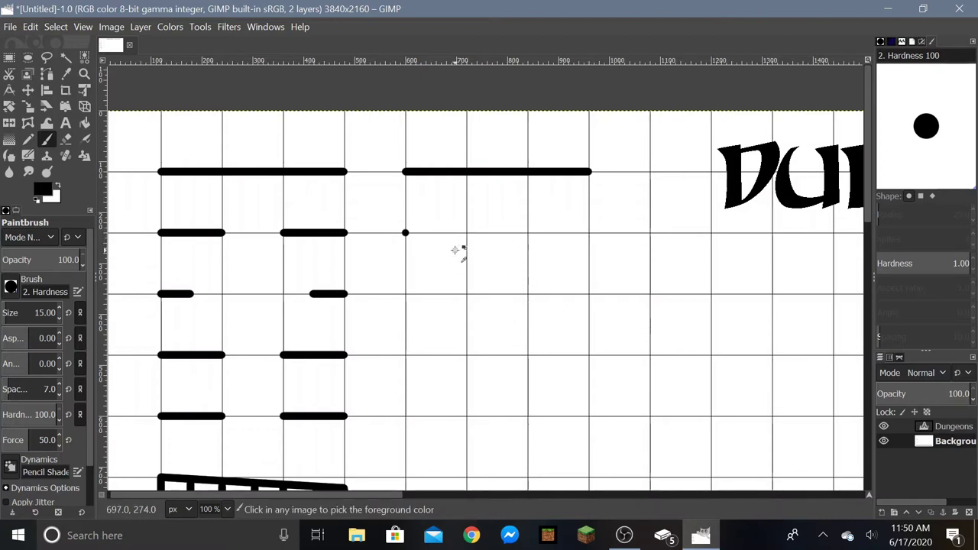
{"action": "key", "text": "ctrl+z"}
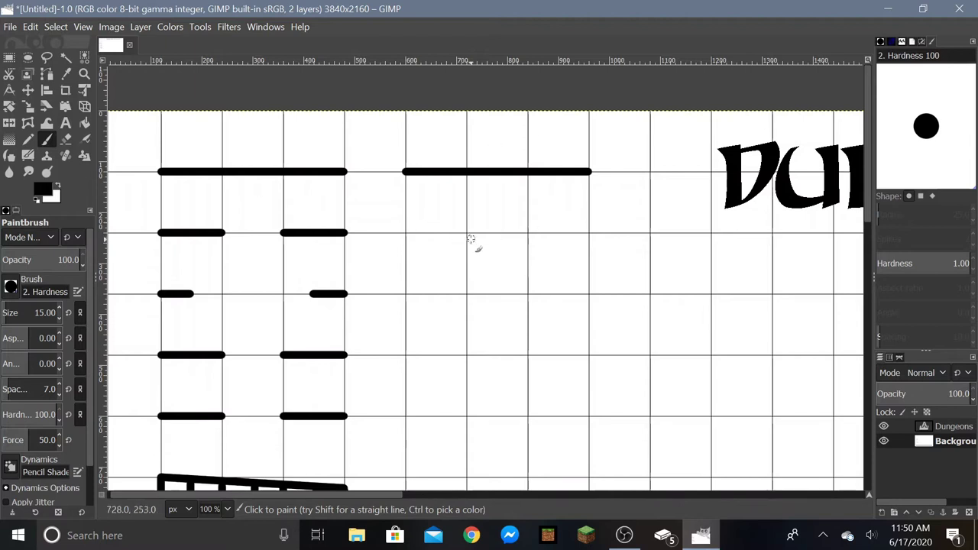
{"action": "scroll", "coordinate": [237, 313], "scroll_direction": "down", "scroll_amount": 1, "text": "ctrl"}
Draw the second row's two thick wall pieces, leaving a gap between them.
{"action": "scroll", "coordinate": [203, 298], "scroll_direction": "up", "scroll_amount": 2, "text": "ctrl"}
{"action": "scroll", "coordinate": [203, 297], "scroll_direction": "down", "scroll_amount": 2, "text": "ctrl"}
{"action": "scroll", "coordinate": [142, 327], "scroll_direction": "up", "scroll_amount": 2, "text": "ctrl"}
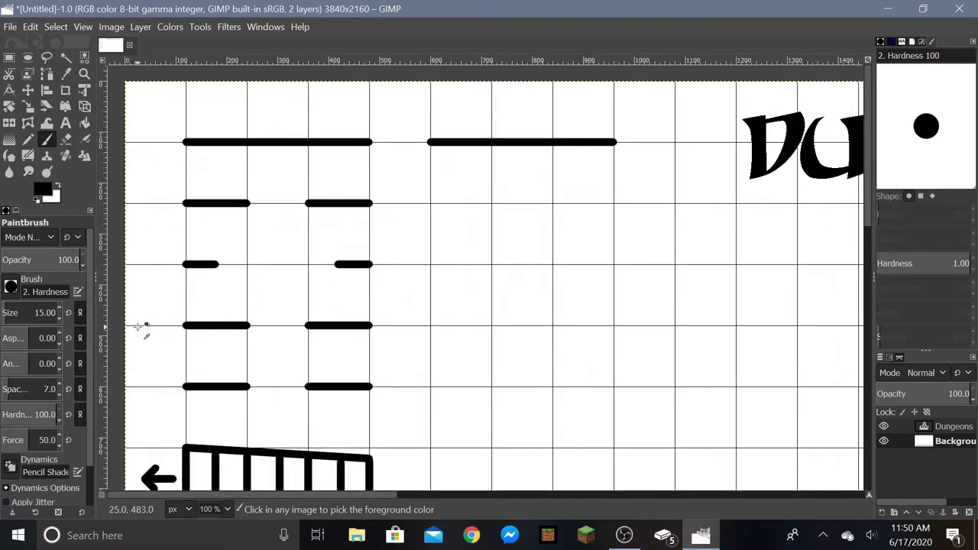
{"action": "scroll", "coordinate": [319, 311], "scroll_direction": "down", "scroll_amount": 1, "text": "ctrl"}
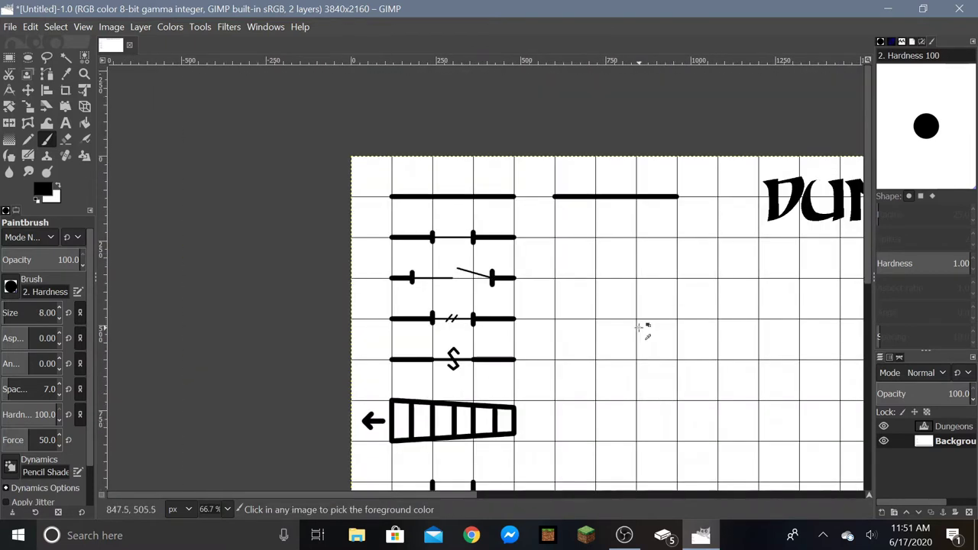
{"action": "scroll", "coordinate": [285, 419], "scroll_direction": "up", "scroll_amount": 1, "text": "ctrl"}
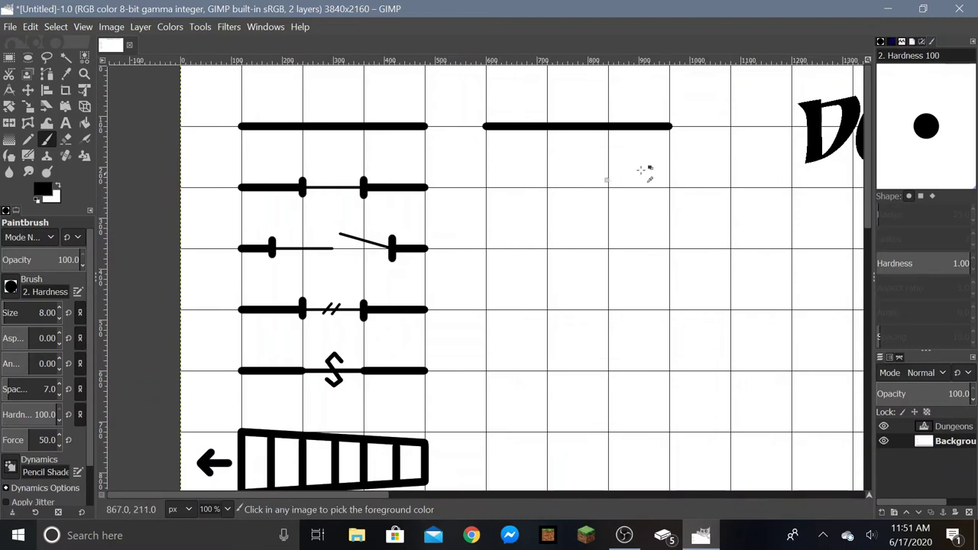
{"action": "scroll", "coordinate": [644, 170], "scroll_direction": "up", "scroll_amount": 1, "text": "ctrl"}
{"action": "scroll", "coordinate": [552, 208], "scroll_direction": "down", "scroll_amount": 1, "text": "ctrl"}
{"action": "scroll", "coordinate": [360, 205], "scroll_direction": "up", "scroll_amount": 1, "text": "ctrl"}
{"action": "scroll", "coordinate": [352, 208], "scroll_direction": "up", "scroll_amount": 1, "text": "ctrl"}
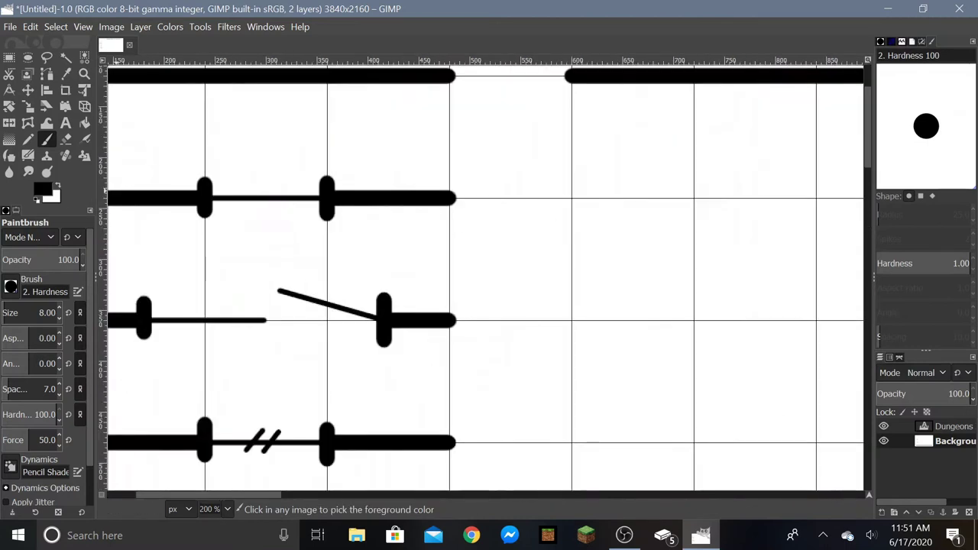
{"action": "scroll", "coordinate": [31, 317], "scroll_direction": "up", "scroll_amount": 2}
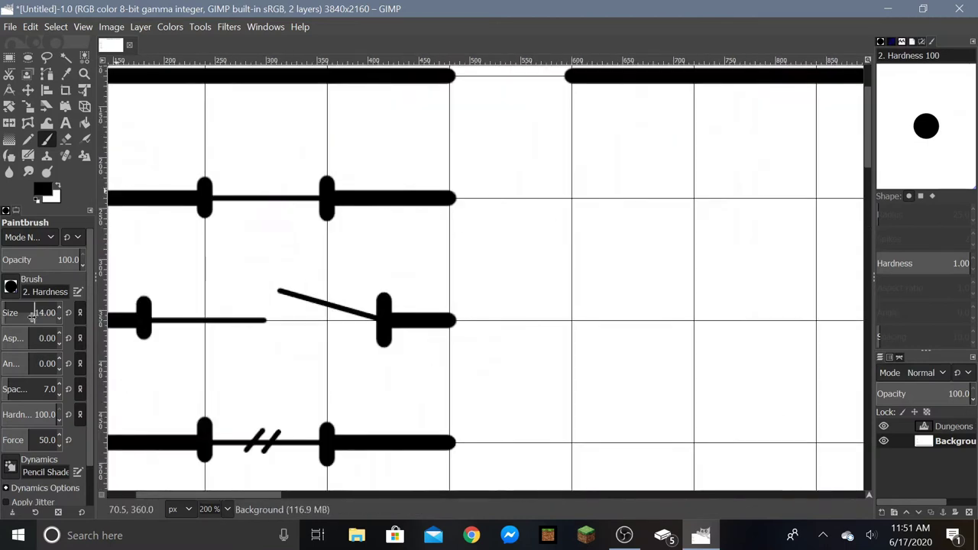
{"action": "scroll", "coordinate": [30, 317], "scroll_direction": "up", "scroll_amount": 1}
{"action": "left_click", "coordinate": [571, 199]}
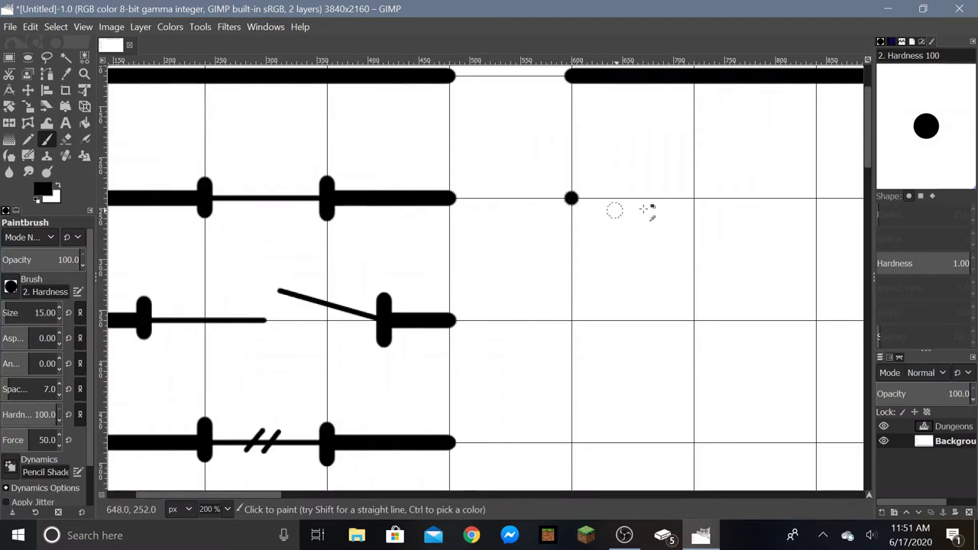
{"action": "scroll", "coordinate": [657, 208], "scroll_direction": "down", "scroll_amount": 2, "text": "ctrl"}
{"action": "scroll", "coordinate": [756, 212], "scroll_direction": "up", "scroll_amount": 2, "text": "ctrl"}
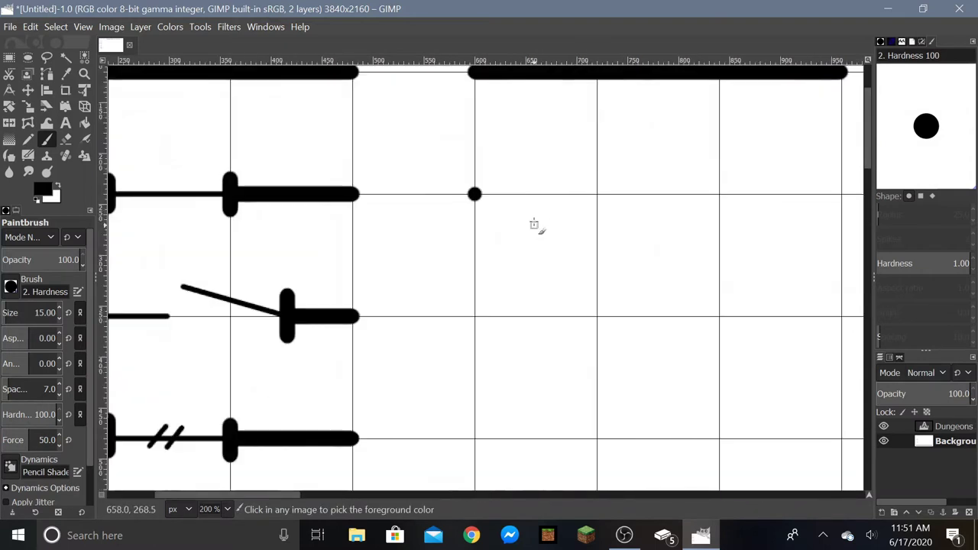
{"action": "left_click", "coordinate": [597, 194], "text": "shift"}
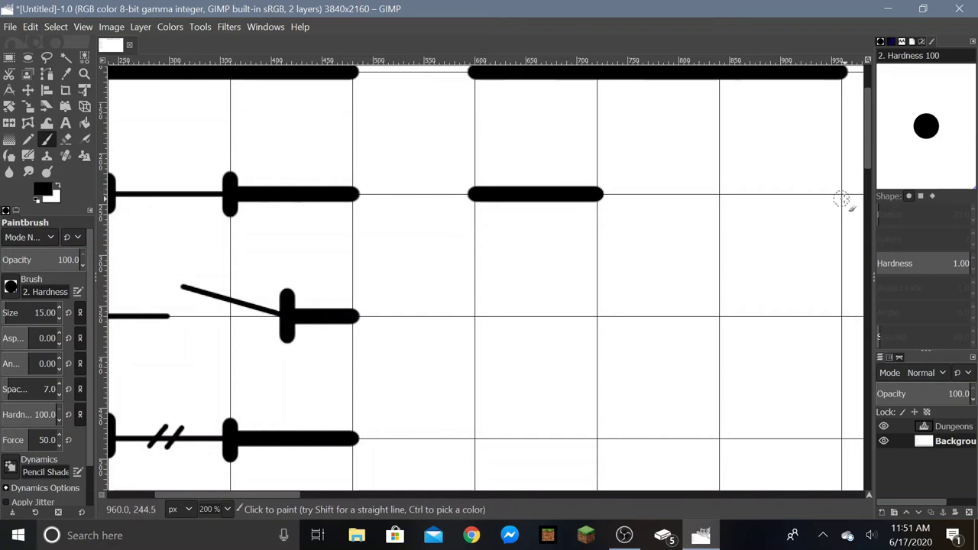
{"action": "left_click", "coordinate": [841, 195]}
{"action": "left_click", "coordinate": [719, 194], "text": "shift"}
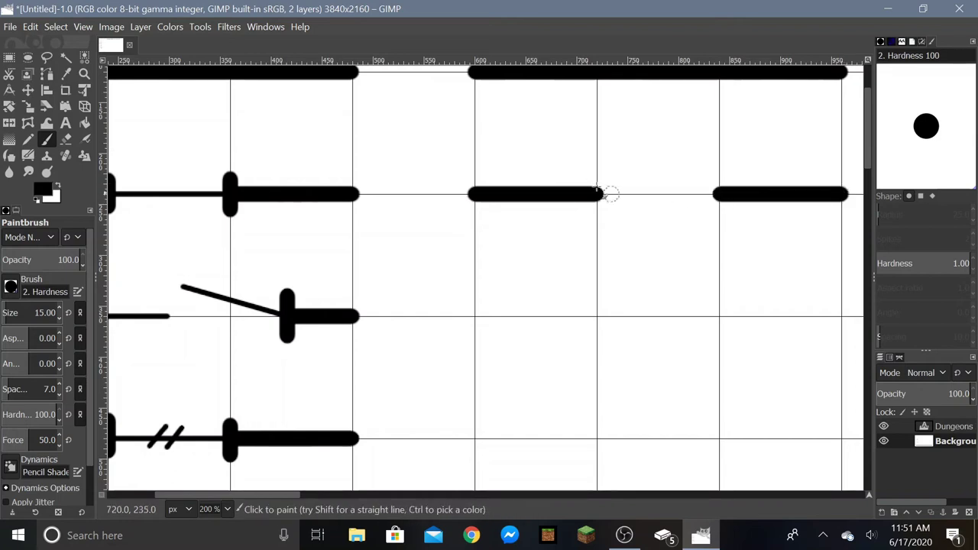
Cap both ends of the gap with short vertical jambs.
{"action": "left_click", "coordinate": [597, 175]}
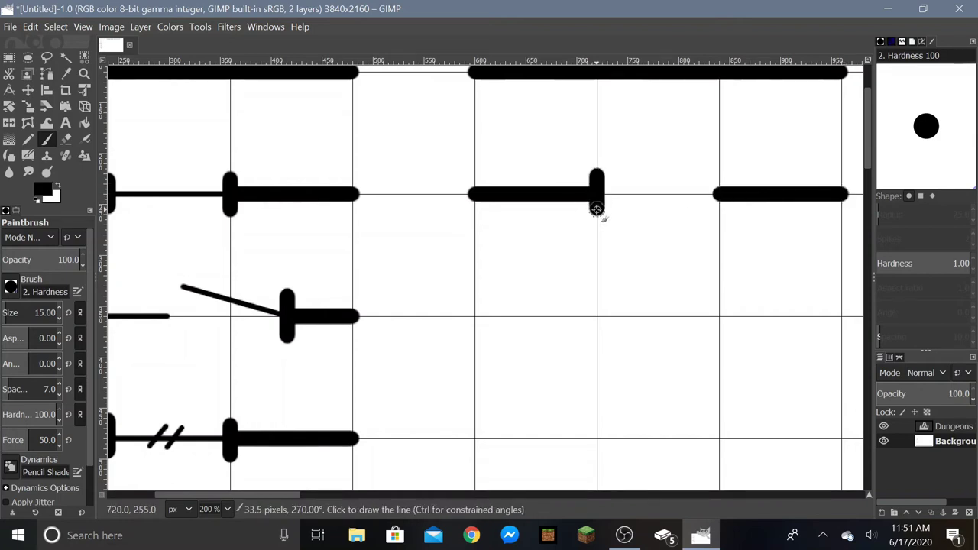
{"action": "left_click", "coordinate": [596, 209], "text": "shift"}
{"action": "left_click", "coordinate": [719, 209]}
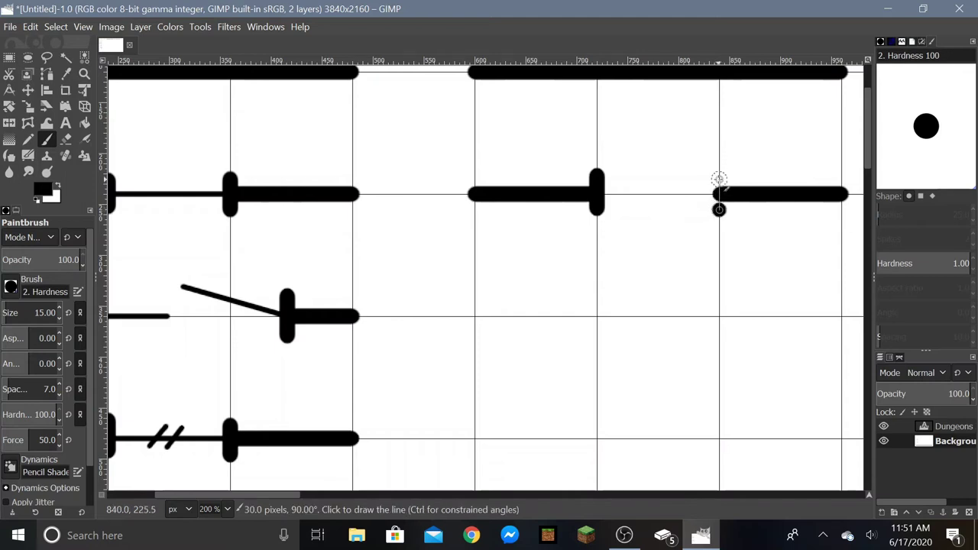
{"action": "left_click", "coordinate": [719, 180], "text": "shift"}
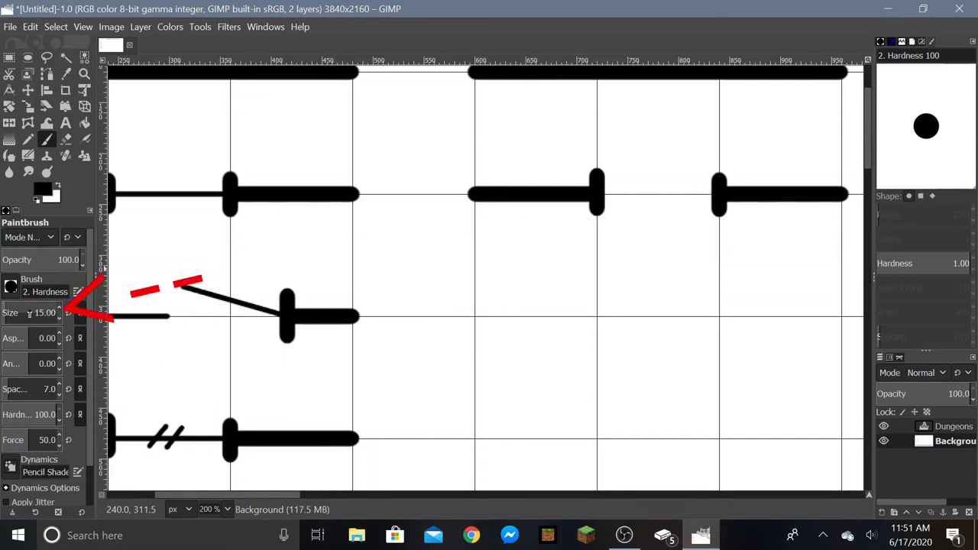
{"action": "scroll", "coordinate": [29, 313], "scroll_direction": "down", "scroll_amount": 1}
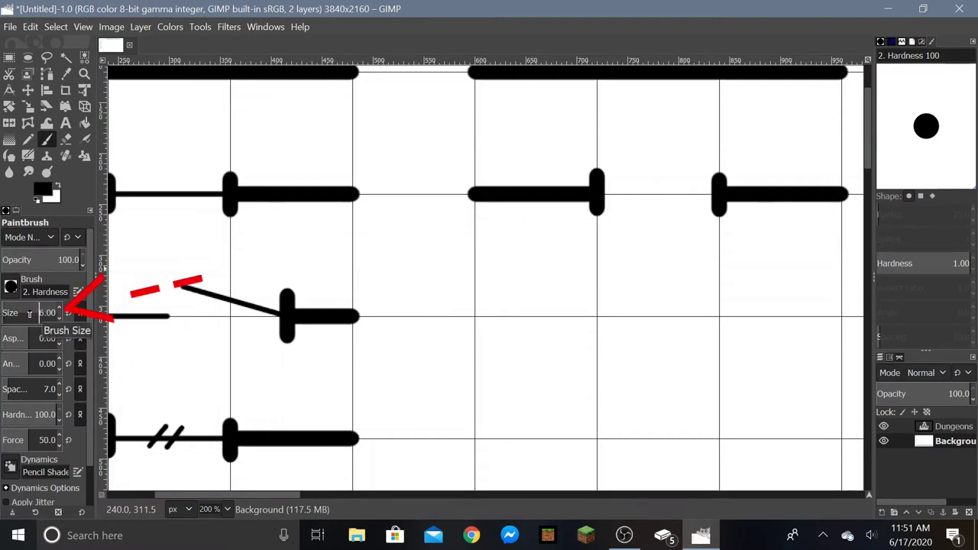
{"action": "scroll", "coordinate": [29, 313], "scroll_direction": "down", "scroll_amount": 1}
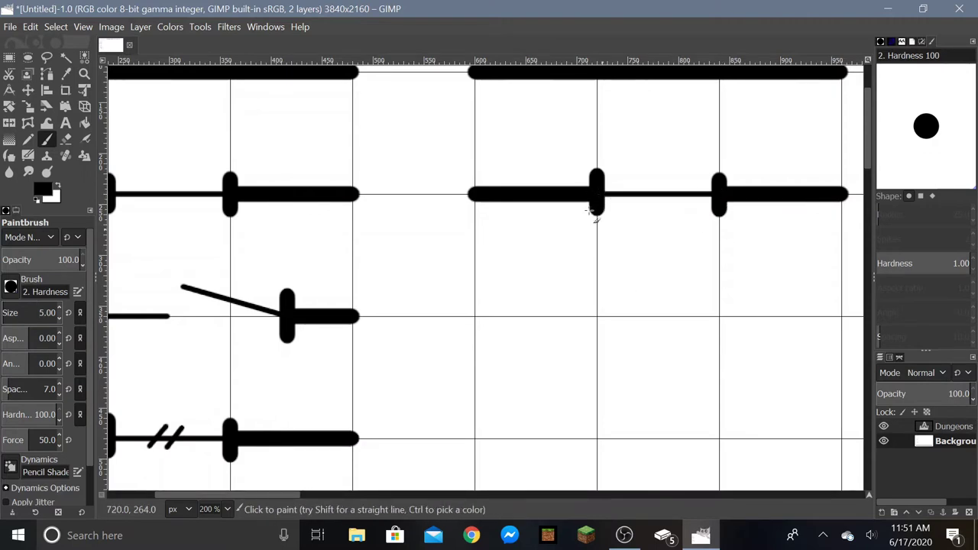
{"action": "scroll", "coordinate": [736, 219], "scroll_direction": "down", "scroll_amount": 1, "text": "ctrl"}
{"action": "scroll", "coordinate": [694, 218], "scroll_direction": "up", "scroll_amount": 1, "text": "ctrl"}
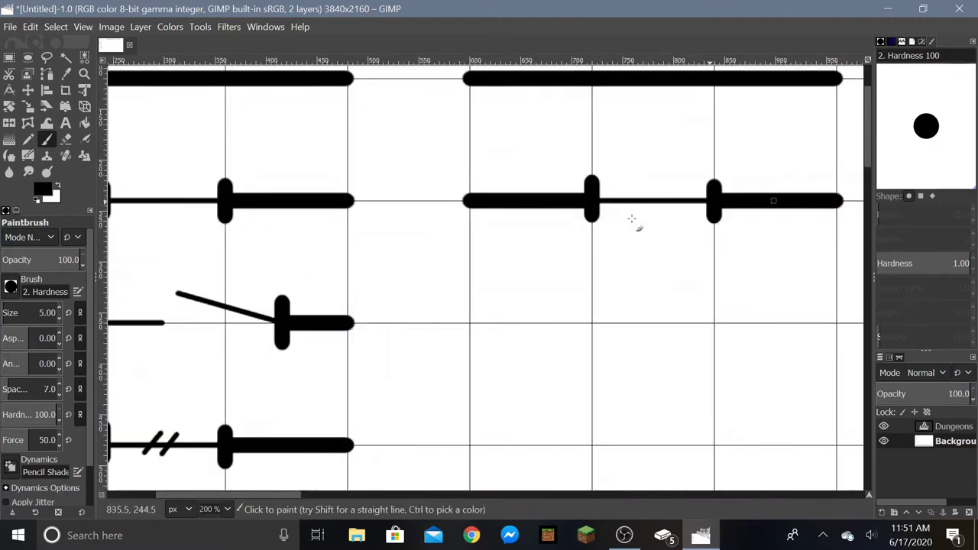
{"action": "scroll", "coordinate": [677, 227], "scroll_direction": "down", "scroll_amount": 1, "text": "ctrl"}
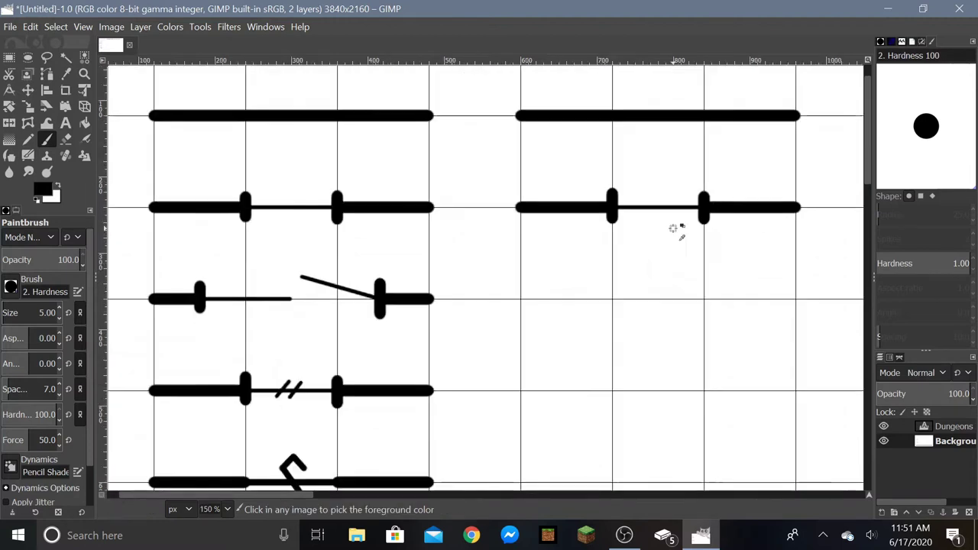
{"action": "scroll", "coordinate": [780, 286], "scroll_direction": "up", "scroll_amount": 1, "text": "ctrl"}
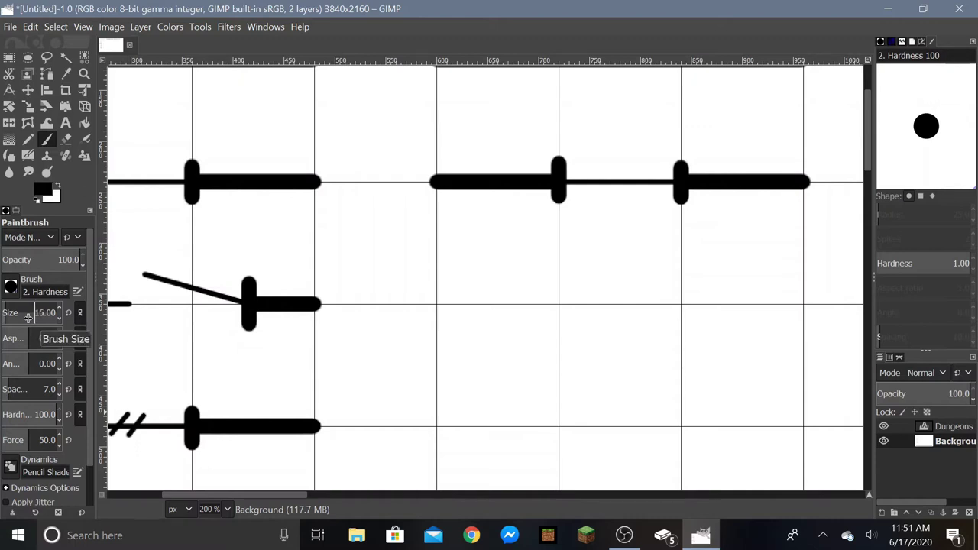
Draw the third row's left and right thick wall segments, redoing a misplaced dot.
{"action": "left_click", "coordinate": [436, 304]}
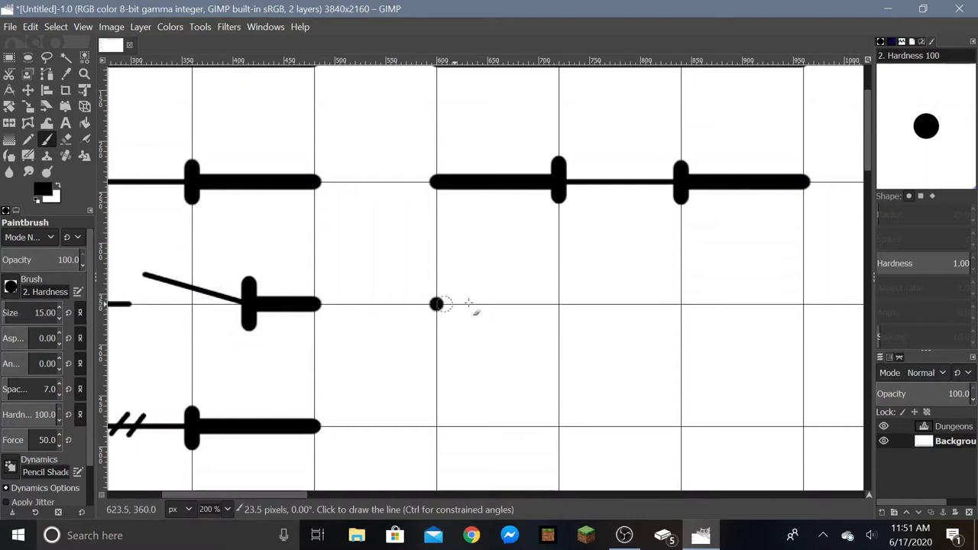
{"action": "left_click", "coordinate": [501, 304], "text": "shift"}
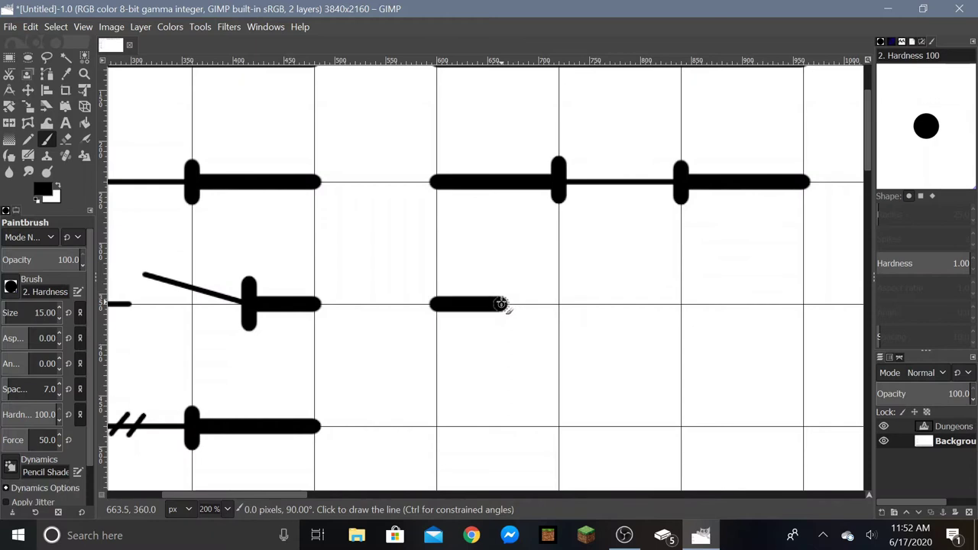
{"action": "left_click", "coordinate": [784, 304]}
{"action": "key", "text": "ctrl+z"}
{"action": "left_click", "coordinate": [804, 304]}
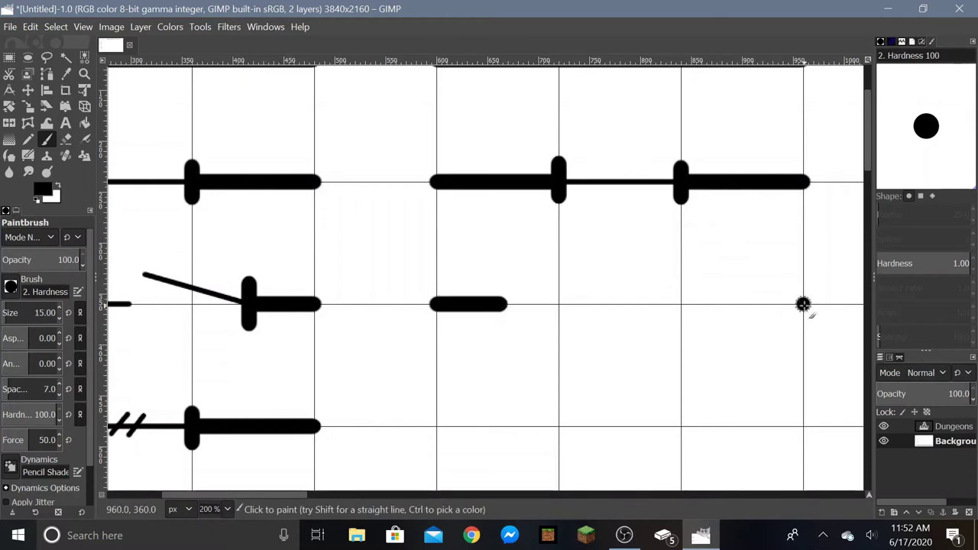
{"action": "left_click", "coordinate": [749, 304], "text": "shift"}
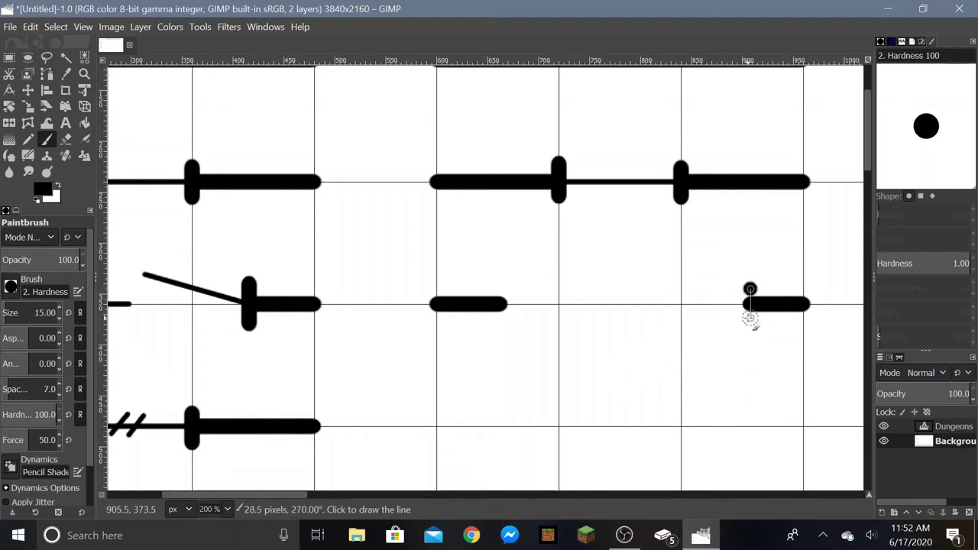
Cap both wall ends, then add a thin line and a slanted open-door stroke.
{"action": "left_click", "coordinate": [750, 319], "text": "shift"}
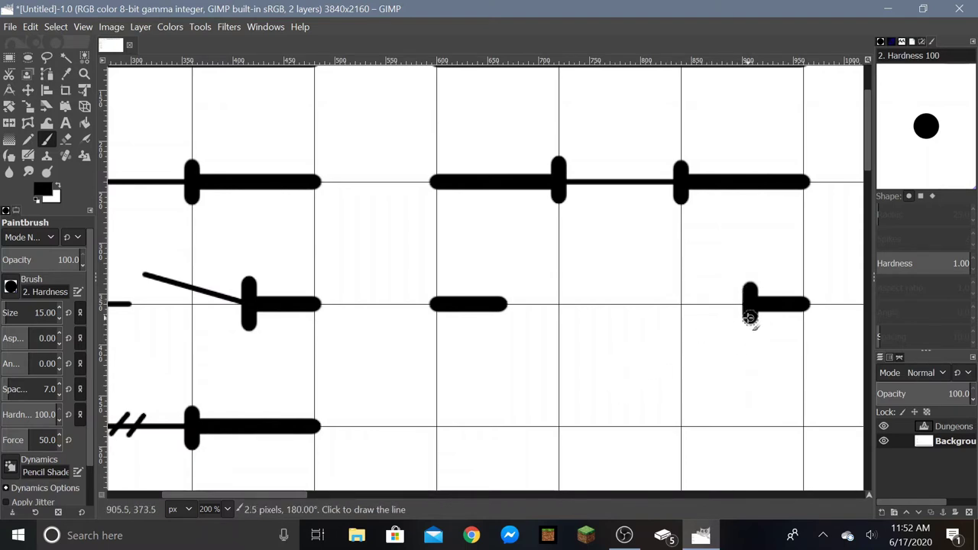
{"action": "left_click", "coordinate": [500, 286]}
{"action": "left_click", "coordinate": [499, 316], "text": "shift"}
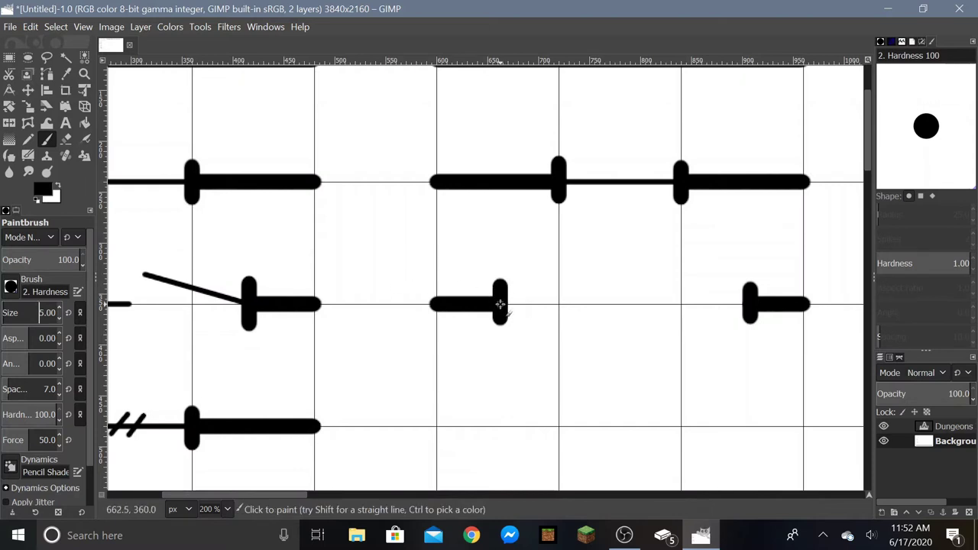
{"action": "left_click", "coordinate": [500, 304]}
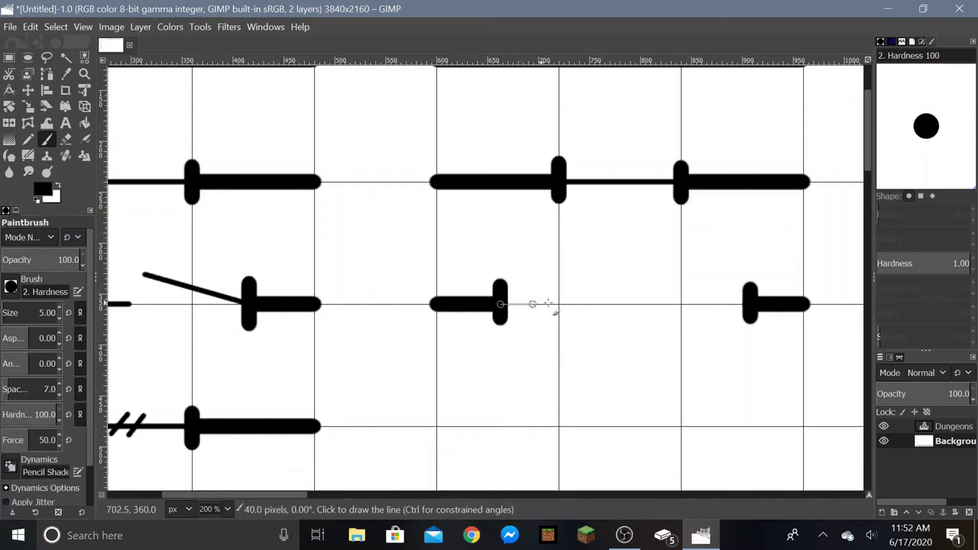
{"action": "left_click", "coordinate": [622, 304], "text": "shift"}
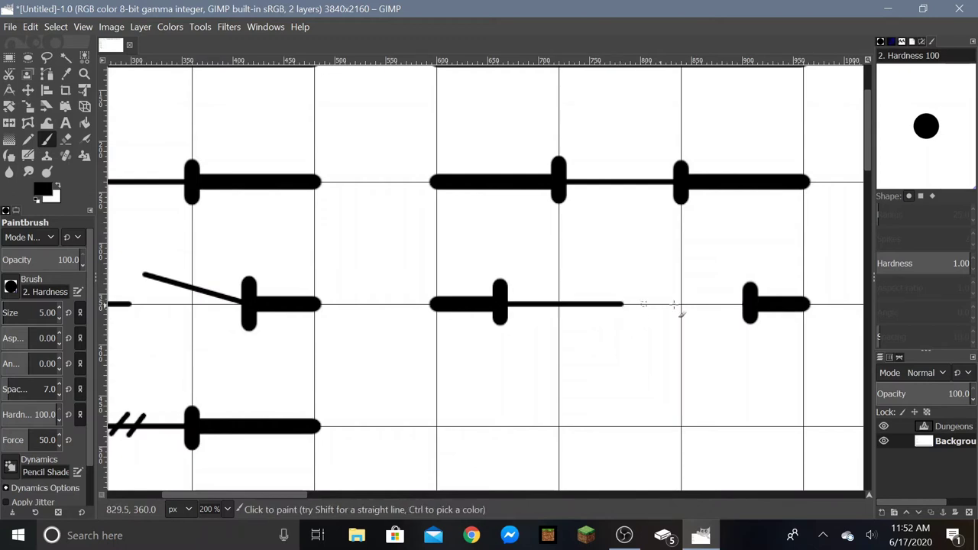
{"action": "left_click", "coordinate": [629, 283], "text": "ctrl+shift"}
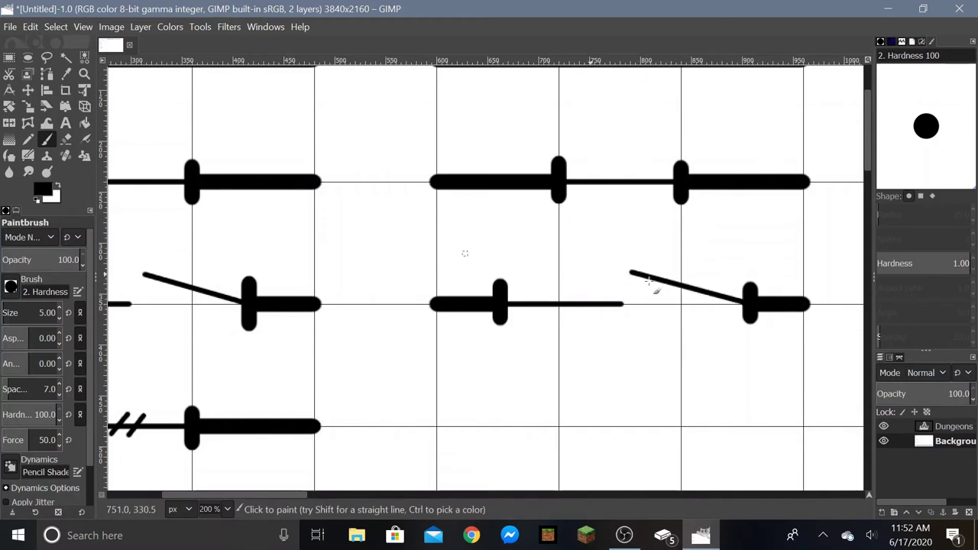
{"action": "scroll", "coordinate": [540, 321], "scroll_direction": "down", "scroll_amount": 2}
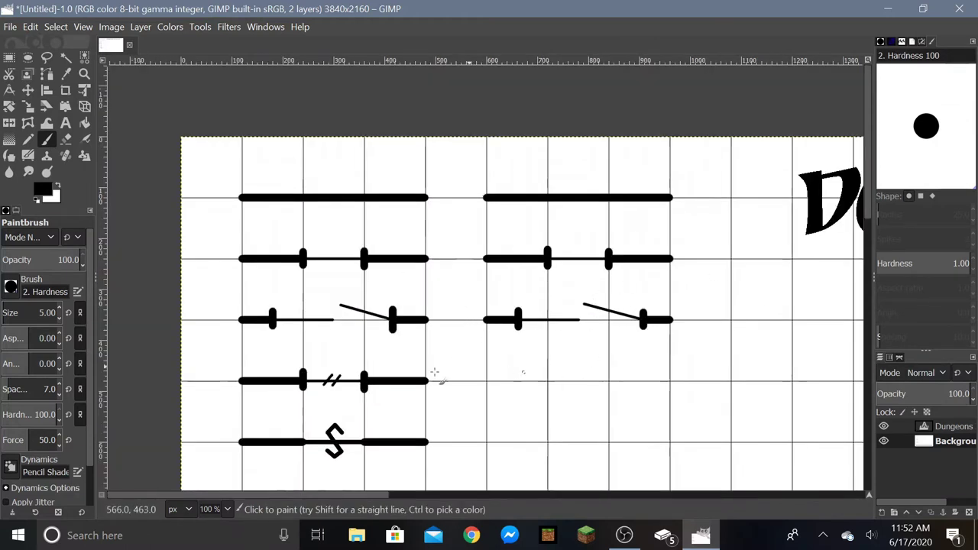
{"action": "scroll", "coordinate": [589, 320], "scroll_direction": "up", "scroll_amount": 4}
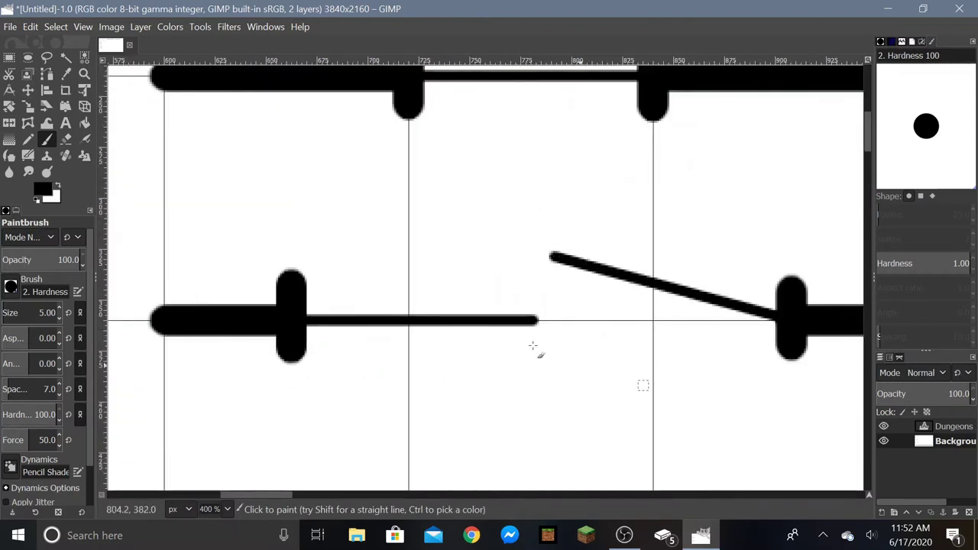
{"action": "scroll", "coordinate": [607, 328], "scroll_direction": "down", "scroll_amount": 3}
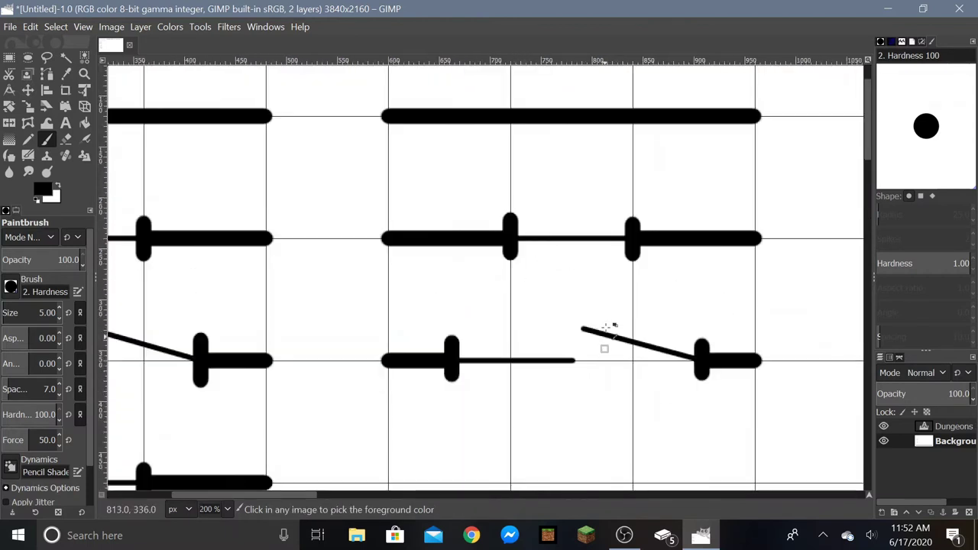
Draw the fourth row's left and right thick wall segments, fixing a misplaced start dot.
{"action": "scroll", "coordinate": [614, 375], "scroll_direction": "down", "scroll_amount": 3}
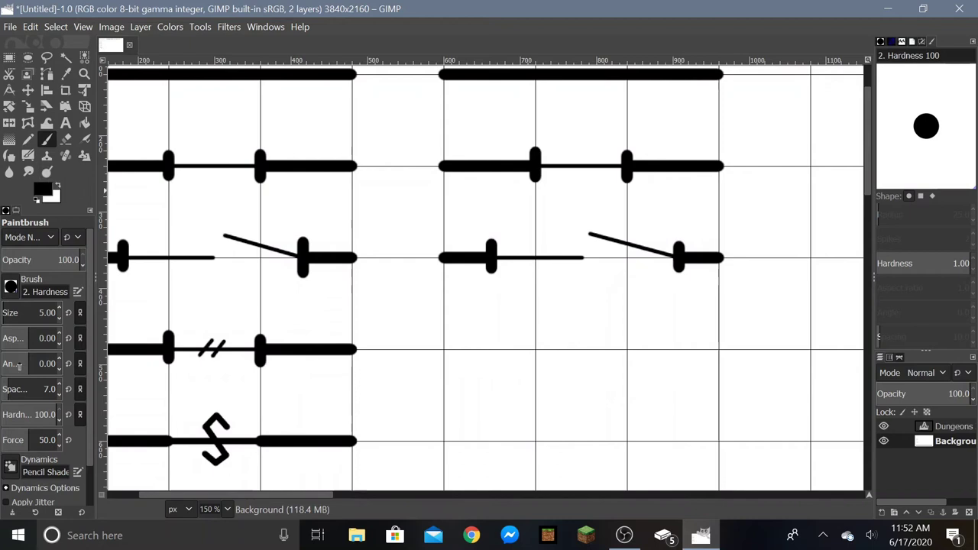
{"action": "scroll", "coordinate": [9, 321], "scroll_direction": "up", "scroll_amount": 5}
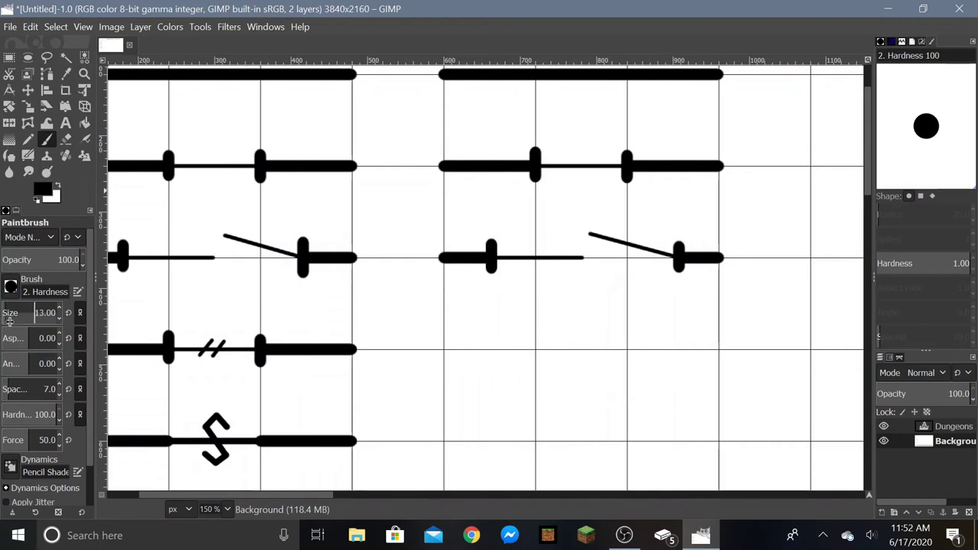
{"action": "scroll", "coordinate": [9, 321], "scroll_direction": "up", "scroll_amount": 1}
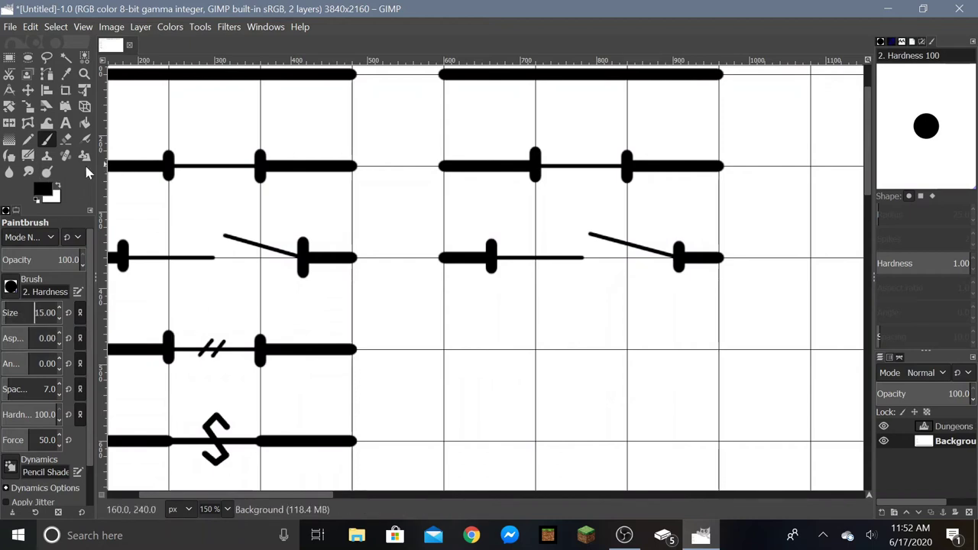
{"action": "scroll", "coordinate": [451, 328], "scroll_direction": "up", "scroll_amount": 1}
{"action": "left_click", "coordinate": [419, 349]}
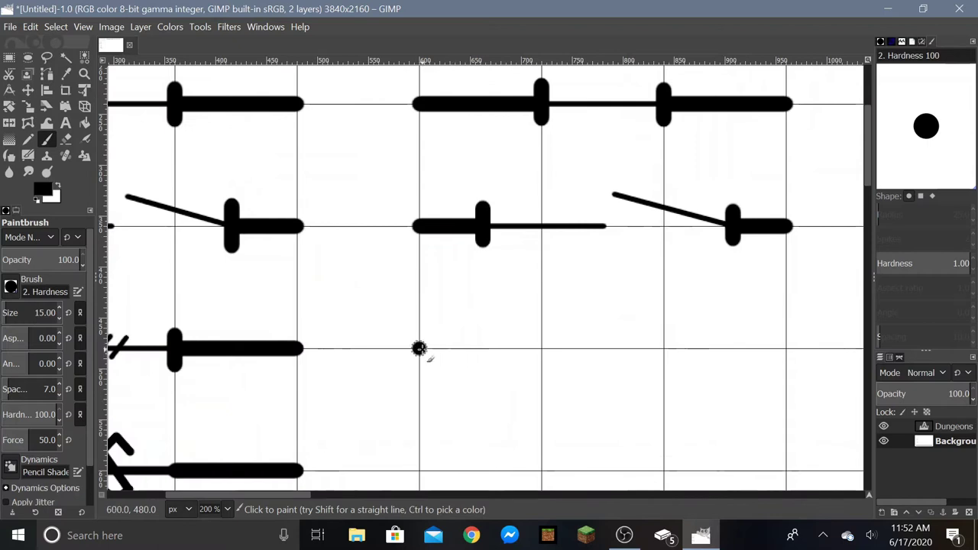
{"action": "left_click", "coordinate": [541, 348], "text": "shift"}
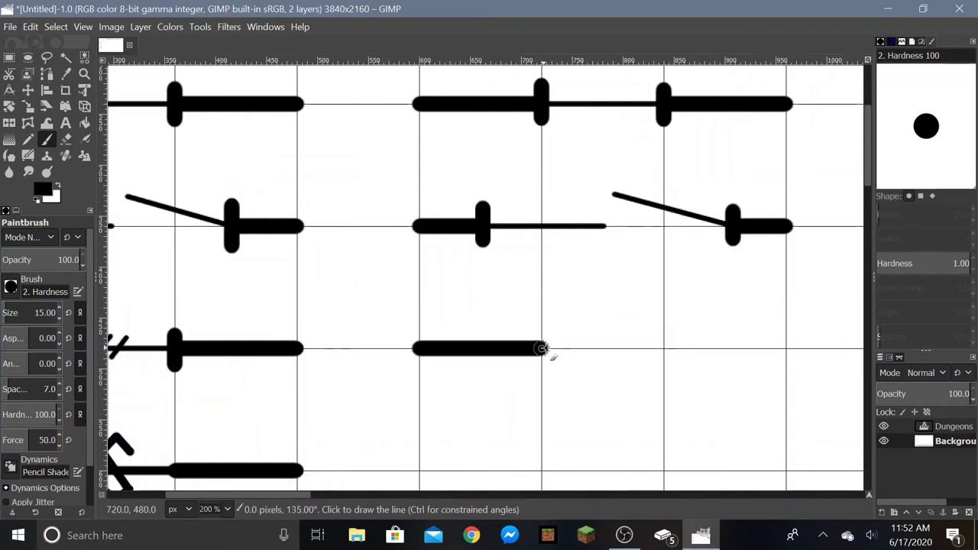
{"action": "left_click", "coordinate": [787, 348]}
{"action": "key", "text": "ctrl+z"}
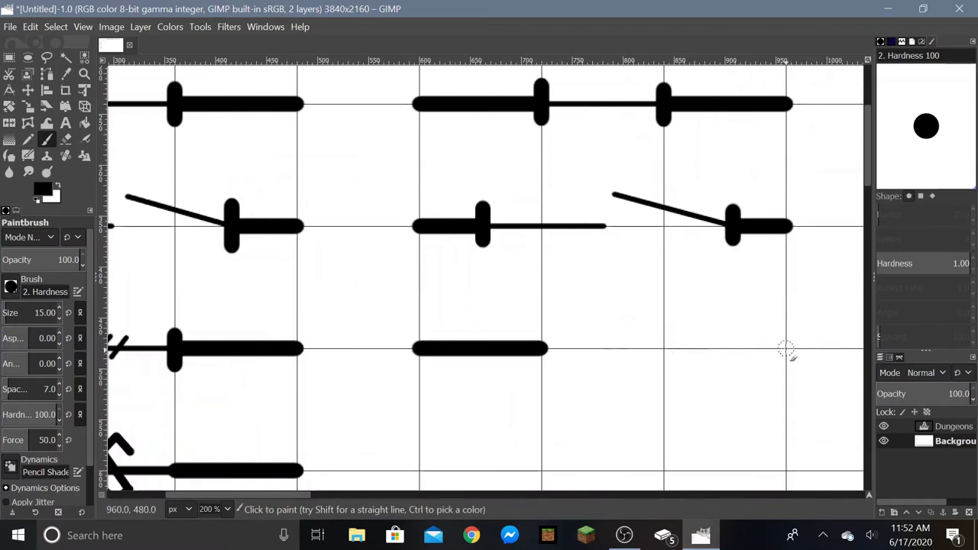
{"action": "left_click", "coordinate": [785, 349]}
{"action": "left_click", "coordinate": [663, 349], "text": "shift"}
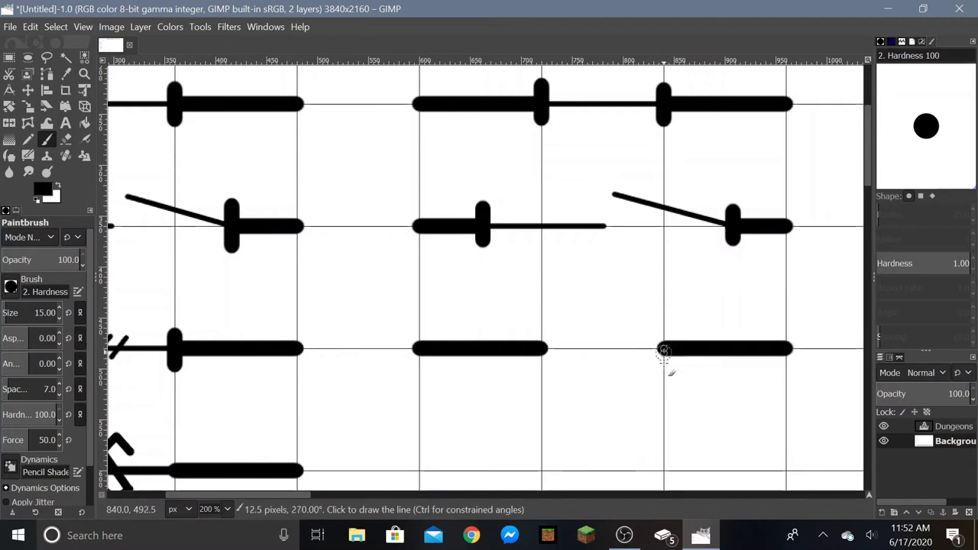
Cap both wall ends and join the door posts with a thin line.
{"action": "left_click_drag", "start_coordinate": [663, 330], "coordinate": [663, 370]}
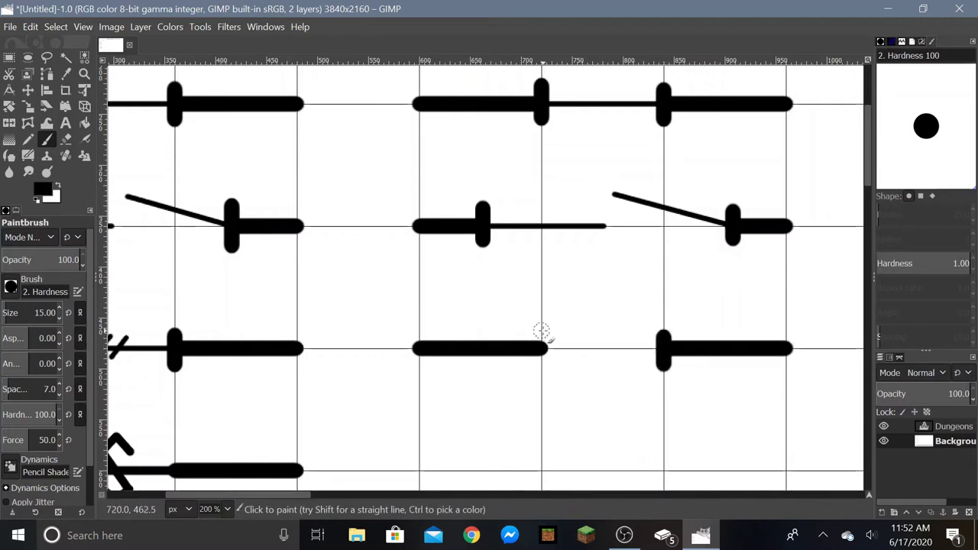
{"action": "left_click_drag", "start_coordinate": [541, 330], "coordinate": [541, 369]}
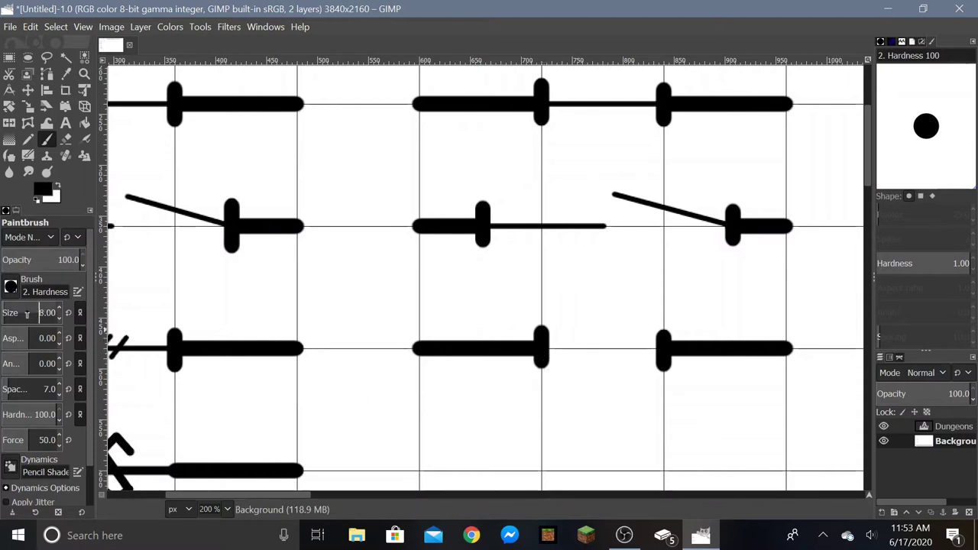
{"action": "scroll", "coordinate": [27, 313], "scroll_direction": "up", "scroll_amount": 2}
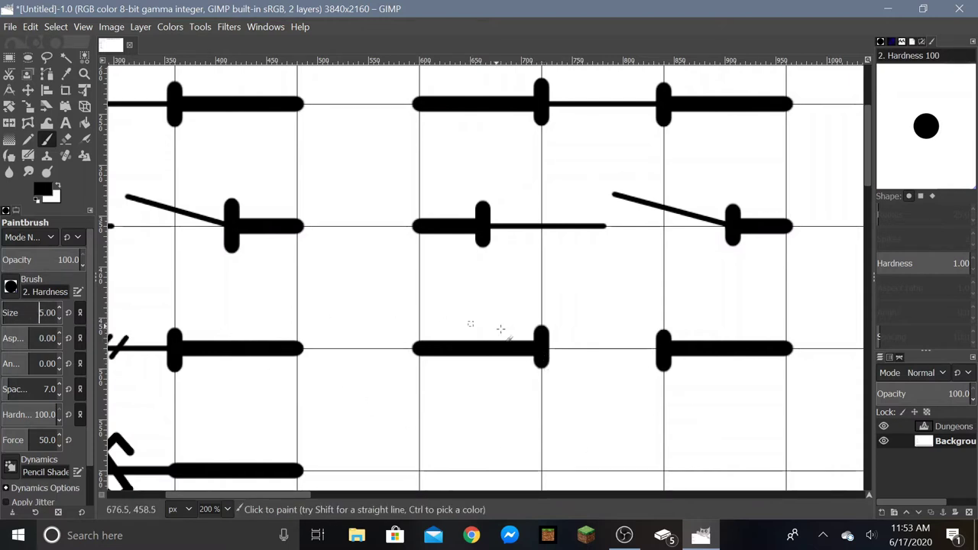
{"action": "left_click", "coordinate": [541, 349]}
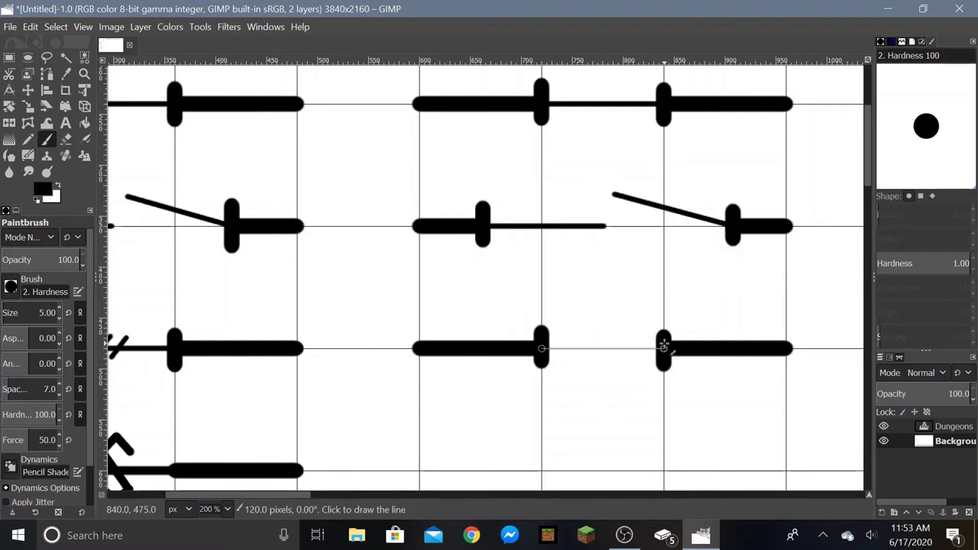
{"action": "left_click", "coordinate": [663, 349], "text": "shift"}
Cross the thin line with two parallel slashes and draw a line beneath them.
{"action": "scroll", "coordinate": [614, 338], "scroll_direction": "up", "scroll_amount": 4}
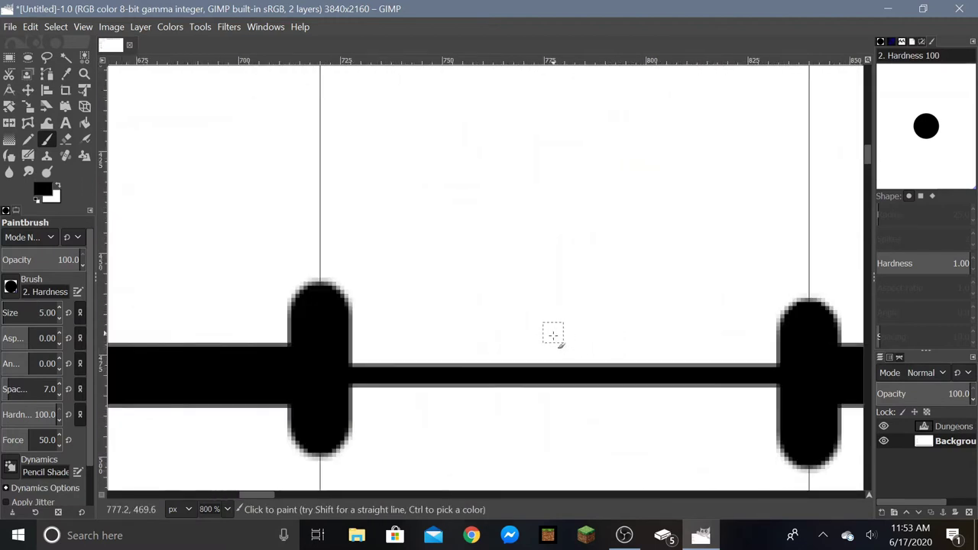
{"action": "left_click", "coordinate": [553, 334]}
{"action": "left_click", "coordinate": [486, 415], "text": "shift"}
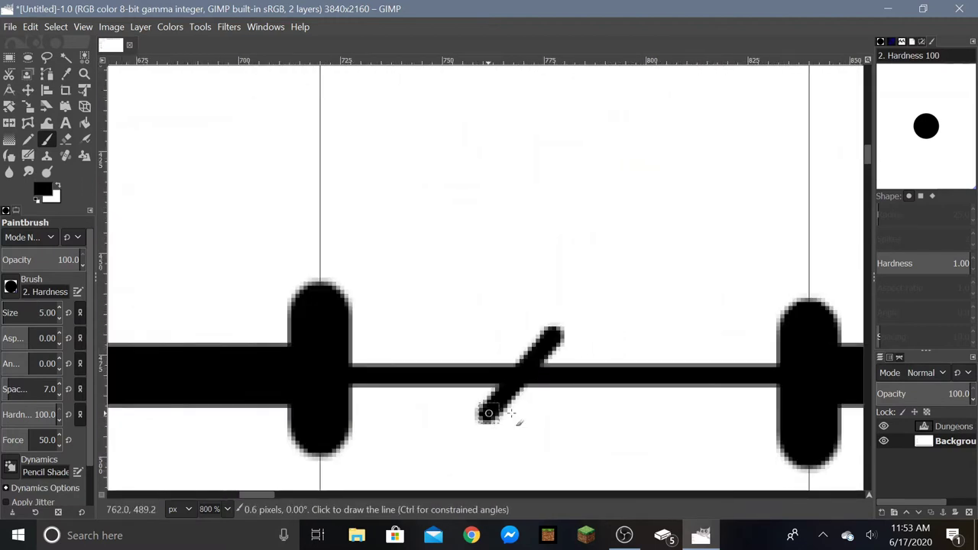
{"action": "left_click", "coordinate": [568, 418]}
{"action": "left_click", "coordinate": [629, 346], "text": "shift"}
{"action": "scroll", "coordinate": [601, 405], "scroll_direction": "down", "scroll_amount": 6}
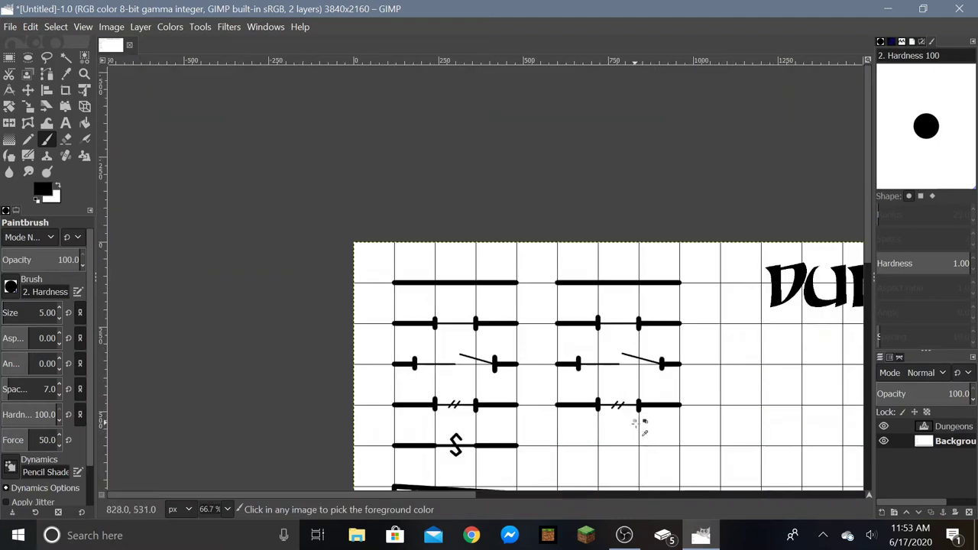
{"action": "scroll", "coordinate": [641, 426], "scroll_direction": "up", "scroll_amount": 5}
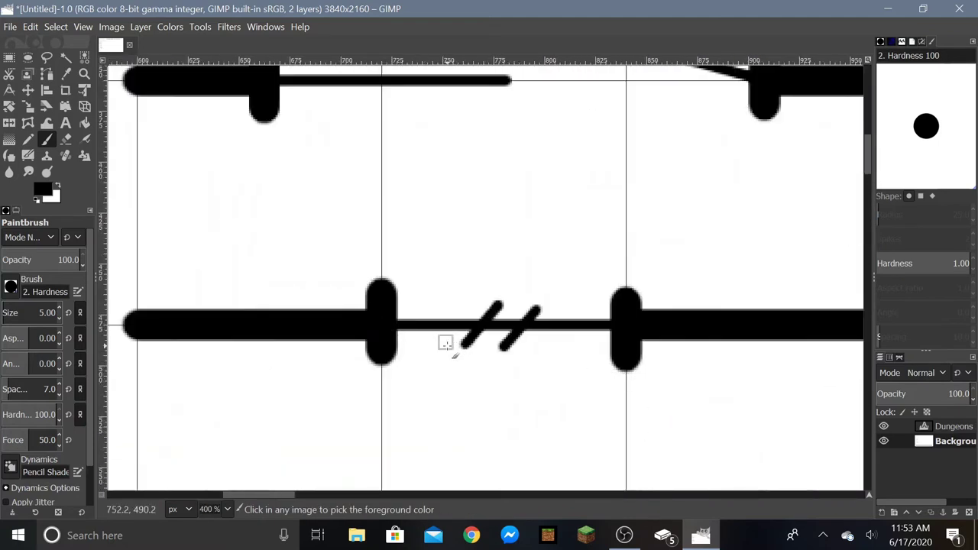
{"action": "left_click", "coordinate": [575, 340]}
{"action": "left_click", "coordinate": [417, 342], "text": "shift"}
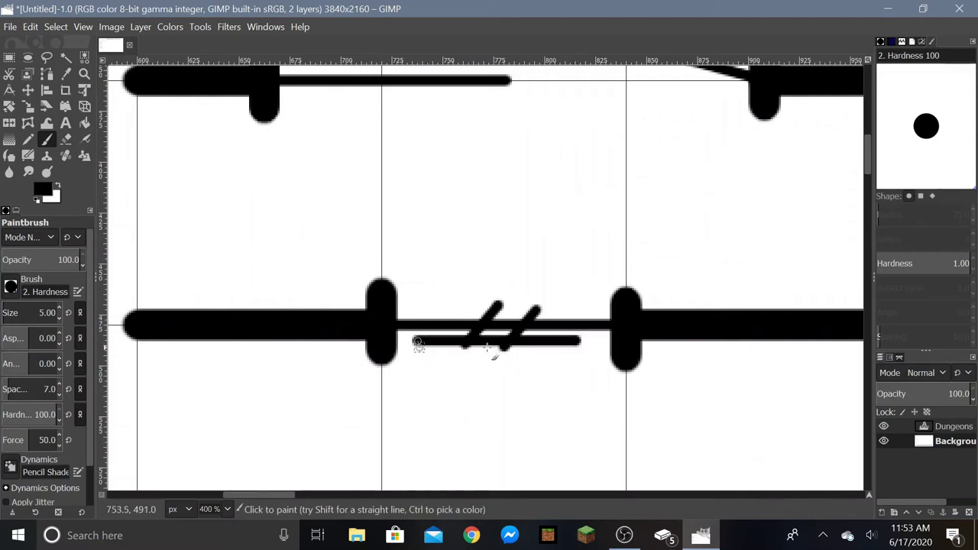
{"action": "scroll", "coordinate": [515, 353], "scroll_direction": "down", "scroll_amount": 5}
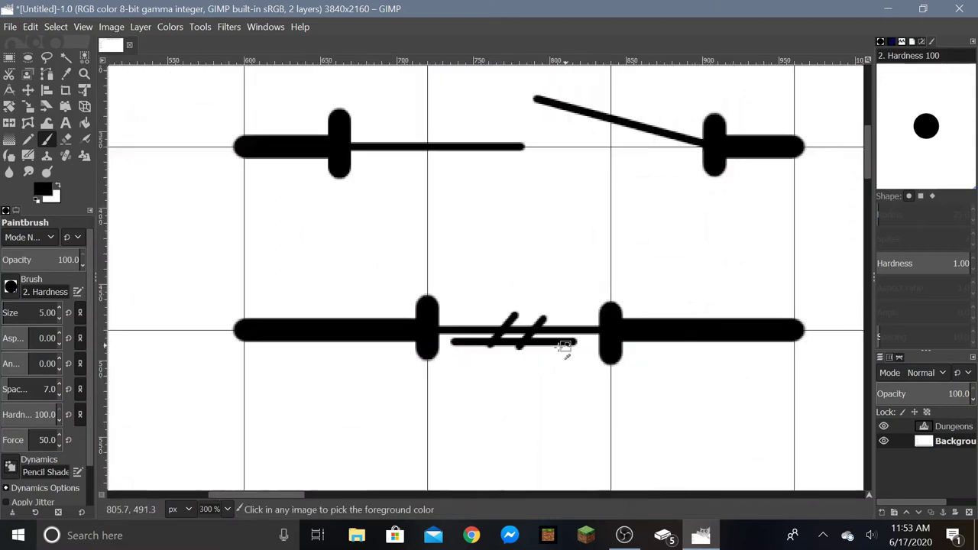
{"action": "scroll", "coordinate": [509, 382], "scroll_direction": "up", "scroll_amount": 1}
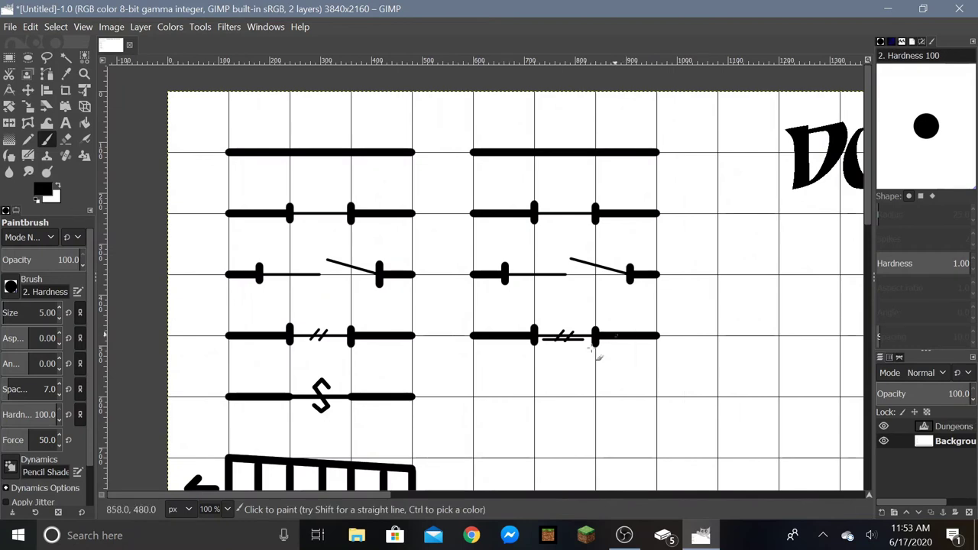
{"action": "scroll", "coordinate": [586, 362], "scroll_direction": "down", "scroll_amount": 3}
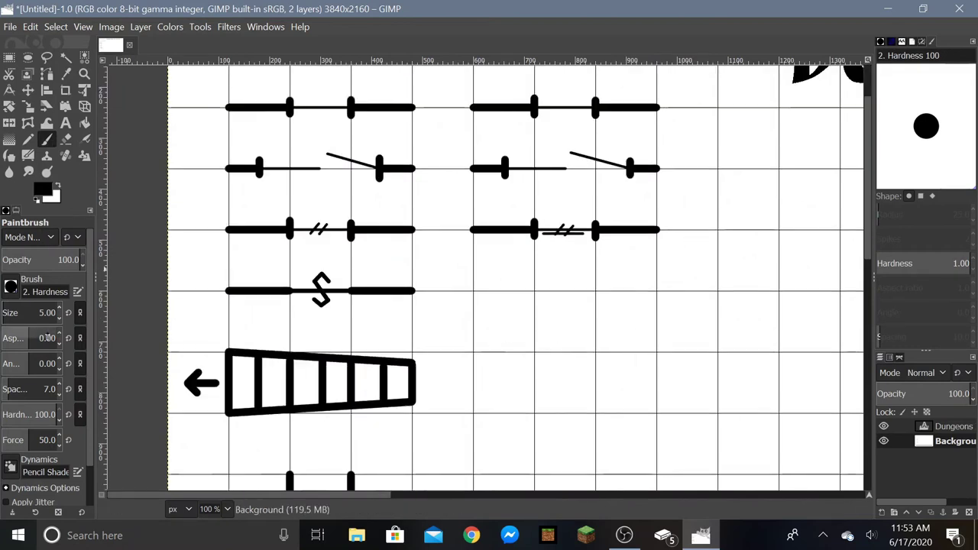
{"action": "left_click", "coordinate": [23, 309]}
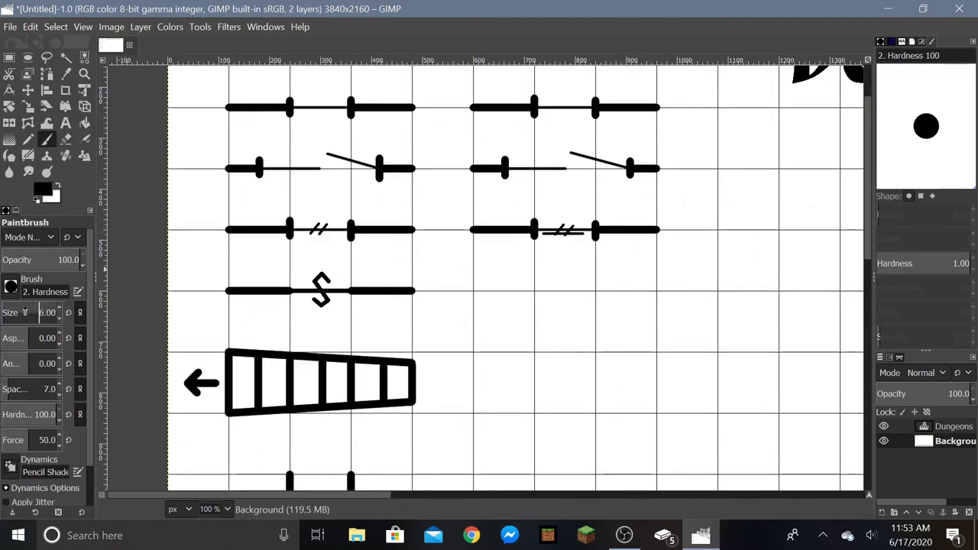
Draw the fifth row's thick left and right segments and join them with a thinner line.
{"action": "scroll", "coordinate": [25, 312], "scroll_direction": "up", "scroll_amount": 4}
{"action": "scroll", "coordinate": [484, 302], "scroll_direction": "up", "scroll_amount": 2}
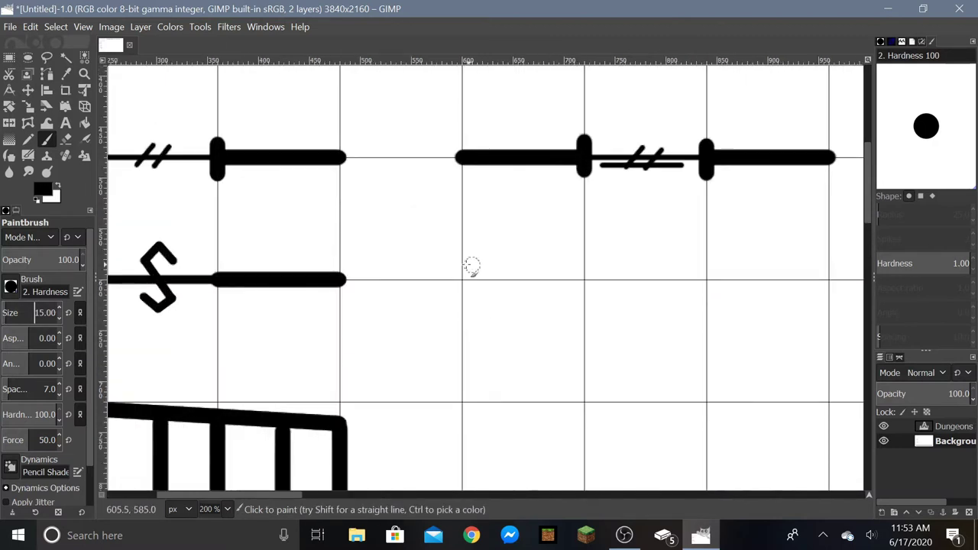
{"action": "left_click", "coordinate": [461, 281]}
{"action": "left_click", "coordinate": [589, 281], "text": "shift"}
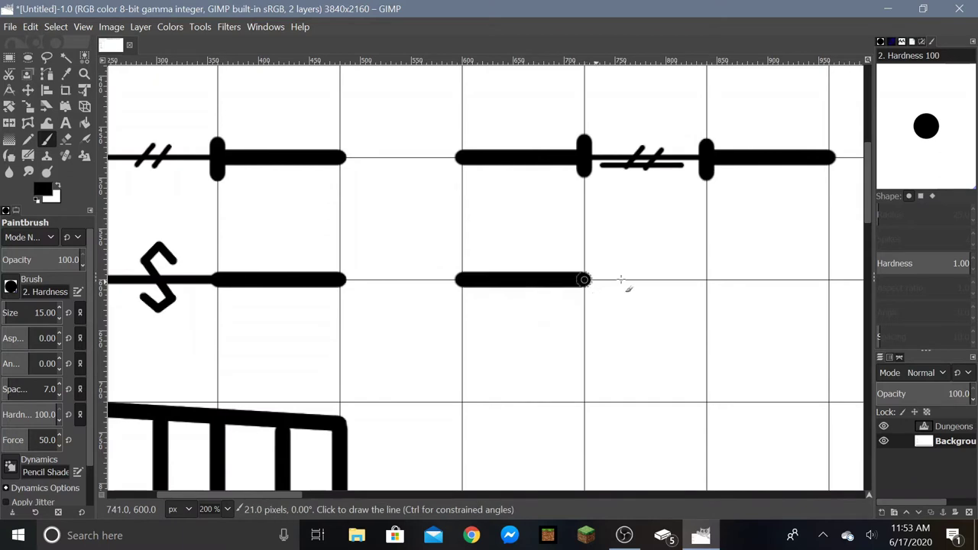
{"action": "left_click", "coordinate": [830, 280], "text": "shift"}
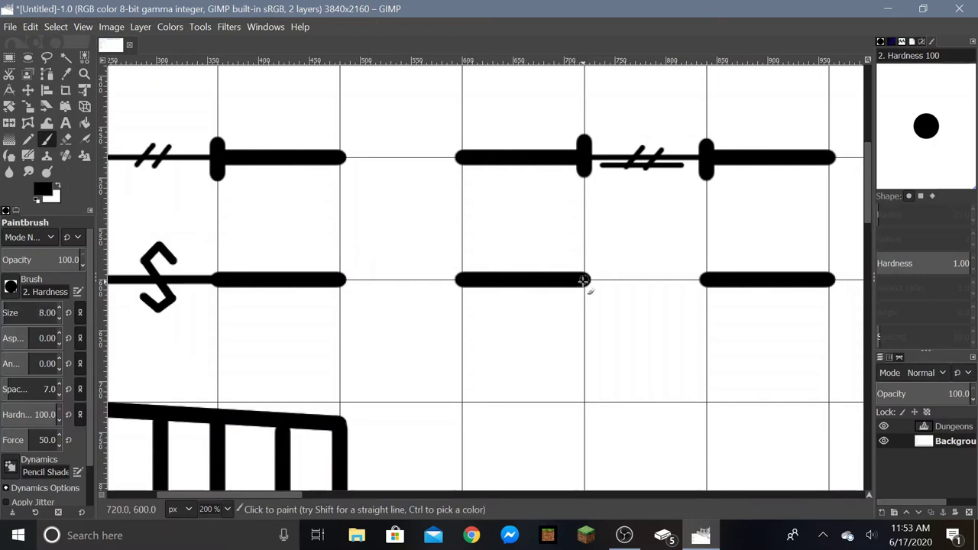
{"action": "left_click", "coordinate": [708, 283], "text": "shift"}
Draw an S-shaped zigzag across the joining line.
{"action": "scroll", "coordinate": [730, 321], "scroll_direction": "down", "scroll_amount": 4}
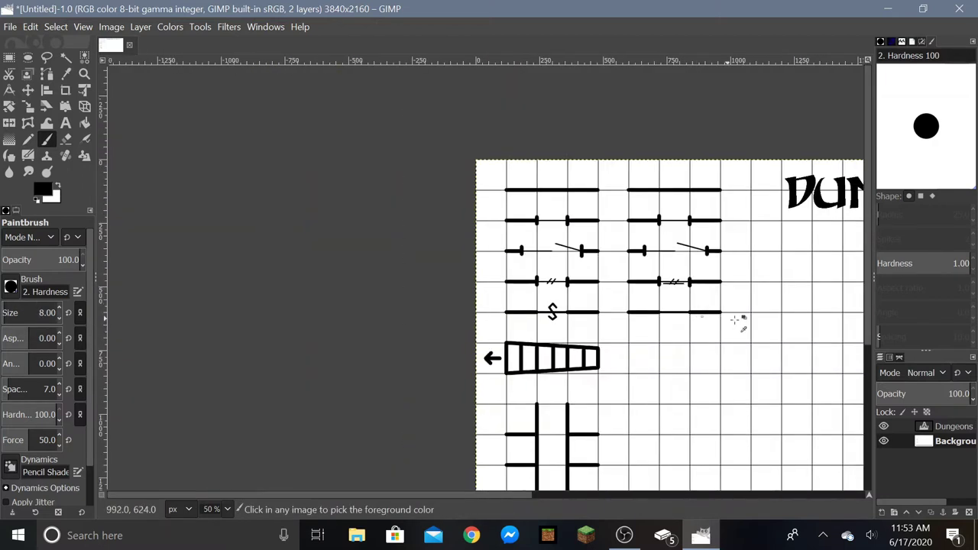
{"action": "scroll", "coordinate": [737, 321], "scroll_direction": "up", "scroll_amount": 6}
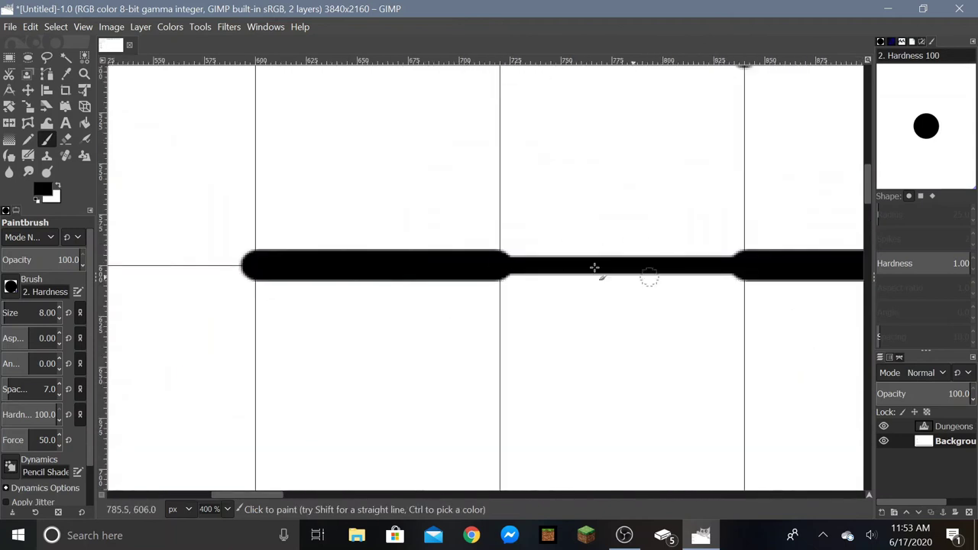
{"action": "scroll", "coordinate": [636, 291], "scroll_direction": "down", "scroll_amount": 1}
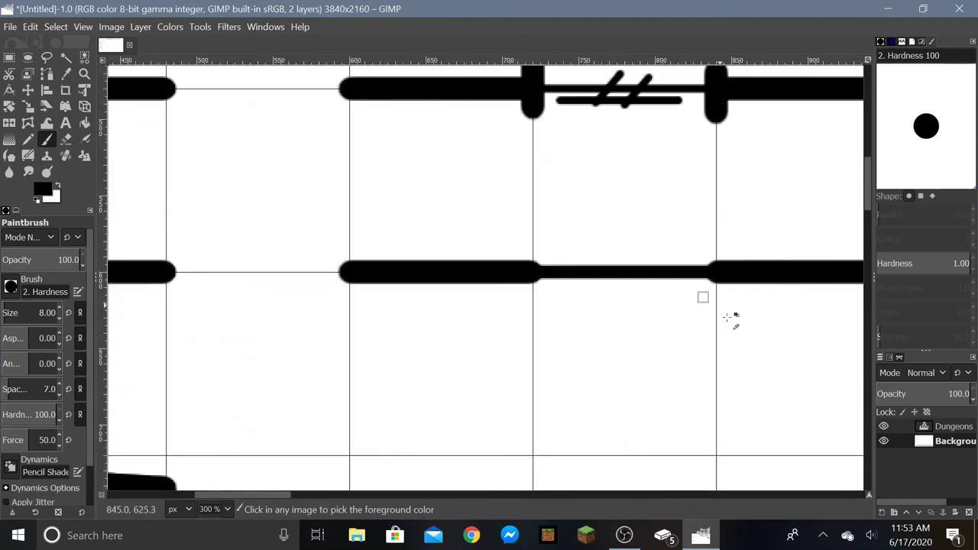
{"action": "scroll", "coordinate": [663, 284], "scroll_direction": "down", "scroll_amount": 2}
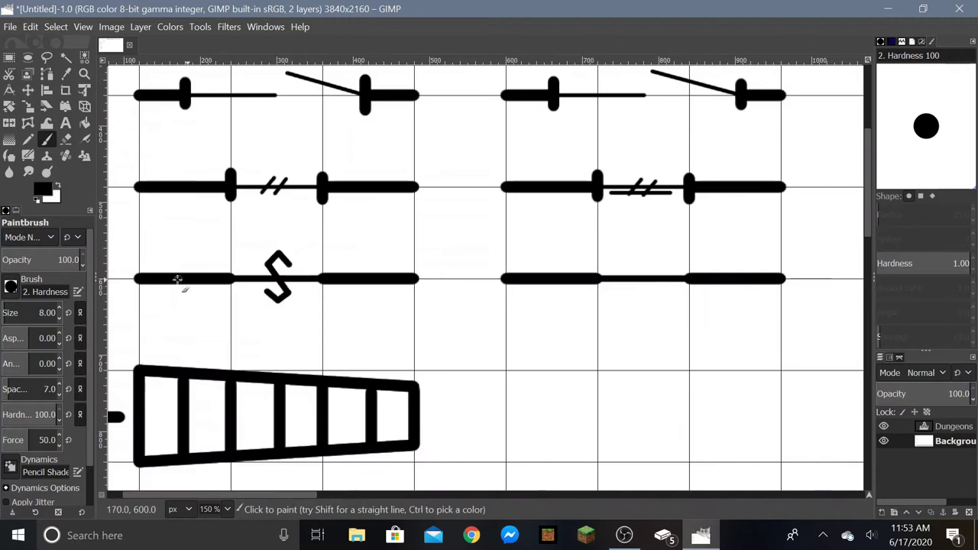
{"action": "scroll", "coordinate": [665, 270], "scroll_direction": "up", "scroll_amount": 3}
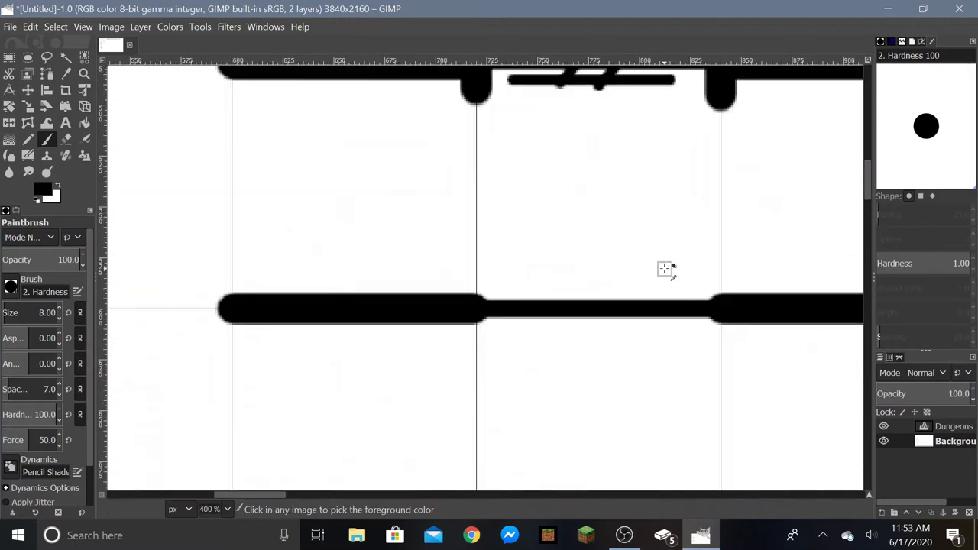
{"action": "left_click", "coordinate": [638, 273]}
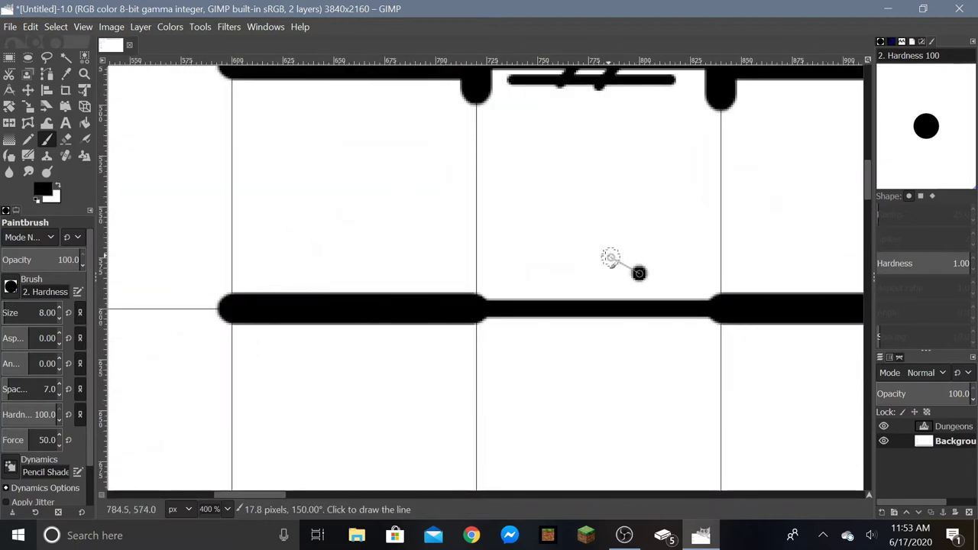
{"action": "left_click", "coordinate": [594, 247], "text": "shift"}
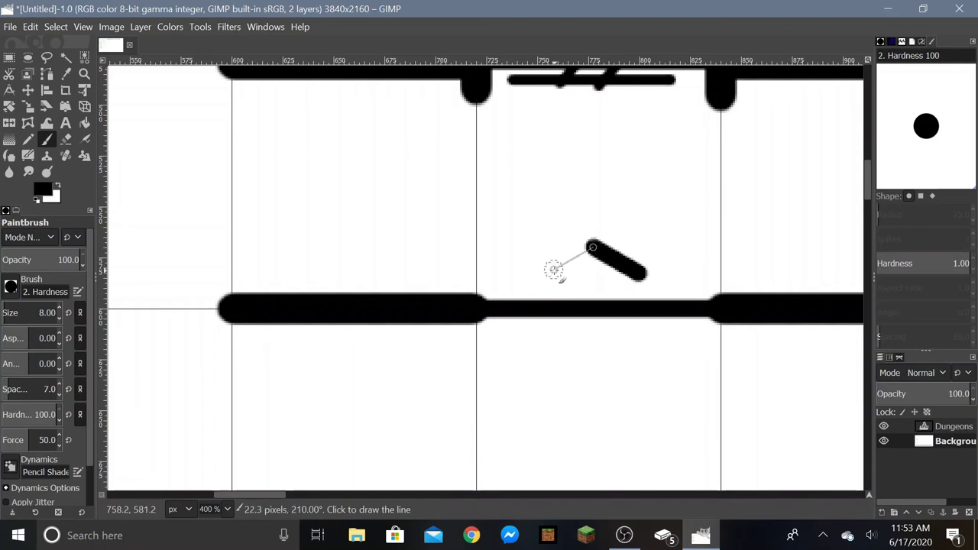
{"action": "left_click", "coordinate": [545, 272], "text": "shift"}
{"action": "left_click", "coordinate": [635, 360], "text": "shift"}
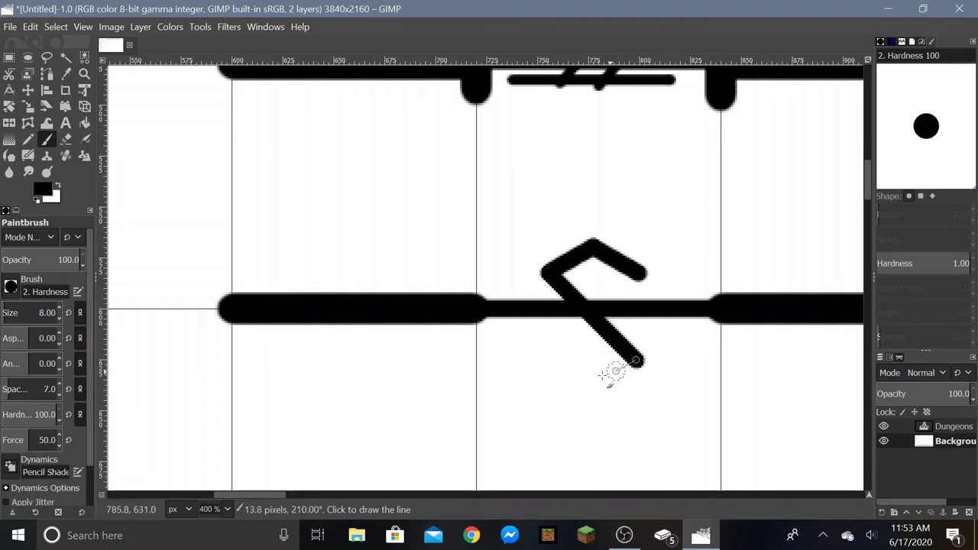
{"action": "left_click", "coordinate": [597, 382], "text": "shift"}
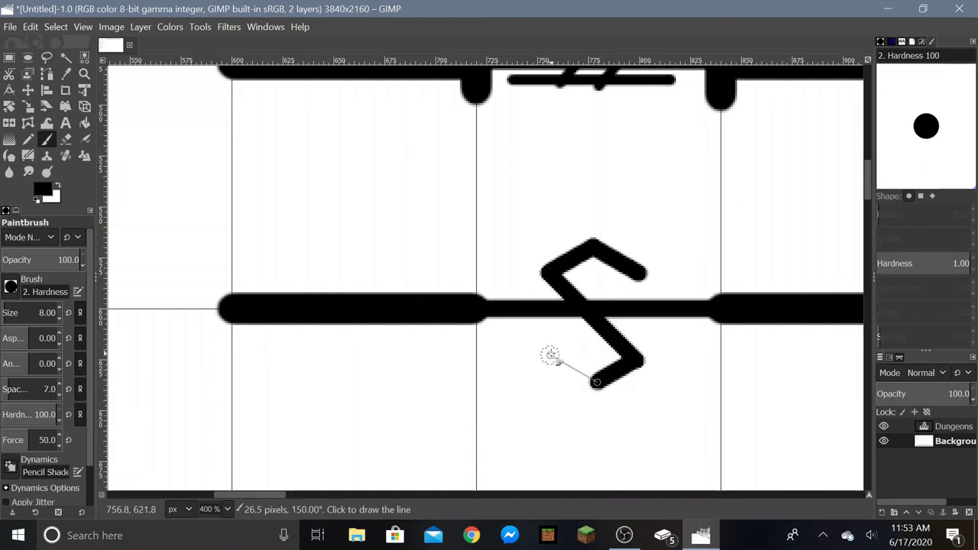
{"action": "scroll", "coordinate": [626, 375], "scroll_direction": "down", "scroll_amount": 4}
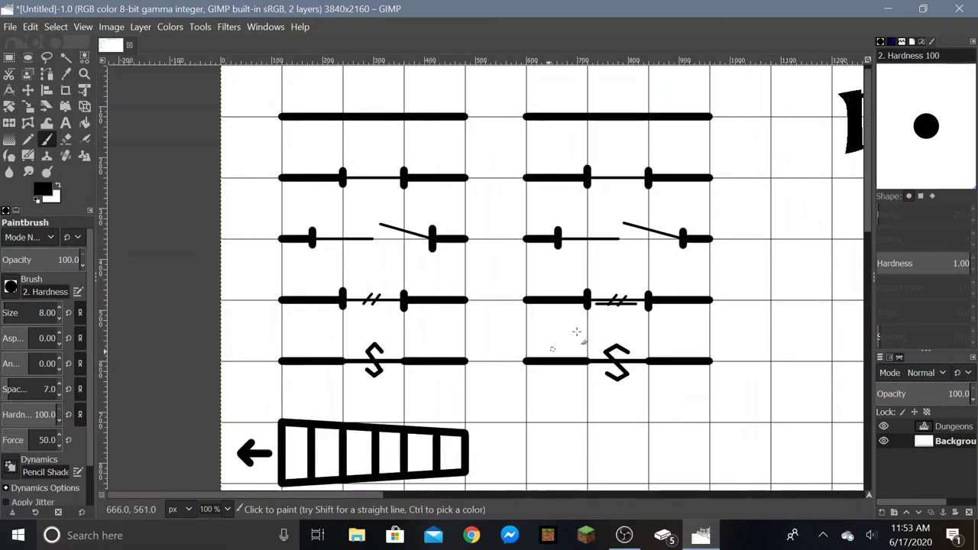
{"action": "scroll", "coordinate": [652, 400], "scroll_direction": "down", "scroll_amount": 1}
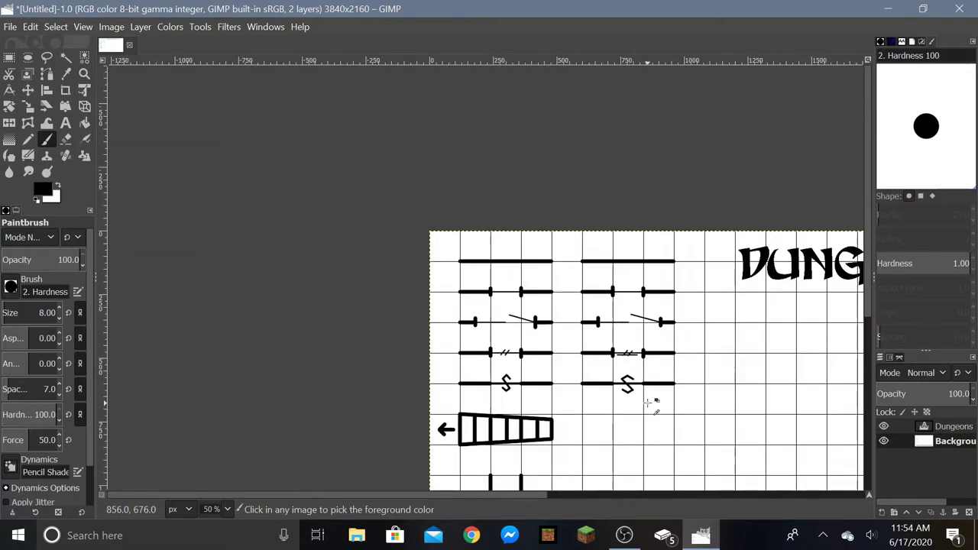
{"action": "scroll", "coordinate": [476, 392], "scroll_direction": "up", "scroll_amount": 2}
{"action": "scroll", "coordinate": [791, 351], "scroll_direction": "down", "scroll_amount": 3}
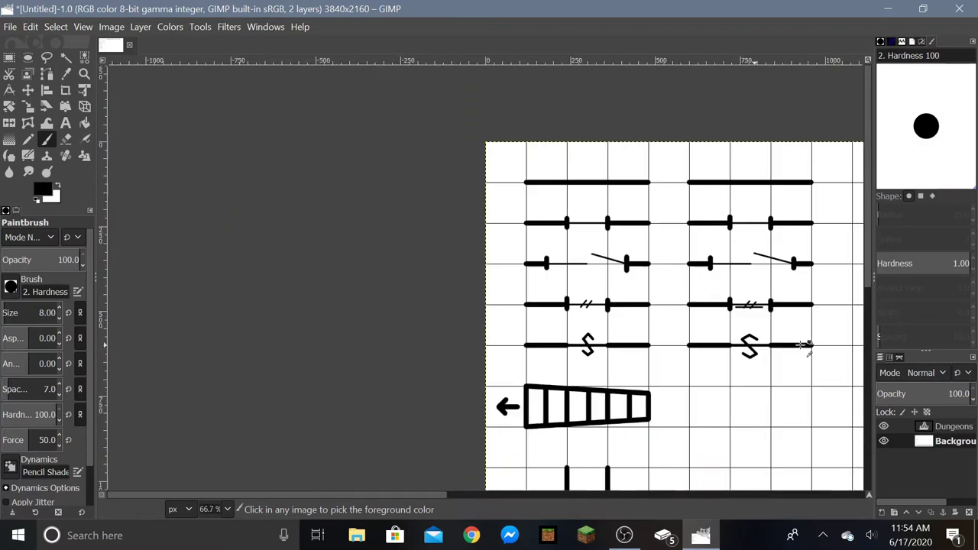
{"action": "scroll", "coordinate": [634, 393], "scroll_direction": "up", "scroll_amount": 1}
Outline a tapering trapezoid for the second staircase with straight lines.
{"action": "scroll", "coordinate": [679, 334], "scroll_direction": "up", "scroll_amount": 1}
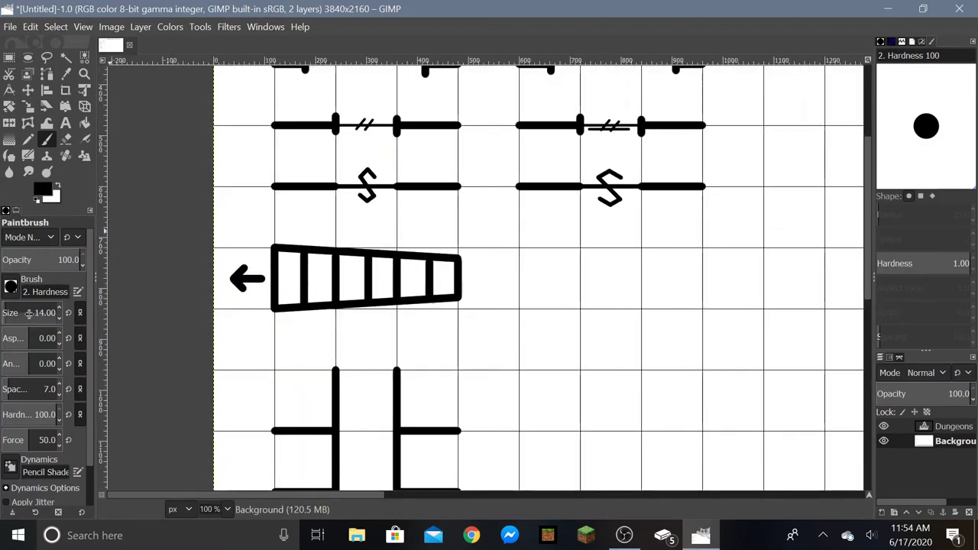
{"action": "scroll", "coordinate": [661, 300], "scroll_direction": "up", "scroll_amount": 2}
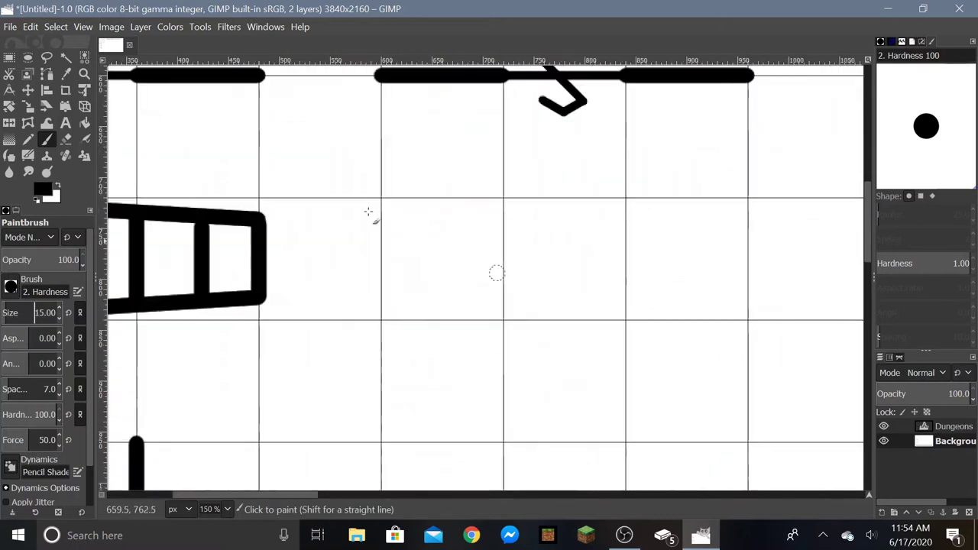
{"action": "key", "text": "shift"}
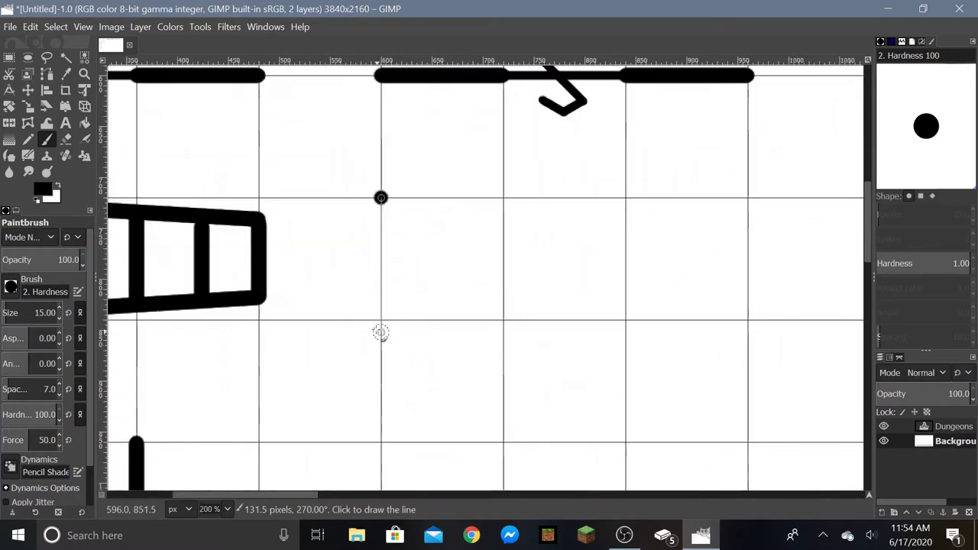
{"action": "left_click", "coordinate": [381, 321], "text": "shift"}
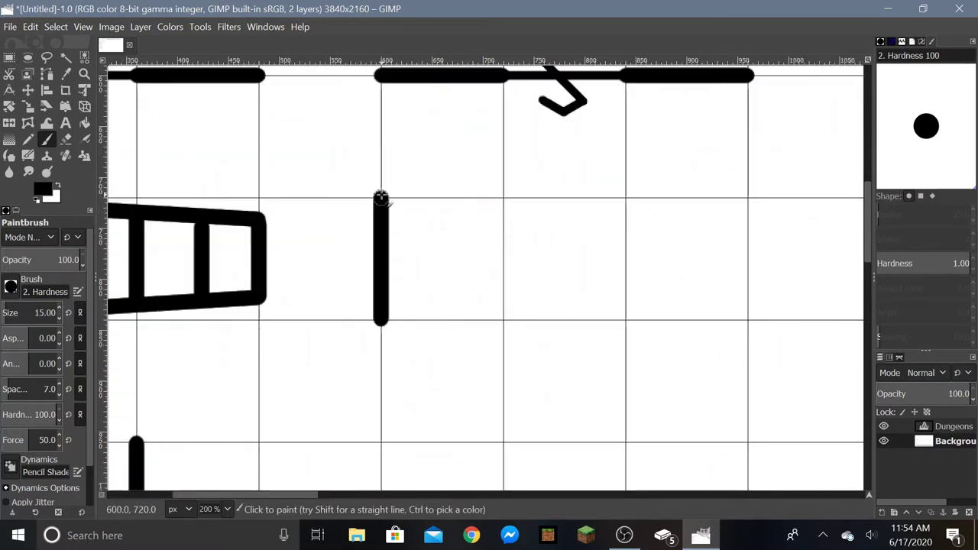
{"action": "left_click", "coordinate": [748, 231], "text": "shift"}
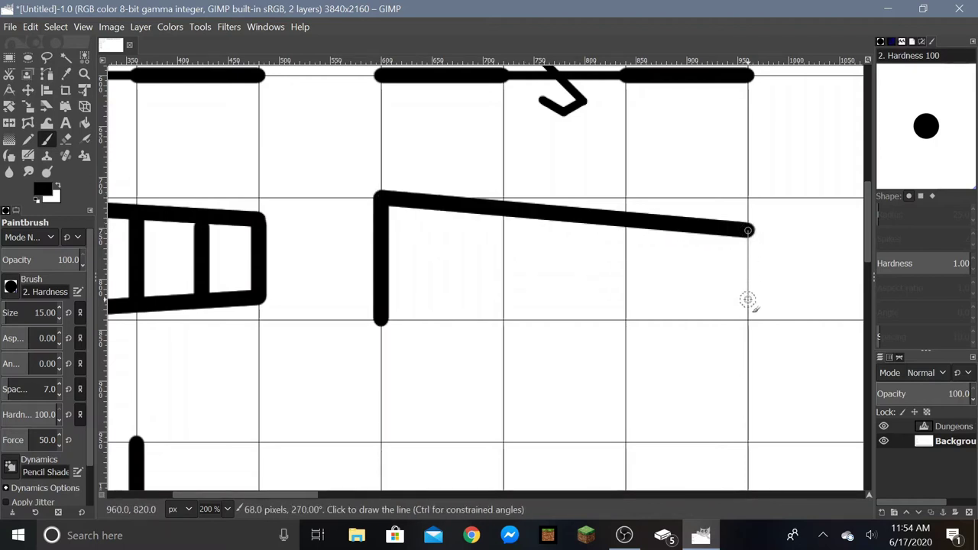
{"action": "left_click", "coordinate": [748, 297], "text": "shift"}
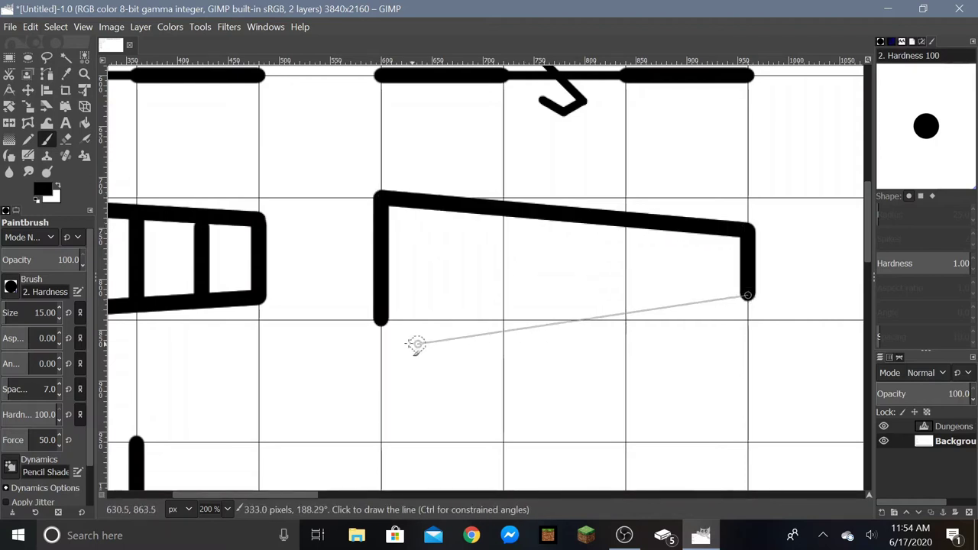
{"action": "left_click", "coordinate": [382, 321], "text": "shift"}
{"action": "scroll", "coordinate": [616, 247], "scroll_direction": "down", "scroll_amount": 3}
{"action": "scroll", "coordinate": [426, 251], "scroll_direction": "up", "scroll_amount": 4}
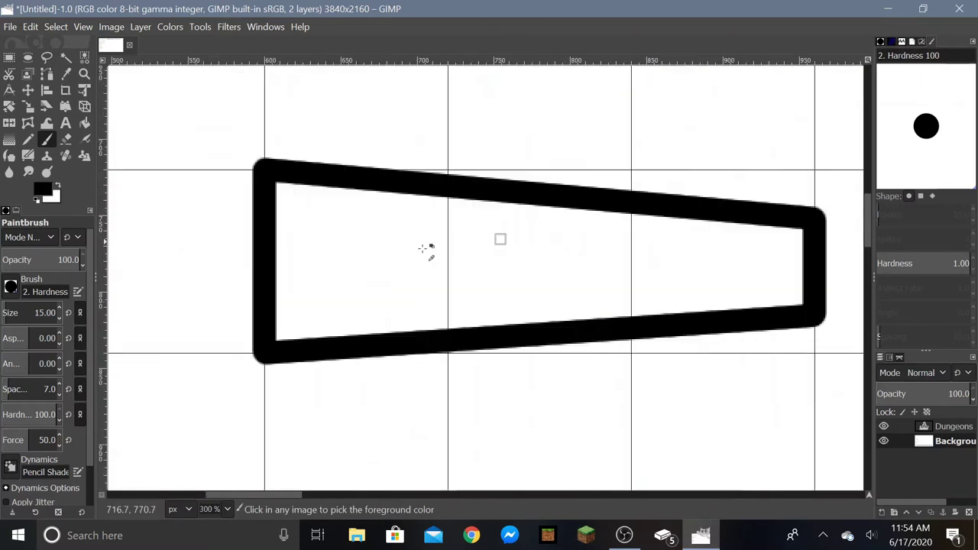
Divide the trapezoid into steps with five vertical rungs.
{"action": "left_click", "coordinate": [448, 187]}
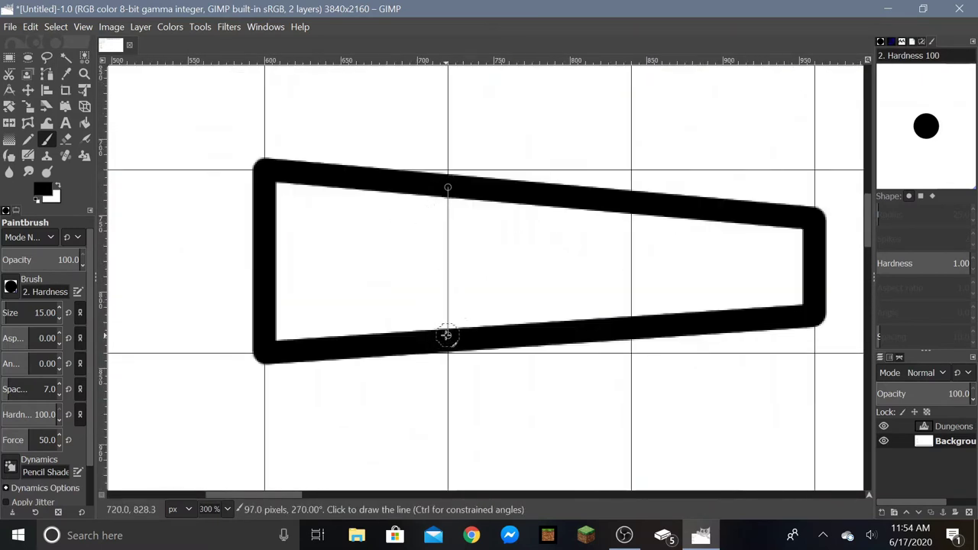
{"action": "left_click", "coordinate": [446, 332], "text": "shift"}
{"action": "left_click", "coordinate": [630, 322]}
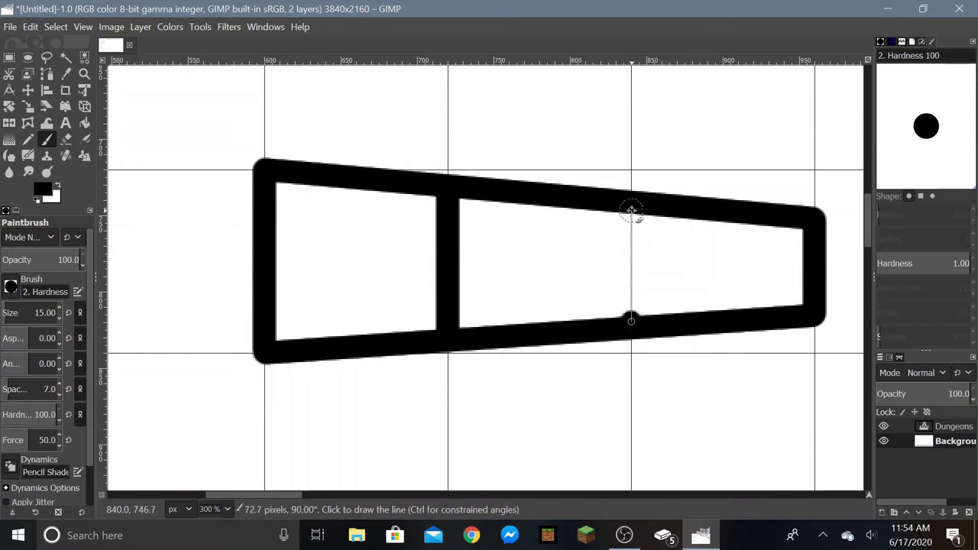
{"action": "left_click", "coordinate": [631, 205], "text": "shift"}
{"action": "left_click", "coordinate": [722, 220]}
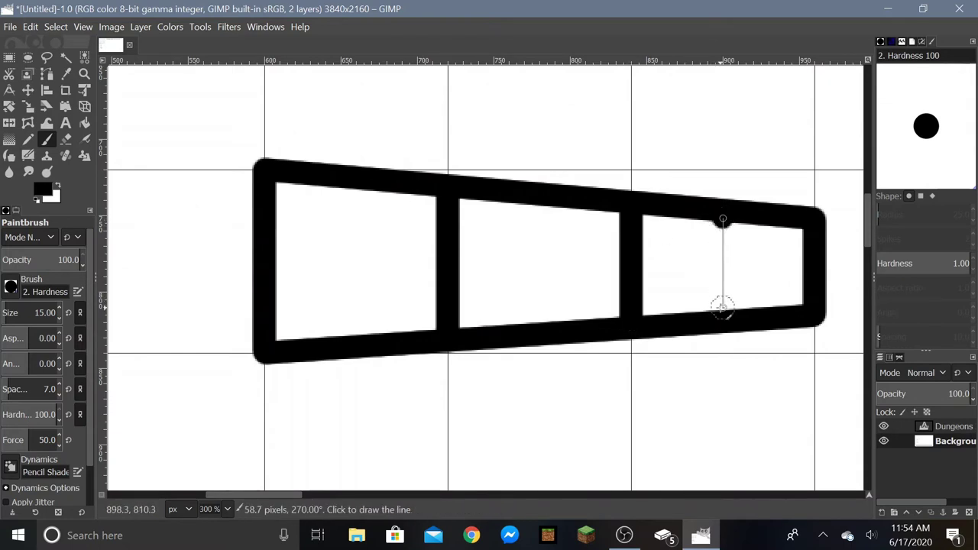
{"action": "left_click", "coordinate": [723, 310], "text": "shift"}
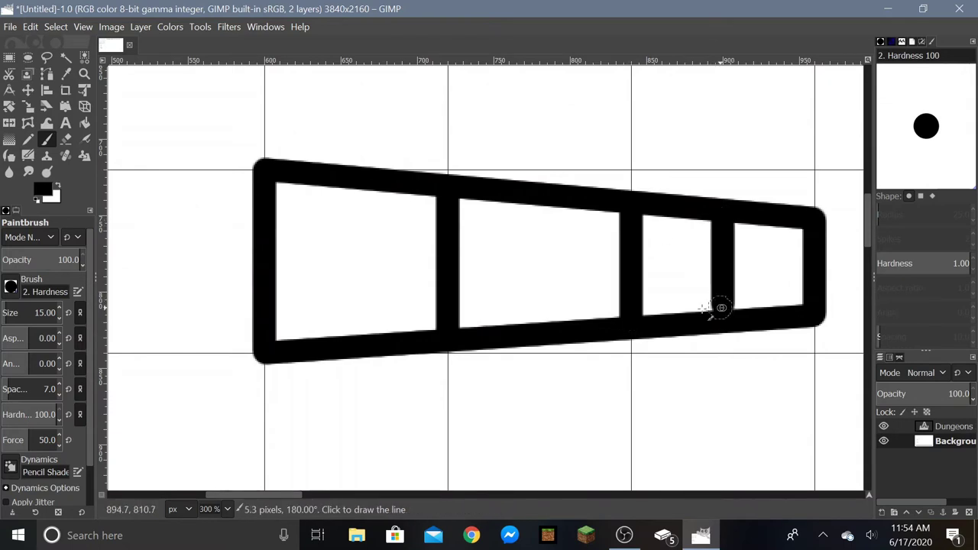
{"action": "left_click", "coordinate": [535, 324]}
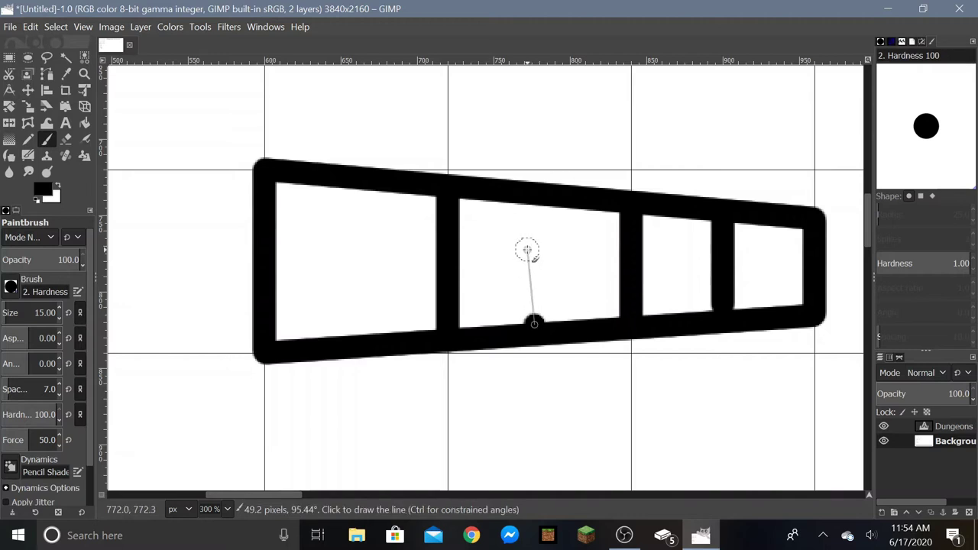
{"action": "left_click", "coordinate": [535, 202], "text": "shift"}
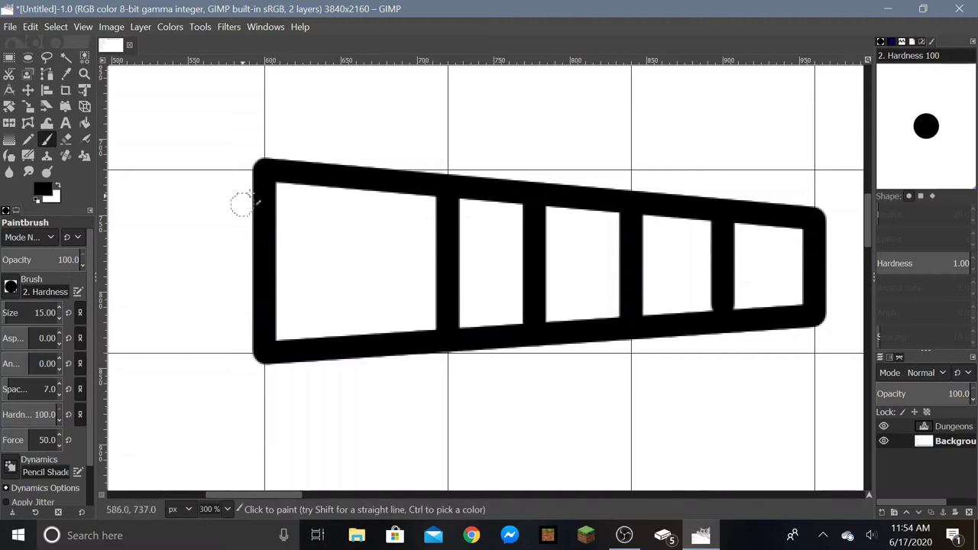
{"action": "left_click", "coordinate": [350, 181]}
{"action": "left_click", "coordinate": [352, 340], "text": "shift"}
Paint a left-pointing arrow with a shaft and two head strokes beside the second staircase.
{"action": "scroll", "coordinate": [514, 267], "scroll_direction": "down", "scroll_amount": 4}
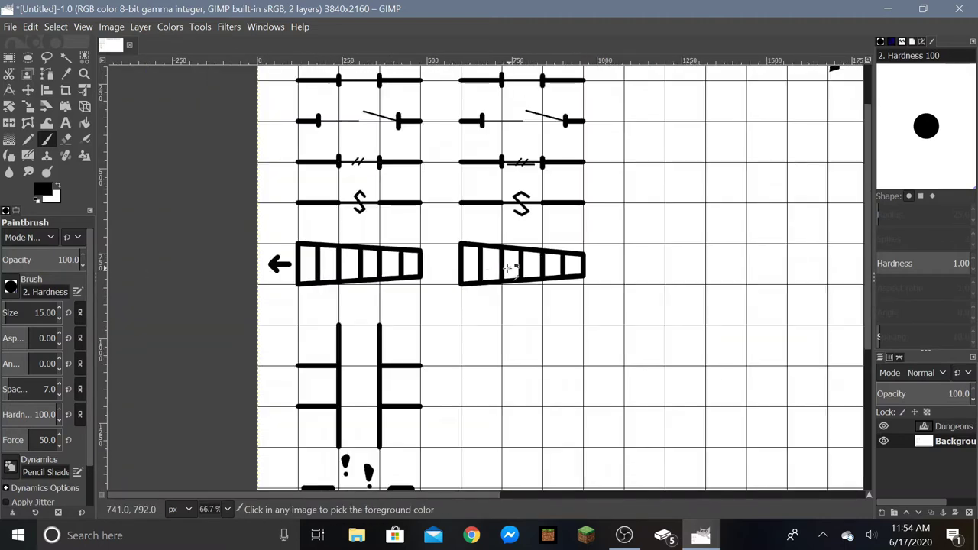
{"action": "scroll", "coordinate": [396, 266], "scroll_direction": "up", "scroll_amount": 4}
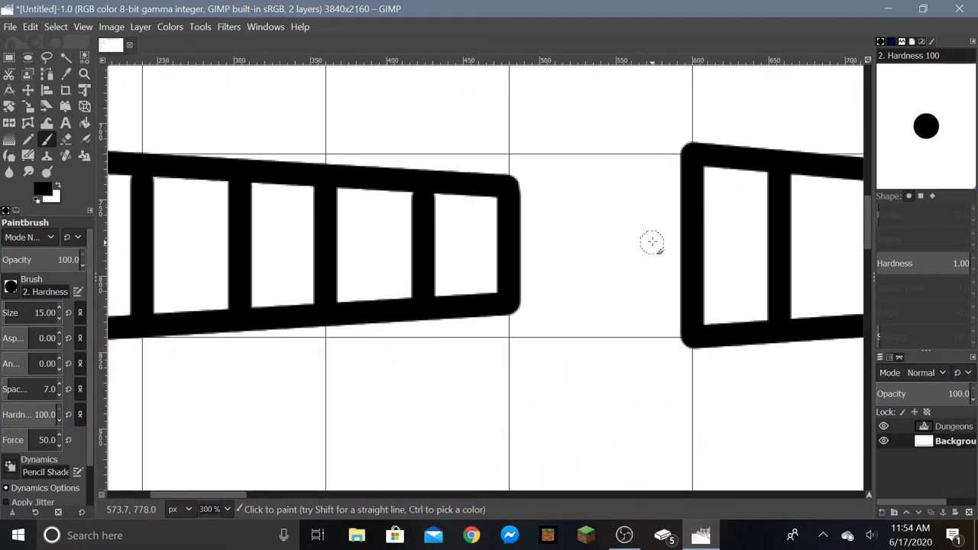
{"action": "left_click", "coordinate": [652, 242]}
{"action": "left_click", "coordinate": [570, 239], "text": "shift"}
{"action": "left_click", "coordinate": [604, 206], "text": "shift"}
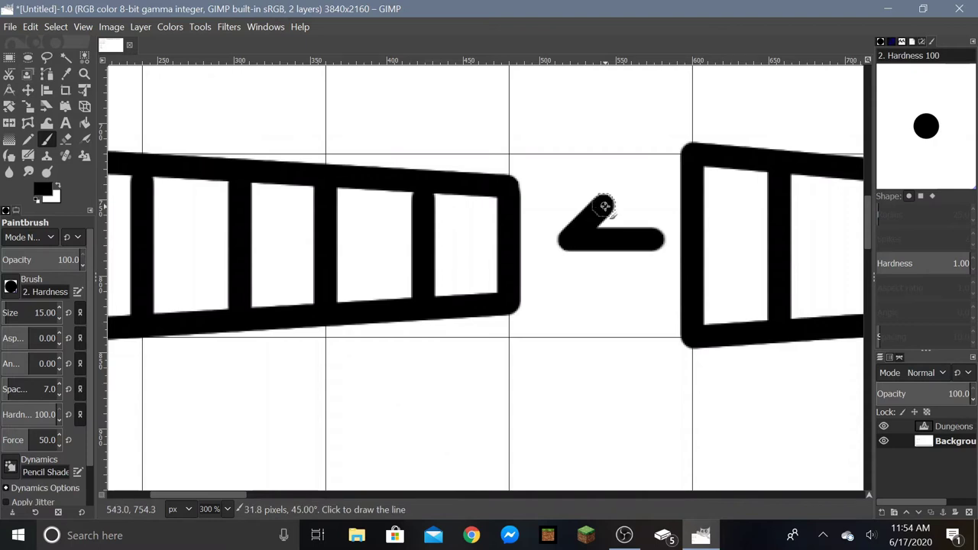
{"action": "key", "text": "ctrl+z"}
{"action": "left_click", "coordinate": [571, 239], "text": "shift"}
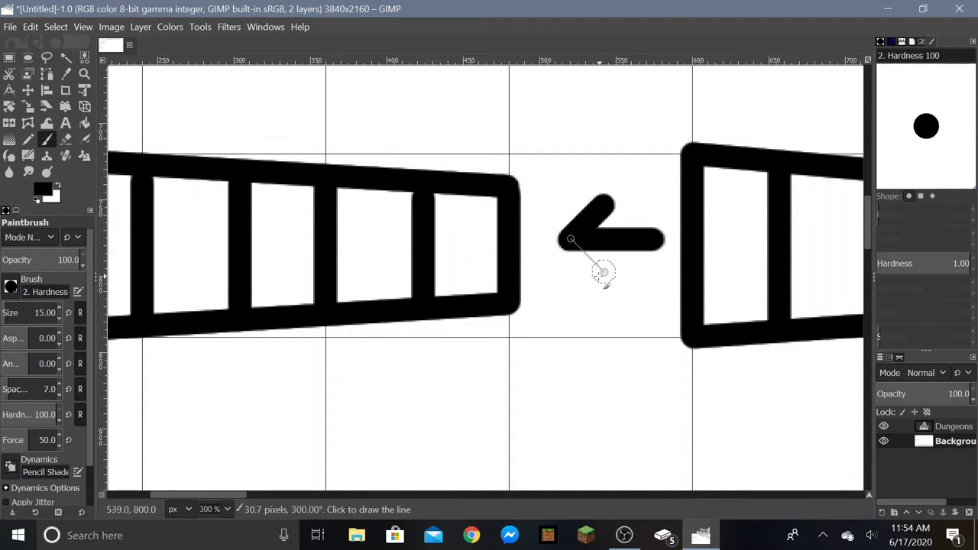
{"action": "left_click", "coordinate": [603, 272], "text": "shift"}
Begin a straight line at the right-hand staircase's top-left corner.
{"action": "scroll", "coordinate": [616, 280], "scroll_direction": "down", "scroll_amount": 3}
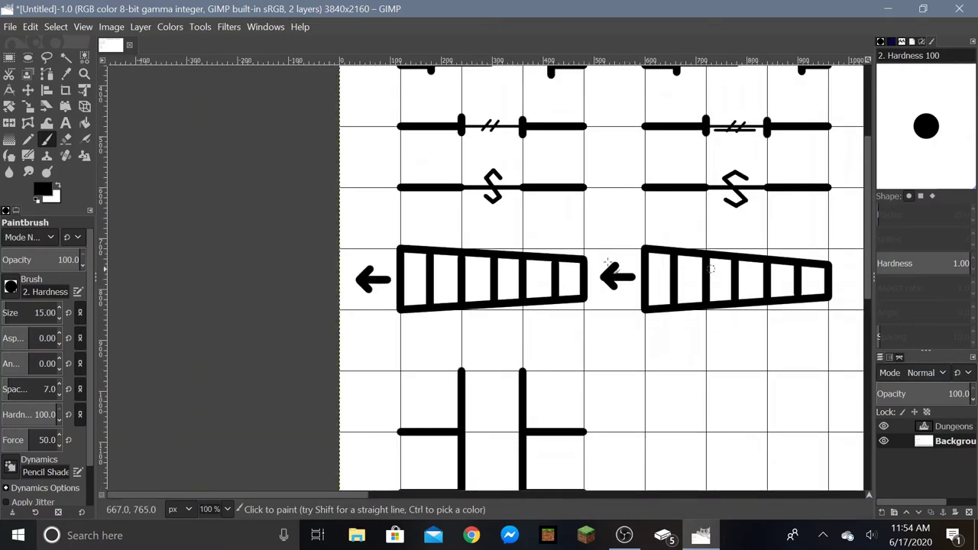
{"action": "scroll", "coordinate": [579, 271], "scroll_direction": "down", "scroll_amount": 2}
{"action": "scroll", "coordinate": [692, 296], "scroll_direction": "up", "scroll_amount": 2}
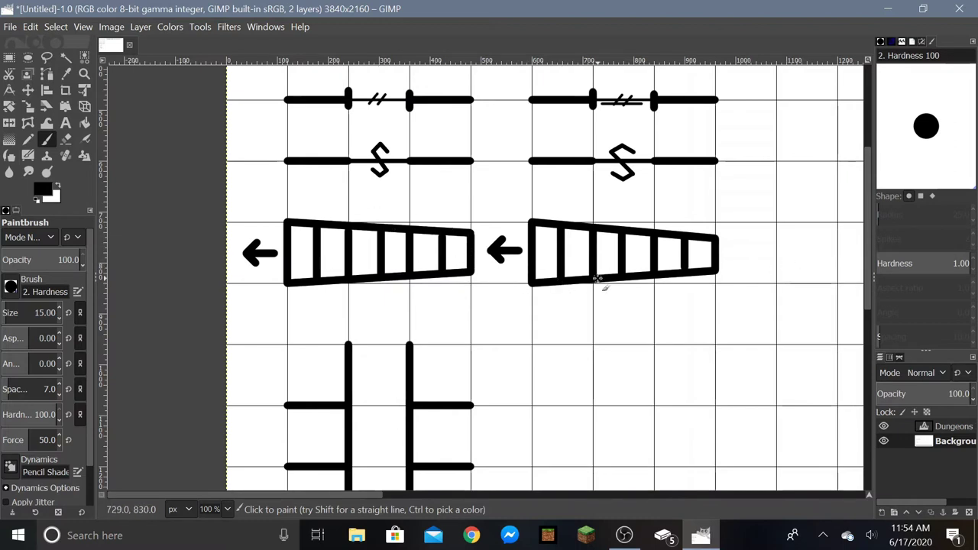
{"action": "scroll", "coordinate": [600, 279], "scroll_direction": "down", "scroll_amount": 4}
{"action": "scroll", "coordinate": [631, 280], "scroll_direction": "up", "scroll_amount": 6}
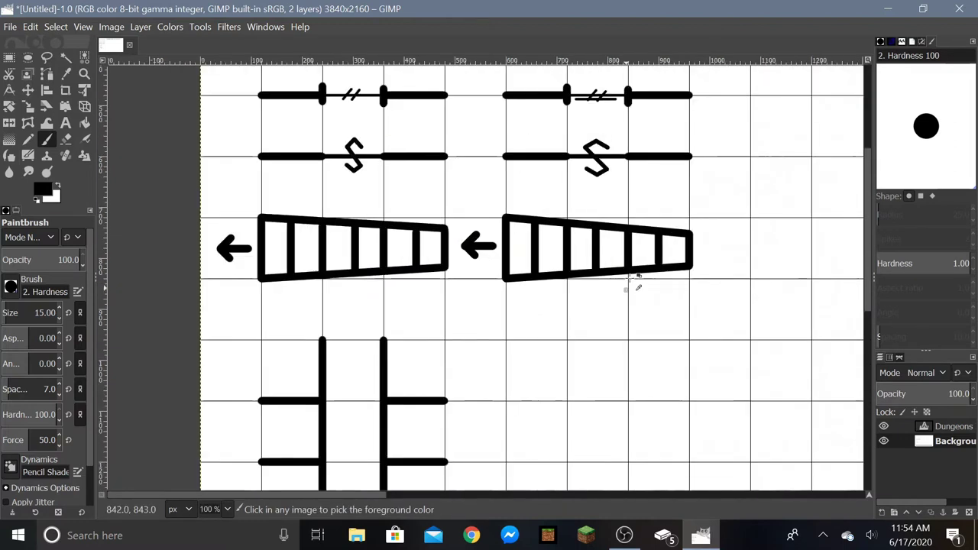
{"action": "left_click", "coordinate": [443, 188]}
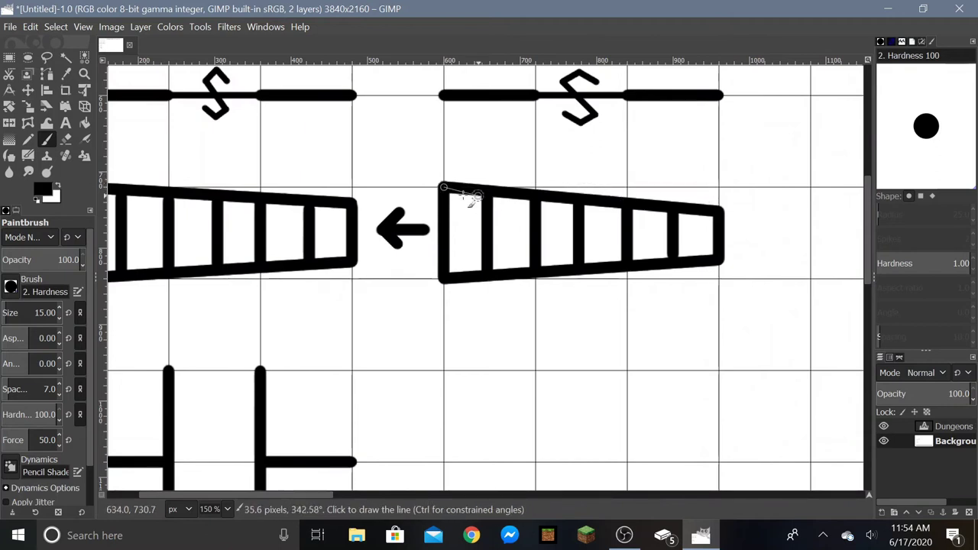
Draw straight horizontal lines along the right-hand staircase's top and bottom edges.
{"action": "left_click", "coordinate": [718, 187], "text": "shift"}
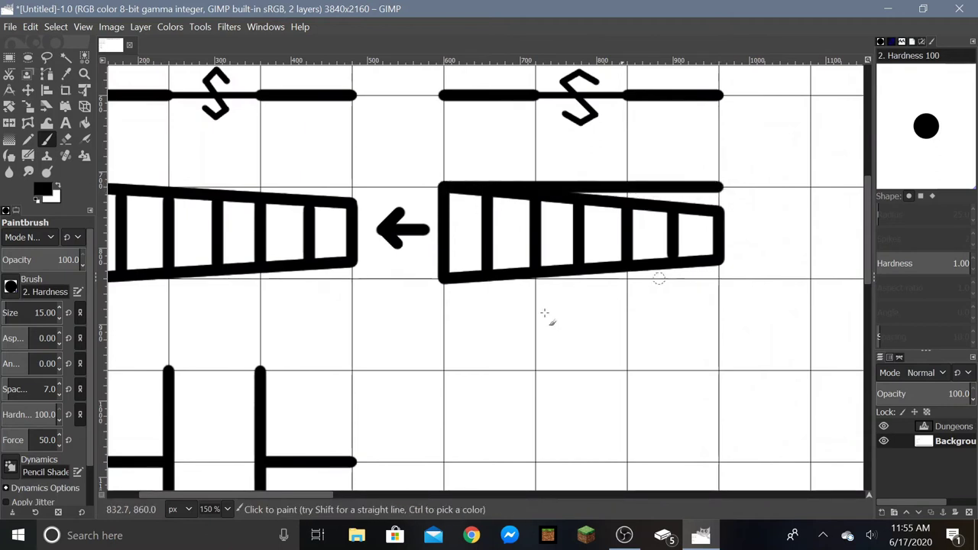
{"action": "left_click", "coordinate": [721, 280], "text": "shift"}
{"action": "scroll", "coordinate": [650, 309], "scroll_direction": "down", "scroll_amount": 1}
{"action": "scroll", "coordinate": [650, 309], "scroll_direction": "up", "scroll_amount": 1}
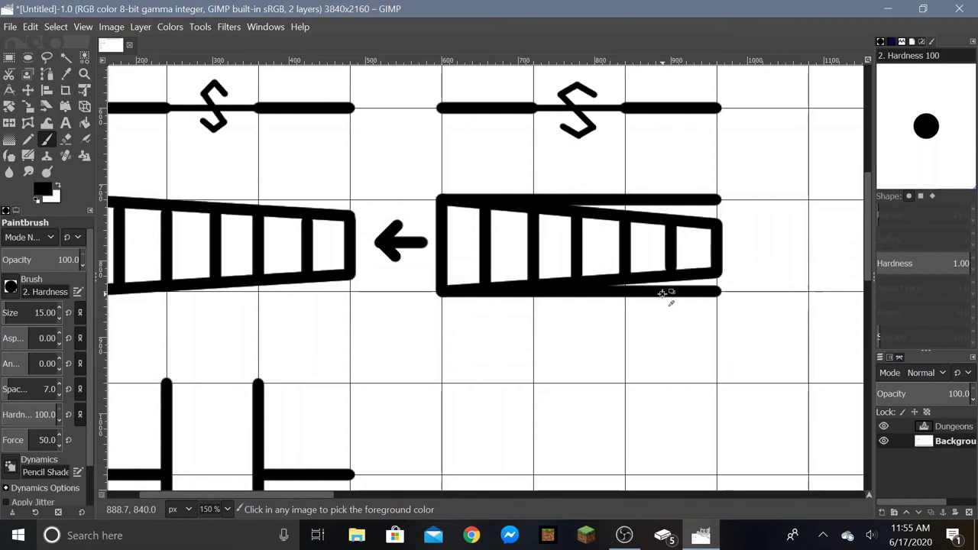
{"action": "scroll", "coordinate": [522, 360], "scroll_direction": "down", "scroll_amount": 3}
{"action": "scroll", "coordinate": [526, 360], "scroll_direction": "down", "scroll_amount": 3}
{"action": "scroll", "coordinate": [535, 378], "scroll_direction": "up", "scroll_amount": 2}
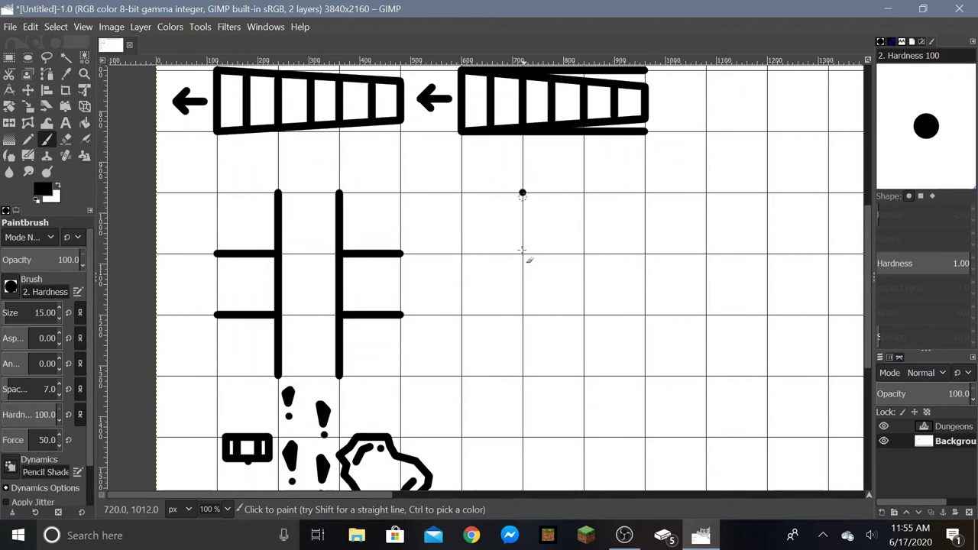
Paint two parallel vertical corridor walls in the right column.
{"action": "left_click", "coordinate": [522, 376], "text": "shift"}
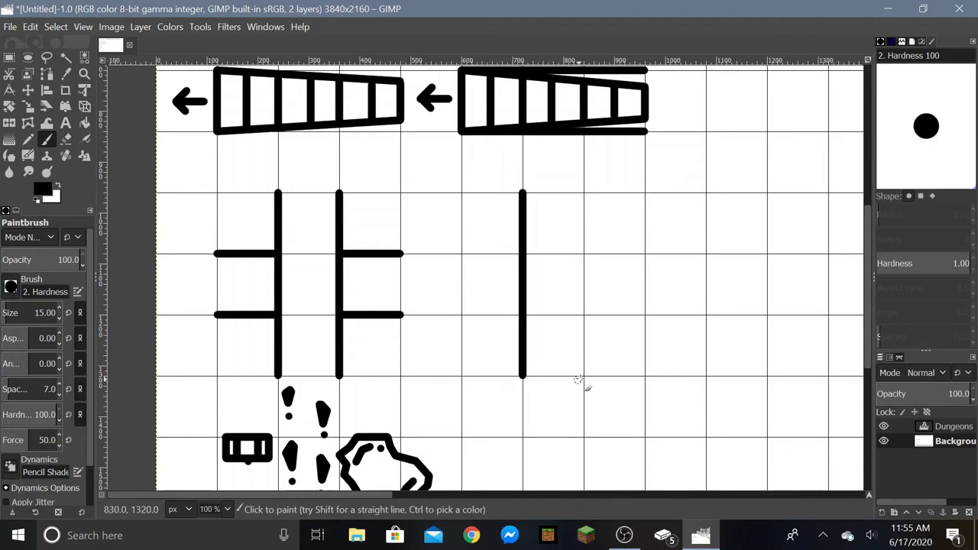
{"action": "left_click", "coordinate": [584, 376]}
{"action": "left_click", "coordinate": [584, 192], "text": "shift"}
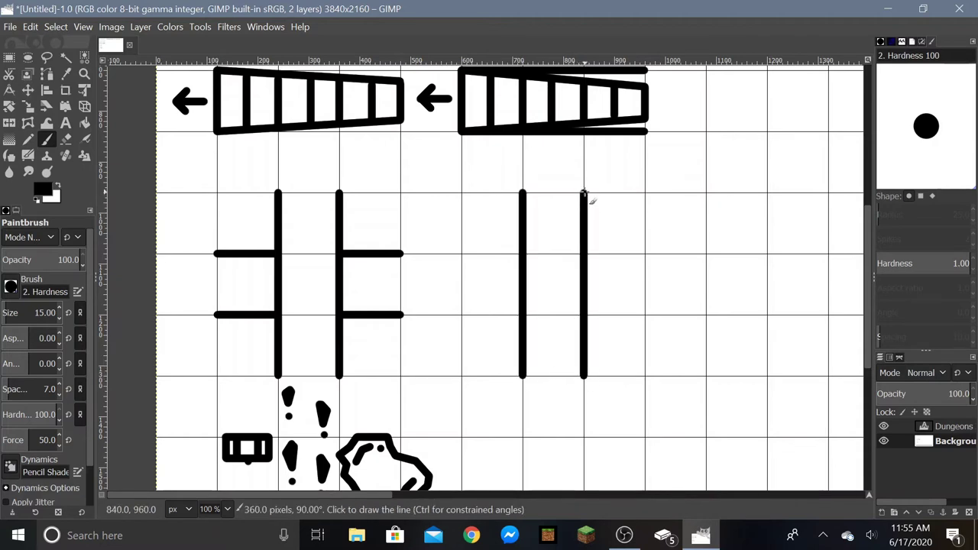
Add short horizontal branches off both walls on two grid rows.
{"action": "left_click", "coordinate": [461, 254]}
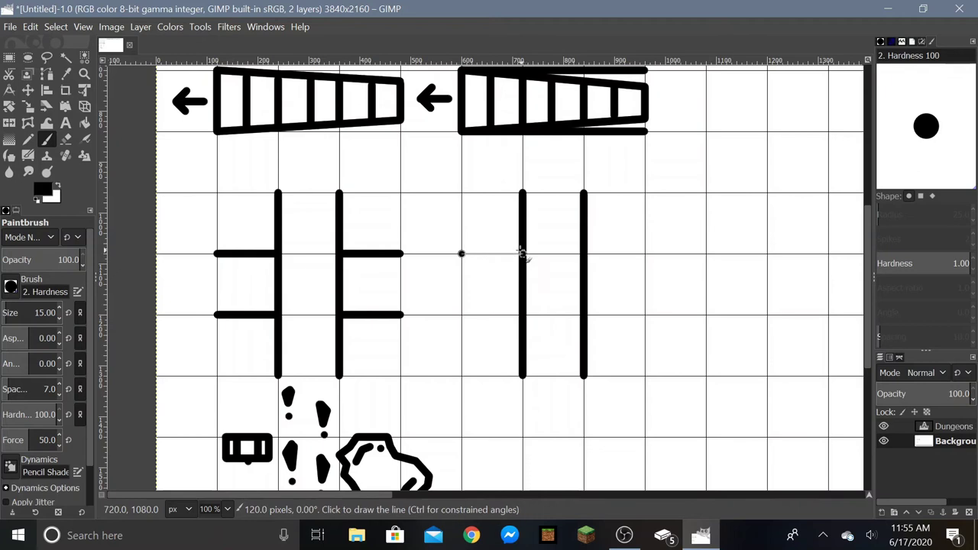
{"action": "left_click", "coordinate": [523, 254], "text": "shift"}
{"action": "left_click", "coordinate": [584, 254]}
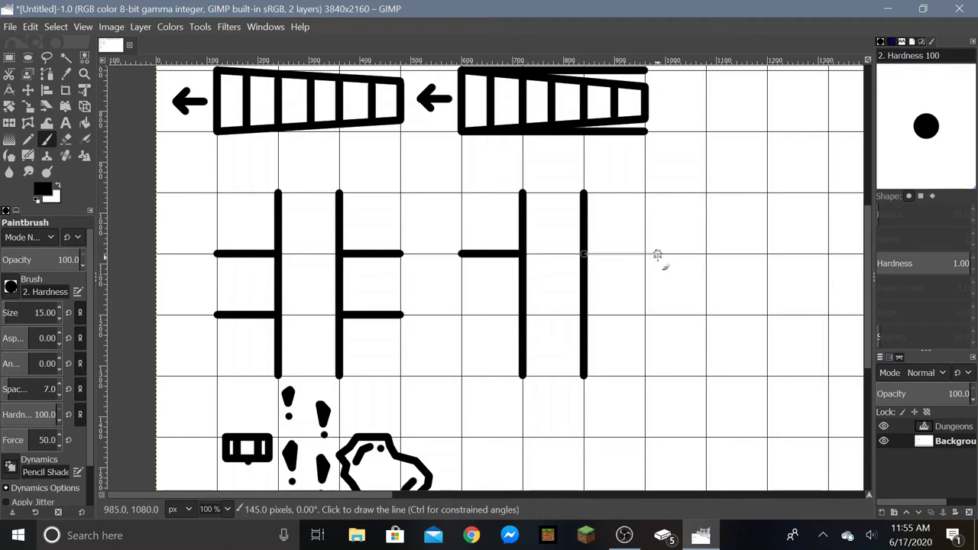
{"action": "left_click", "coordinate": [646, 254], "text": "shift"}
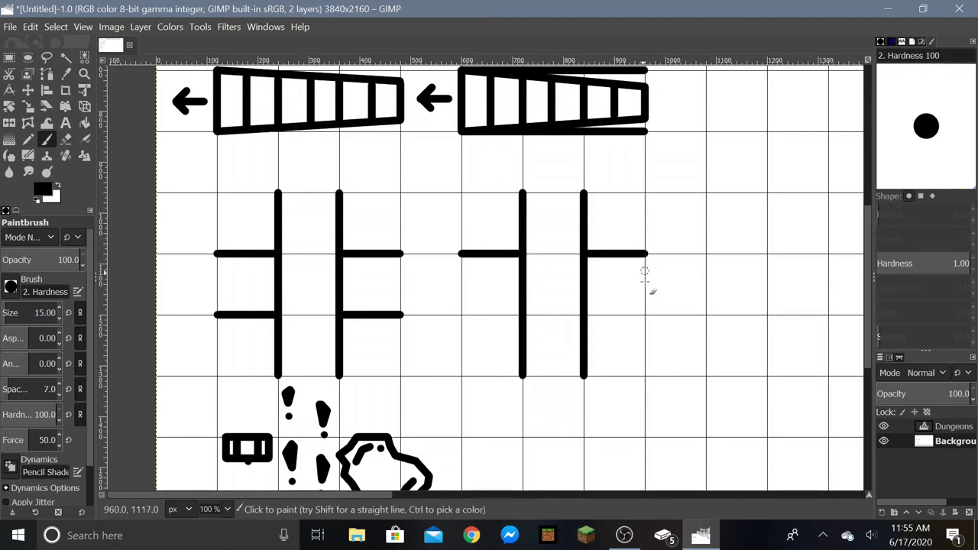
{"action": "left_click", "coordinate": [646, 314]}
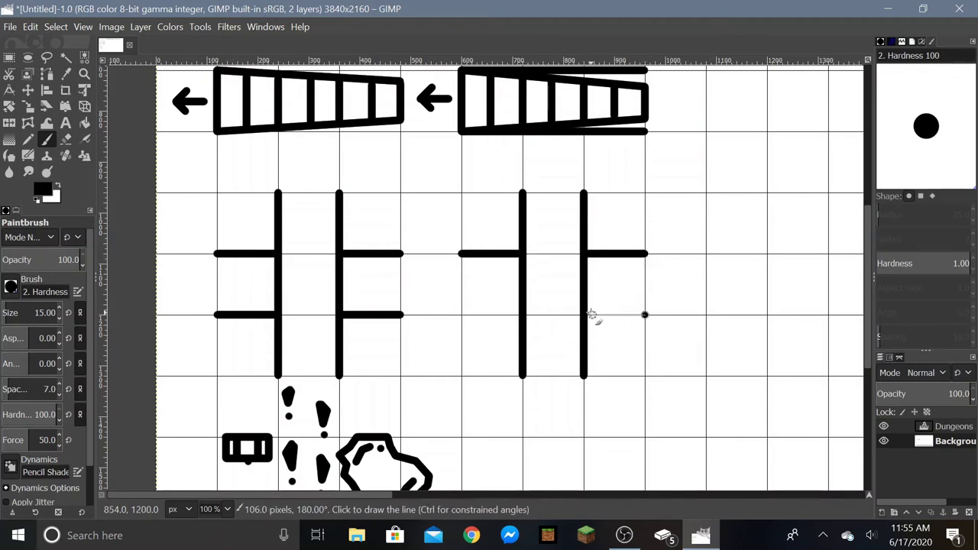
{"action": "left_click", "coordinate": [522, 314]}
{"action": "left_click", "coordinate": [462, 314], "text": "shift"}
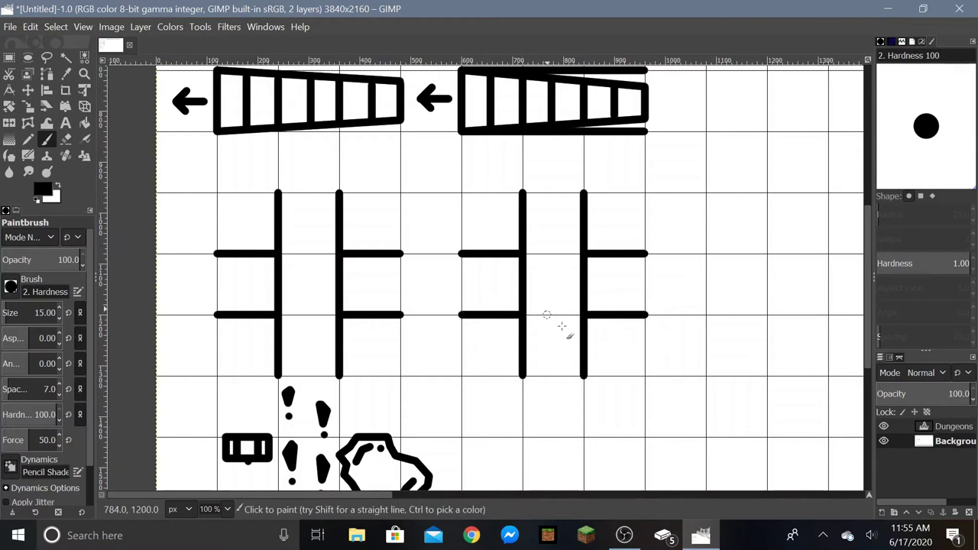
{"action": "scroll", "coordinate": [500, 280], "scroll_direction": "down", "scroll_amount": 1}
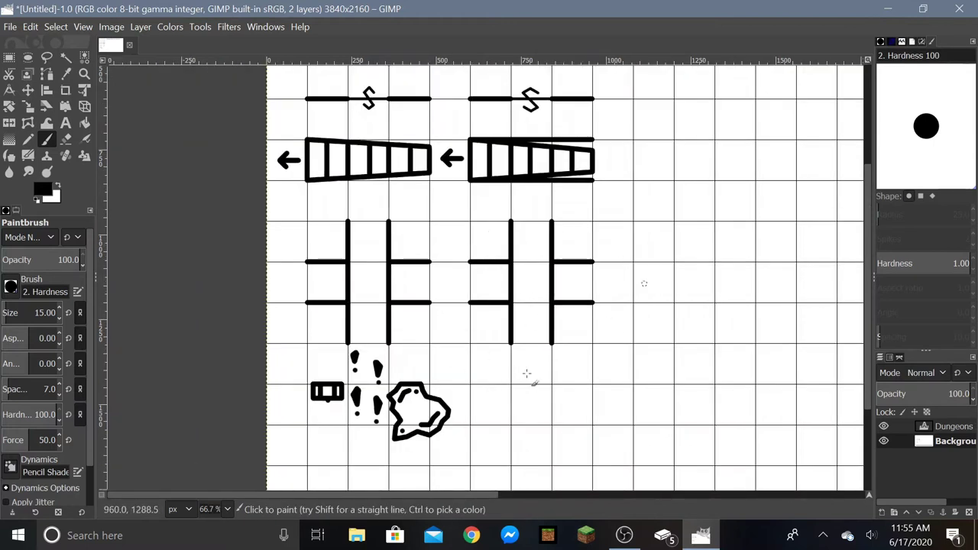
{"action": "scroll", "coordinate": [565, 417], "scroll_direction": "down", "scroll_amount": 1}
Paint the first solid footprint below the right-hand corridor symbol.
{"action": "scroll", "coordinate": [533, 430], "scroll_direction": "up", "scroll_amount": 2}
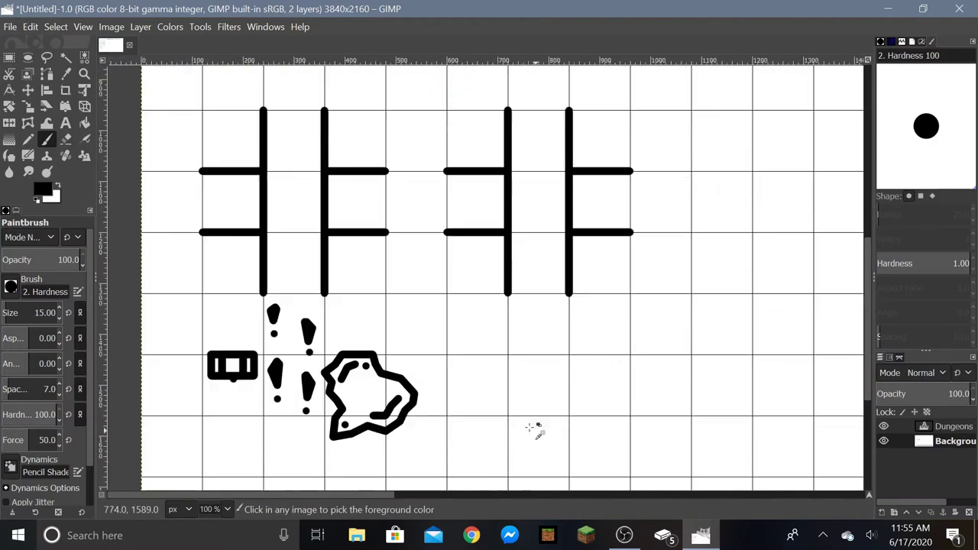
{"action": "scroll", "coordinate": [433, 389], "scroll_direction": "up", "scroll_amount": 1}
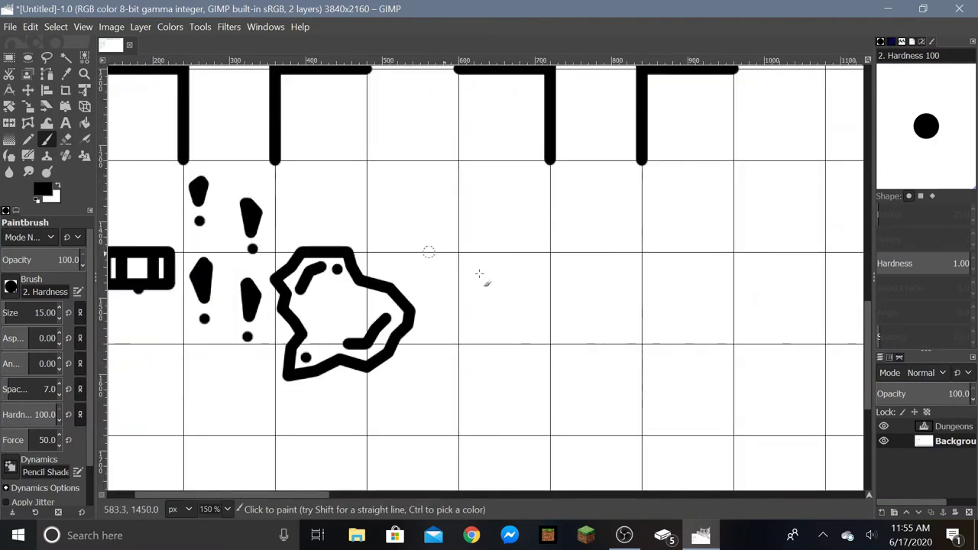
{"action": "scroll", "coordinate": [339, 224], "scroll_direction": "down", "scroll_amount": 1}
{"action": "scroll", "coordinate": [449, 218], "scroll_direction": "up", "scroll_amount": 2}
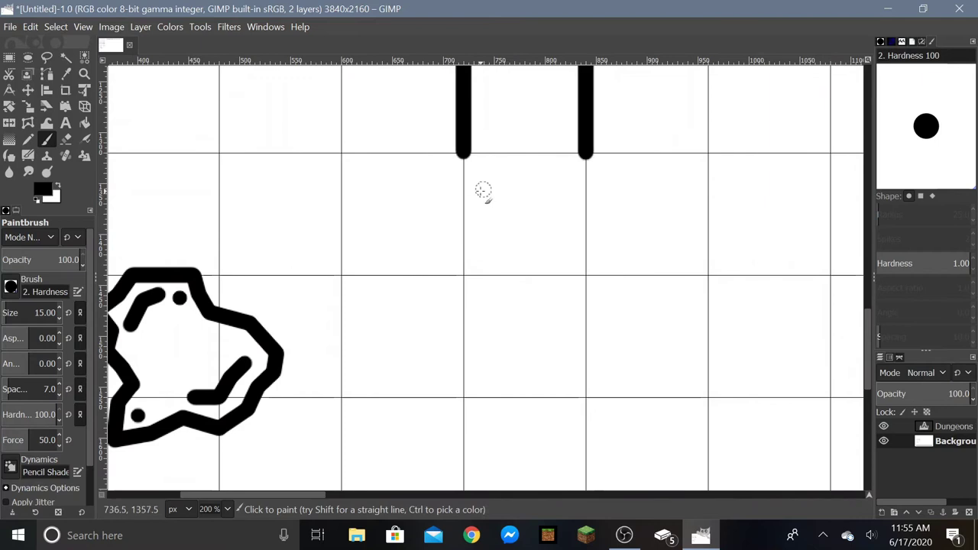
{"action": "left_click", "coordinate": [490, 185]}
{"action": "left_click", "coordinate": [478, 197], "text": "shift"}
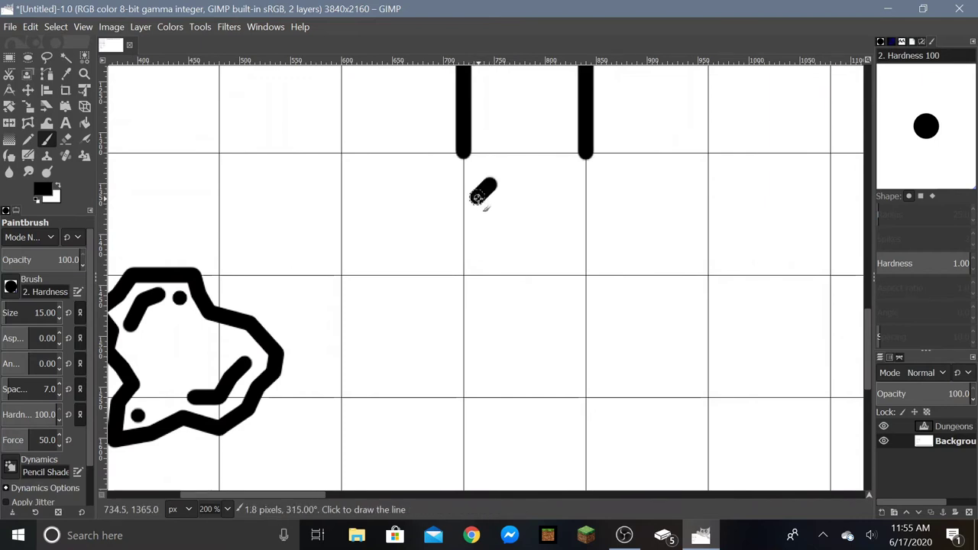
{"action": "left_click", "coordinate": [494, 225], "text": "shift"}
{"action": "left_click", "coordinate": [494, 185], "text": "shift"}
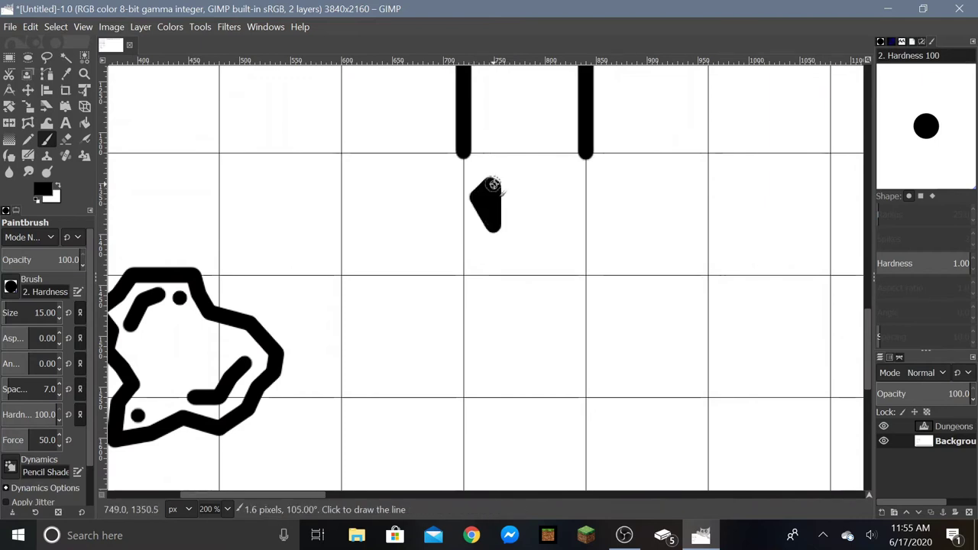
Paint a second solid footprint and place its toe dot slightly higher.
{"action": "left_click", "coordinate": [553, 223]}
{"action": "left_click", "coordinate": [564, 244], "text": "shift"}
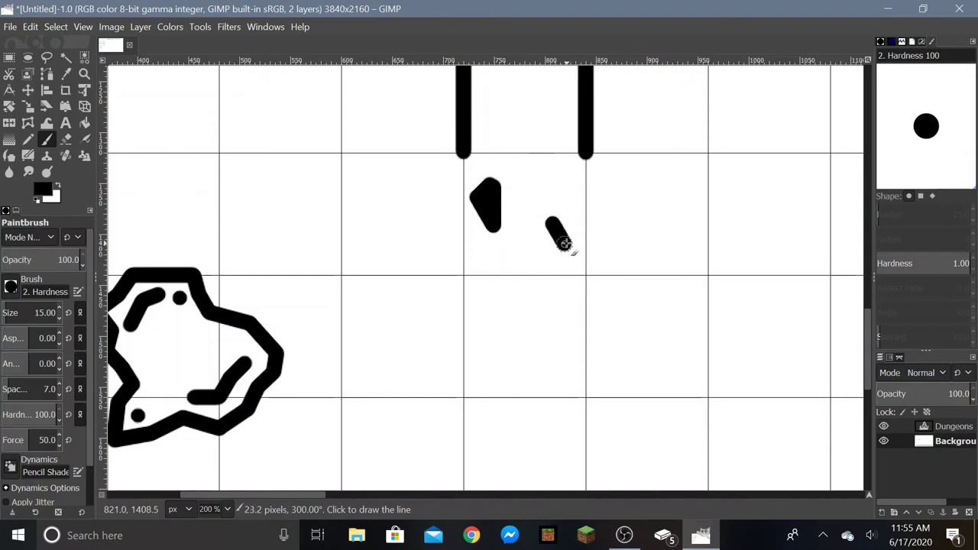
{"action": "left_click", "coordinate": [550, 272], "text": "shift"}
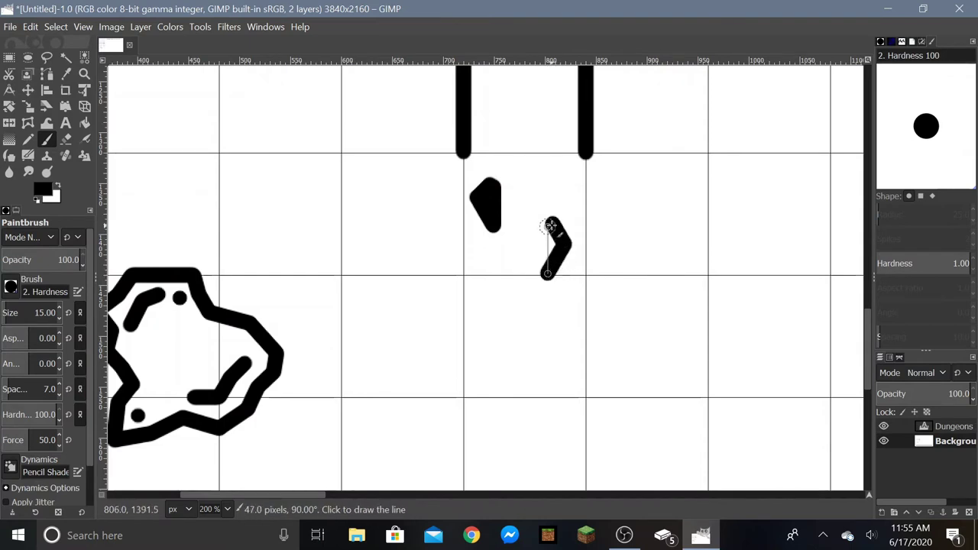
{"action": "left_click", "coordinate": [551, 226], "text": "shift"}
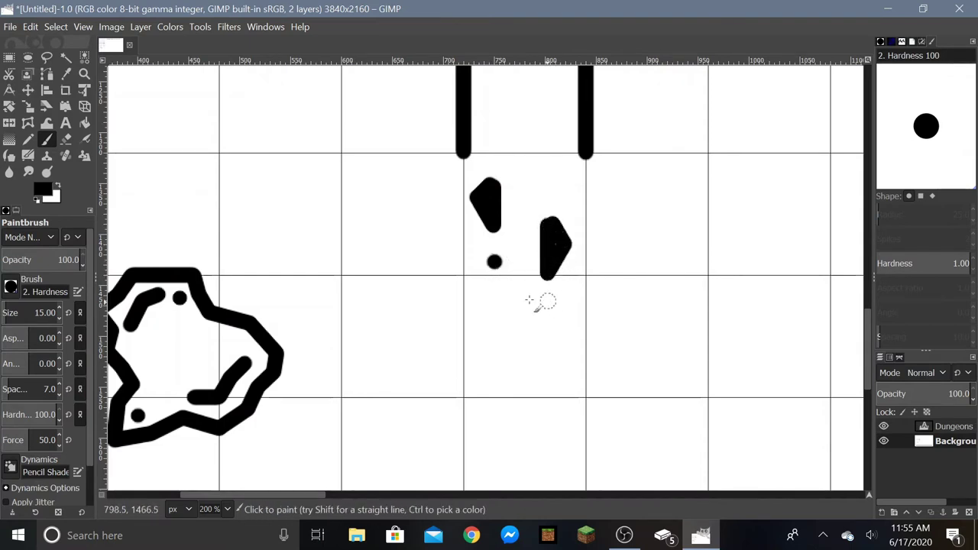
{"action": "key", "text": "ctrl+z"}
{"action": "left_click", "coordinate": [497, 249]}
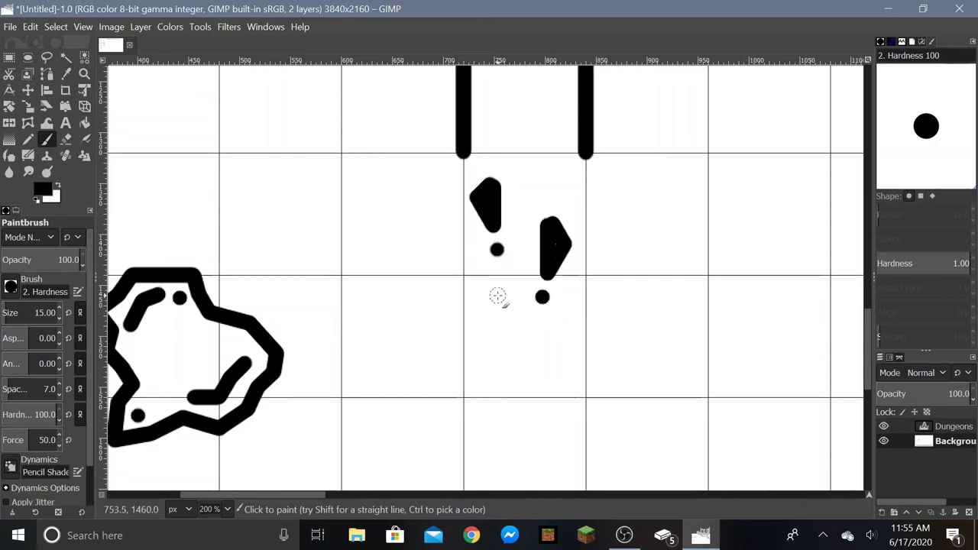
{"action": "scroll", "coordinate": [497, 296], "scroll_direction": "down", "scroll_amount": 3}
{"action": "scroll", "coordinate": [481, 221], "scroll_direction": "up", "scroll_amount": 2, "text": "ctrl"}
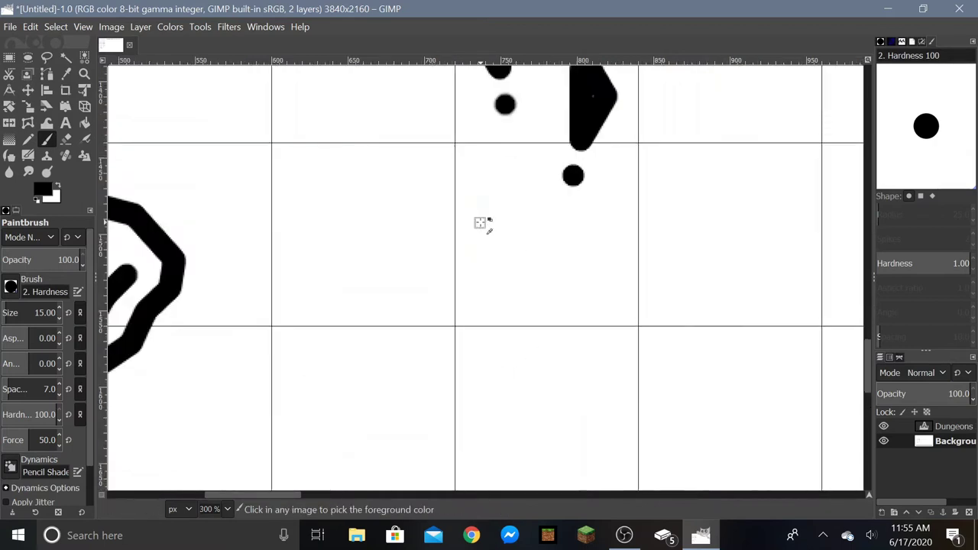
Paint a third solid footprint with a toe dot beneath it.
{"action": "left_click", "coordinate": [508, 164]}
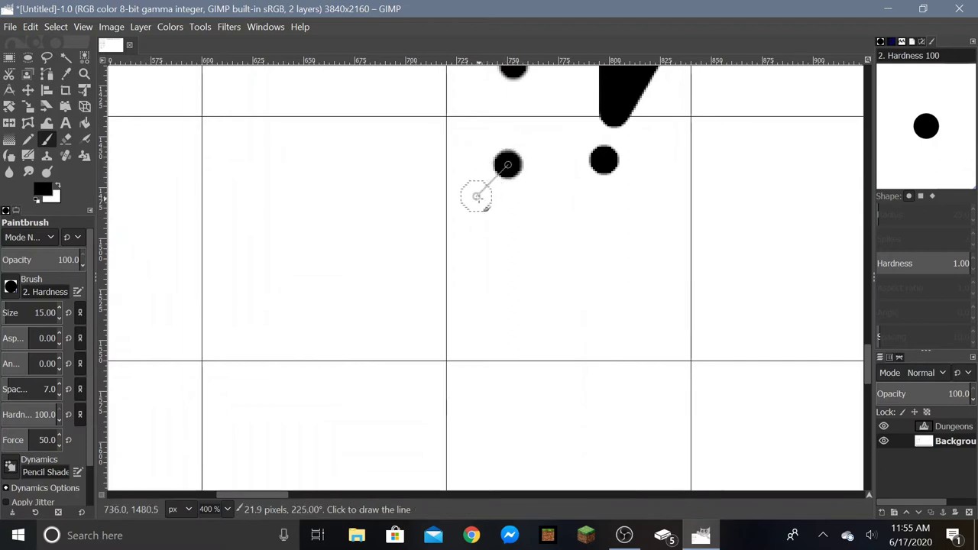
{"action": "left_click", "coordinate": [476, 197], "text": "shift"}
{"action": "left_click", "coordinate": [494, 260], "text": "shift"}
{"action": "left_click", "coordinate": [518, 162], "text": "shift"}
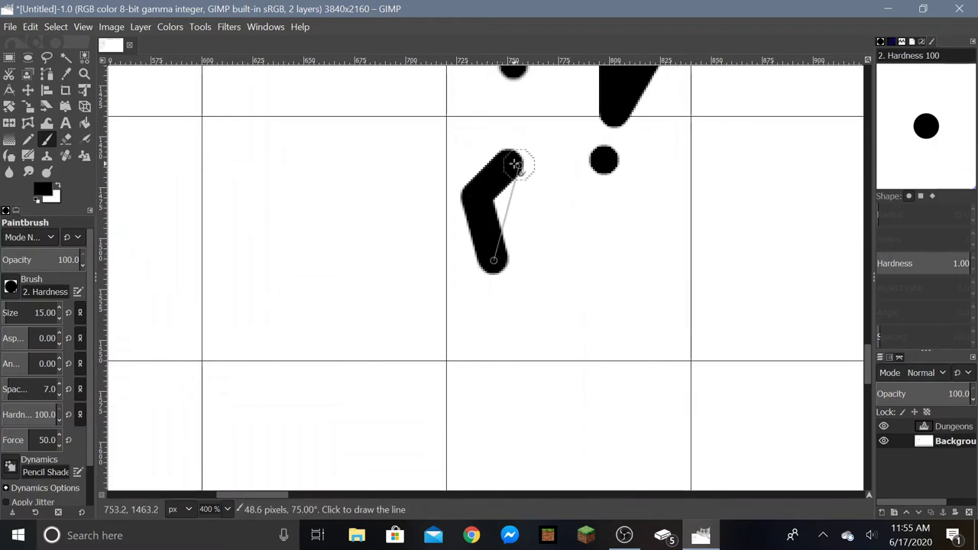
{"action": "left_click", "coordinate": [497, 305]}
{"action": "scroll", "coordinate": [500, 302], "scroll_direction": "down", "scroll_amount": 3, "text": "ctrl"}
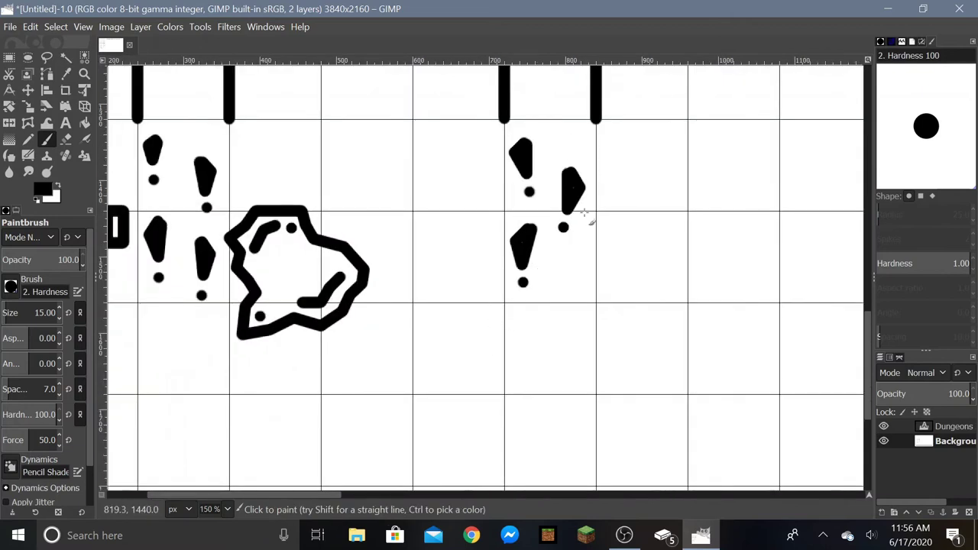
{"action": "scroll", "coordinate": [397, 218], "scroll_direction": "up", "scroll_amount": 1, "text": "ctrl"}
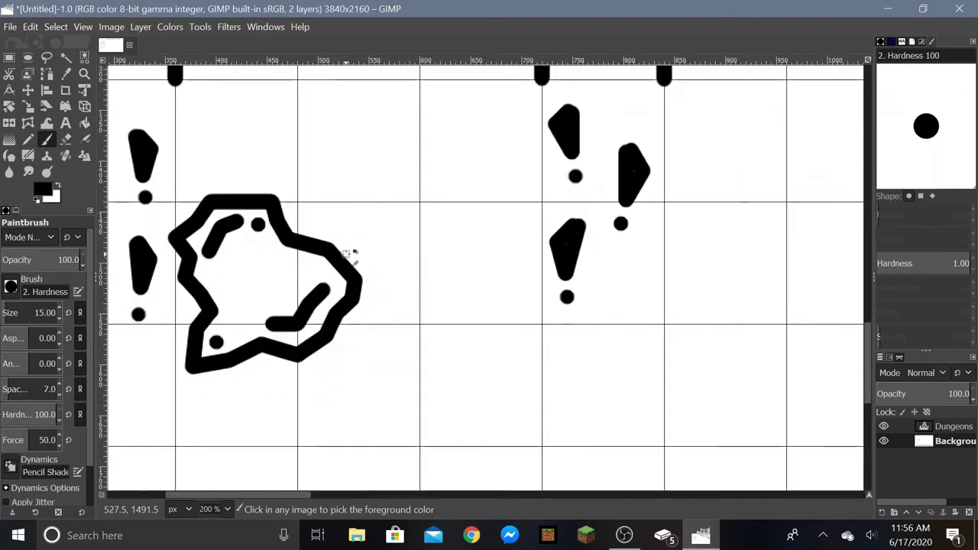
{"action": "scroll", "coordinate": [350, 252], "scroll_direction": "down", "scroll_amount": 4, "text": "ctrl"}
Outline the treasure chest as a rectangle left of the right-hand footprints.
{"action": "scroll", "coordinate": [217, 256], "scroll_direction": "up", "scroll_amount": 3, "text": "ctrl"}
{"action": "scroll", "coordinate": [594, 207], "scroll_direction": "up", "scroll_amount": 4, "text": "ctrl"}
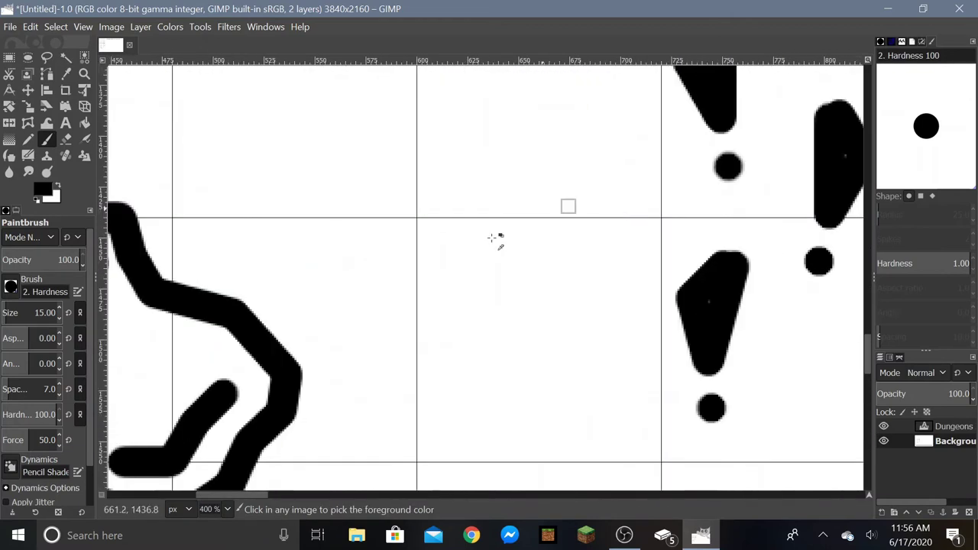
{"action": "left_click", "coordinate": [457, 217]}
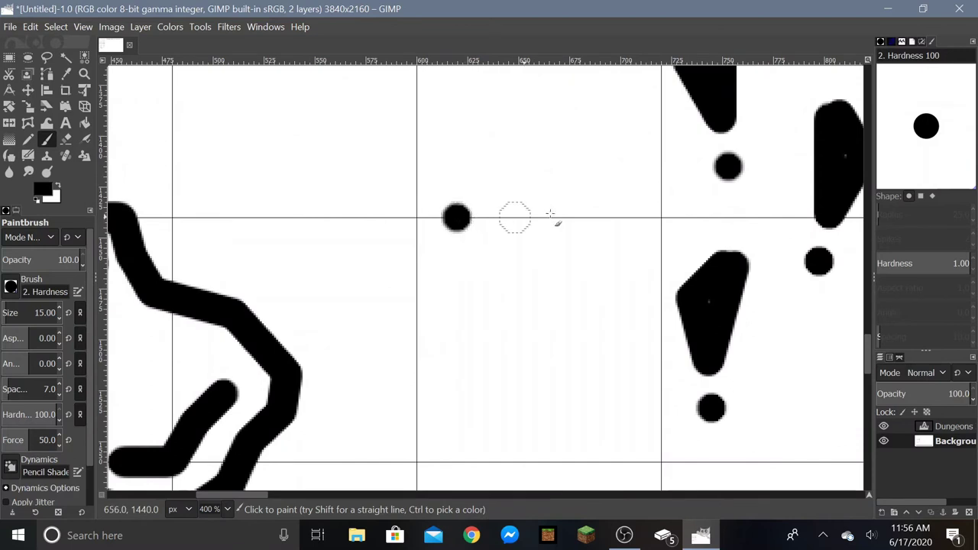
{"action": "left_click", "coordinate": [633, 217], "text": "shift"}
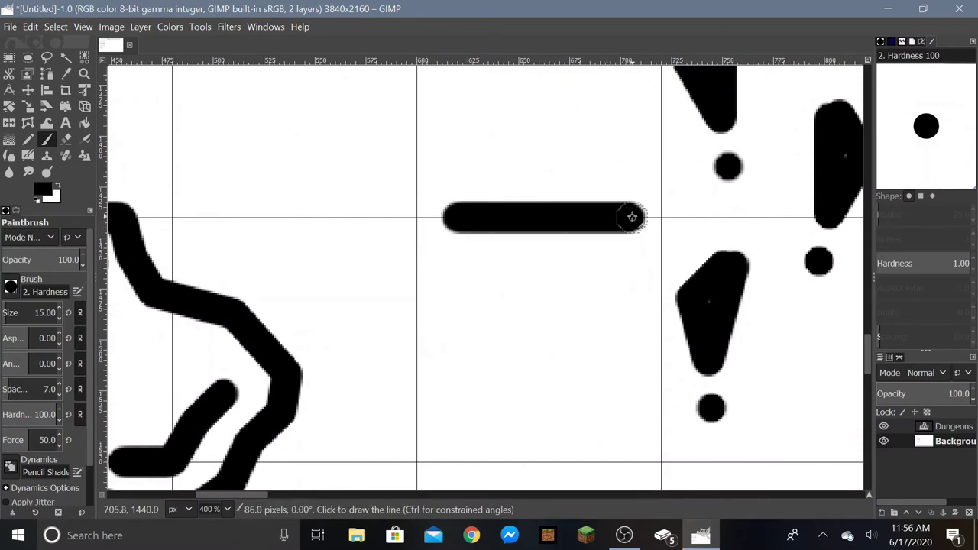
{"action": "left_click", "coordinate": [632, 280], "text": "shift"}
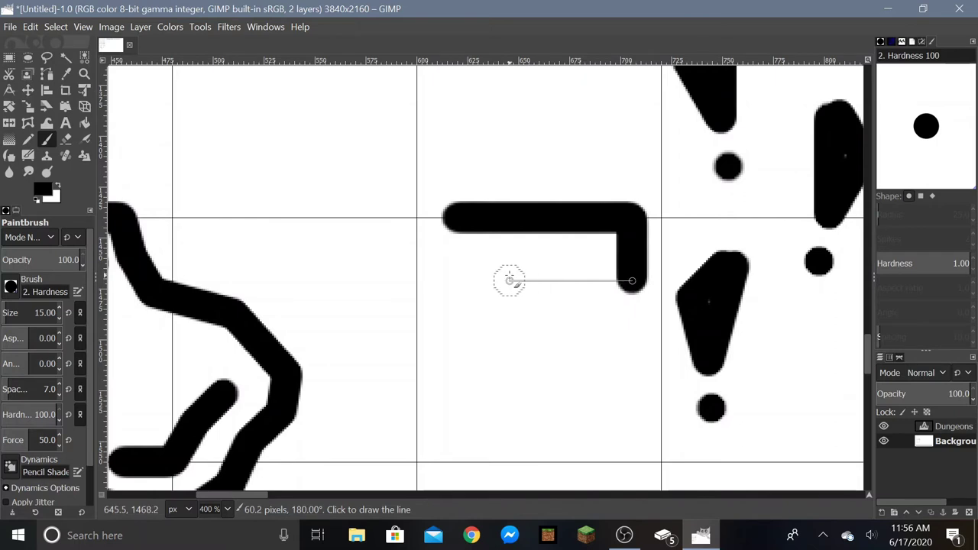
{"action": "key", "text": "ctrl+z"}
{"action": "left_click", "coordinate": [632, 315], "text": "shift"}
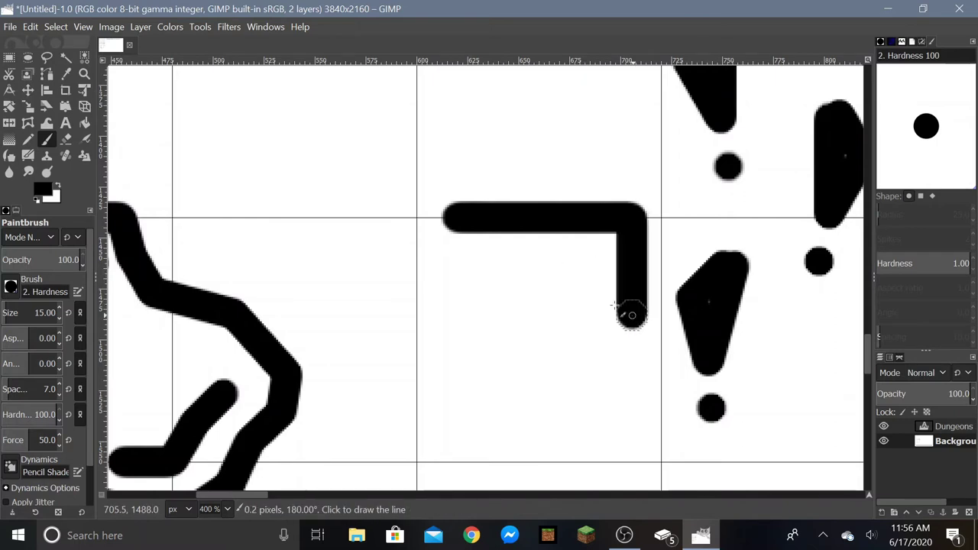
{"action": "left_click", "coordinate": [453, 315], "text": "shift"}
{"action": "left_click", "coordinate": [452, 217], "text": "shift"}
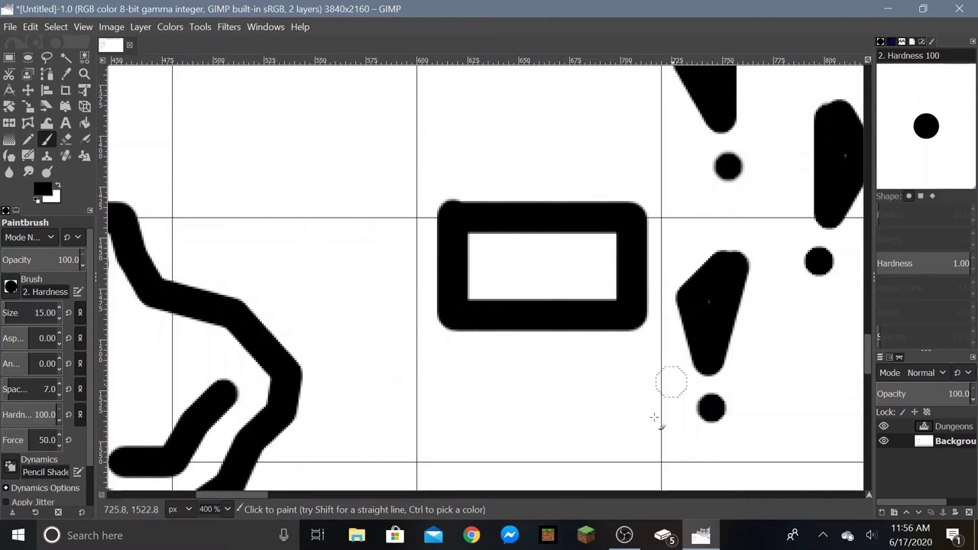
Add two vertical bands inside the chest and a lock dot below it.
{"action": "scroll", "coordinate": [474, 382], "scroll_direction": "down", "scroll_amount": 4}
{"action": "scroll", "coordinate": [474, 382], "scroll_direction": "up", "scroll_amount": 4}
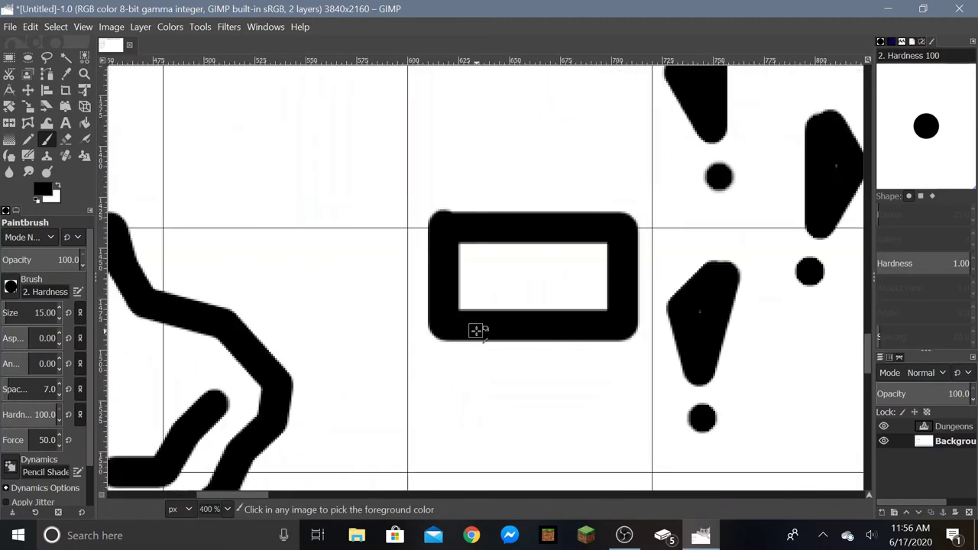
{"action": "scroll", "coordinate": [476, 330], "scroll_direction": "up", "scroll_amount": 1}
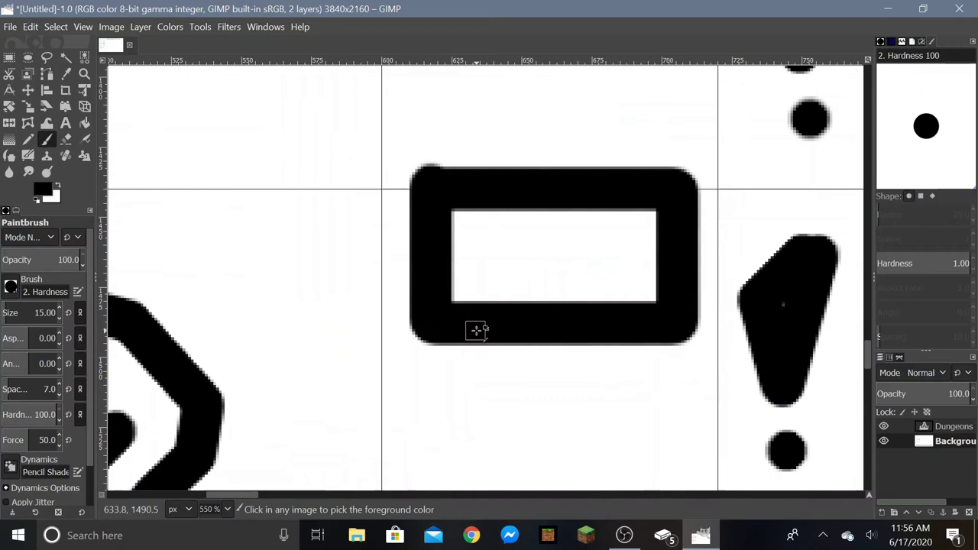
{"action": "left_click", "coordinate": [492, 187]}
{"action": "left_click", "coordinate": [491, 322], "text": "shift"}
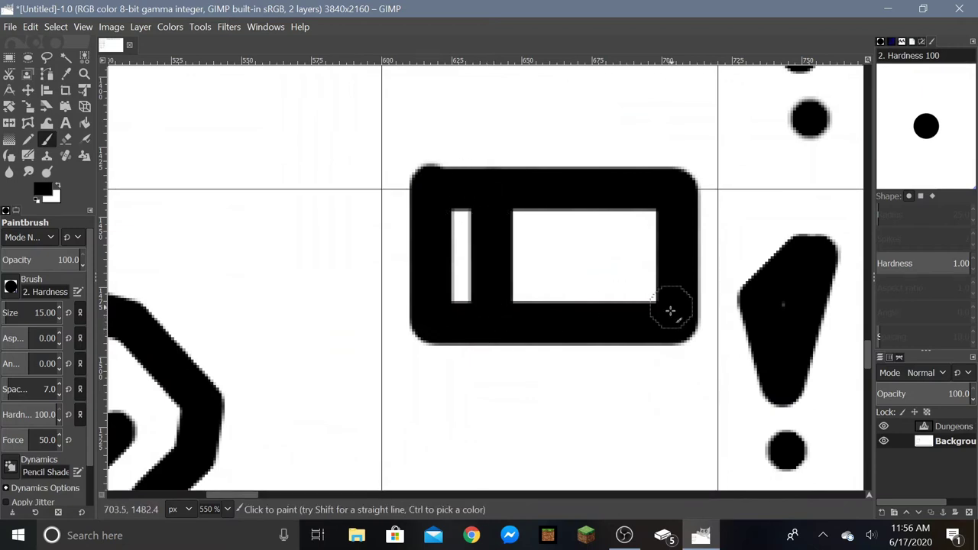
{"action": "left_click", "coordinate": [613, 321]}
{"action": "left_click", "coordinate": [614, 201], "text": "shift"}
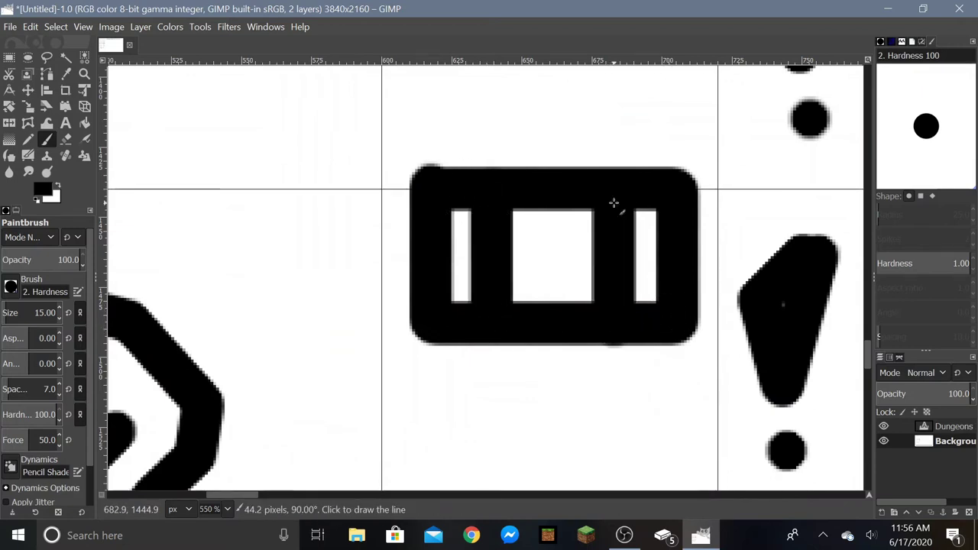
{"action": "left_click", "coordinate": [552, 350]}
{"action": "scroll", "coordinate": [581, 405], "scroll_direction": "down", "scroll_amount": 5}
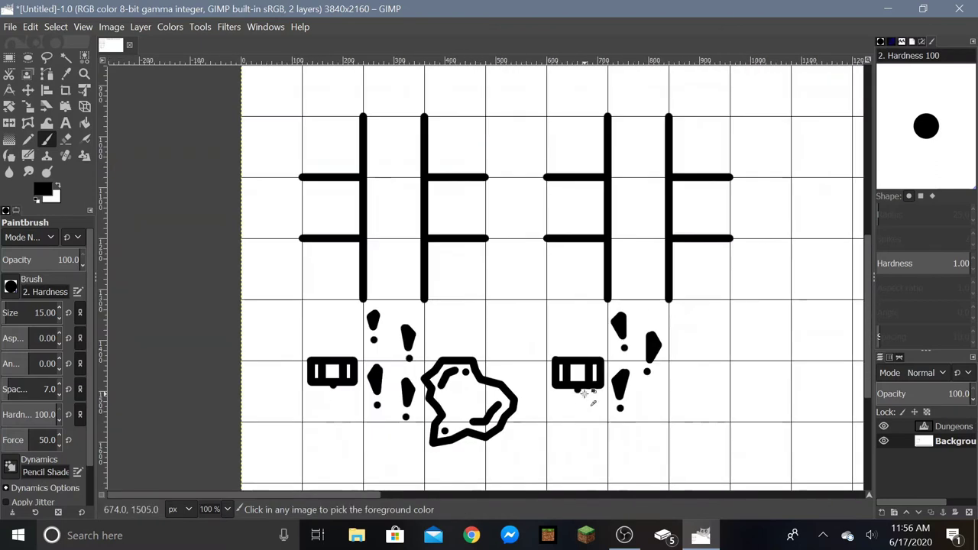
Start outlining the irregular monster blob in the legend.
{"action": "scroll", "coordinate": [742, 415], "scroll_direction": "up", "scroll_amount": 3}
{"action": "scroll", "coordinate": [715, 417], "scroll_direction": "up", "scroll_amount": 2, "text": "ctrl"}
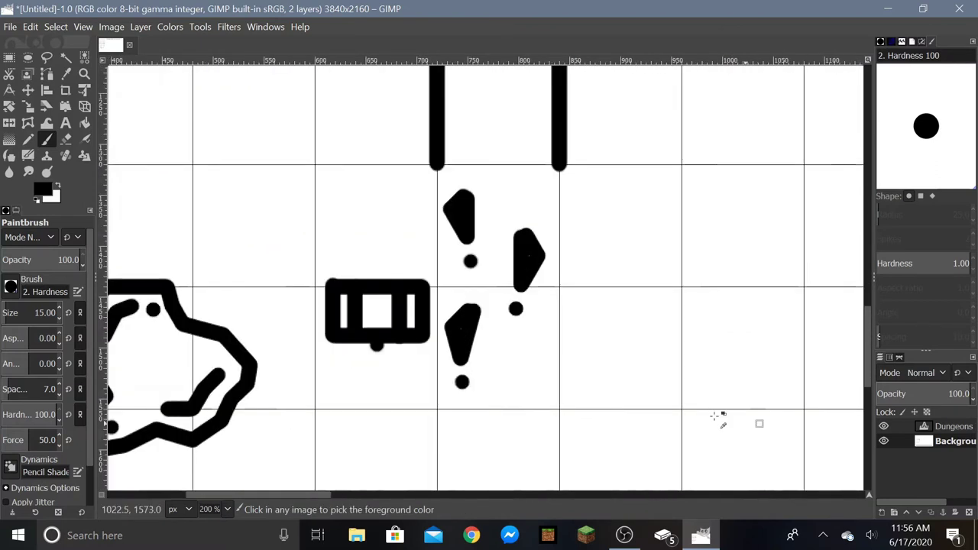
{"action": "scroll", "coordinate": [419, 380], "scroll_direction": "down", "scroll_amount": 1, "text": "ctrl"}
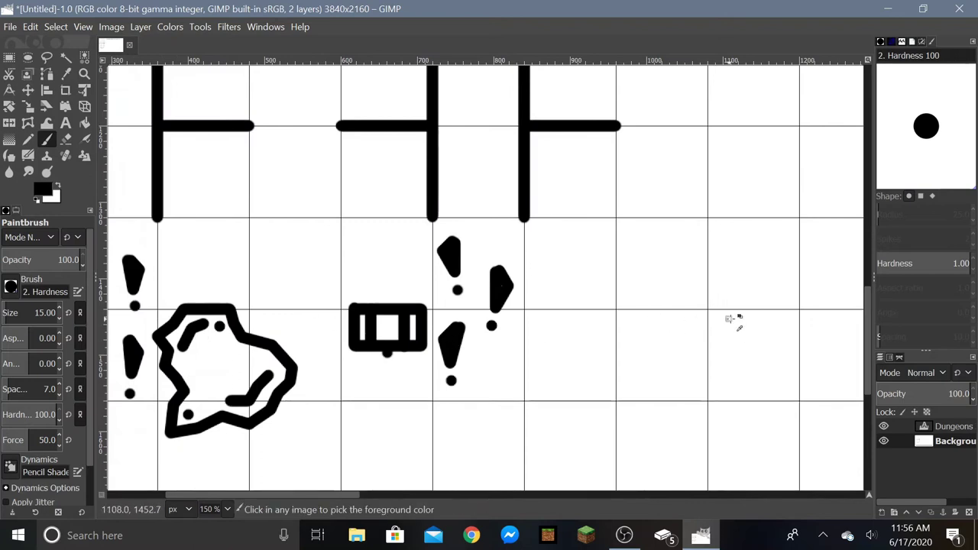
{"action": "scroll", "coordinate": [370, 324], "scroll_direction": "up", "scroll_amount": 2, "text": "ctrl"}
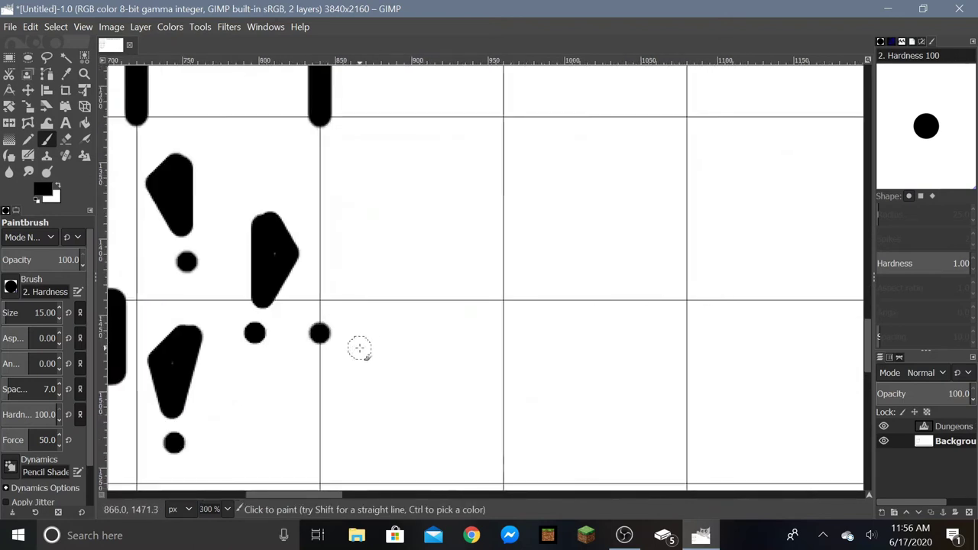
{"action": "left_click", "coordinate": [359, 300], "text": "shift"}
{"action": "left_click", "coordinate": [469, 300], "text": "shift"}
{"action": "left_click", "coordinate": [506, 337], "text": "shift"}
{"action": "left_click", "coordinate": [571, 336], "text": "shift"}
{"action": "left_click", "coordinate": [557, 411], "text": "shift"}
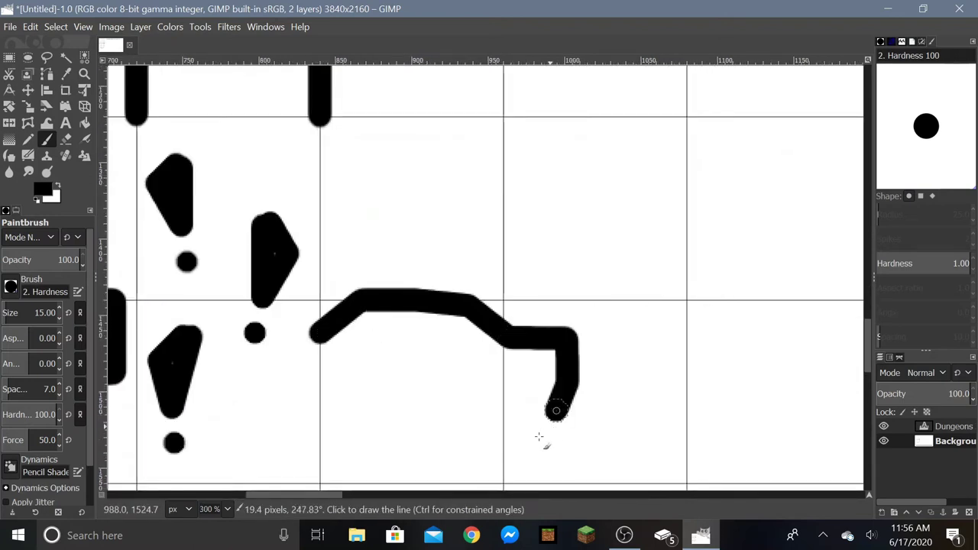
{"action": "scroll", "coordinate": [535, 405], "scroll_direction": "down", "scroll_amount": 4}
Carry the blob outline around its right, bottom and left sides and close it.
{"action": "left_click", "coordinate": [540, 244], "text": "shift"}
{"action": "left_click", "coordinate": [495, 277], "text": "shift"}
{"action": "left_click", "coordinate": [515, 307], "text": "shift"}
{"action": "left_click", "coordinate": [488, 327], "text": "shift"}
{"action": "left_click", "coordinate": [435, 300], "text": "shift"}
{"action": "left_click", "coordinate": [384, 298], "text": "shift"}
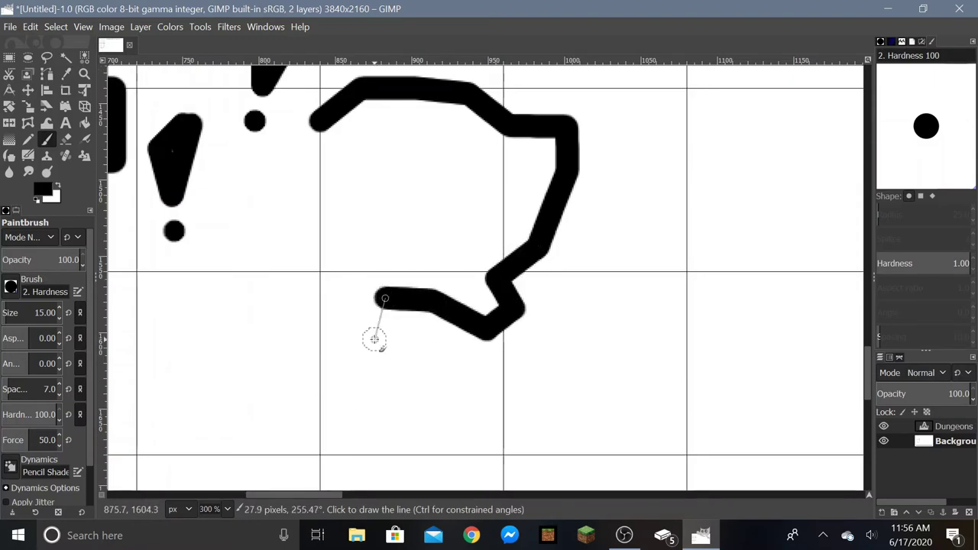
{"action": "left_click", "coordinate": [374, 340], "text": "shift"}
{"action": "left_click", "coordinate": [289, 328], "text": "shift"}
{"action": "left_click", "coordinate": [319, 261], "text": "shift"}
{"action": "left_click", "coordinate": [350, 223], "text": "shift"}
{"action": "left_click", "coordinate": [304, 165], "text": "shift"}
{"action": "left_click", "coordinate": [306, 147], "text": "shift"}
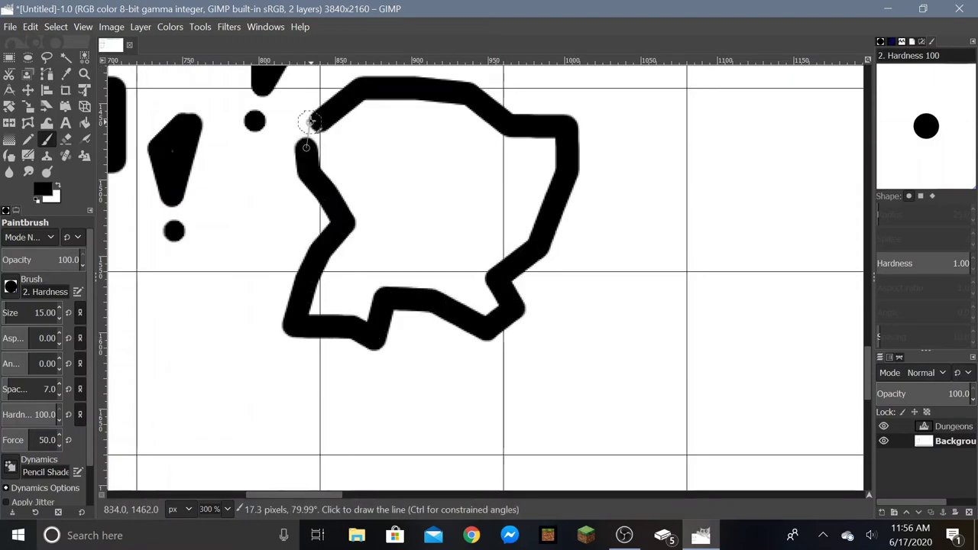
{"action": "left_click", "coordinate": [310, 121], "text": "shift"}
{"action": "scroll", "coordinate": [448, 203], "scroll_direction": "down", "scroll_amount": 3}
{"action": "scroll", "coordinate": [382, 151], "scroll_direction": "up", "scroll_amount": 3}
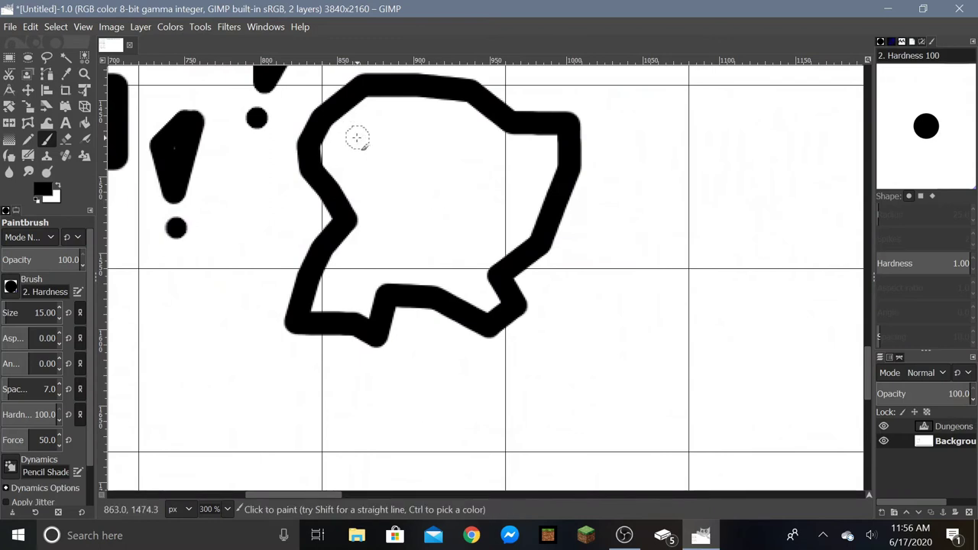
Add dots and a curved dash inside the blob, removing the stray extra dabs.
{"action": "left_click", "coordinate": [355, 138]}
{"action": "left_click", "coordinate": [374, 126]}
{"action": "left_click", "coordinate": [388, 116]}
{"action": "key", "text": "ctrl+z"}
{"action": "key", "text": "ctrl+z"}
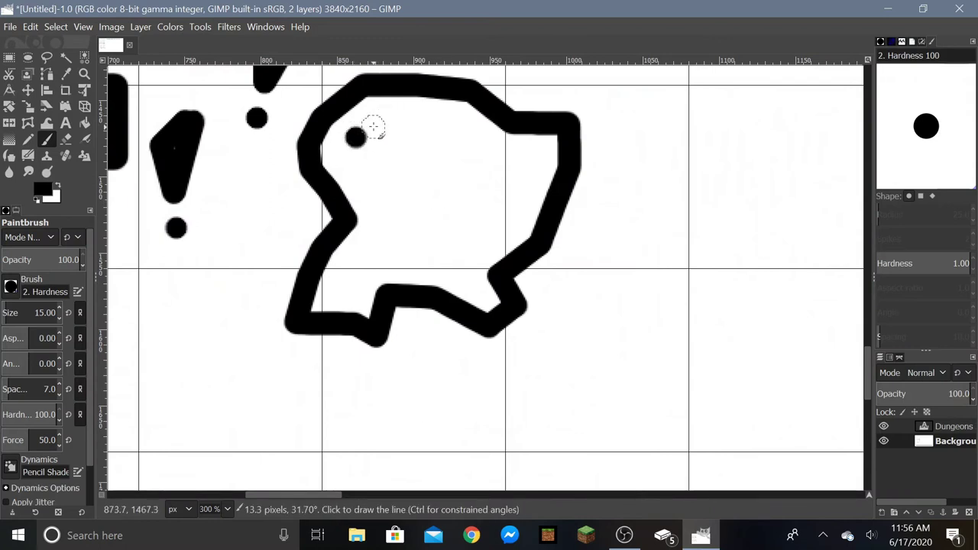
{"action": "left_click_drag", "start_coordinate": [373, 126], "coordinate": [425, 127]}
{"action": "left_click", "coordinate": [457, 133]}
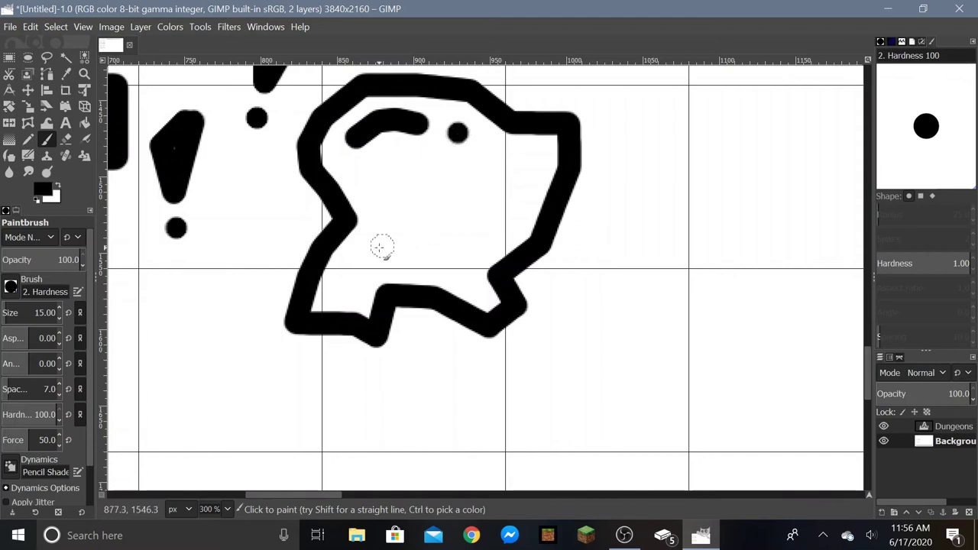
Paint a curved mouth, two spots and a thicker right-side stroke on the monster.
{"action": "mouse_move", "coordinate": [368, 268]}
{"action": "left_mouse_down"}
{"action": "mouse_move", "coordinate": [433, 250]}
{"action": "mouse_move", "coordinate": [457, 262]}
{"action": "left_mouse_up"}
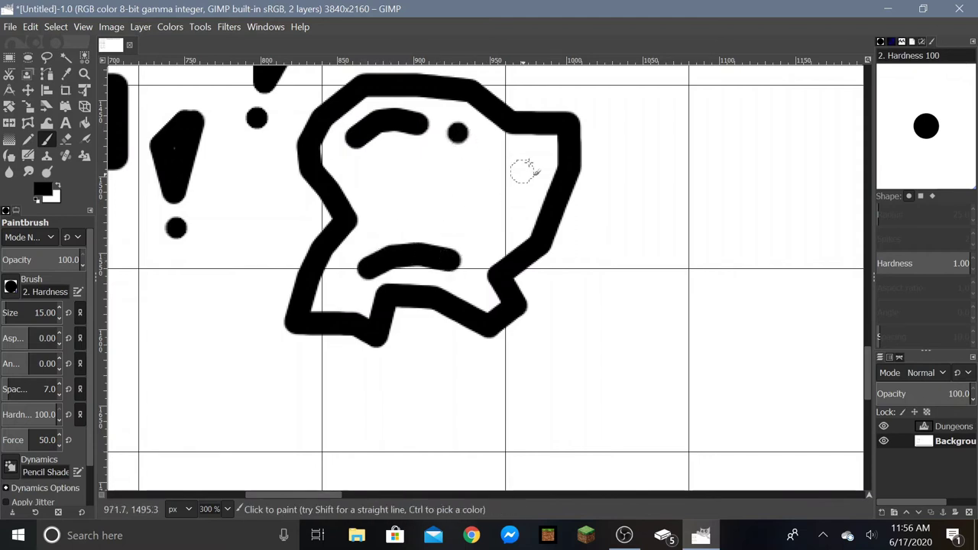
{"action": "left_click", "coordinate": [540, 154]}
{"action": "left_click", "coordinate": [533, 188]}
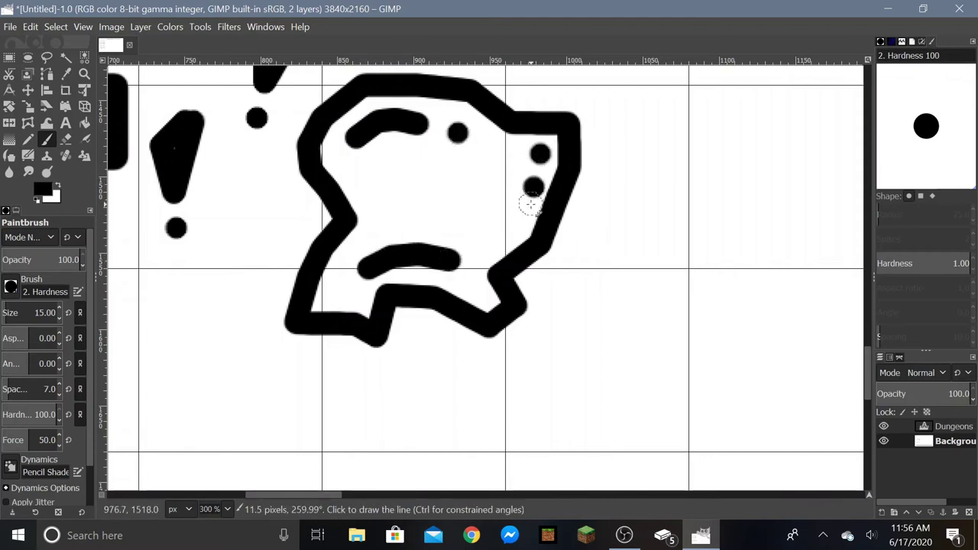
{"action": "left_click", "coordinate": [520, 211], "text": "shift"}
{"action": "scroll", "coordinate": [563, 263], "scroll_direction": "down", "scroll_amount": 2}
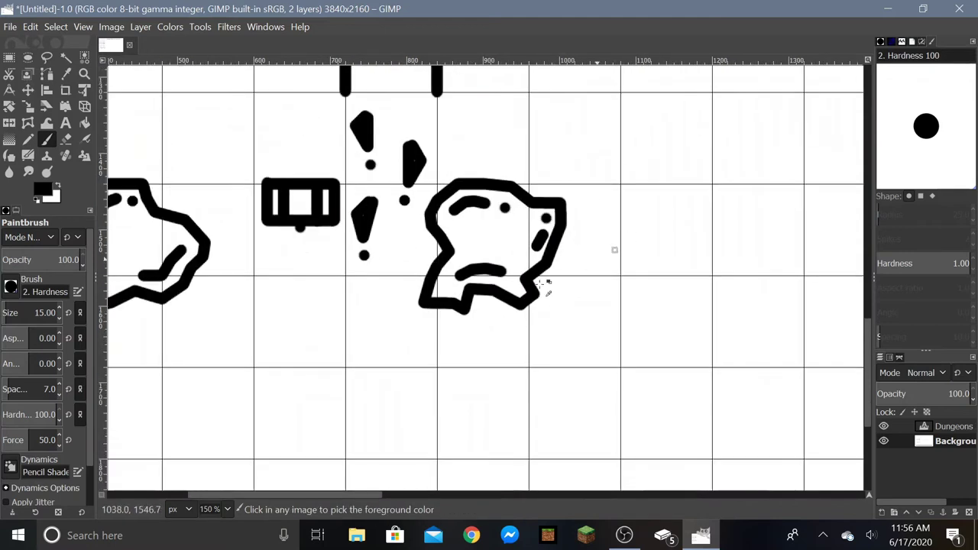
{"action": "scroll", "coordinate": [544, 284], "scroll_direction": "down", "scroll_amount": 1}
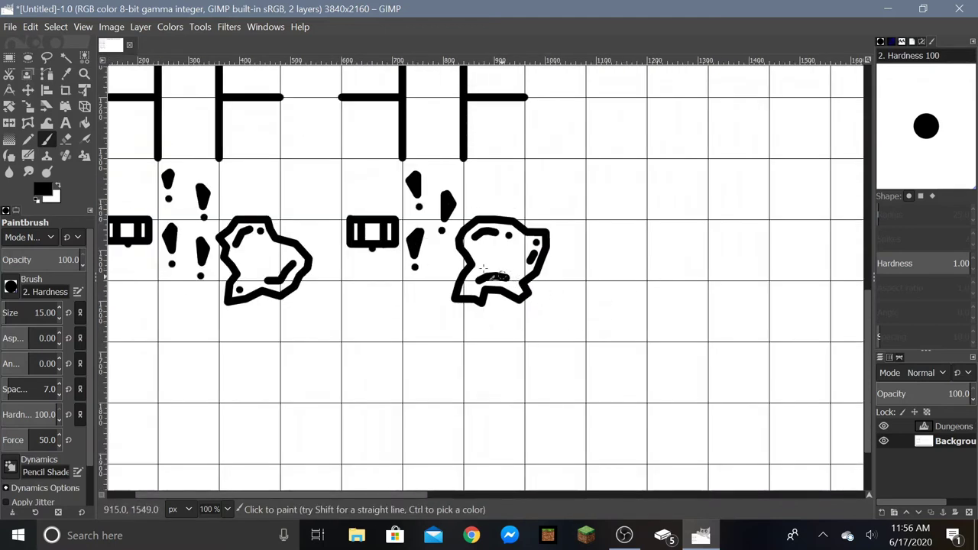
{"action": "scroll", "coordinate": [504, 244], "scroll_direction": "up", "scroll_amount": 2}
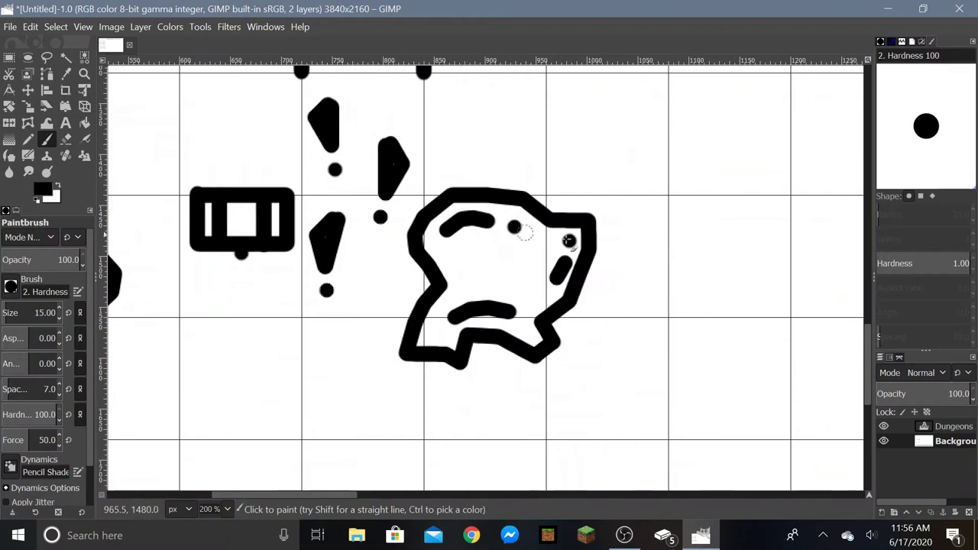
{"action": "left_click_drag", "start_coordinate": [563, 267], "coordinate": [556, 282]}
{"action": "scroll", "coordinate": [510, 312], "scroll_direction": "down", "scroll_amount": 6}
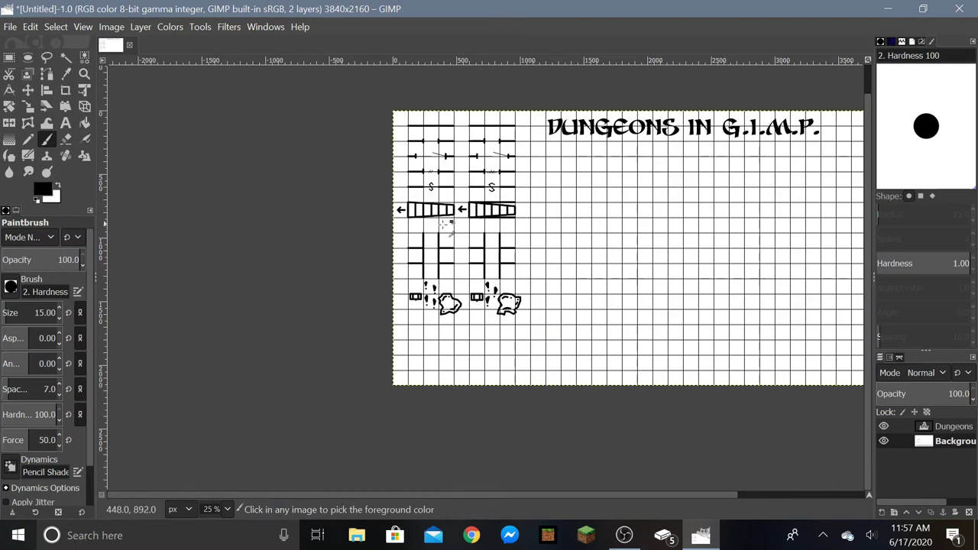
Draw the jagged upper cave wall zigzagging down below the title.
{"action": "scroll", "coordinate": [616, 257], "scroll_direction": "right", "scroll_amount": 2}
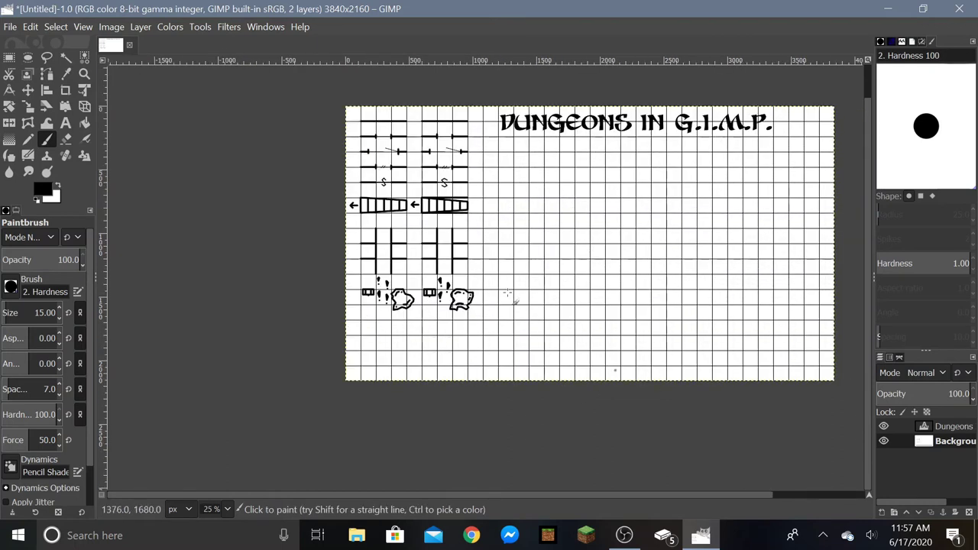
{"action": "scroll", "coordinate": [746, 263], "scroll_direction": "up", "scroll_amount": 1}
{"action": "scroll", "coordinate": [760, 275], "scroll_direction": "down", "scroll_amount": 1}
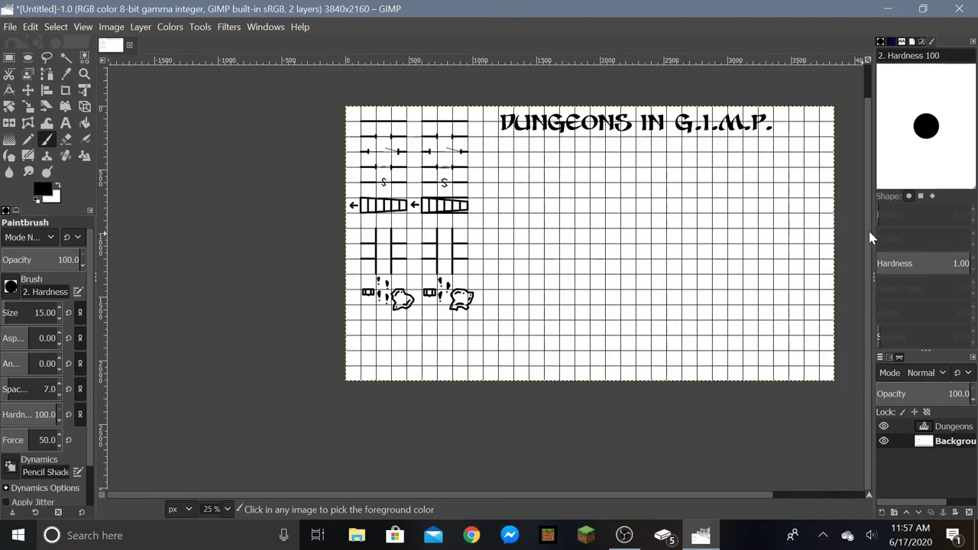
{"action": "scroll", "coordinate": [869, 236], "scroll_direction": "up", "scroll_amount": 1}
{"action": "scroll", "coordinate": [781, 279], "scroll_direction": "up", "scroll_amount": 1}
{"action": "scroll", "coordinate": [407, 201], "scroll_direction": "up", "scroll_amount": 2}
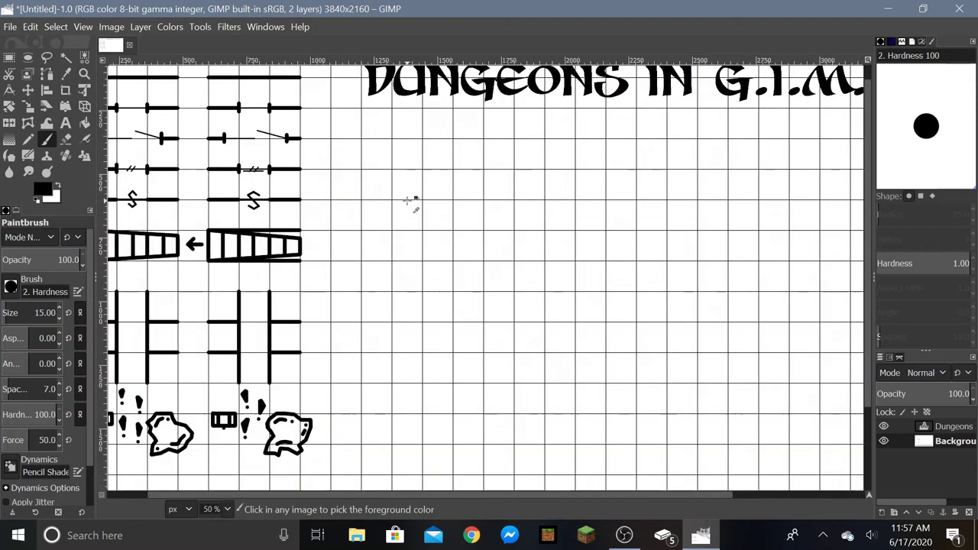
{"action": "scroll", "coordinate": [407, 202], "scroll_direction": "up", "scroll_amount": 1}
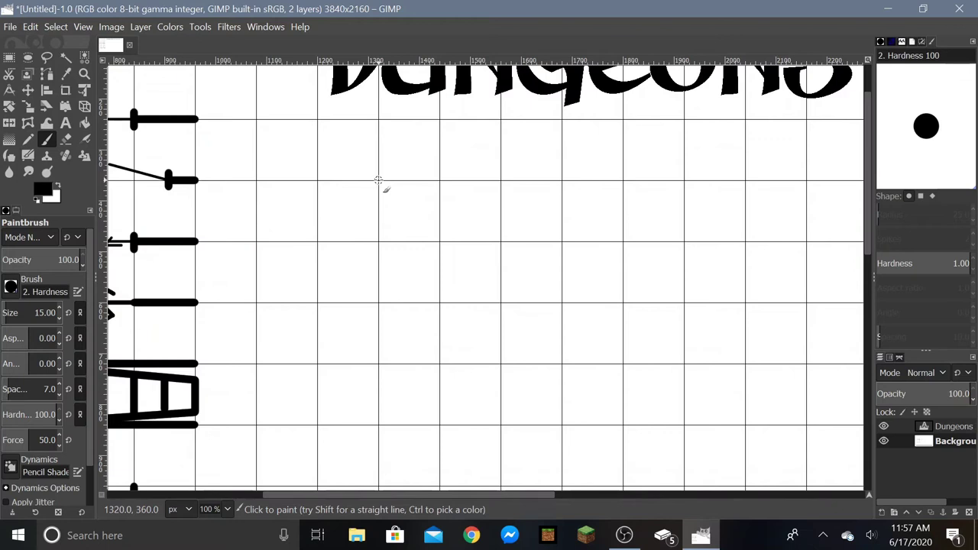
{"action": "left_click", "coordinate": [378, 181]}
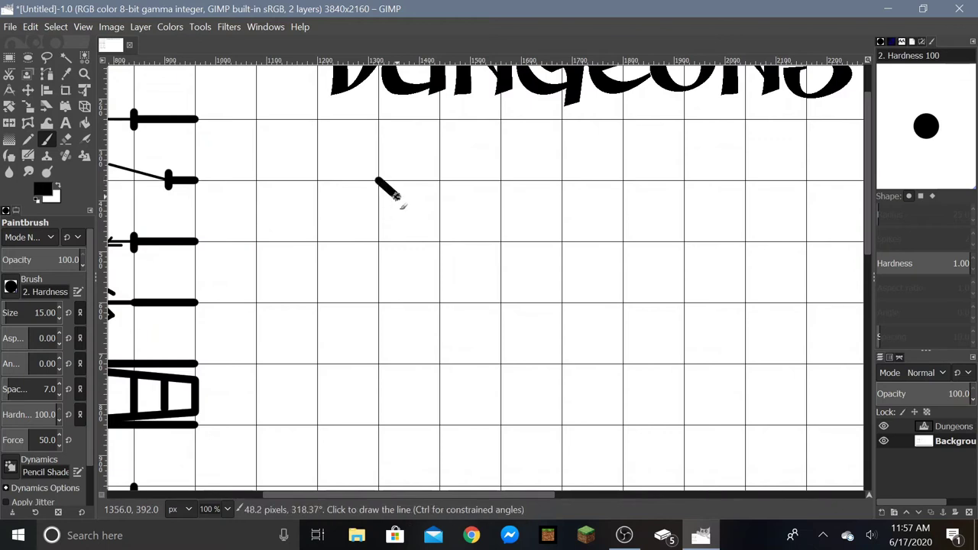
{"action": "left_click", "coordinate": [418, 229], "text": "shift"}
{"action": "left_click", "coordinate": [440, 242], "text": "shift"}
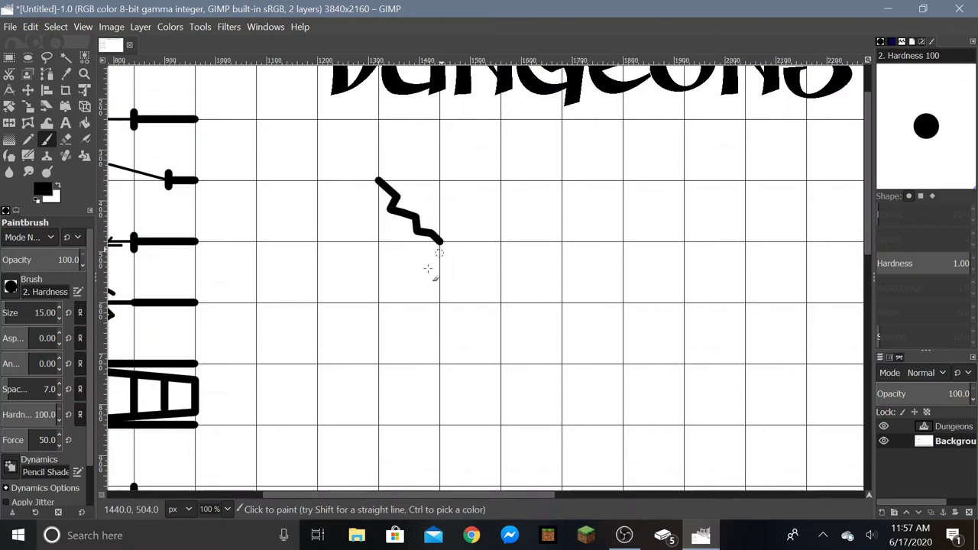
Draw the stepped lower wall rising up and ending in a rightward segment.
{"action": "left_click", "coordinate": [379, 363]}
{"action": "left_click", "coordinate": [403, 345], "text": "shift"}
{"action": "left_click", "coordinate": [413, 303], "text": "shift"}
{"action": "left_click", "coordinate": [441, 303], "text": "shift"}
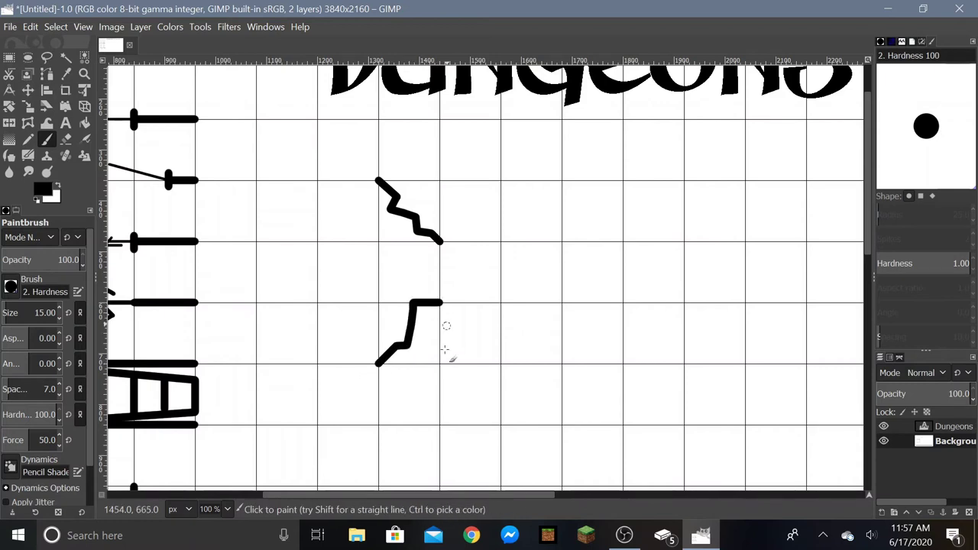
Extend both walls' right ends to the same vertical grid line.
{"action": "scroll", "coordinate": [450, 303], "scroll_direction": "down", "scroll_amount": 1, "text": "ctrl"}
{"action": "scroll", "coordinate": [450, 302], "scroll_direction": "up", "scroll_amount": 3, "text": "ctrl"}
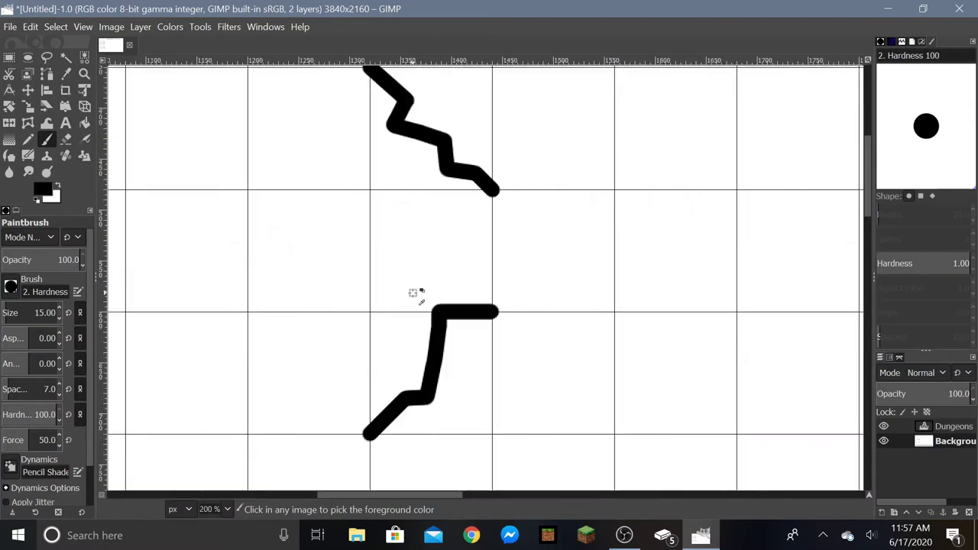
{"action": "scroll", "coordinate": [412, 292], "scroll_direction": "up", "scroll_amount": 1, "text": "ctrl"}
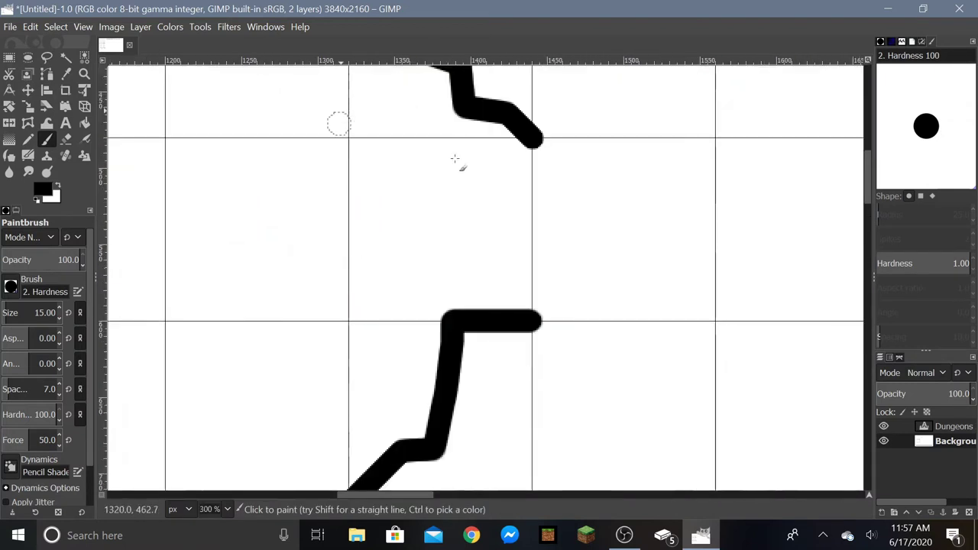
{"action": "left_click", "coordinate": [556, 322], "text": "shift"}
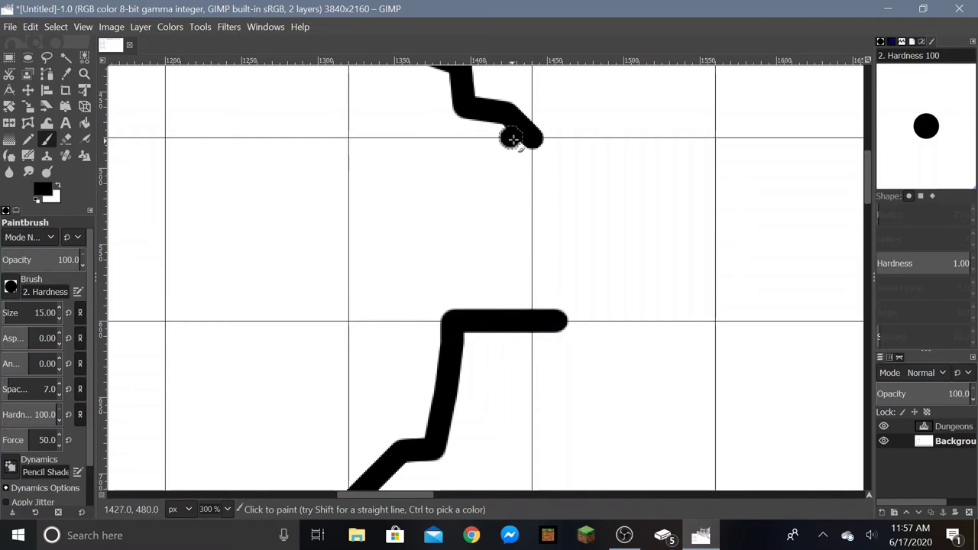
{"action": "left_click", "coordinate": [556, 138], "text": "shift"}
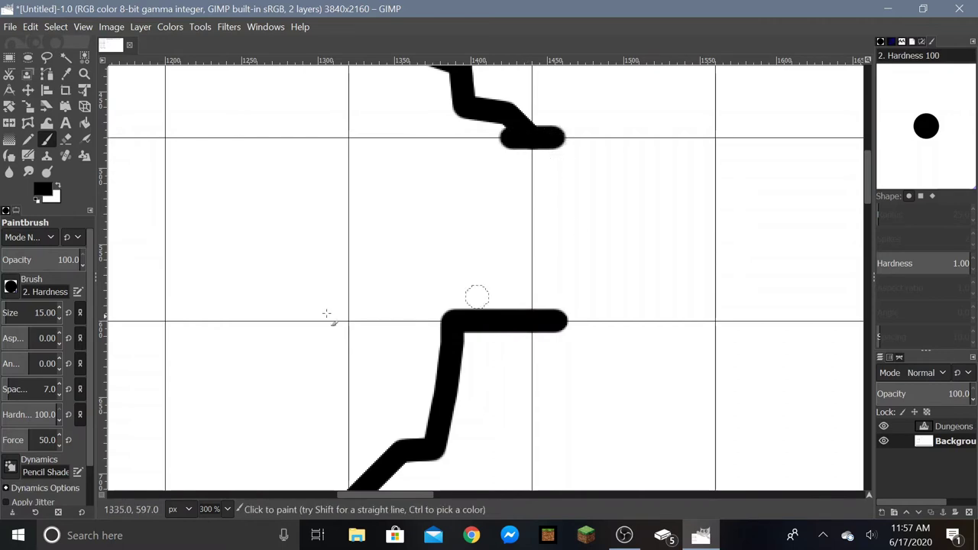
{"action": "left_click", "coordinate": [33, 313]}
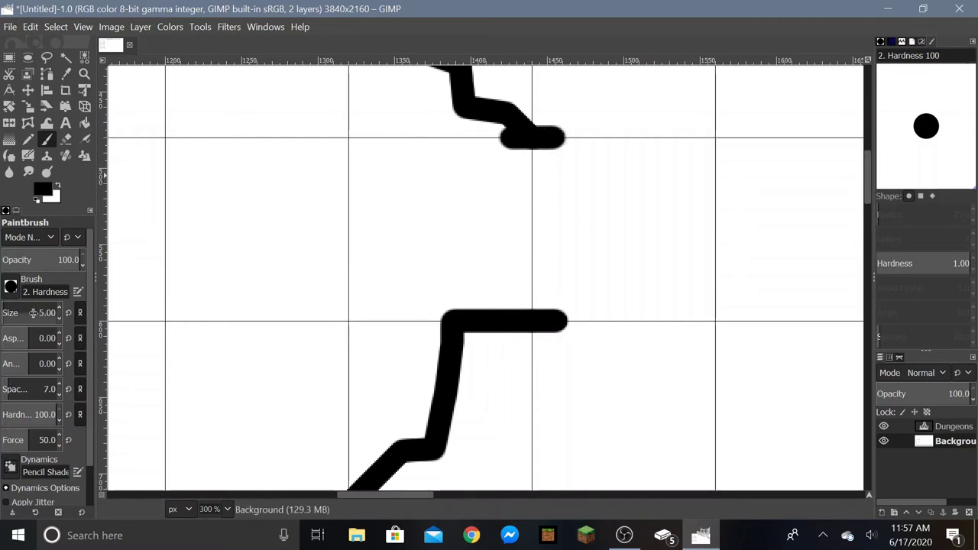
Draw a thin 5 px vertical line between the cave walls' right ends, then return brush size to 15.
{"action": "left_click", "coordinate": [528, 138], "text": "shift"}
{"action": "right_click", "coordinate": [504, 228]}
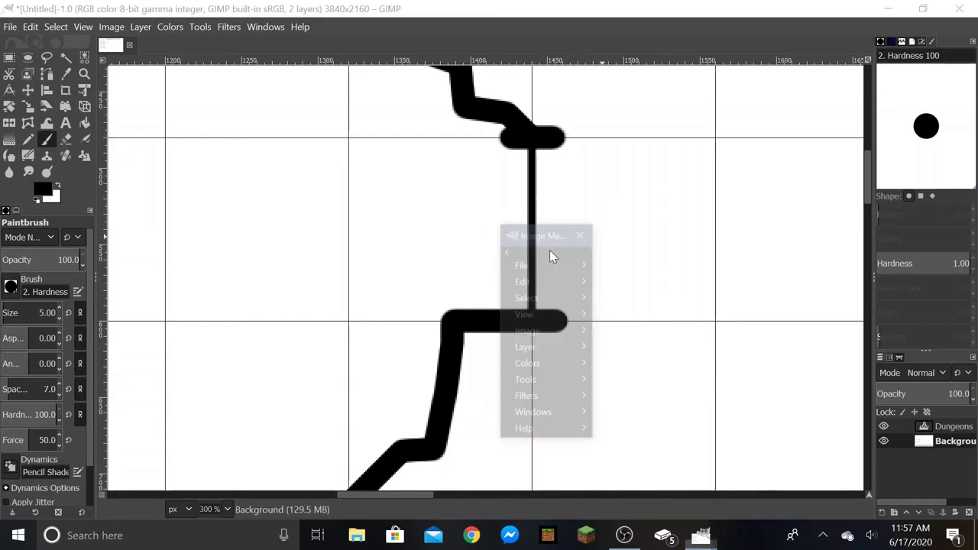
{"action": "left_click", "coordinate": [580, 235]}
{"action": "scroll", "coordinate": [533, 289], "scroll_direction": "down", "scroll_amount": 3}
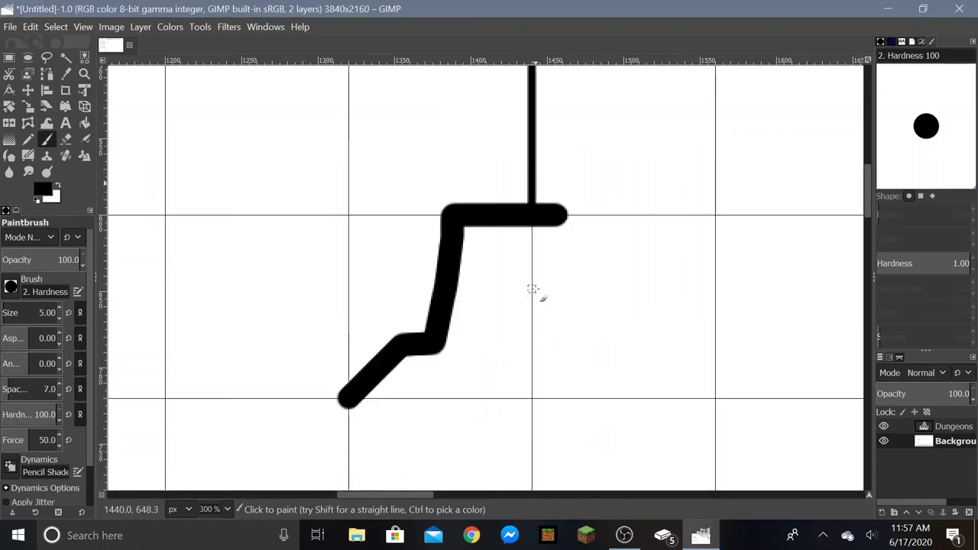
{"action": "scroll", "coordinate": [533, 289], "scroll_direction": "down", "scroll_amount": 4, "text": "ctrl"}
{"action": "scroll", "coordinate": [539, 251], "scroll_direction": "up", "scroll_amount": 5, "text": "ctrl"}
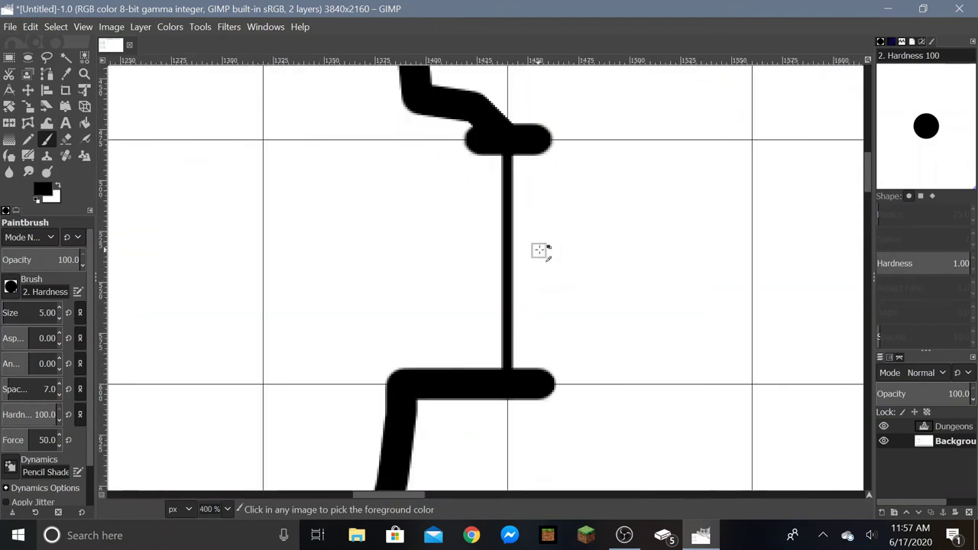
{"action": "scroll", "coordinate": [540, 251], "scroll_direction": "down", "scroll_amount": 1, "text": "ctrl"}
{"action": "scroll", "coordinate": [25, 313], "scroll_direction": "up", "scroll_amount": 2}
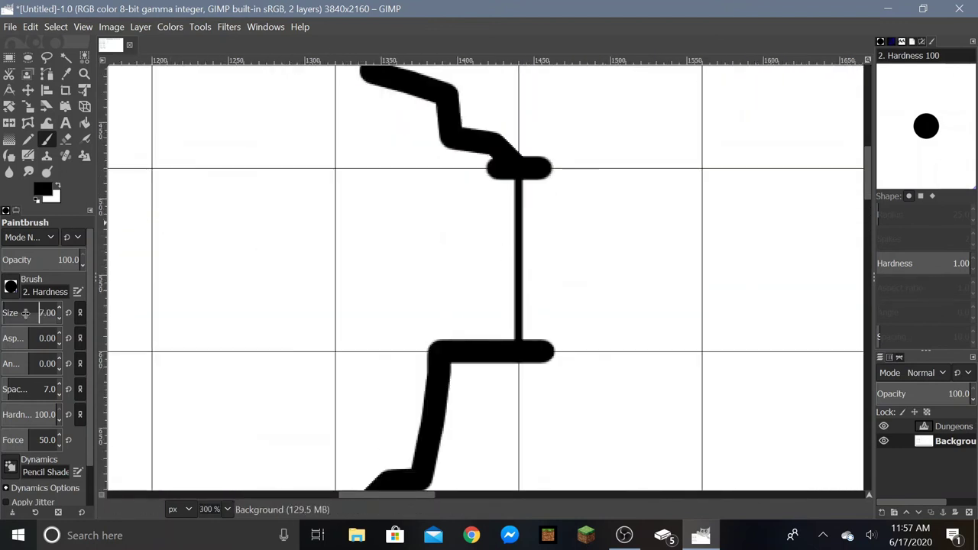
{"action": "scroll", "coordinate": [25, 313], "scroll_direction": "up", "scroll_amount": 1}
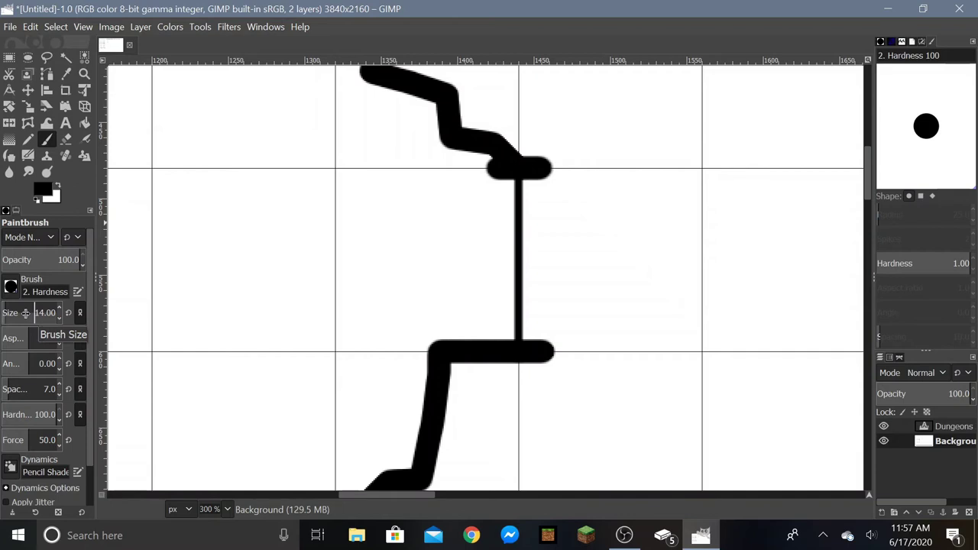
{"action": "scroll", "coordinate": [467, 322], "scroll_direction": "down", "scroll_amount": 5, "text": "ctrl"}
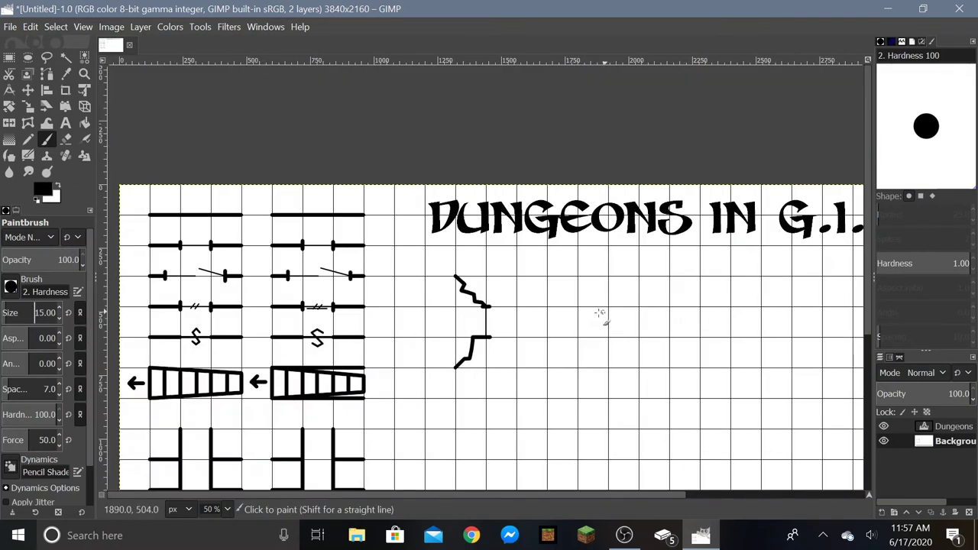
Paint straight horizontal upper and lower walls running right from the cave wall corners.
{"action": "scroll", "coordinate": [495, 324], "scroll_direction": "up", "scroll_amount": 2, "text": "ctrl"}
{"action": "scroll", "coordinate": [616, 325], "scroll_direction": "up", "scroll_amount": 1, "text": "ctrl"}
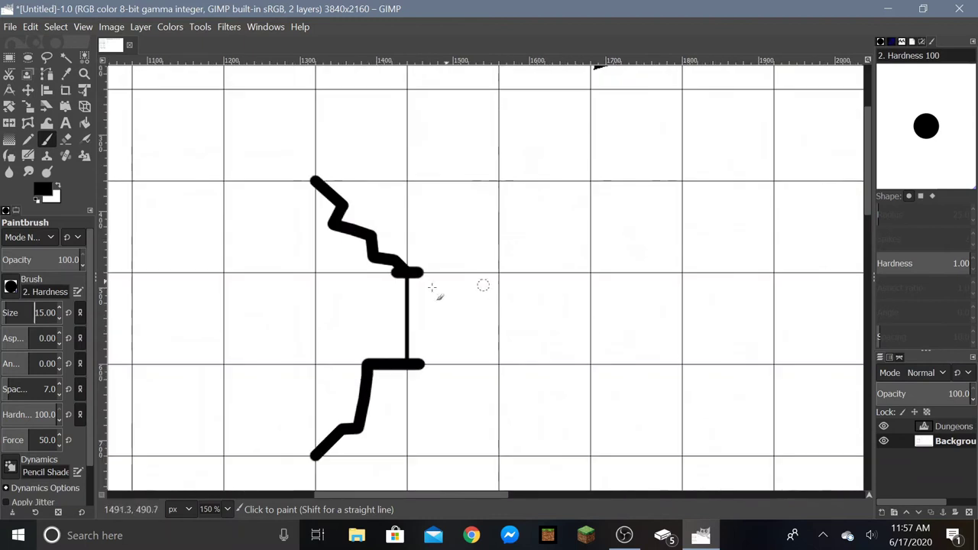
{"action": "left_click", "coordinate": [590, 273], "text": "shift"}
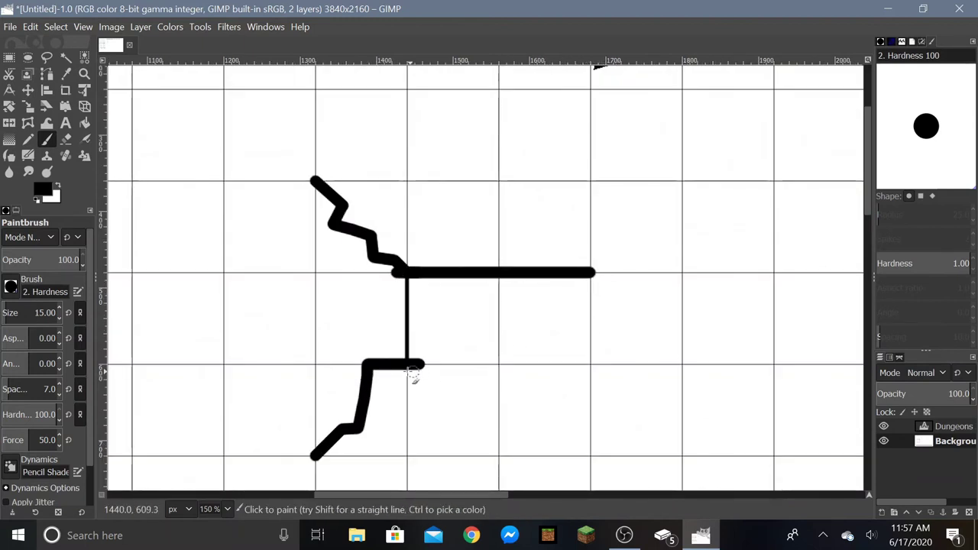
{"action": "left_click", "coordinate": [590, 365], "text": "shift"}
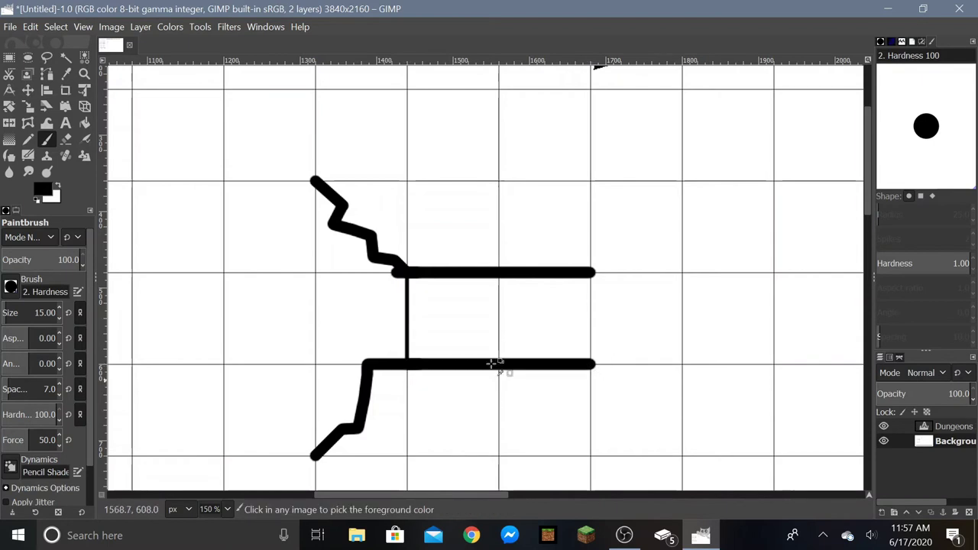
{"action": "scroll", "coordinate": [500, 360], "scroll_direction": "down", "scroll_amount": 2, "text": "ctrl"}
{"action": "right_click", "coordinate": [590, 338]}
{"action": "left_click", "coordinate": [548, 384]}
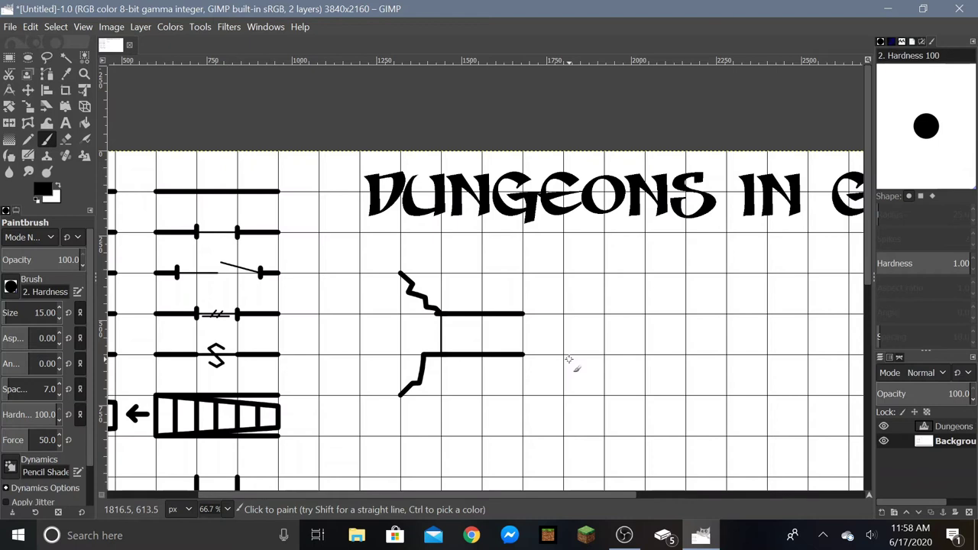
{"action": "scroll", "coordinate": [568, 359], "scroll_direction": "down", "scroll_amount": 3}
{"action": "scroll", "coordinate": [688, 244], "scroll_direction": "right", "scroll_amount": 1}
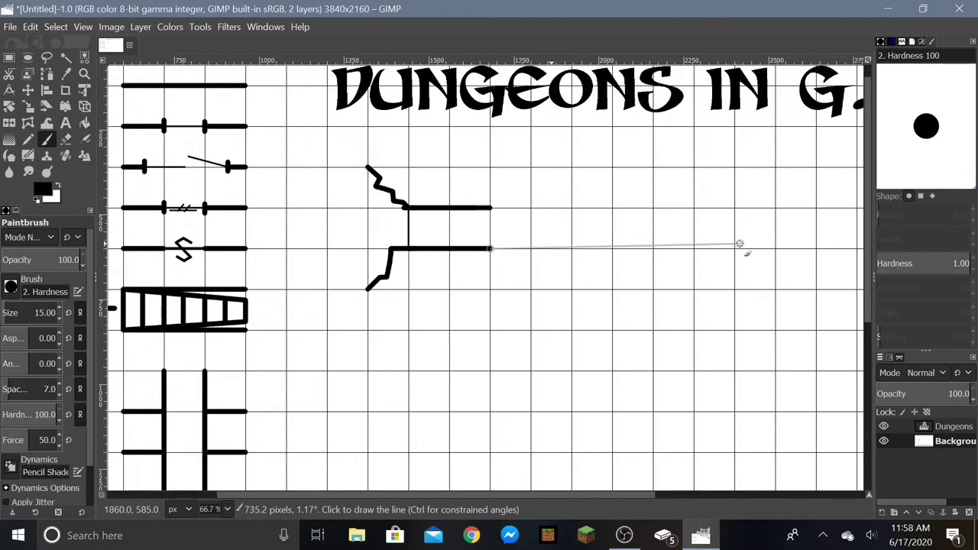
{"action": "scroll", "coordinate": [426, 262], "scroll_direction": "right", "scroll_amount": 3}
{"action": "scroll", "coordinate": [343, 240], "scroll_direction": "up", "scroll_amount": 1, "text": "ctrl"}
{"action": "scroll", "coordinate": [339, 240], "scroll_direction": "down", "scroll_amount": 1, "text": "ctrl"}
{"action": "scroll", "coordinate": [232, 260], "scroll_direction": "up", "scroll_amount": 1, "text": "ctrl"}
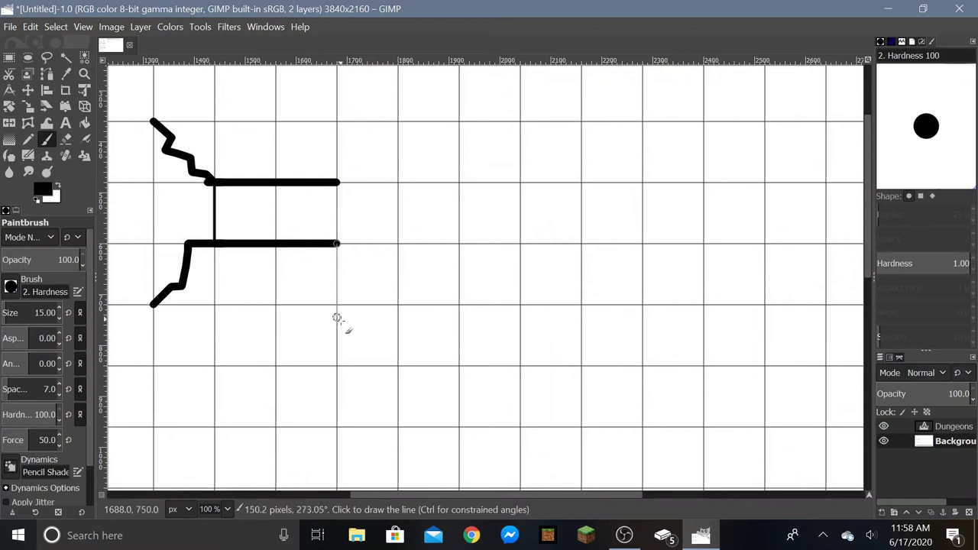
Paint the room's left, bottom, right and top walls along the grid lines from the corridor end.
{"action": "left_click", "coordinate": [336, 428]}
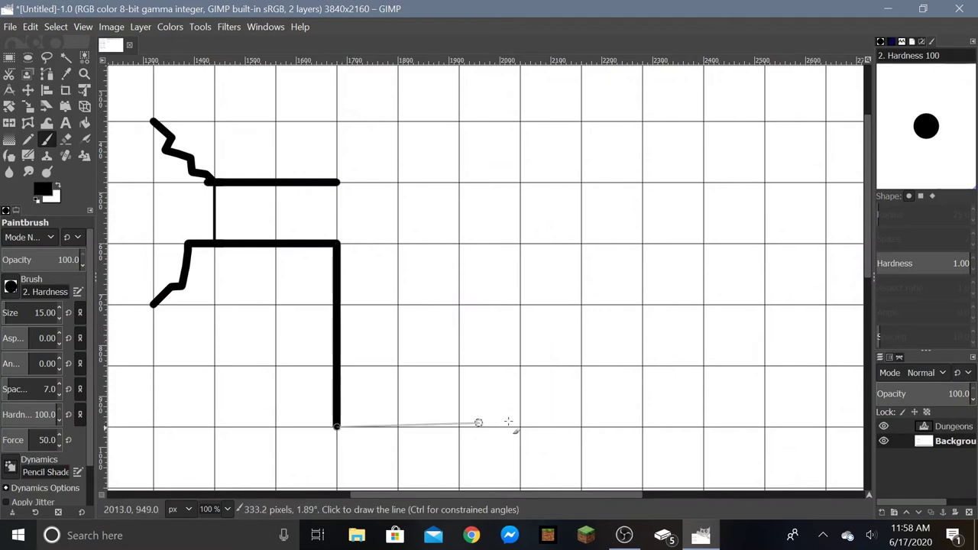
{"action": "left_click", "coordinate": [520, 426]}
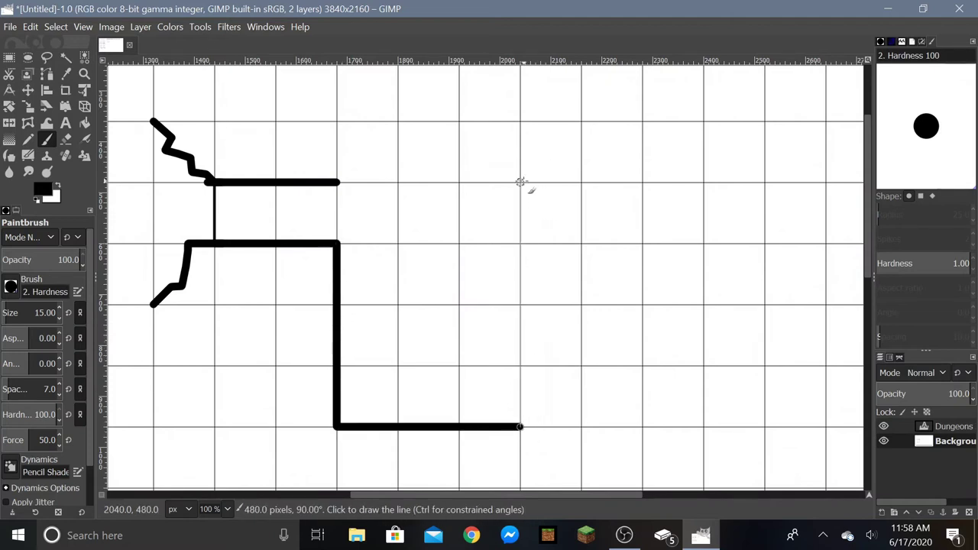
{"action": "left_click", "coordinate": [521, 183], "text": "shift"}
{"action": "left_click", "coordinate": [342, 184], "text": "shift"}
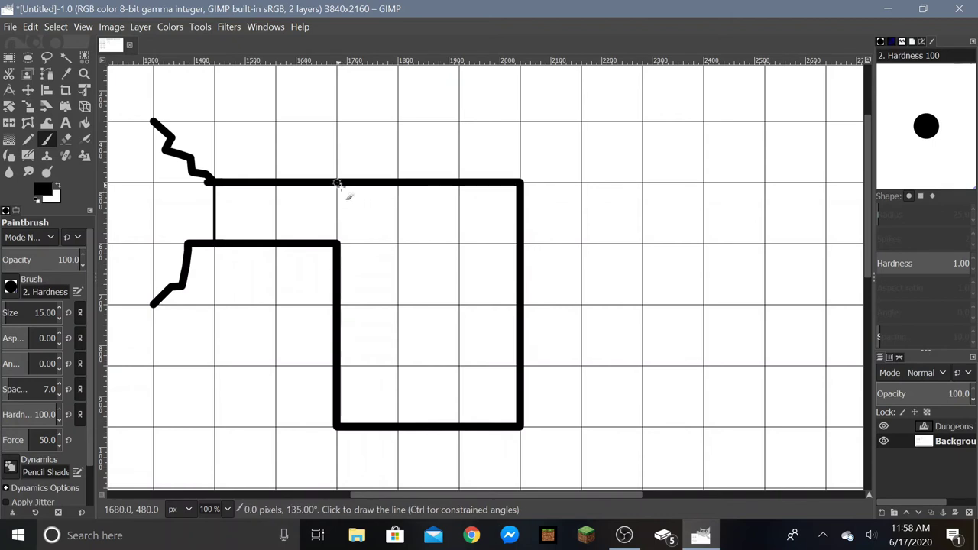
{"action": "scroll", "coordinate": [448, 359], "scroll_direction": "down", "scroll_amount": 4, "text": "ctrl"}
{"action": "scroll", "coordinate": [443, 355], "scroll_direction": "up", "scroll_amount": 4, "text": "ctrl"}
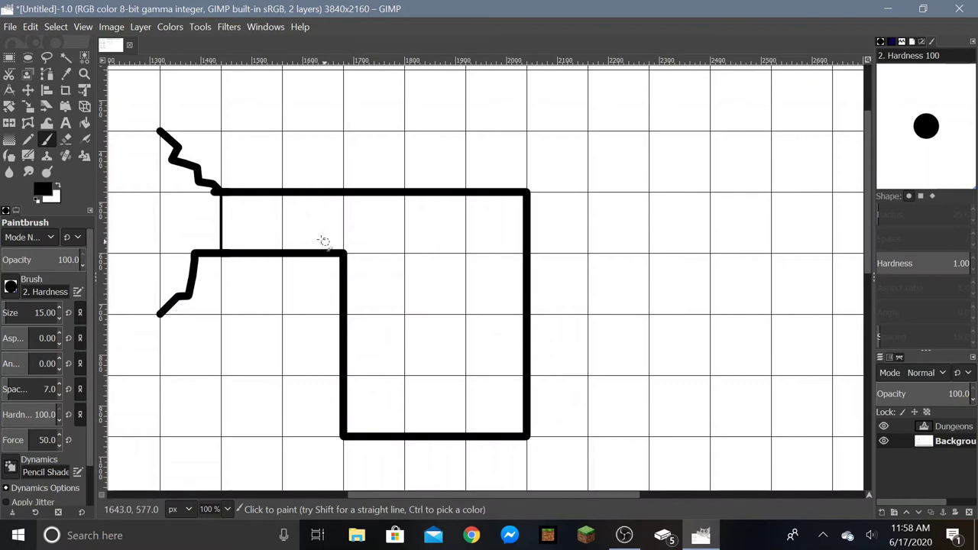
{"action": "scroll", "coordinate": [263, 223], "scroll_direction": "up", "scroll_amount": 2, "text": "ctrl"}
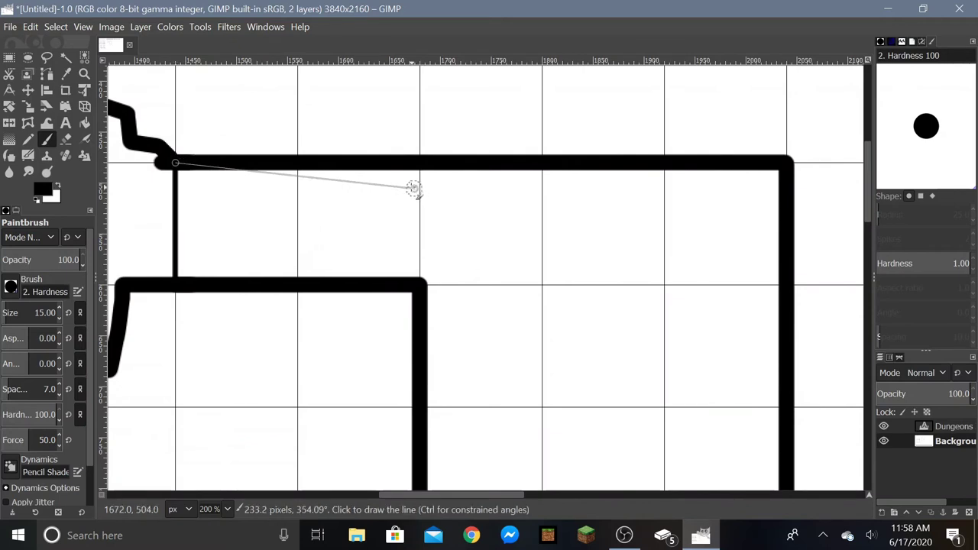
Outline the tapered staircase with a slanted top edge, short vertical end and slanted bottom edge.
{"action": "left_click", "coordinate": [419, 185], "text": "shift"}
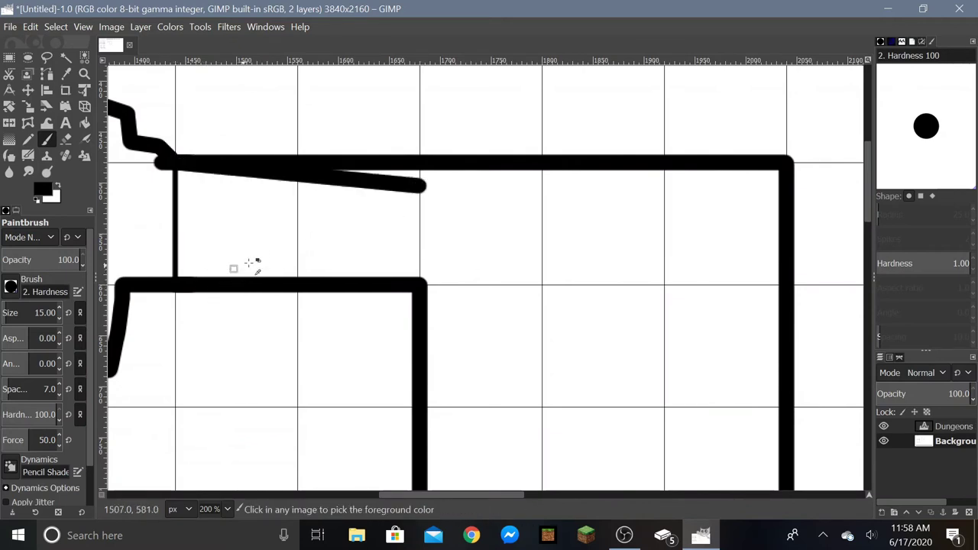
{"action": "key", "text": "ctrl+z"}
{"action": "left_click", "coordinate": [420, 191], "text": "shift"}
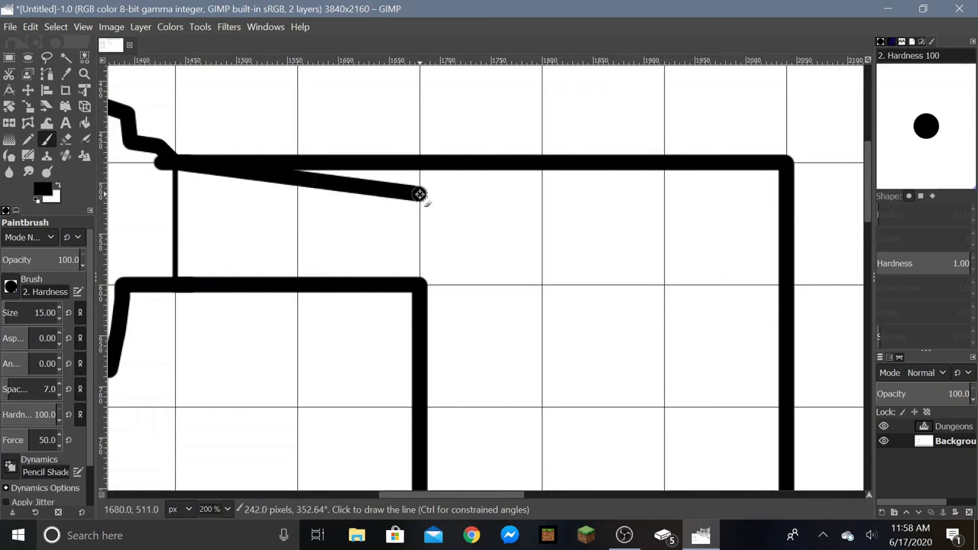
{"action": "left_click", "coordinate": [420, 262], "text": "shift"}
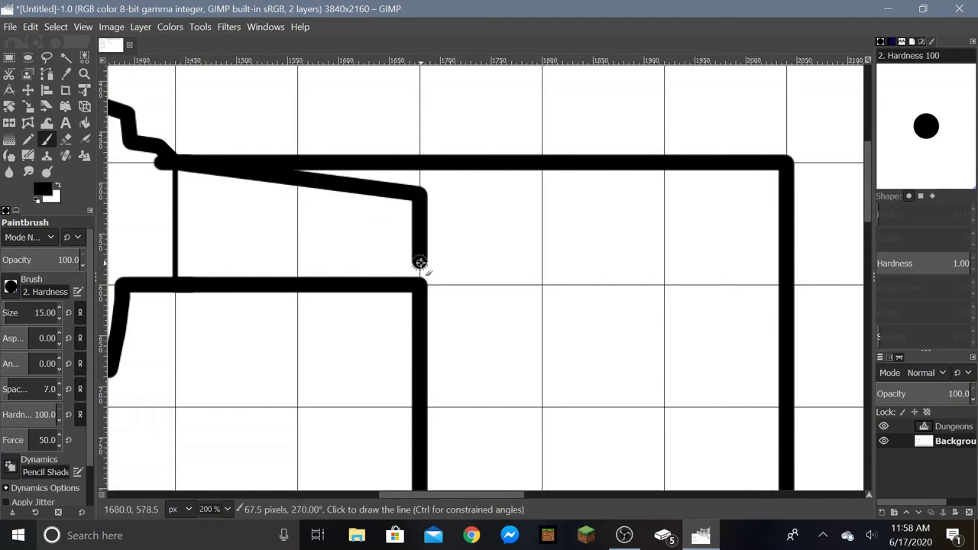
{"action": "left_click", "coordinate": [178, 284], "text": "shift"}
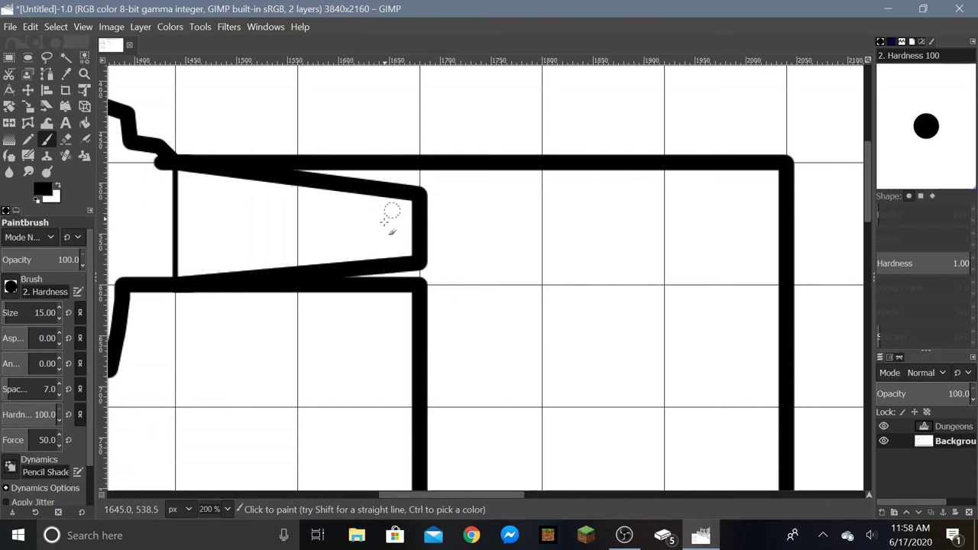
{"action": "scroll", "coordinate": [234, 234], "scroll_direction": "up", "scroll_amount": 2}
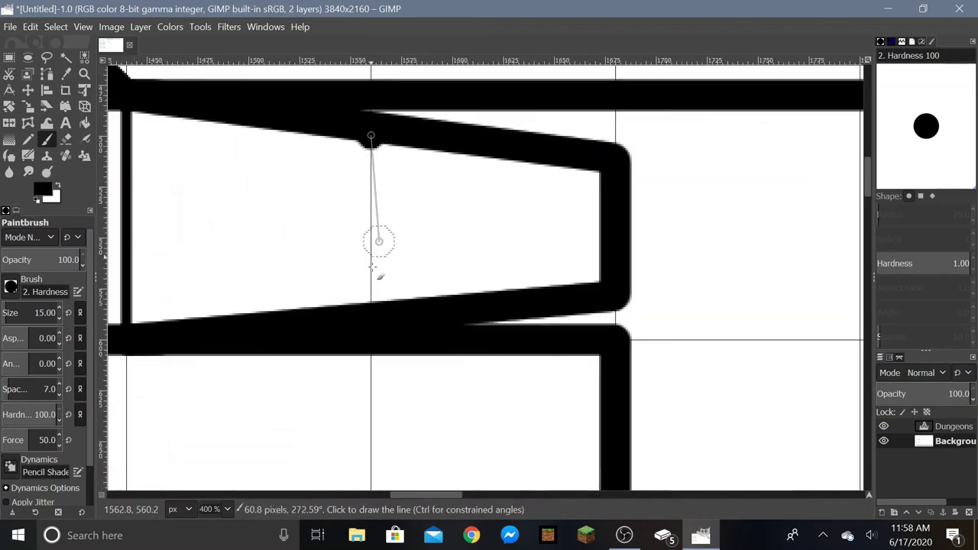
Add three vertical step lines across the staircase, correcting misplaced strokes with undo and redo.
{"action": "left_click", "coordinate": [373, 302], "text": "shift"}
{"action": "key", "text": "ctrl+z"}
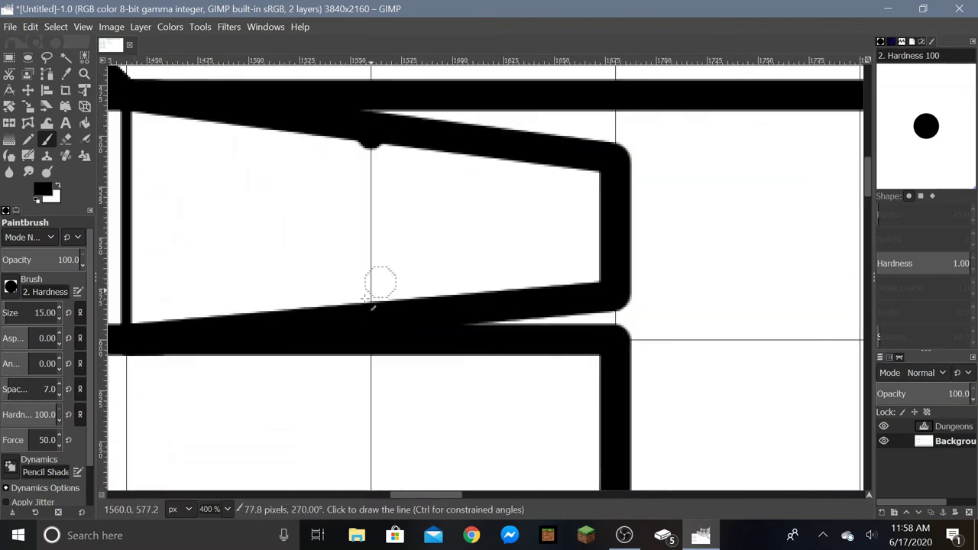
{"action": "left_click", "coordinate": [369, 304], "text": "shift"}
{"action": "left_click", "coordinate": [504, 290]}
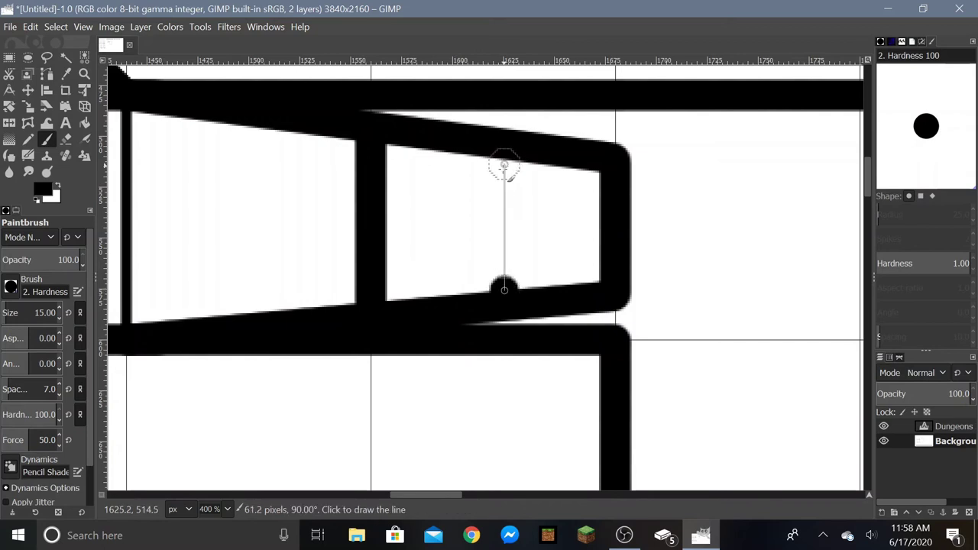
{"action": "left_click", "coordinate": [505, 162], "text": "shift"}
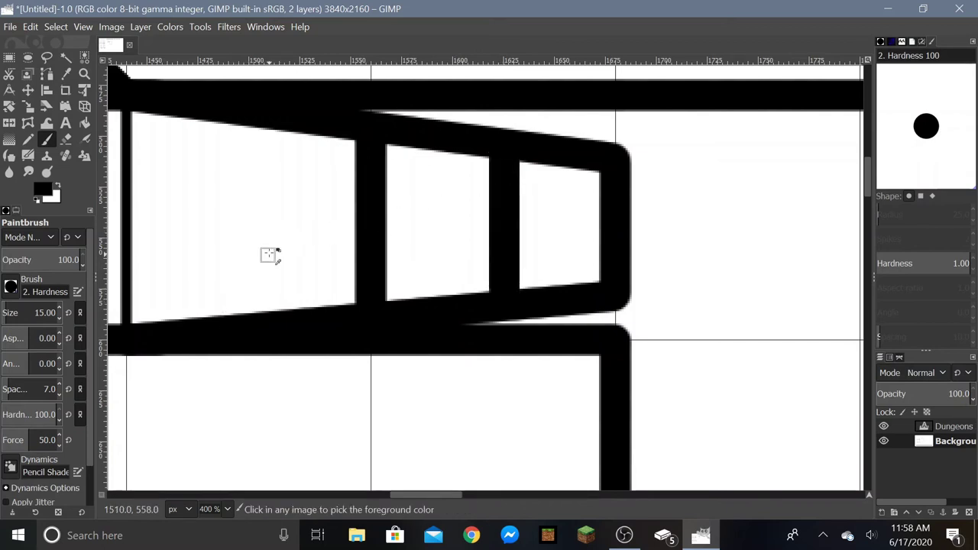
{"action": "key", "text": "ctrl+z"}
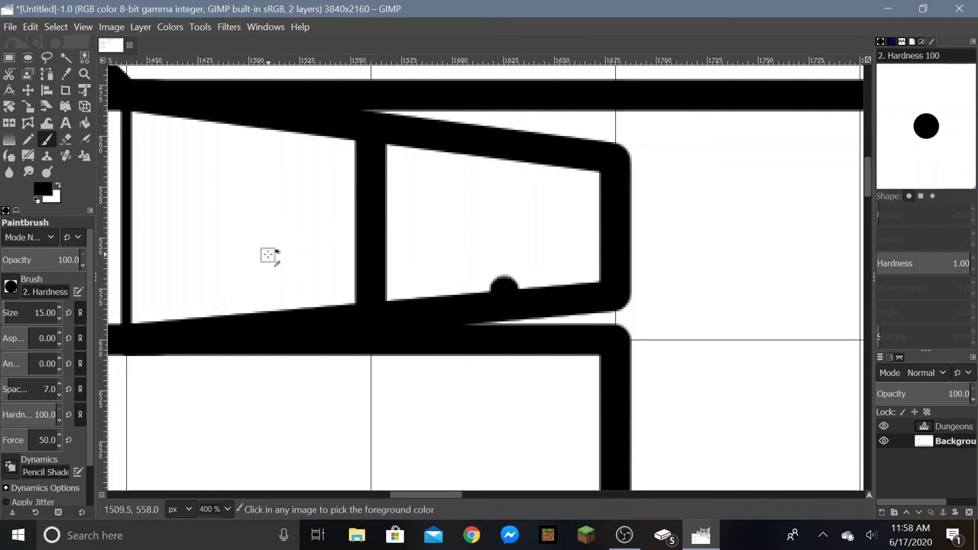
{"action": "key", "text": "ctrl+y"}
{"action": "key", "text": "ctrl+z"}
{"action": "key", "text": "ctrl+y"}
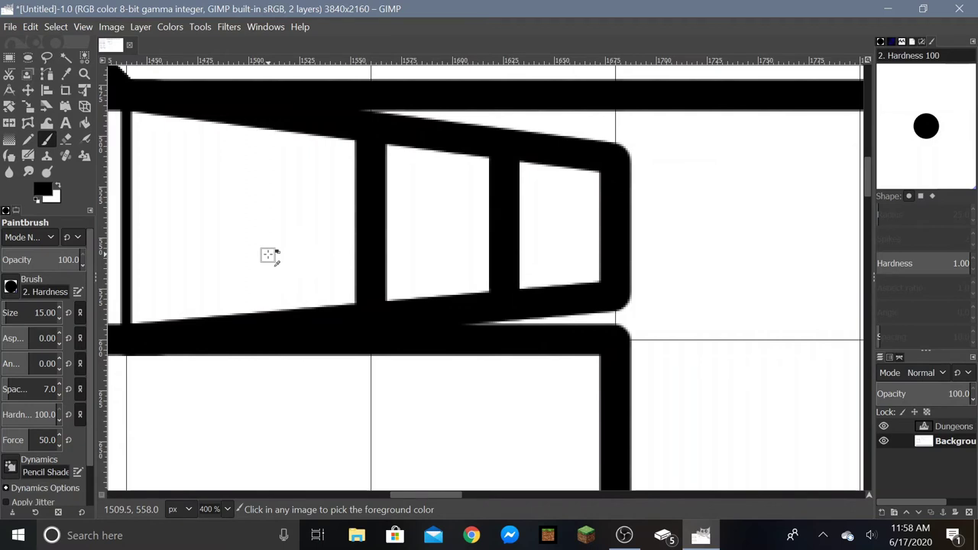
{"action": "left_click", "coordinate": [230, 311]}
{"action": "left_click", "coordinate": [230, 103], "text": "shift"}
{"action": "scroll", "coordinate": [273, 207], "scroll_direction": "down", "scroll_amount": 4, "text": "ctrl"}
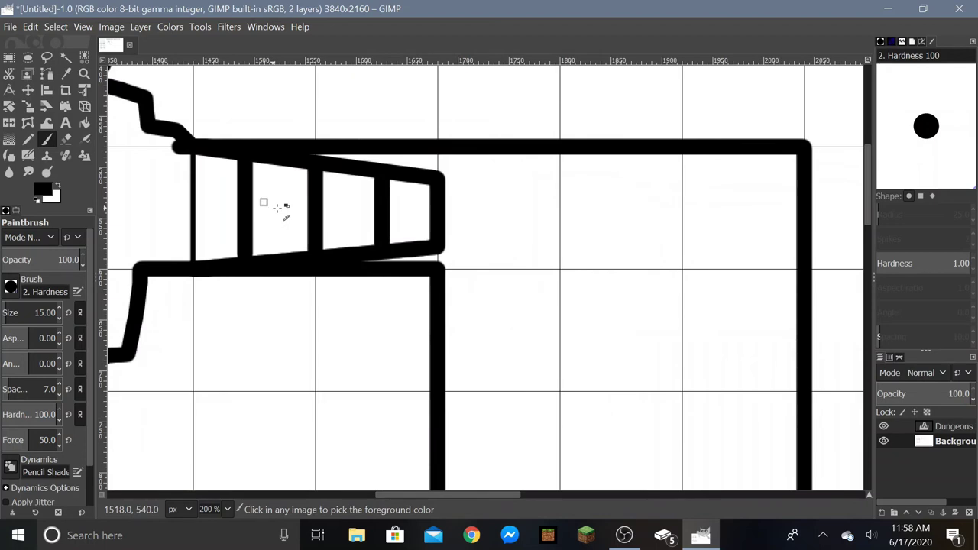
{"action": "scroll", "coordinate": [437, 234], "scroll_direction": "down", "scroll_amount": 1, "text": "ctrl"}
{"action": "scroll", "coordinate": [435, 234], "scroll_direction": "up", "scroll_amount": 1, "text": "ctrl"}
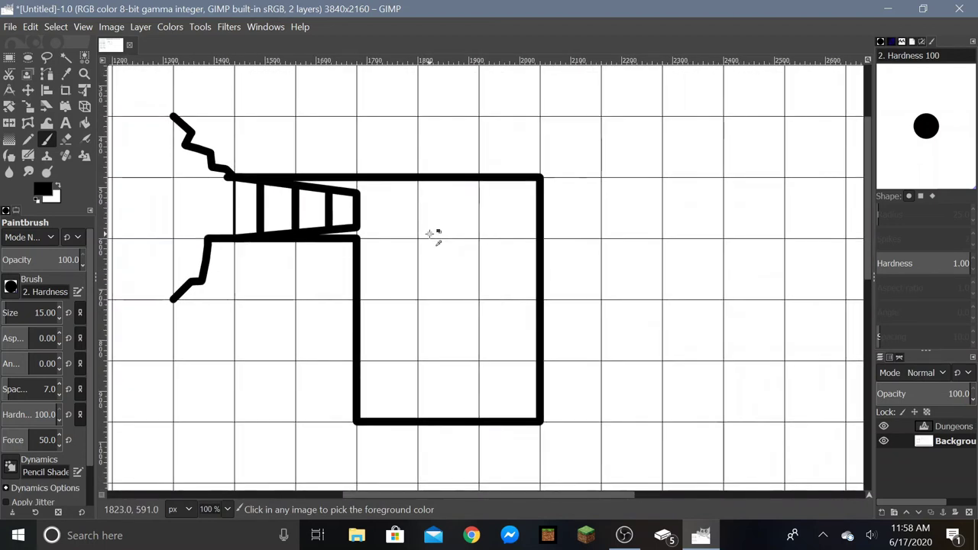
{"action": "scroll", "coordinate": [435, 237], "scroll_direction": "up", "scroll_amount": 1, "text": "ctrl"}
{"action": "scroll", "coordinate": [402, 212], "scroll_direction": "down", "scroll_amount": 2, "text": "ctrl"}
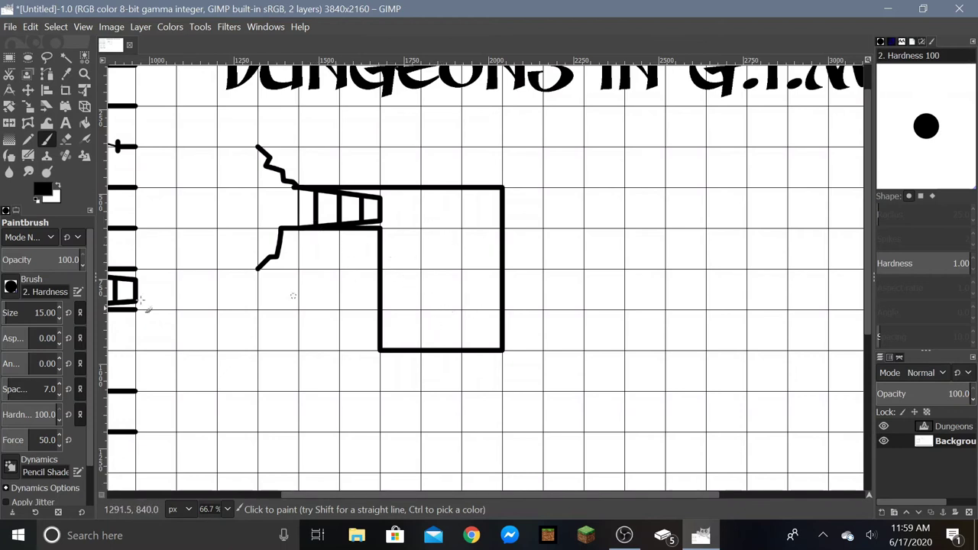
Erase a doorway gap in the room's right wall with the Eraser.
{"action": "left_click", "coordinate": [65, 140]}
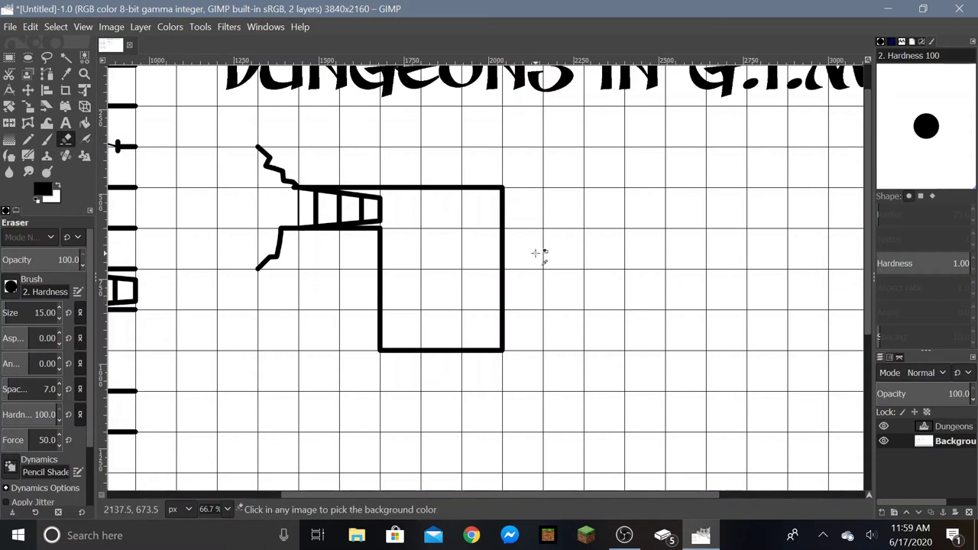
{"action": "scroll", "coordinate": [543, 252], "scroll_direction": "up", "scroll_amount": 2}
{"action": "left_click", "coordinate": [460, 197]}
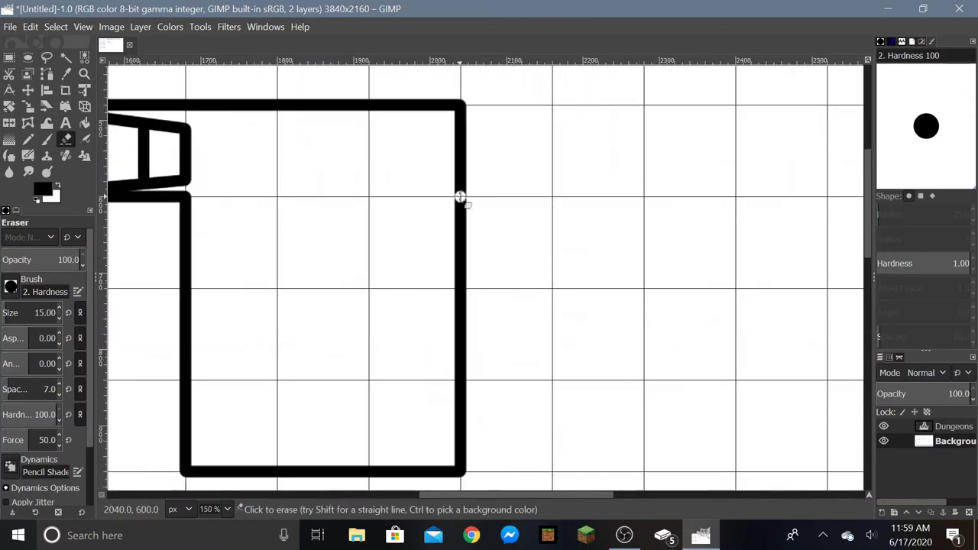
{"action": "left_click", "coordinate": [459, 384], "text": "shift"}
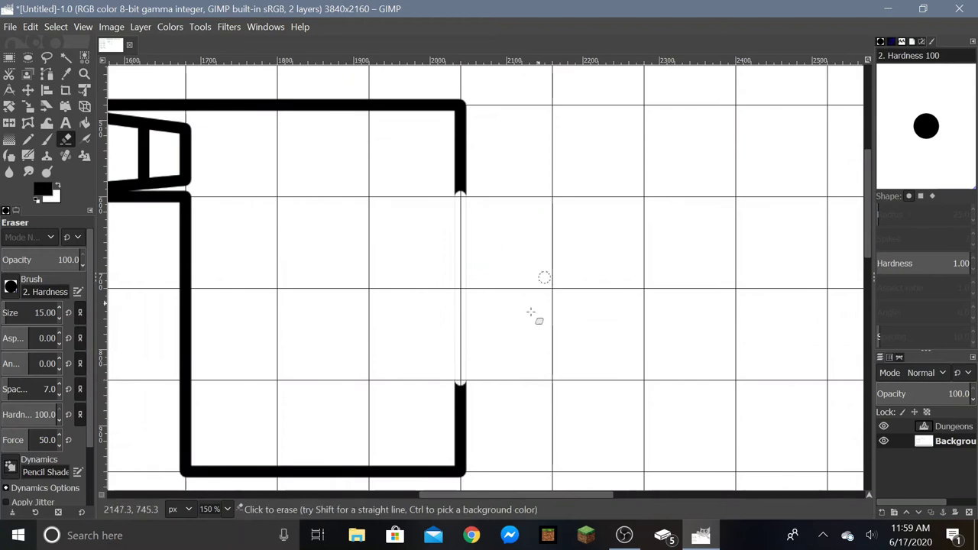
{"action": "scroll", "coordinate": [481, 290], "scroll_direction": "up", "scroll_amount": 3}
{"action": "scroll", "coordinate": [468, 265], "scroll_direction": "down", "scroll_amount": 2}
Undo the erased gap, the staircase and the room's bottom and right walls.
{"action": "key", "text": "ctrl+z"}
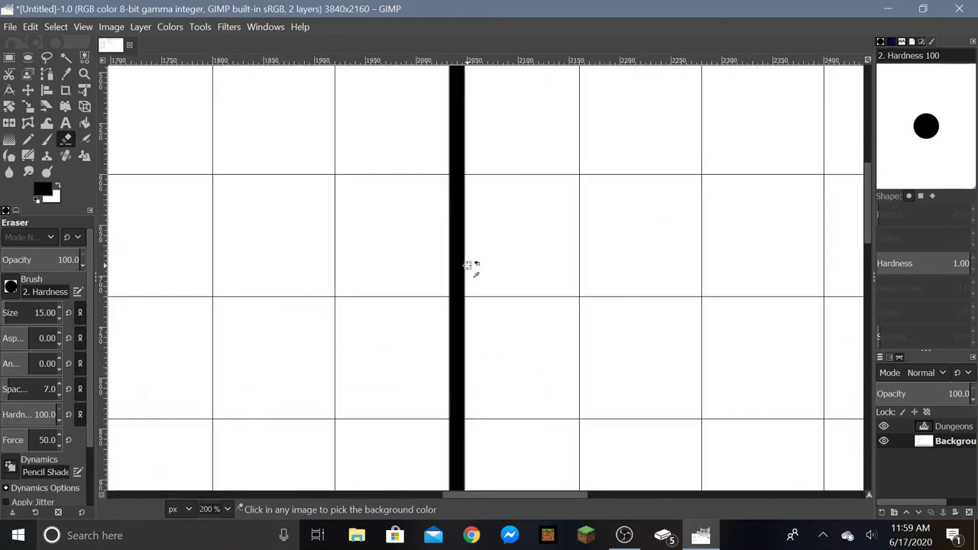
{"action": "scroll", "coordinate": [469, 268], "scroll_direction": "down", "scroll_amount": 3}
{"action": "key", "text": "ctrl+z"}
{"action": "key", "text": "ctrl+z"}
{"action": "key", "text": "ctrl+z"}
{"action": "key", "text": "ctrl+z"}
{"action": "key", "text": "ctrl+z"}
{"action": "key", "text": "ctrl+z"}
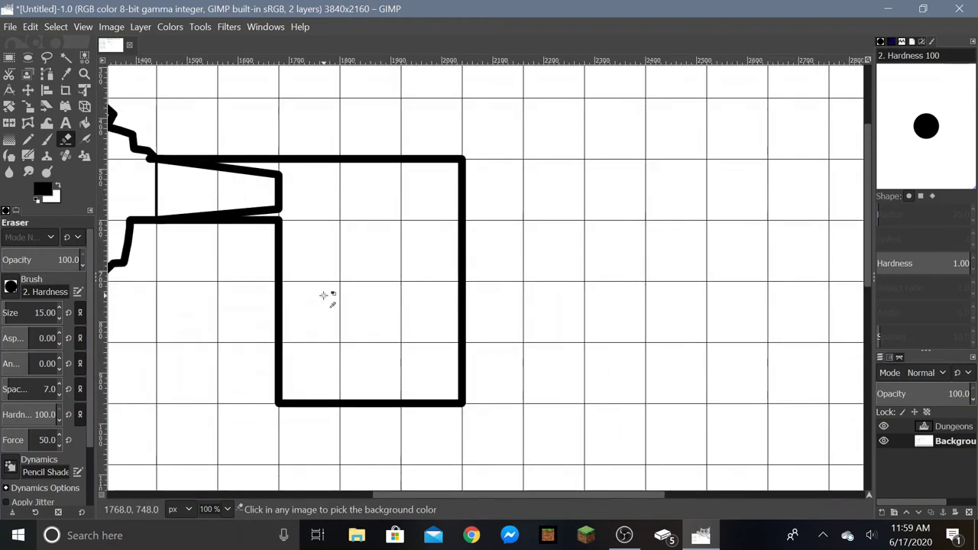
{"action": "key", "text": "ctrl+z"}
{"action": "key", "text": "ctrl+z"}
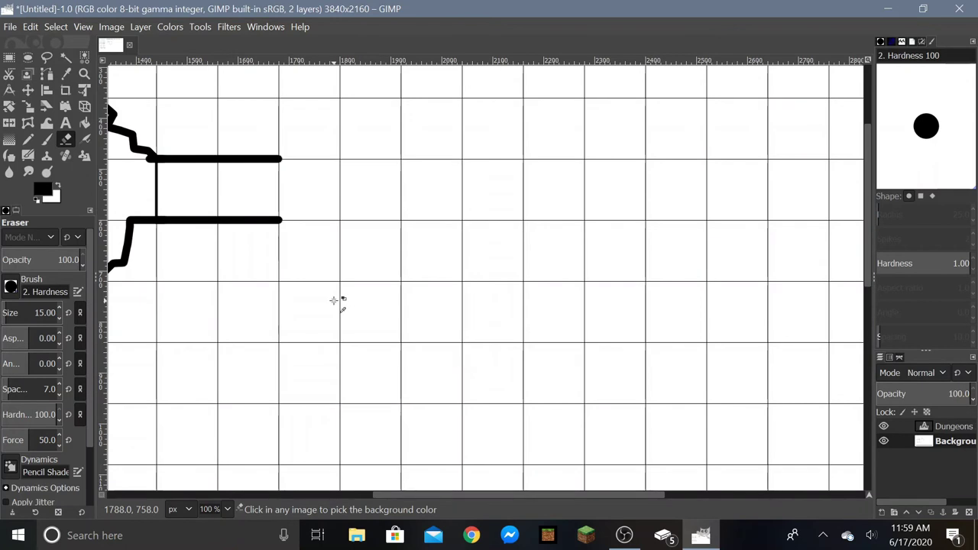
{"action": "left_click", "coordinate": [46, 141]}
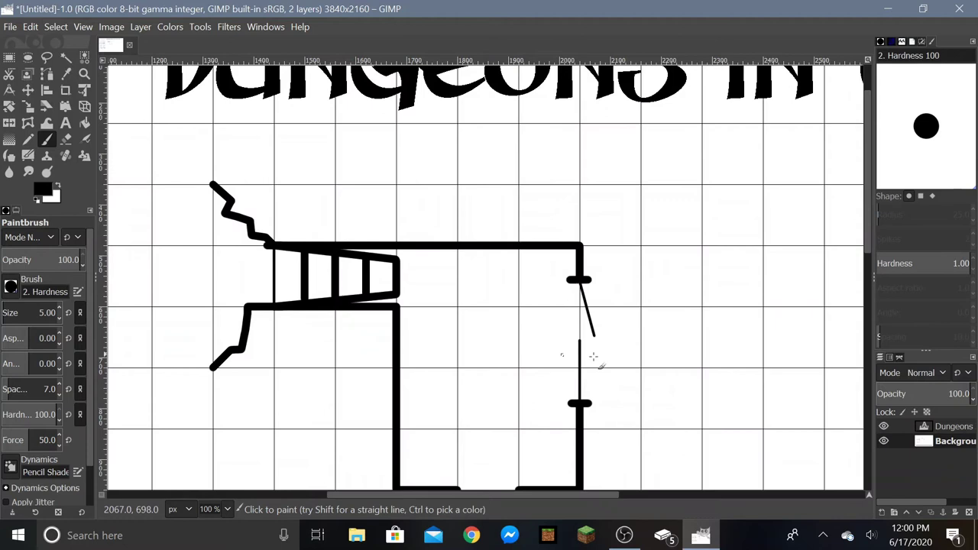
Bridge the bottom-wall gap with a thin line and draw the caret and S strokes above it.
{"action": "scroll", "coordinate": [458, 452], "scroll_direction": "down", "scroll_amount": 3}
{"action": "scroll", "coordinate": [459, 452], "scroll_direction": "up", "scroll_amount": 3, "text": "ctrl"}
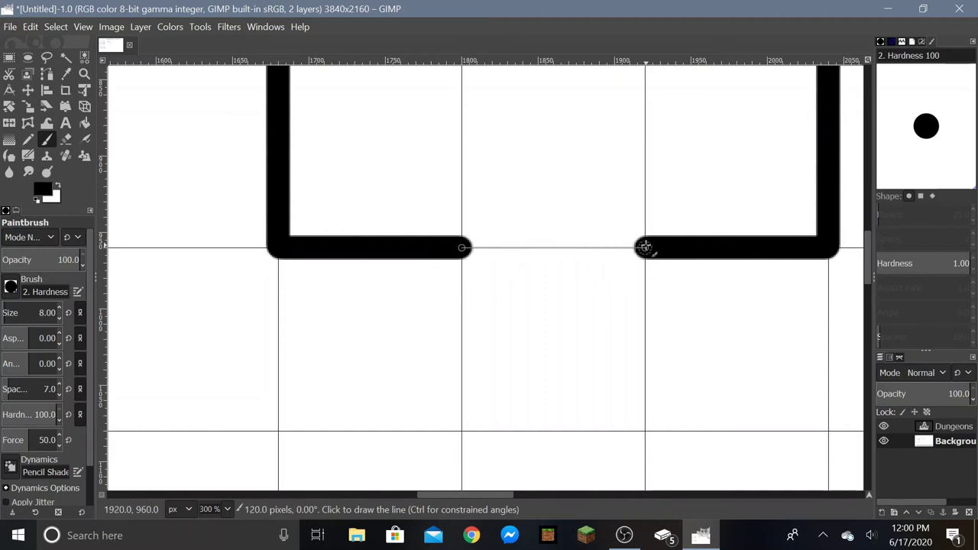
{"action": "left_click", "coordinate": [645, 247], "text": "shift"}
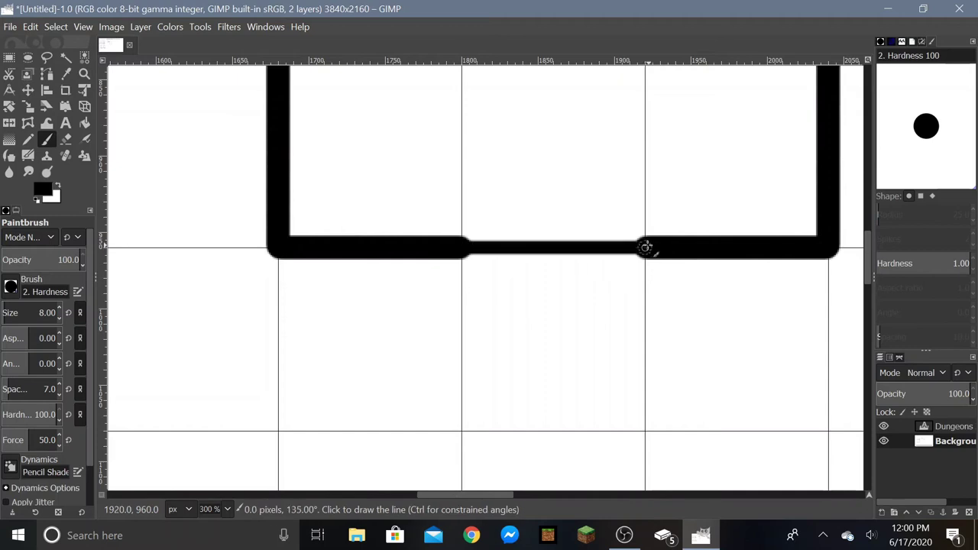
{"action": "left_click", "coordinate": [574, 220]}
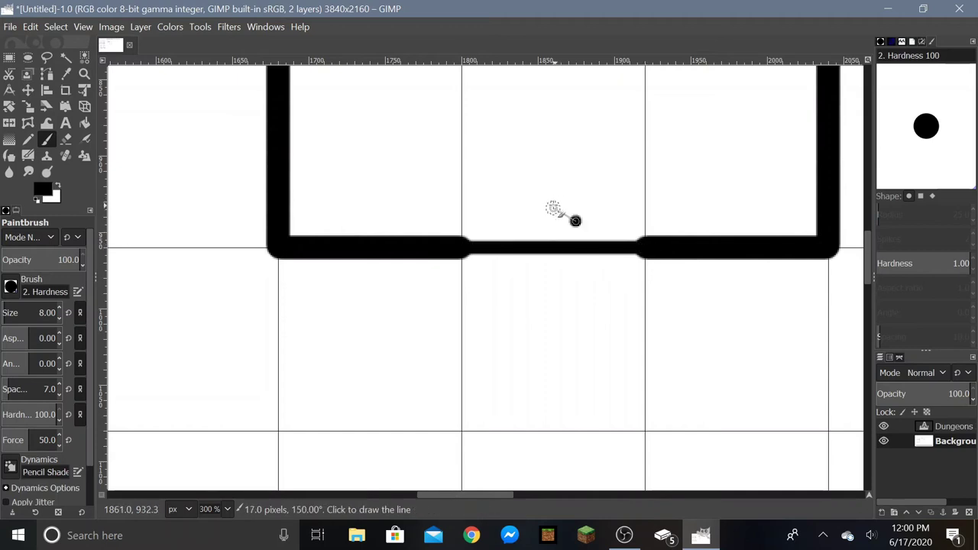
{"action": "left_click", "coordinate": [551, 197], "text": "shift"}
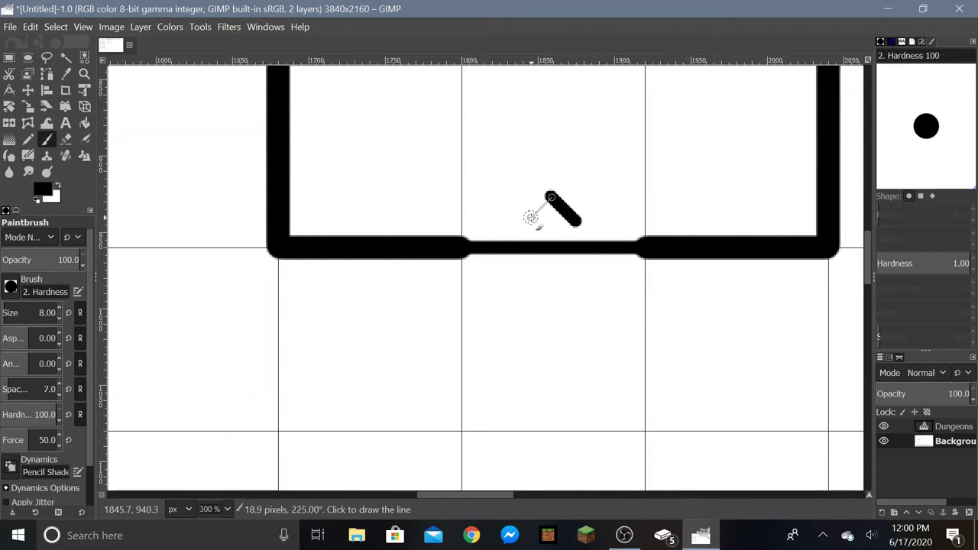
{"action": "left_click", "coordinate": [527, 221], "text": "shift"}
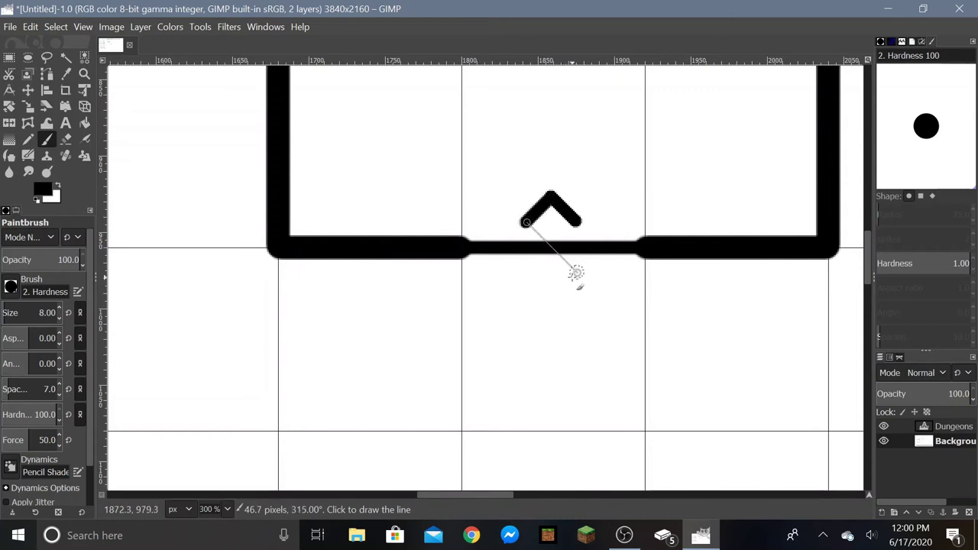
{"action": "left_click", "coordinate": [578, 274], "text": "shift"}
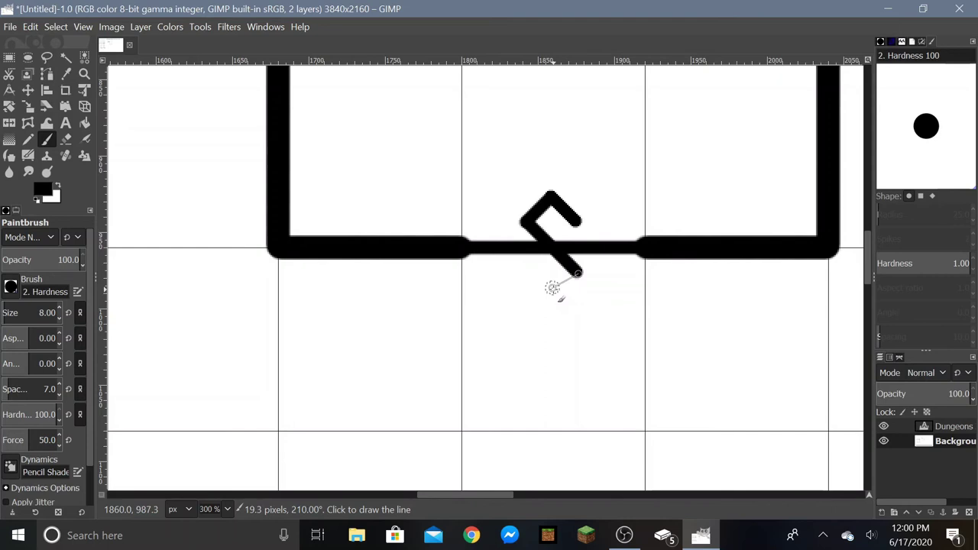
{"action": "left_click", "coordinate": [550, 289], "text": "shift"}
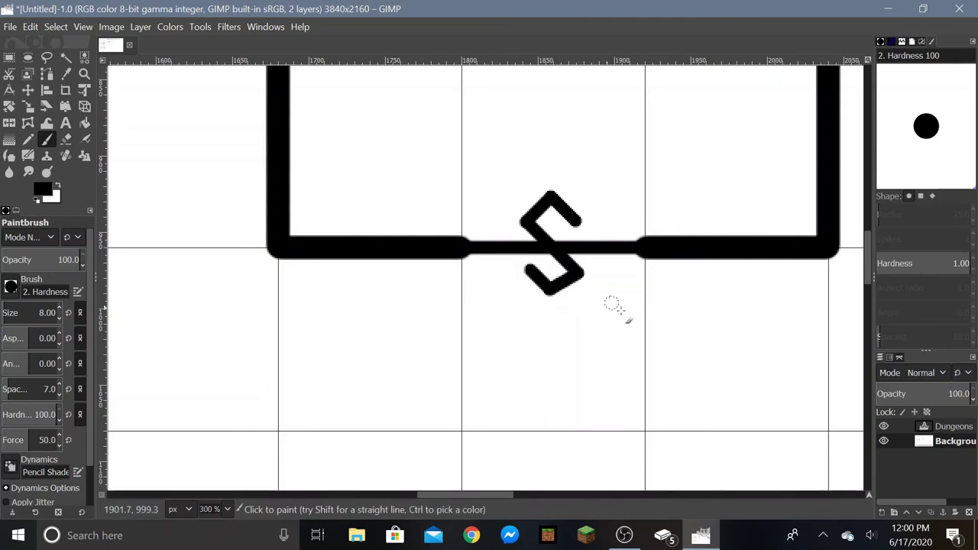
{"action": "scroll", "coordinate": [583, 334], "scroll_direction": "down", "scroll_amount": 5}
Bring the room's right side into view and try a diagonal wall line, then undo it.
{"action": "scroll", "coordinate": [601, 268], "scroll_direction": "up", "scroll_amount": 1}
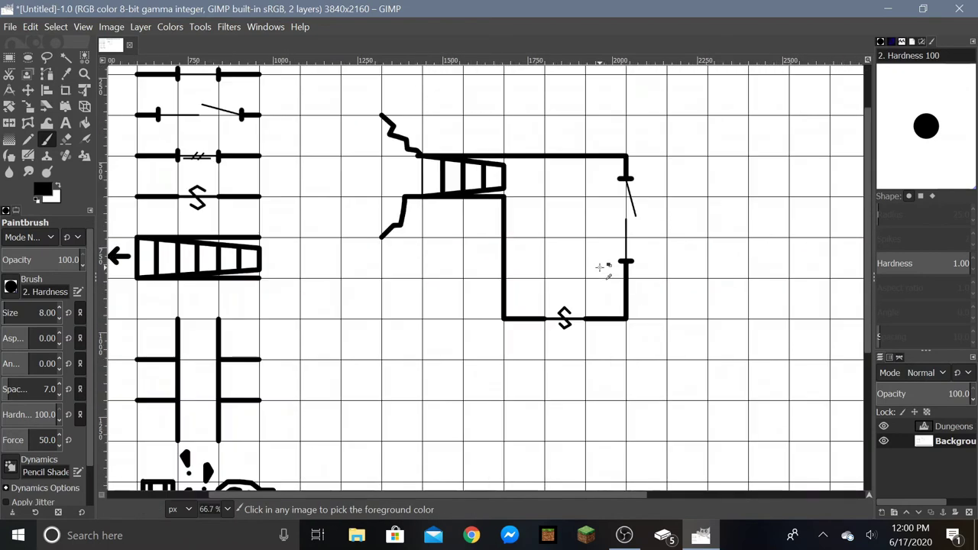
{"action": "scroll", "coordinate": [553, 237], "scroll_direction": "up", "scroll_amount": 1}
{"action": "scroll", "coordinate": [623, 293], "scroll_direction": "down", "scroll_amount": 1}
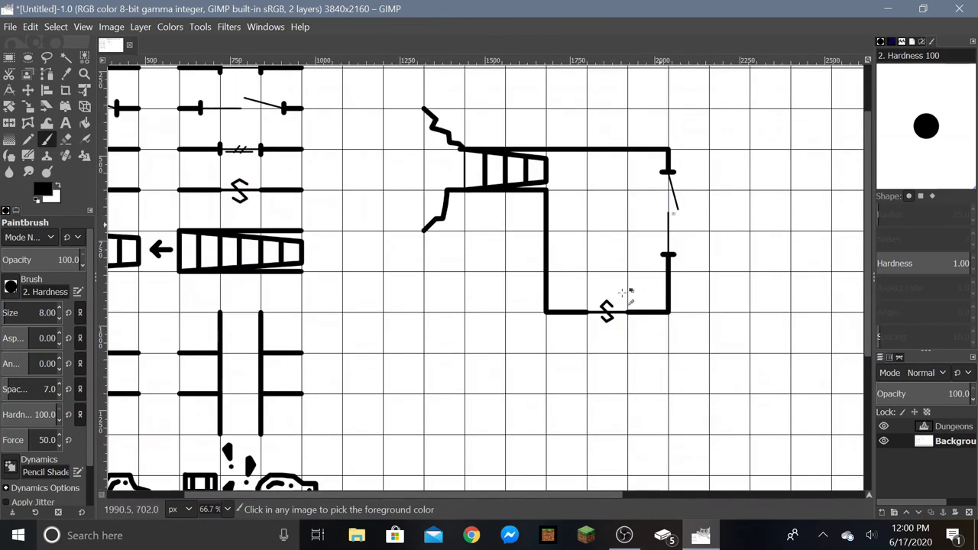
{"action": "scroll", "coordinate": [734, 245], "scroll_direction": "up", "scroll_amount": 1}
{"action": "scroll", "coordinate": [762, 153], "scroll_direction": "down", "scroll_amount": 1}
{"action": "scroll", "coordinate": [786, 130], "scroll_direction": "up", "scroll_amount": 1}
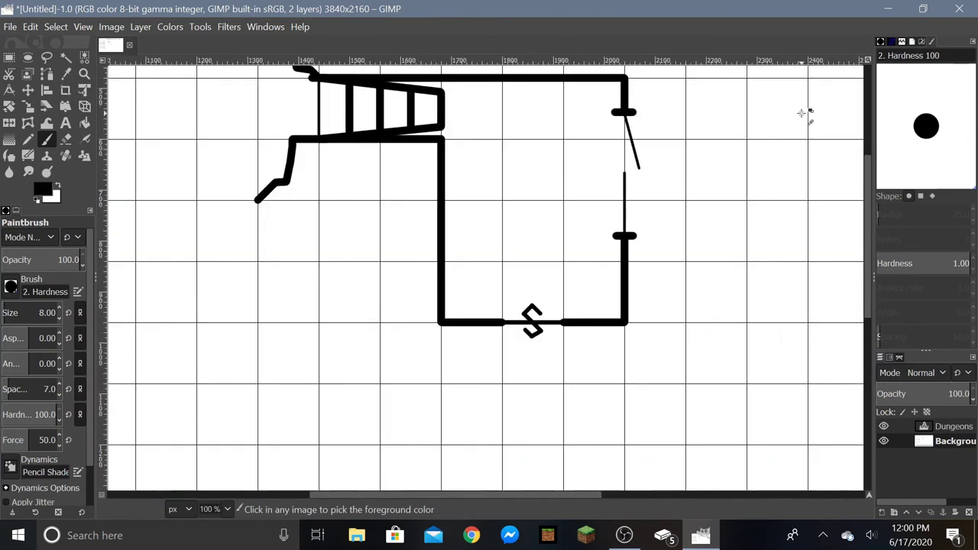
{"action": "left_click_drag", "start_coordinate": [578, 493], "coordinate": [633, 495]}
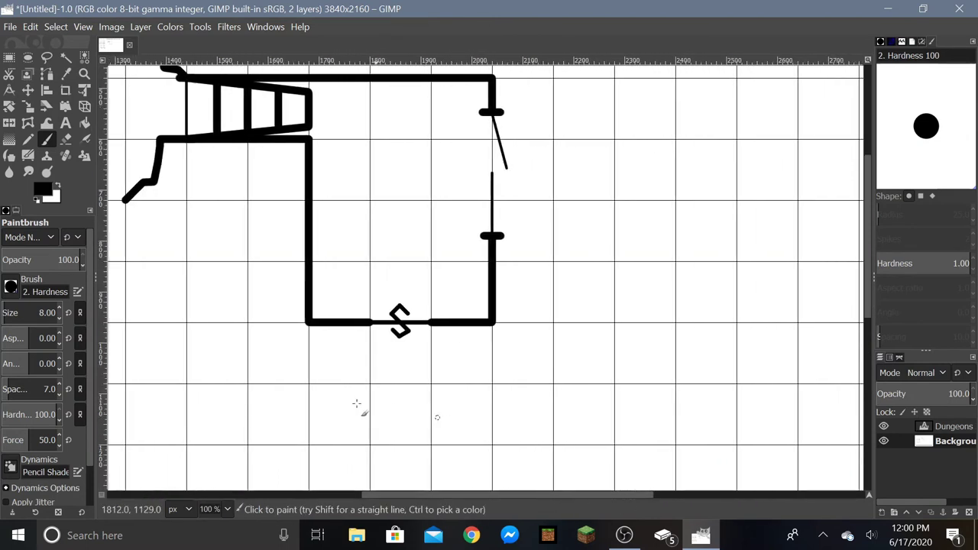
{"action": "scroll", "coordinate": [604, 230], "scroll_direction": "down", "scroll_amount": 1}
{"action": "scroll", "coordinate": [580, 259], "scroll_direction": "up", "scroll_amount": 2}
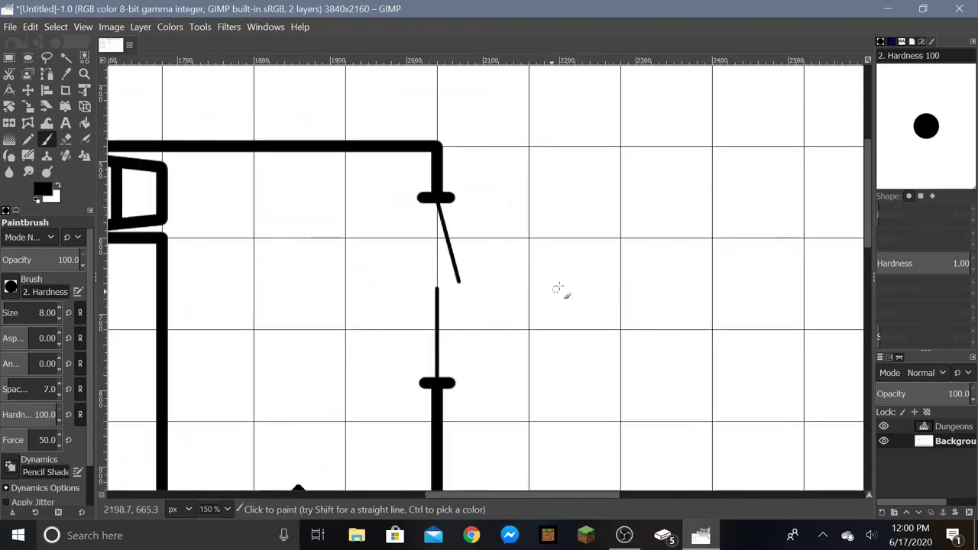
{"action": "scroll", "coordinate": [625, 194], "scroll_direction": "down", "scroll_amount": 1}
{"action": "scroll", "coordinate": [632, 172], "scroll_direction": "up", "scroll_amount": 1}
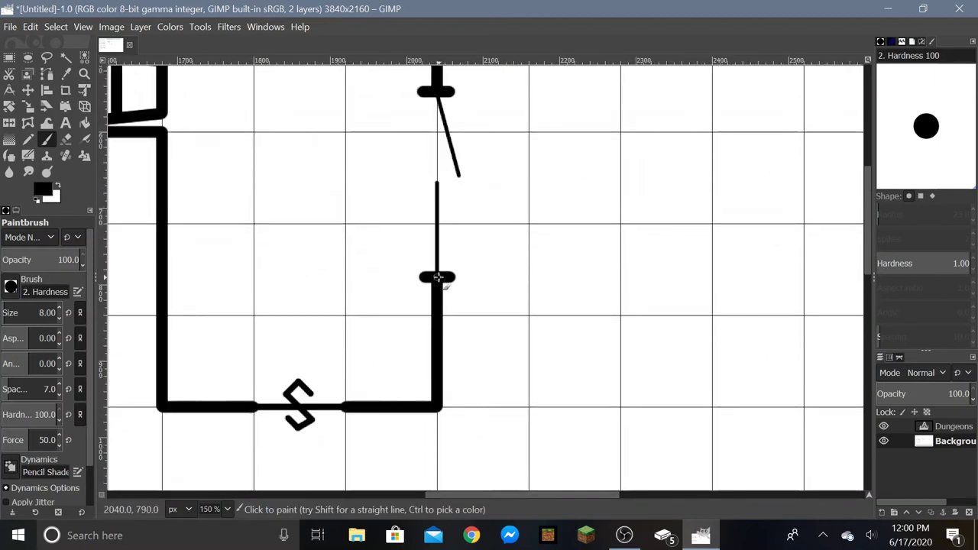
{"action": "left_click", "coordinate": [436, 316]}
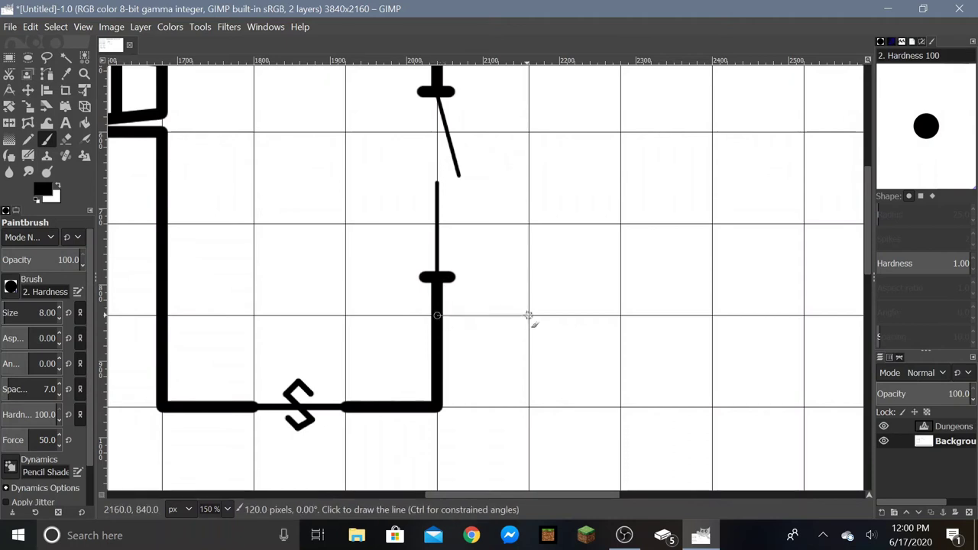
{"action": "left_click", "coordinate": [712, 224], "text": "shift"}
{"action": "scroll", "coordinate": [695, 260], "scroll_direction": "up", "scroll_amount": 3}
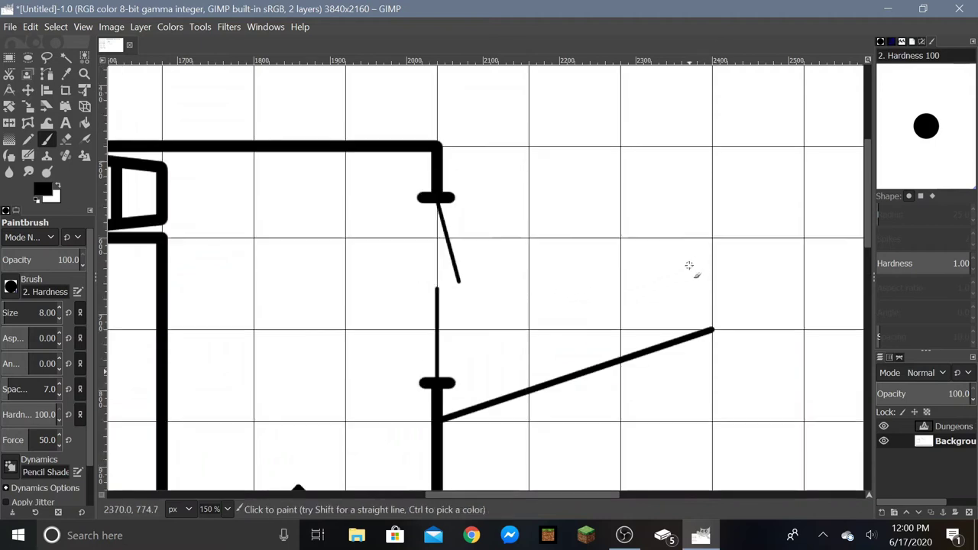
{"action": "key", "text": "ctrl+z"}
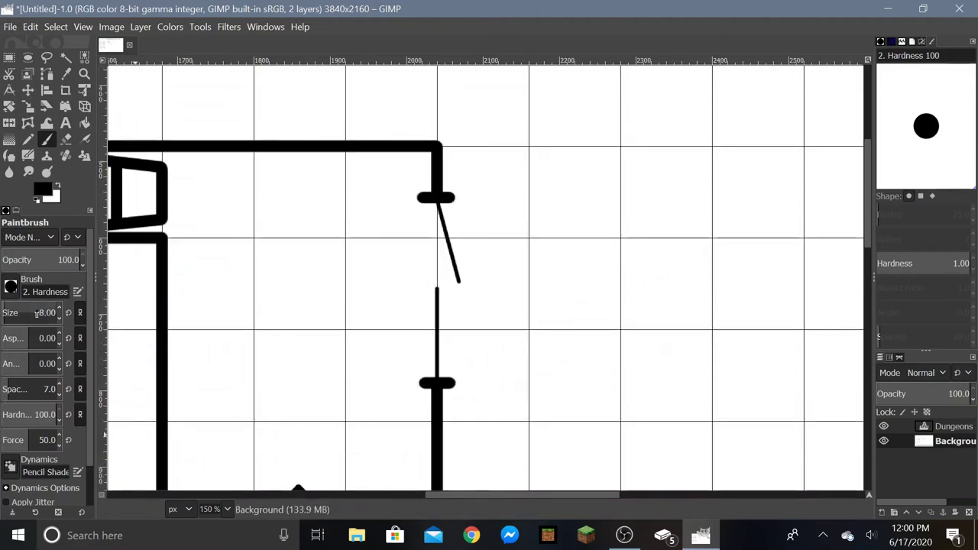
{"action": "scroll", "coordinate": [36, 314], "scroll_direction": "up", "scroll_amount": 1}
Draw thick walls converging right from the room's top-right corner and the lower door bar.
{"action": "left_click", "coordinate": [436, 145]}
{"action": "left_click", "coordinate": [713, 238], "text": "shift"}
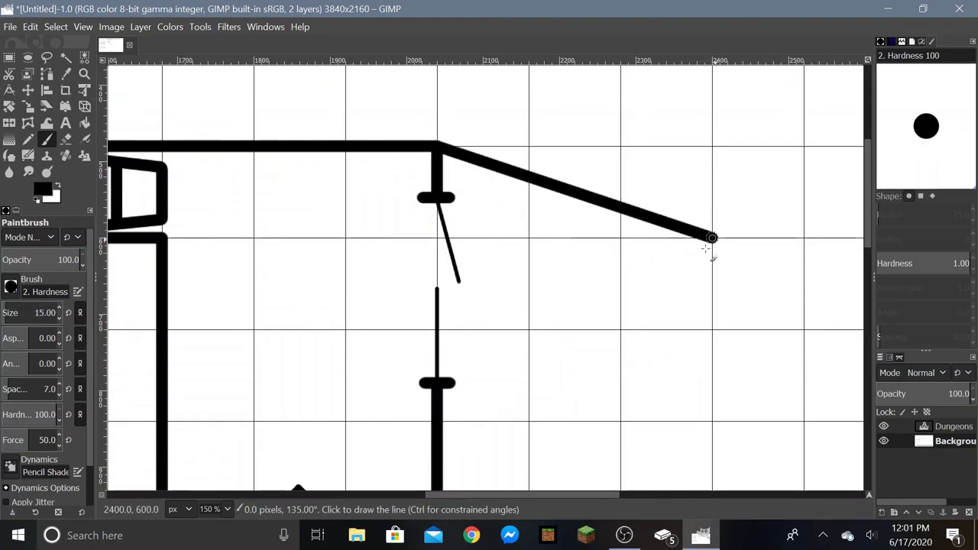
{"action": "left_click", "coordinate": [437, 420]}
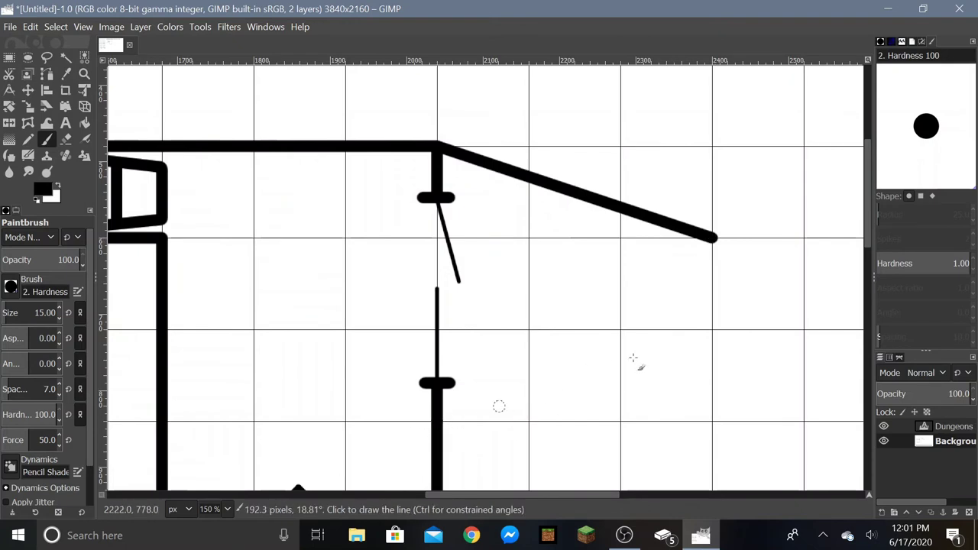
{"action": "left_click", "coordinate": [712, 330], "text": "shift"}
{"action": "left_click", "coordinate": [696, 239]}
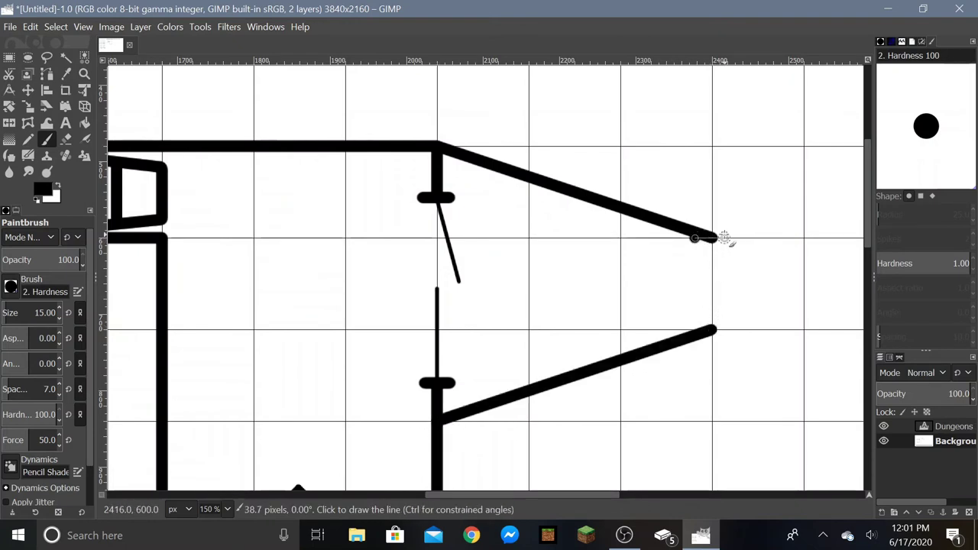
Cap the lower wall's end with a short bar and drop the brush size to 5.
{"action": "left_click", "coordinate": [695, 330]}
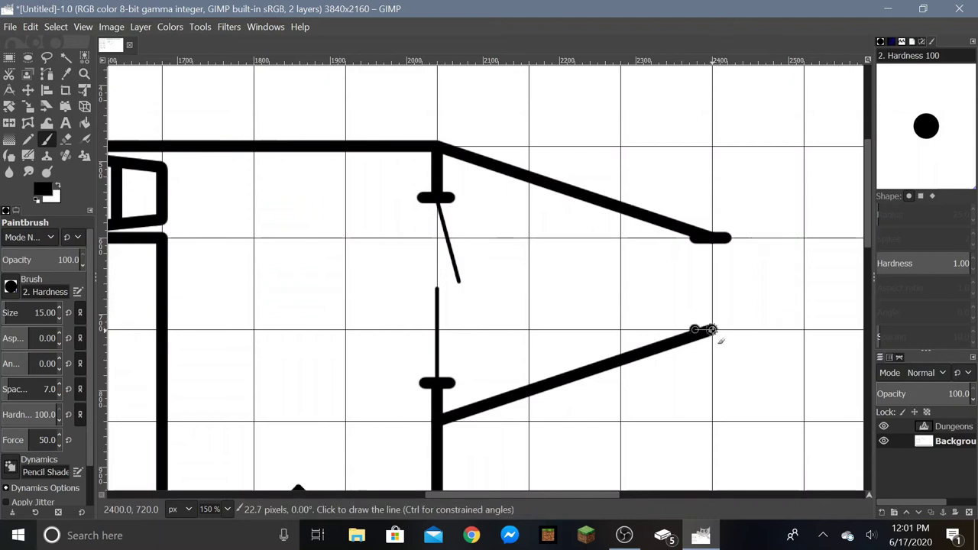
{"action": "left_click", "coordinate": [723, 331], "text": "shift"}
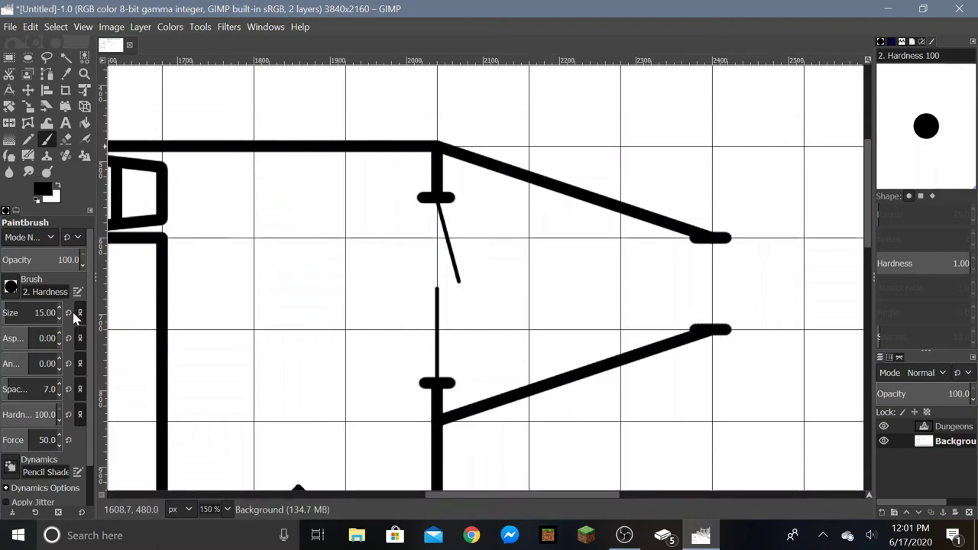
{"action": "left_click", "coordinate": [33, 312]}
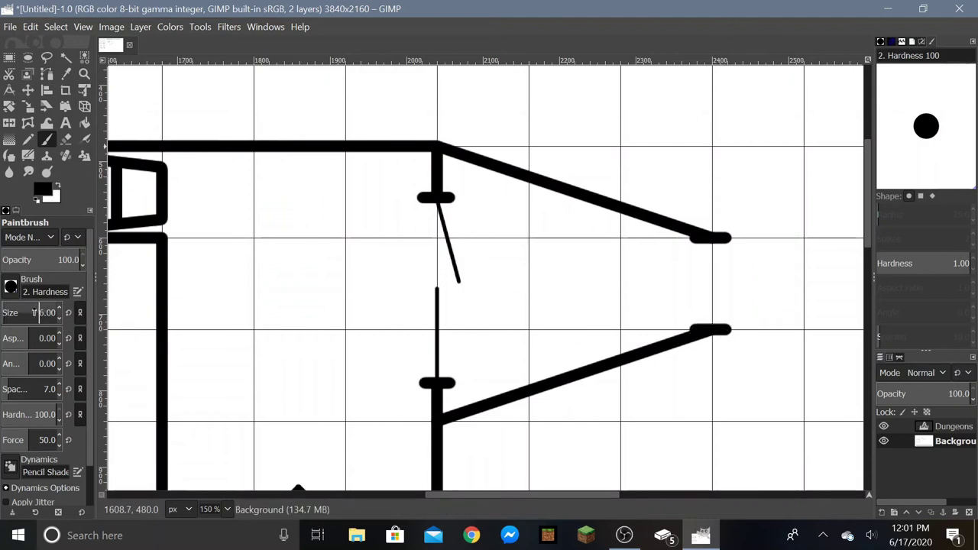
{"action": "left_click_drag", "start_coordinate": [33, 313], "coordinate": [28, 312]}
{"action": "scroll", "coordinate": [749, 276], "scroll_direction": "up", "scroll_amount": 3}
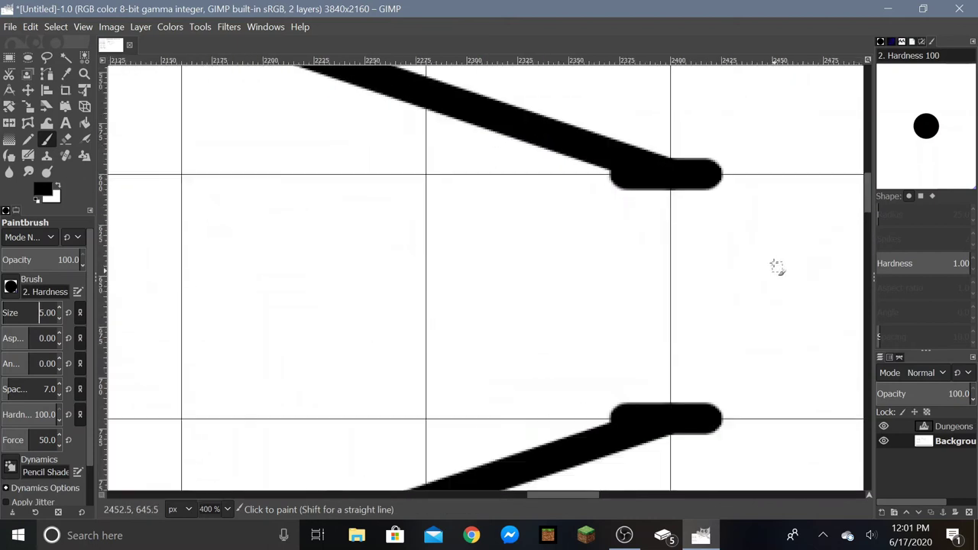
Draw a thin door line between the caps crossed by two slashes, then restore brush size 15.
{"action": "left_click", "coordinate": [670, 174]}
{"action": "left_click", "coordinate": [670, 415], "text": "shift"}
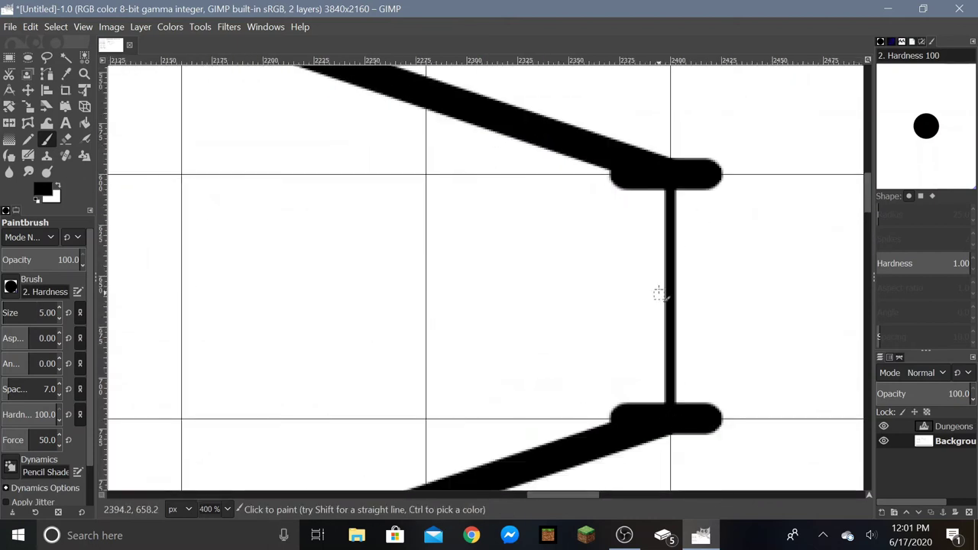
{"action": "left_click", "coordinate": [652, 328]}
{"action": "left_click", "coordinate": [696, 287], "text": "shift"}
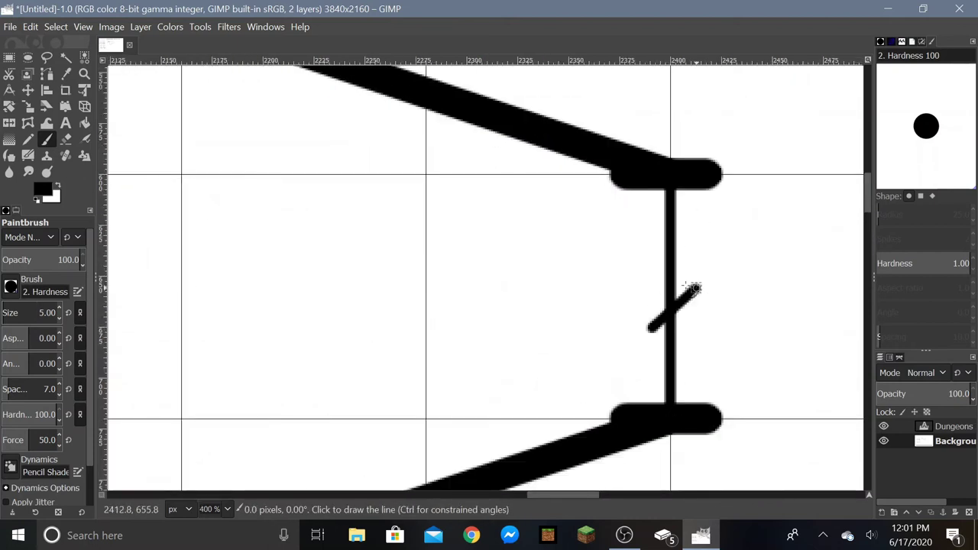
{"action": "left_click", "coordinate": [655, 280]}
{"action": "left_click", "coordinate": [690, 251], "text": "shift"}
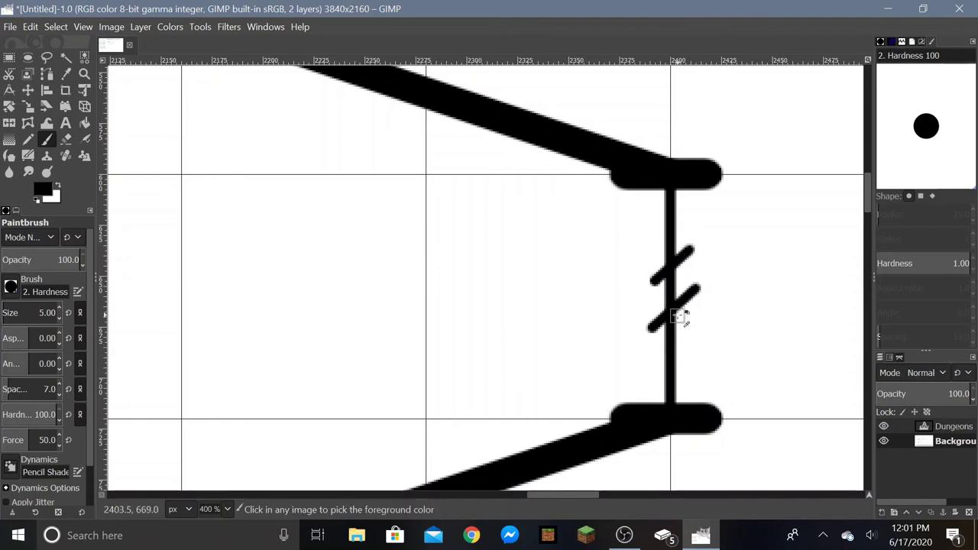
{"action": "scroll", "coordinate": [681, 320], "scroll_direction": "down", "scroll_amount": 5}
{"action": "scroll", "coordinate": [683, 334], "scroll_direction": "down", "scroll_amount": 3}
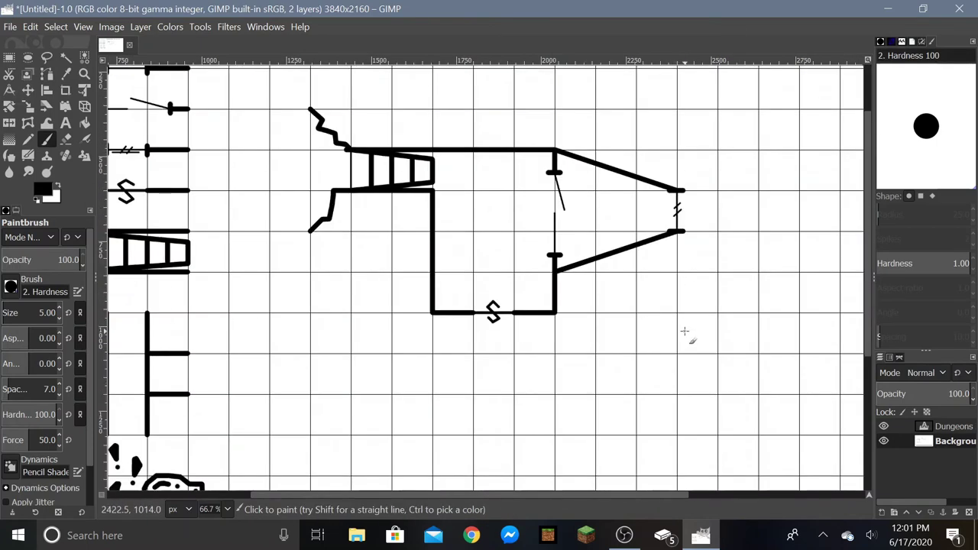
{"action": "scroll", "coordinate": [683, 334], "scroll_direction": "up", "scroll_amount": 2}
{"action": "left_click", "coordinate": [36, 315]}
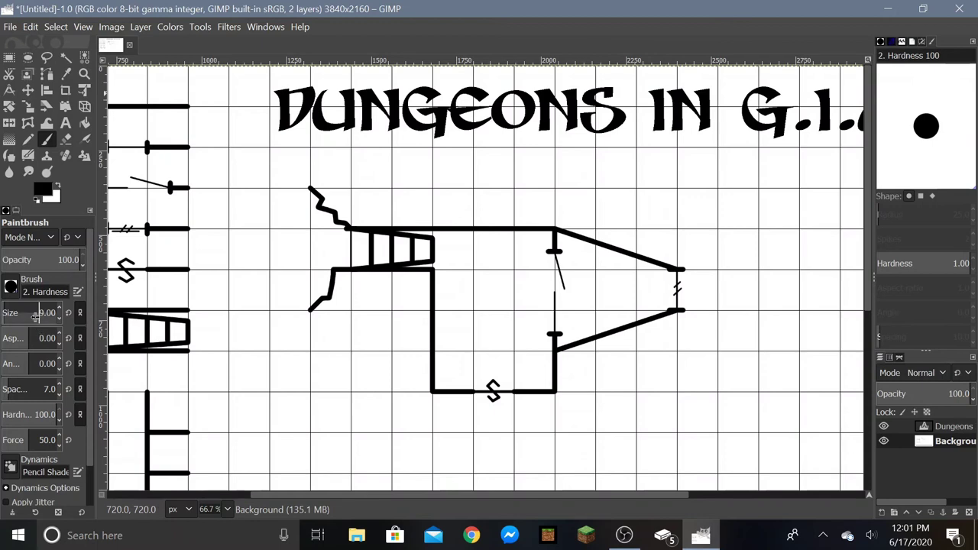
{"action": "scroll", "coordinate": [35, 314], "scroll_direction": "up", "scroll_amount": 1}
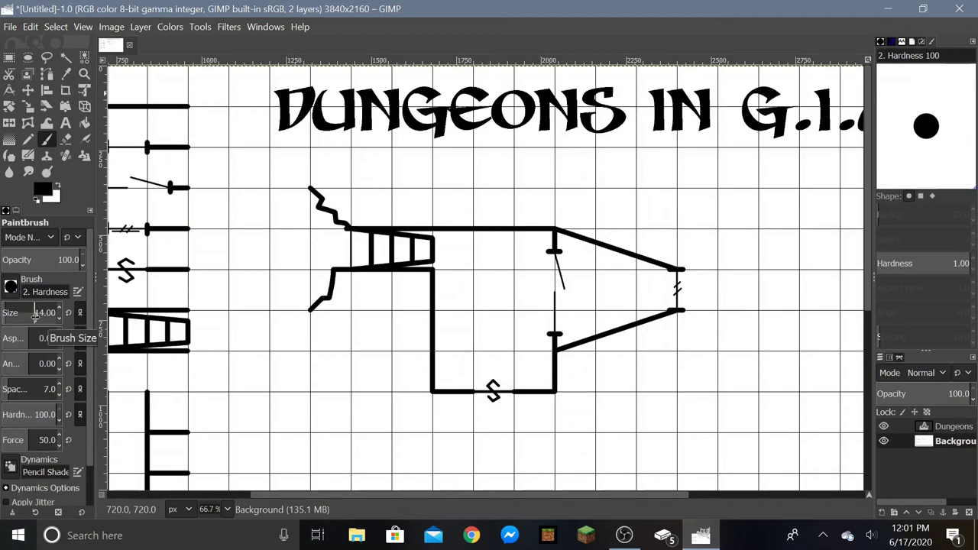
{"action": "scroll", "coordinate": [34, 315], "scroll_direction": "up", "scroll_amount": 1}
{"action": "scroll", "coordinate": [745, 299], "scroll_direction": "down", "scroll_amount": 2, "text": "ctrl"}
{"action": "scroll", "coordinate": [768, 304], "scroll_direction": "up", "scroll_amount": 3, "text": "ctrl"}
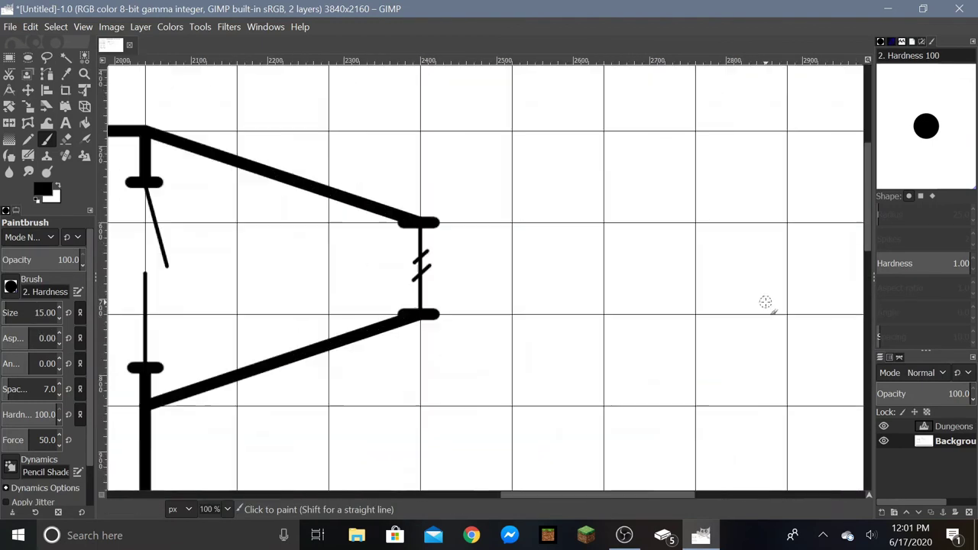
Draw the new room's top, right and left walls out from the upper and lower caps.
{"action": "left_click", "coordinate": [420, 131], "text": "shift"}
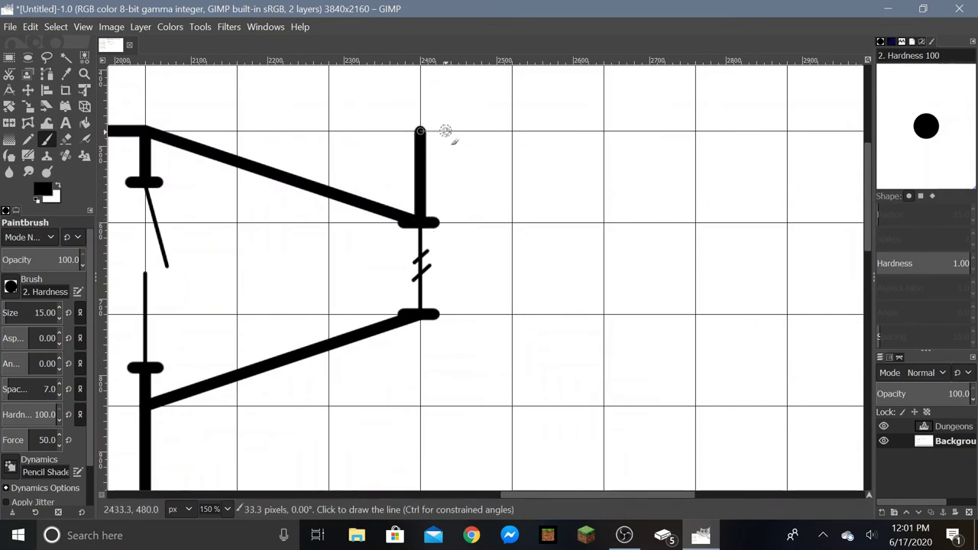
{"action": "left_click", "coordinate": [695, 131], "text": "shift"}
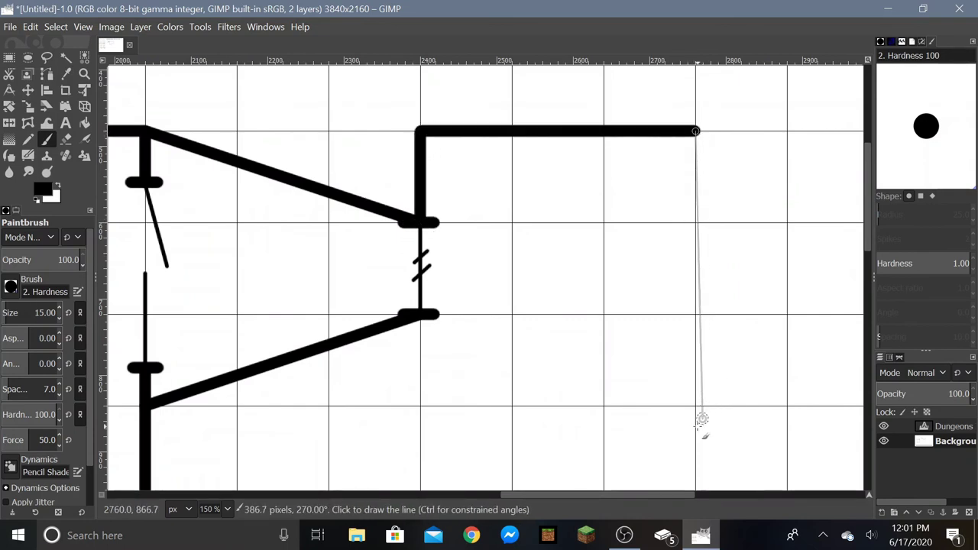
{"action": "scroll", "coordinate": [699, 405], "scroll_direction": "down", "scroll_amount": 3}
{"action": "left_click", "coordinate": [695, 392], "text": "shift"}
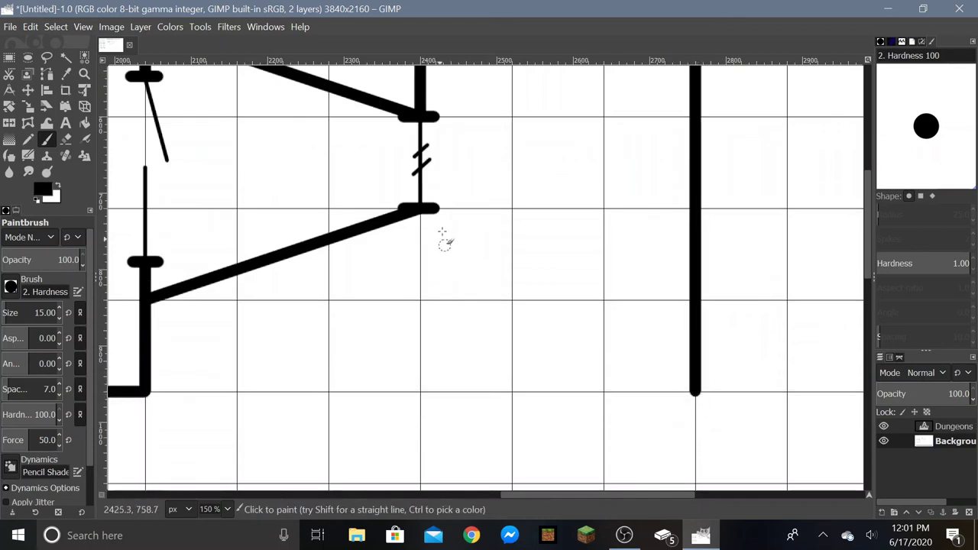
{"action": "left_click", "coordinate": [420, 209]}
{"action": "left_click", "coordinate": [421, 392], "text": "shift"}
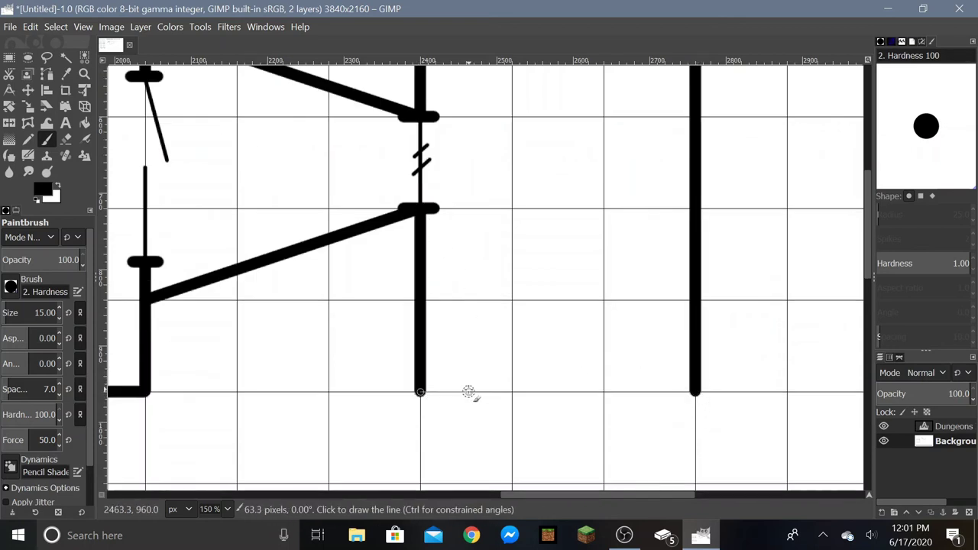
Paint the bottom wall with a doorway gap and cap both jambs.
{"action": "left_click", "coordinate": [470, 392], "text": "shift"}
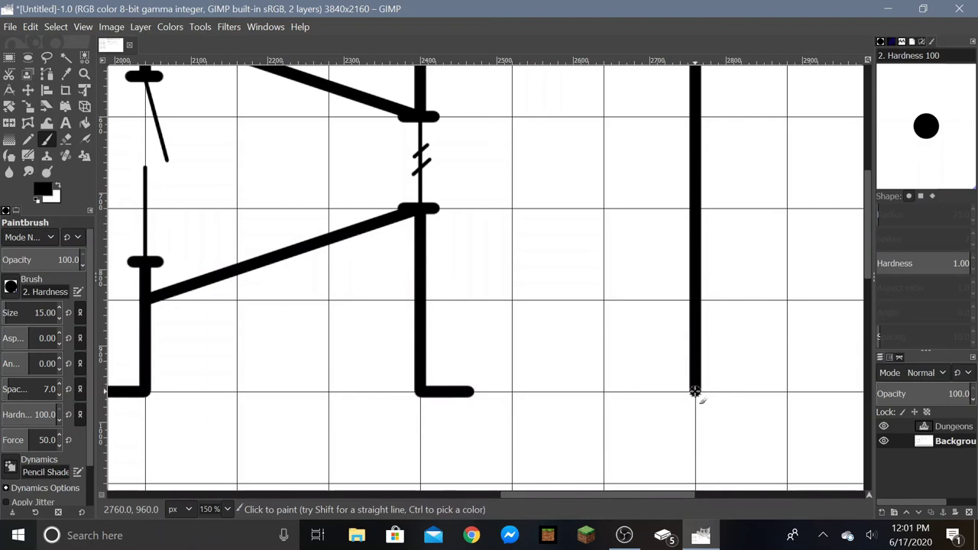
{"action": "left_click", "coordinate": [650, 392], "text": "shift"}
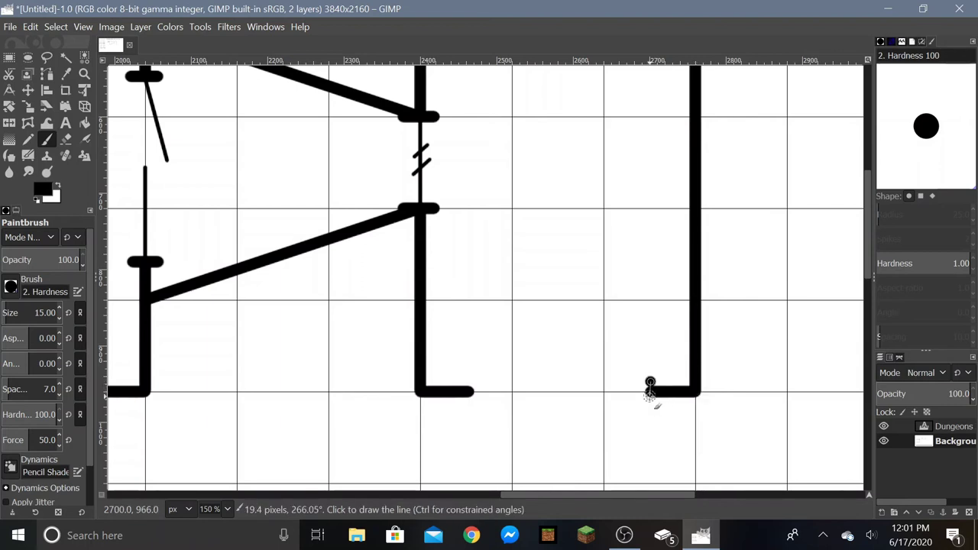
{"action": "left_click_drag", "start_coordinate": [650, 380], "coordinate": [650, 407]}
{"action": "left_click", "coordinate": [467, 376]}
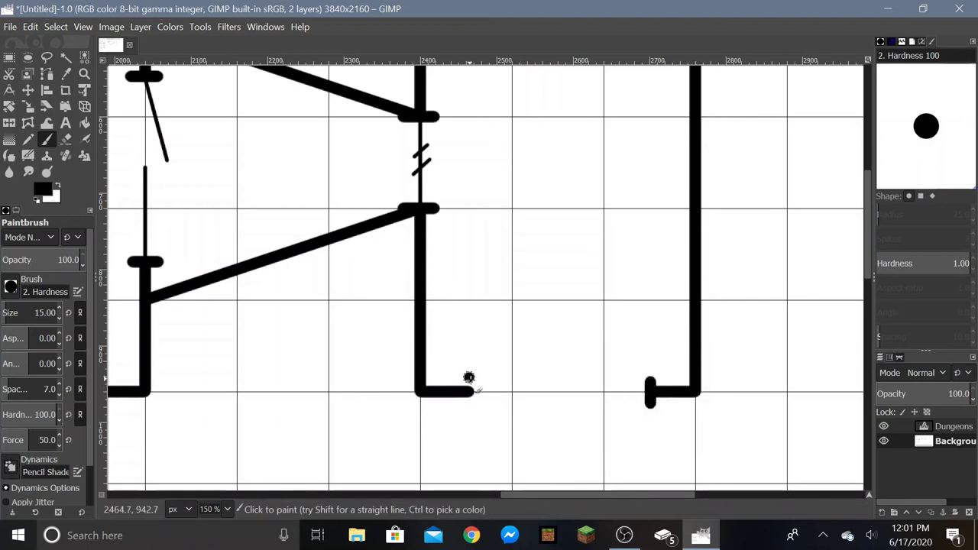
{"action": "left_click", "coordinate": [468, 405], "text": "shift"}
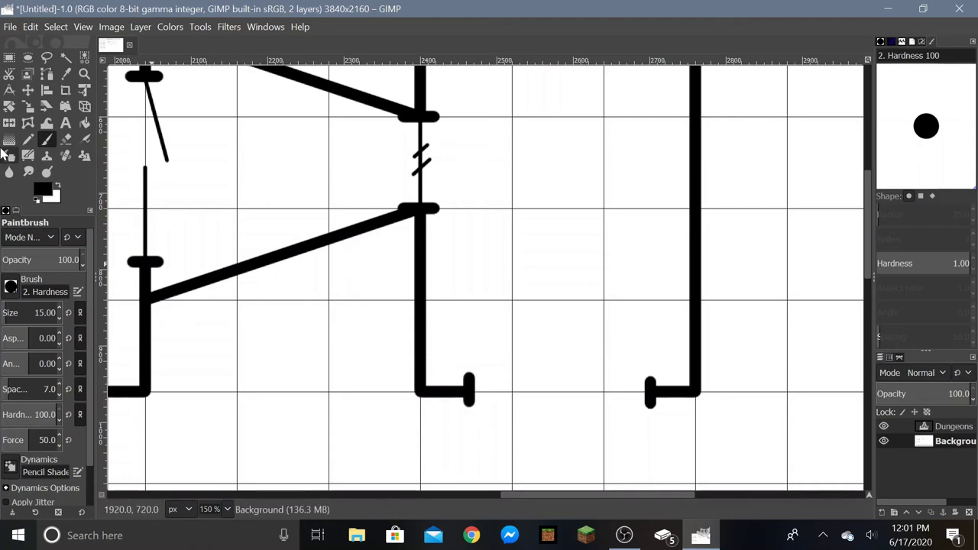
Set brush size 5 and draw the thin closed and slanted open door lines.
{"action": "left_click", "coordinate": [34, 312]}
{"action": "key", "text": "Up"}
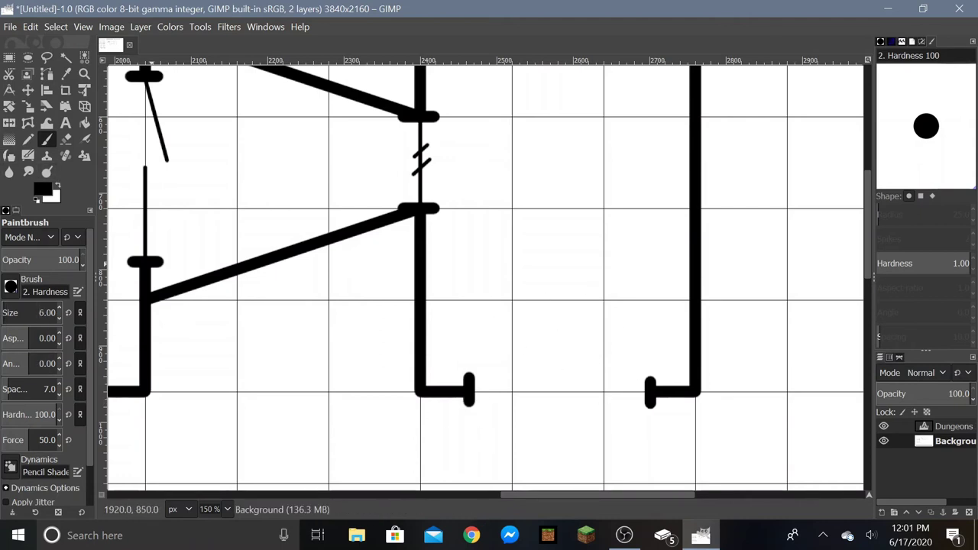
{"action": "key", "text": "Down"}
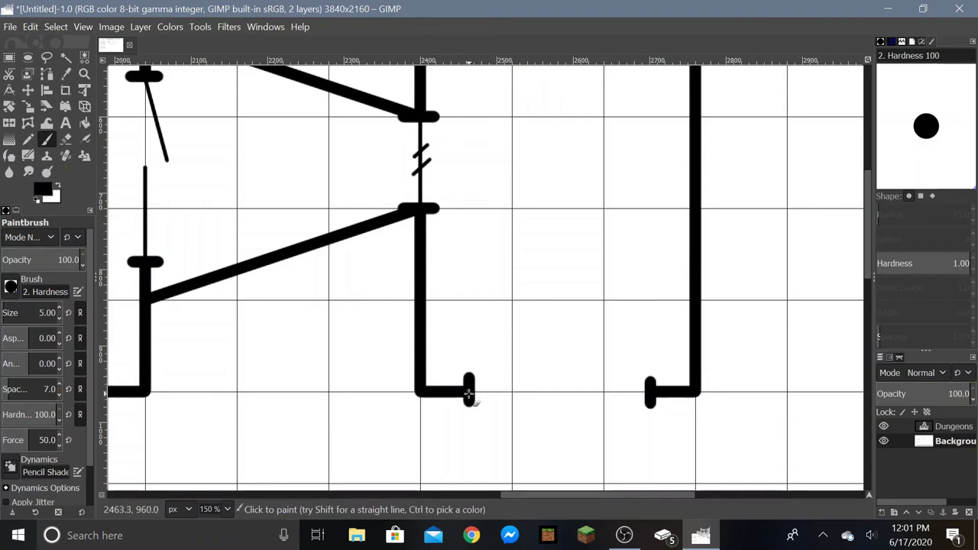
{"action": "left_click", "coordinate": [559, 391], "text": "shift"}
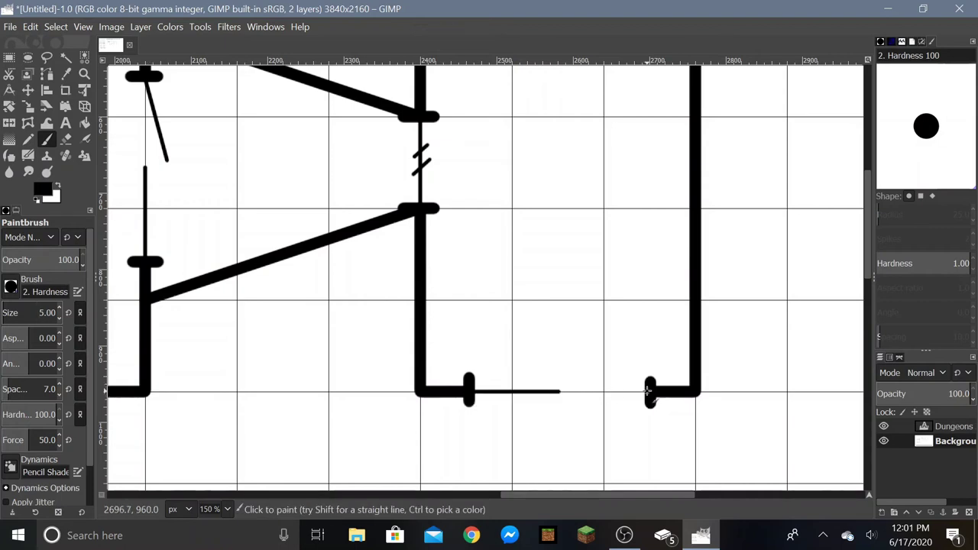
{"action": "left_click", "coordinate": [564, 411], "text": "shift"}
{"action": "scroll", "coordinate": [566, 412], "scroll_direction": "down", "scroll_amount": 4}
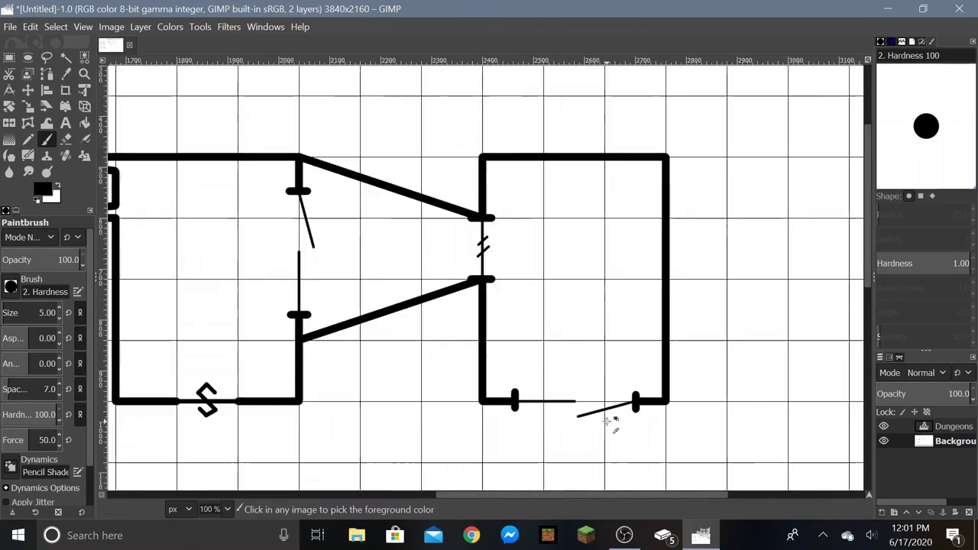
{"action": "scroll", "coordinate": [339, 236], "scroll_direction": "up", "scroll_amount": 1}
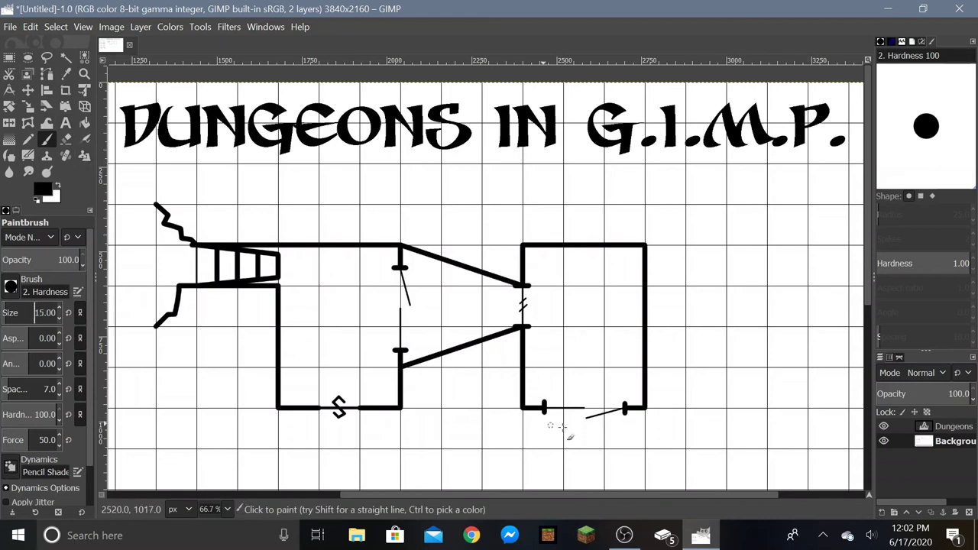
Paint the corridor's left and right 15 px walls straight down from the door caps.
{"action": "scroll", "coordinate": [600, 409], "scroll_direction": "up", "scroll_amount": 2}
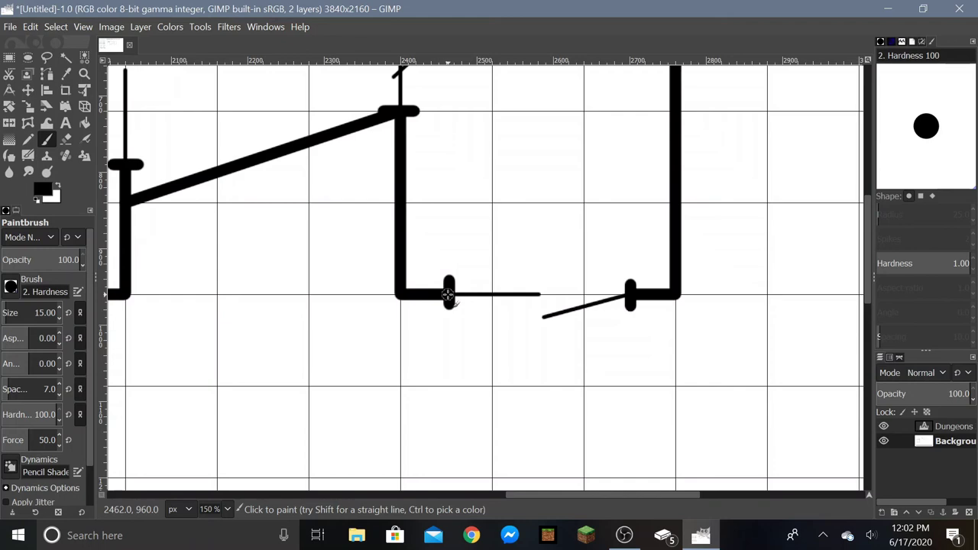
{"action": "scroll", "coordinate": [457, 348], "scroll_direction": "down", "scroll_amount": 3}
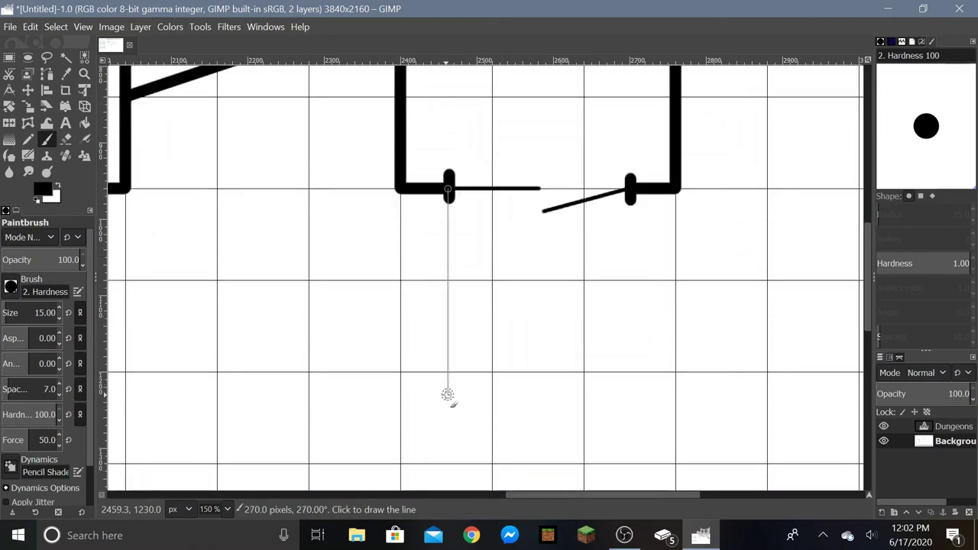
{"action": "left_click", "coordinate": [448, 464], "text": "shift"}
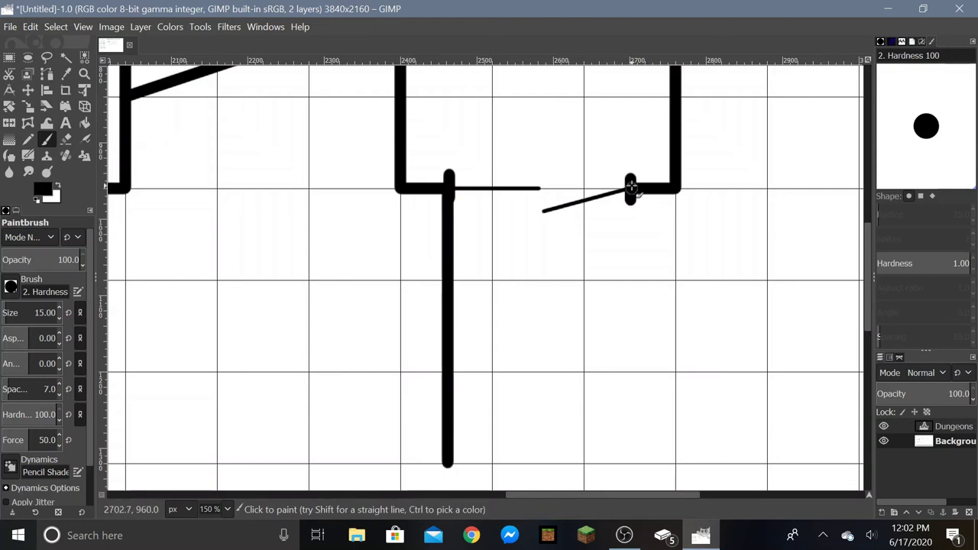
{"action": "left_click", "coordinate": [631, 462], "text": "shift"}
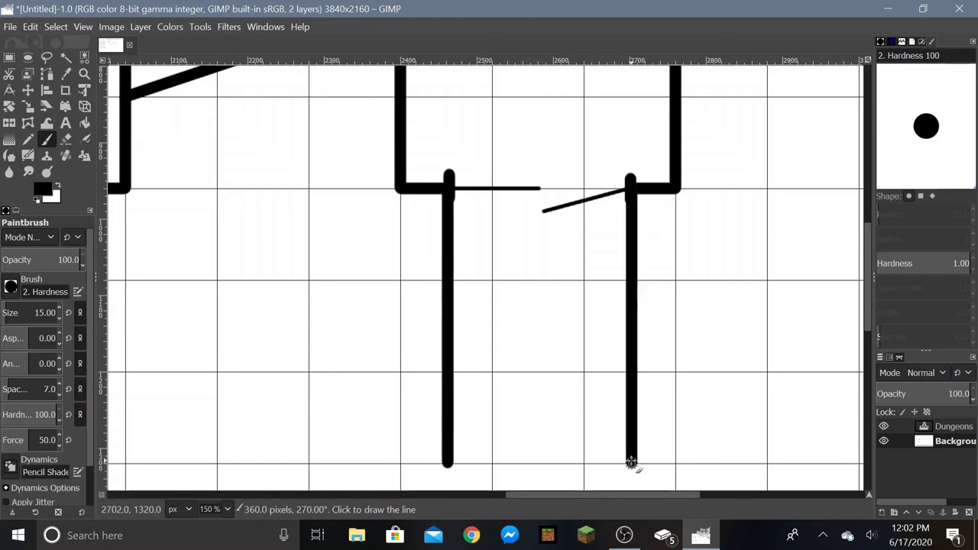
{"action": "scroll", "coordinate": [570, 246], "scroll_direction": "down", "scroll_amount": 5}
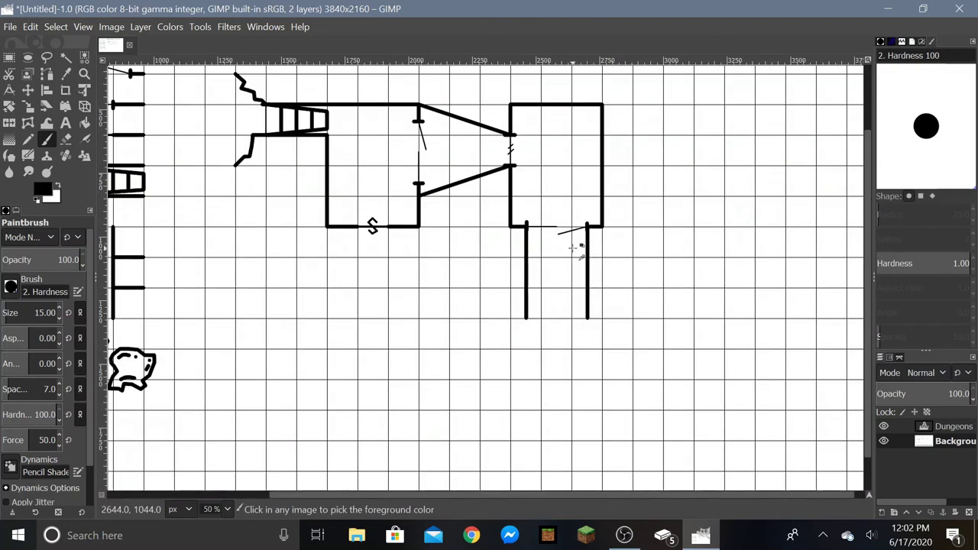
{"action": "scroll", "coordinate": [572, 248], "scroll_direction": "up", "scroll_amount": 2}
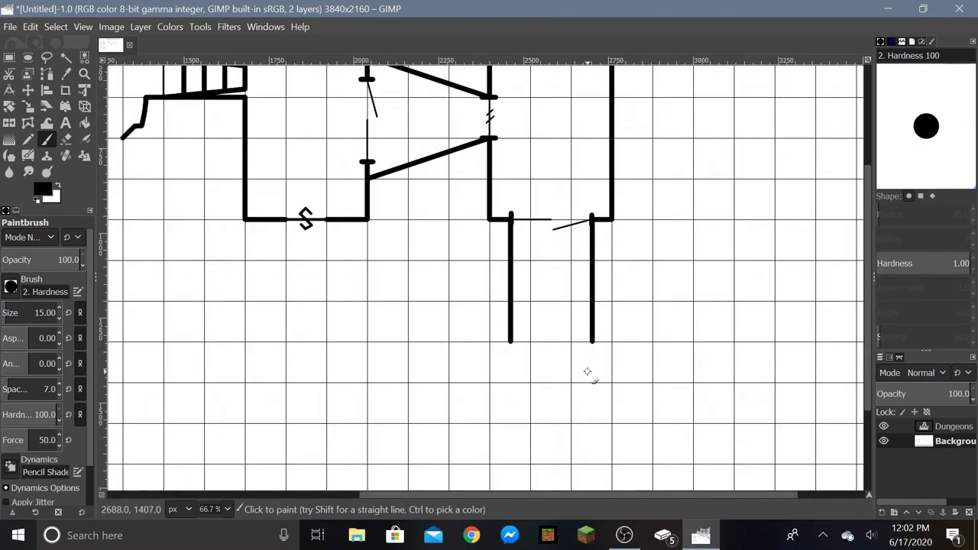
Narrow the corridor's end with short inward horizontal walls from both sides.
{"action": "scroll", "coordinate": [579, 356], "scroll_direction": "up", "scroll_amount": 2}
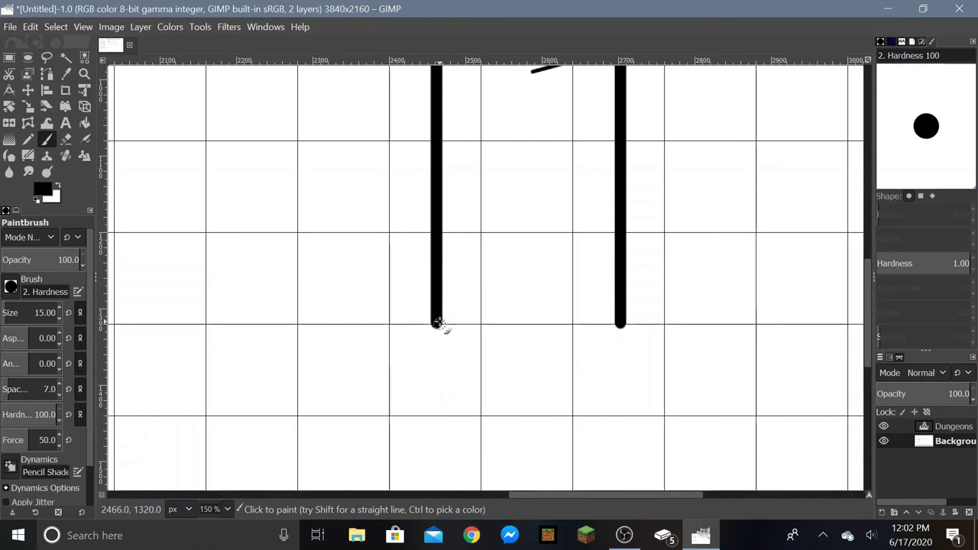
{"action": "left_click", "coordinate": [483, 324], "text": "shift"}
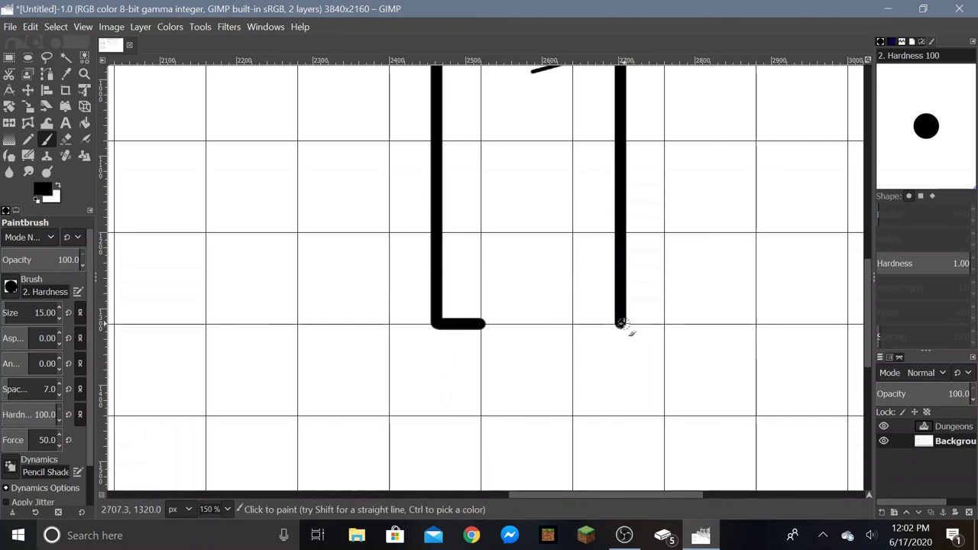
{"action": "left_click", "coordinate": [573, 325], "text": "shift"}
Draw a narrower rectangular passage extending downward from the corridor's end.
{"action": "scroll", "coordinate": [532, 367], "scroll_direction": "down", "scroll_amount": 3}
{"action": "scroll", "coordinate": [528, 376], "scroll_direction": "up", "scroll_amount": 2}
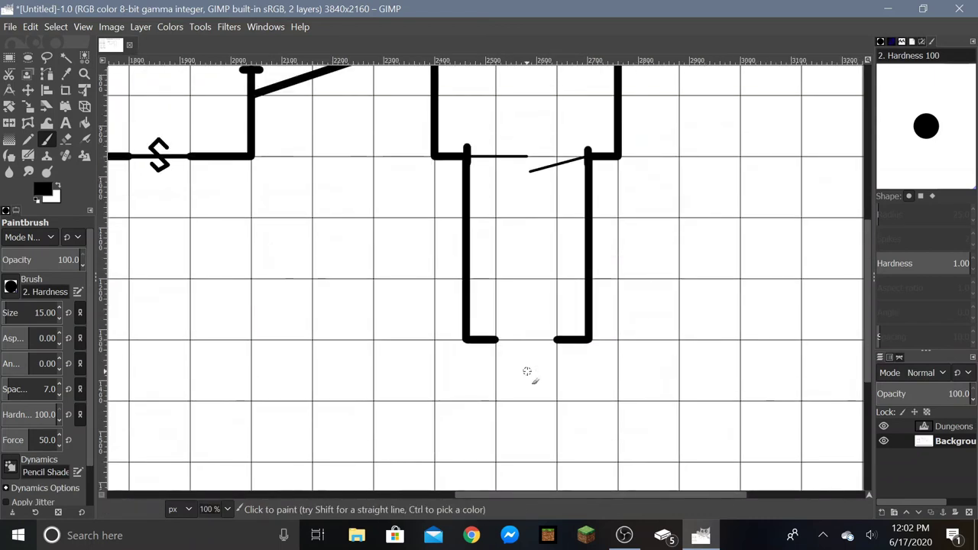
{"action": "scroll", "coordinate": [528, 372], "scroll_direction": "down", "scroll_amount": 3}
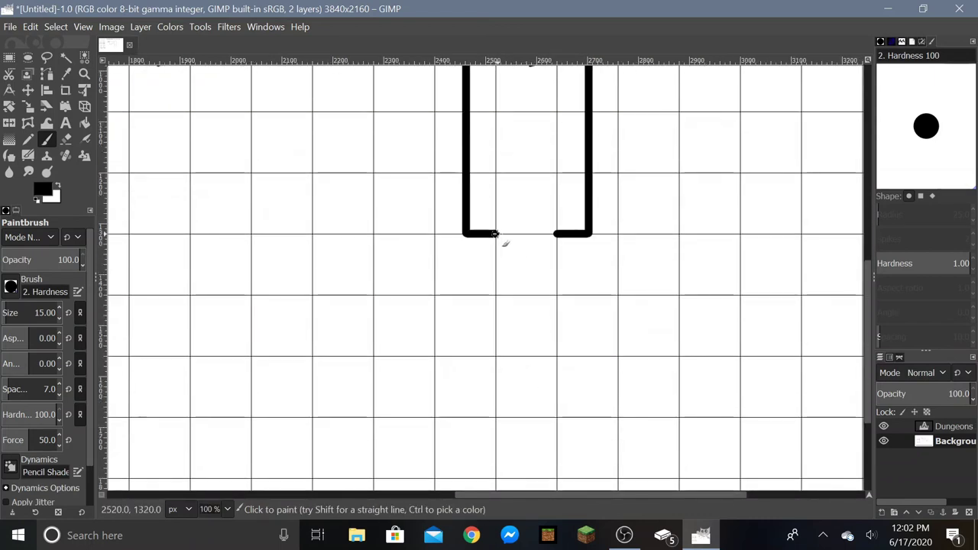
{"action": "scroll", "coordinate": [497, 238], "scroll_direction": "down", "scroll_amount": 3}
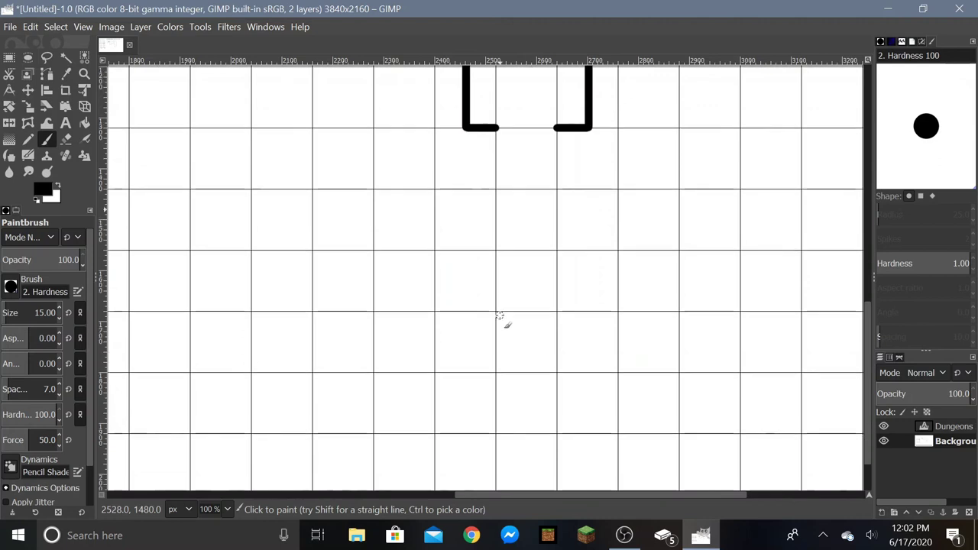
{"action": "left_click", "coordinate": [496, 372], "text": "shift"}
{"action": "left_click", "coordinate": [559, 372], "text": "shift"}
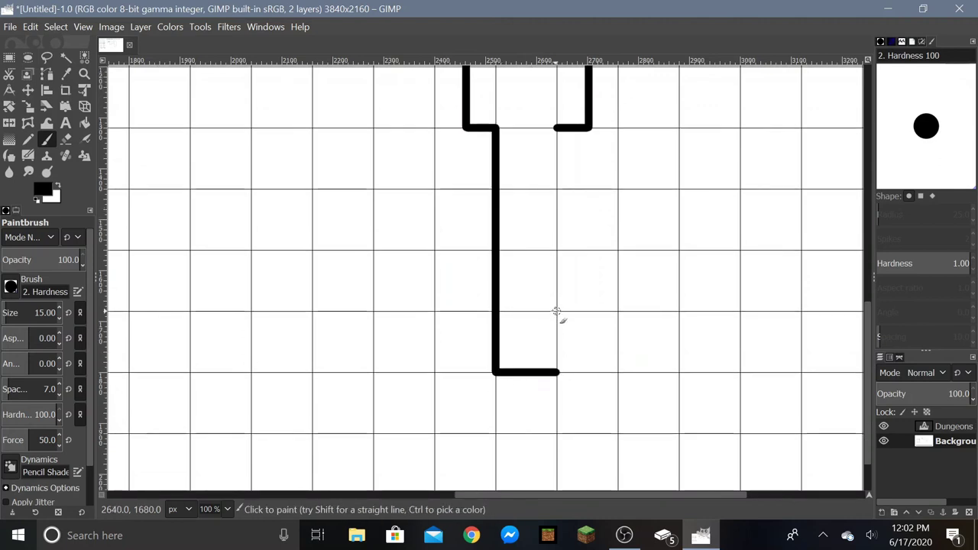
{"action": "left_click", "coordinate": [556, 311]}
{"action": "left_click", "coordinate": [556, 128], "text": "shift"}
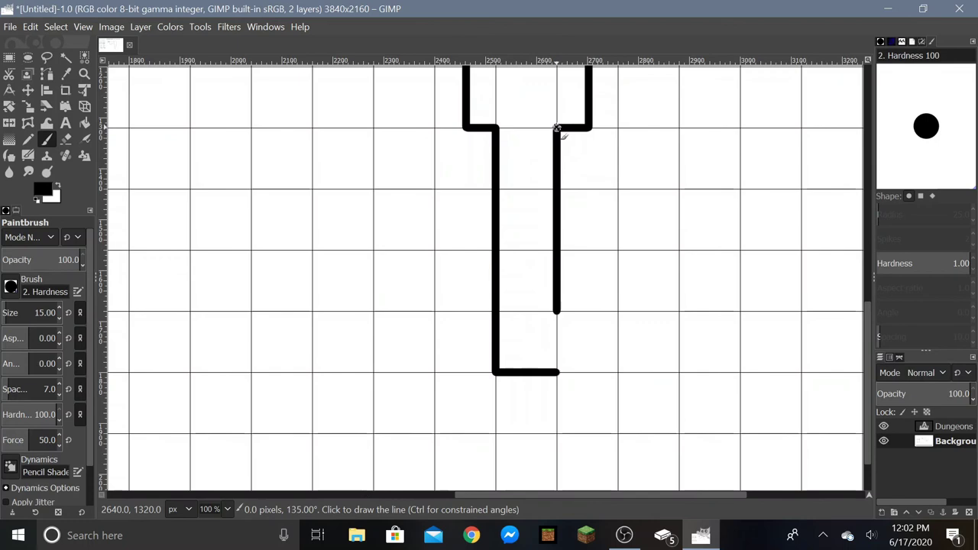
{"action": "left_click", "coordinate": [496, 129]}
Add slanted diagonal lines inside the passage so it tapers toward a short bottom.
{"action": "left_click", "coordinate": [556, 128], "text": "shift"}
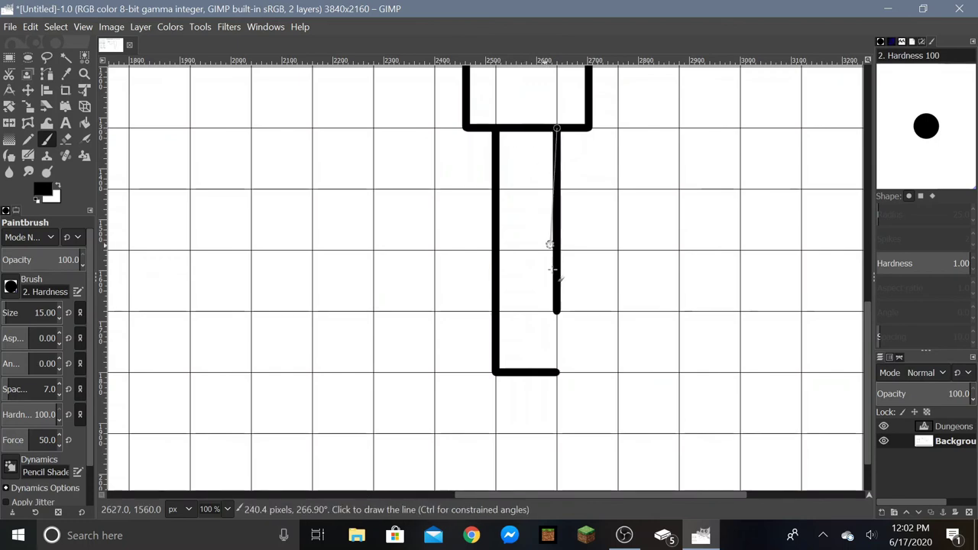
{"action": "left_click", "coordinate": [511, 311]}
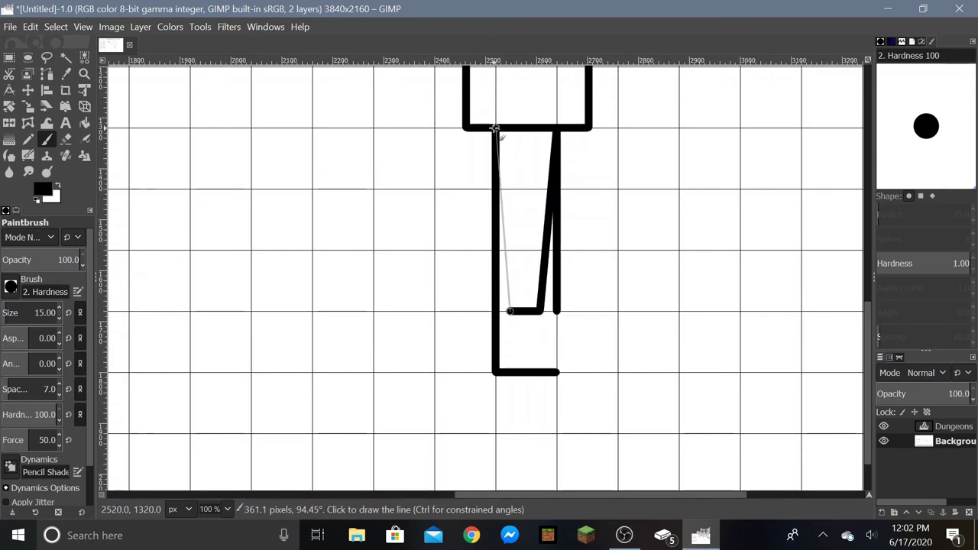
{"action": "left_click", "coordinate": [496, 129]}
{"action": "scroll", "coordinate": [494, 336], "scroll_direction": "up", "scroll_amount": 2, "text": "ctrl"}
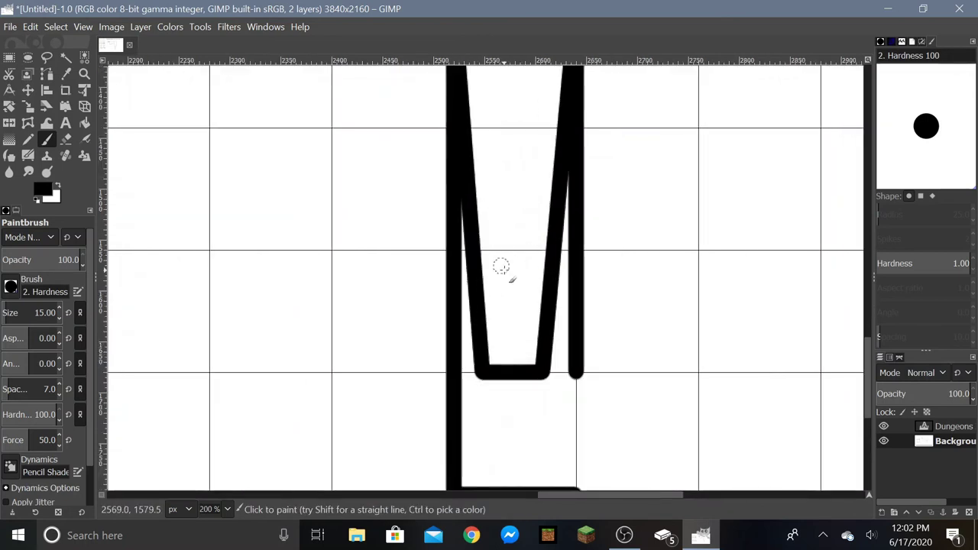
{"action": "scroll", "coordinate": [505, 267], "scroll_direction": "down", "scroll_amount": 4, "text": "ctrl"}
{"action": "scroll", "coordinate": [244, 165], "scroll_direction": "up", "scroll_amount": 2}
Draw a left-pointing arrow beside the entrance staircase.
{"action": "scroll", "coordinate": [239, 163], "scroll_direction": "up", "scroll_amount": 1, "text": "ctrl"}
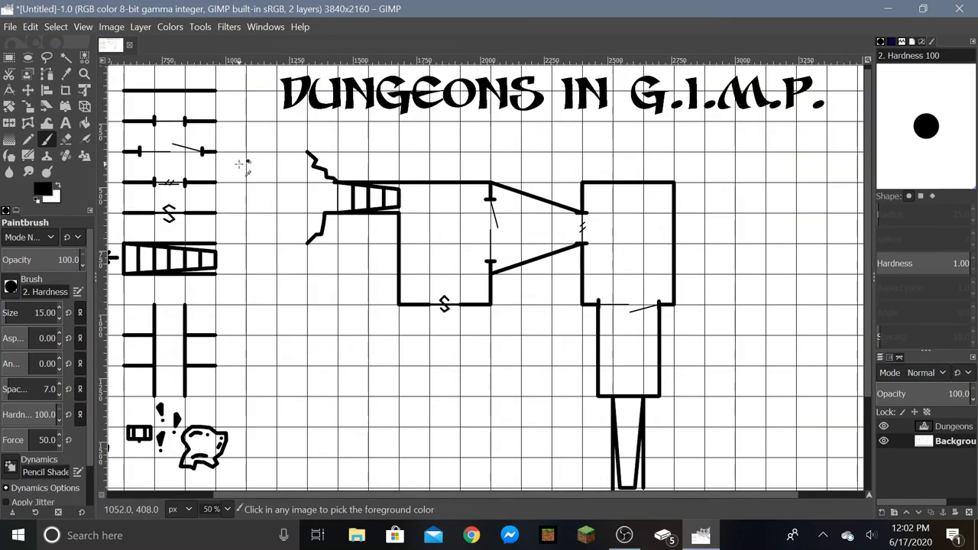
{"action": "scroll", "coordinate": [267, 186], "scroll_direction": "up", "scroll_amount": 4, "text": "ctrl"}
{"action": "scroll", "coordinate": [528, 244], "scroll_direction": "down", "scroll_amount": 4, "text": "ctrl"}
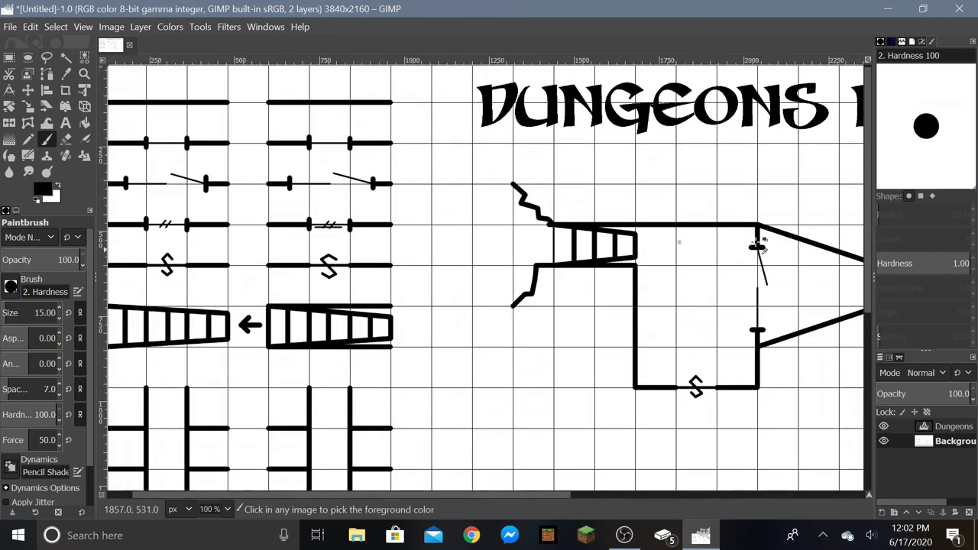
{"action": "scroll", "coordinate": [504, 260], "scroll_direction": "up", "scroll_amount": 4, "text": "ctrl"}
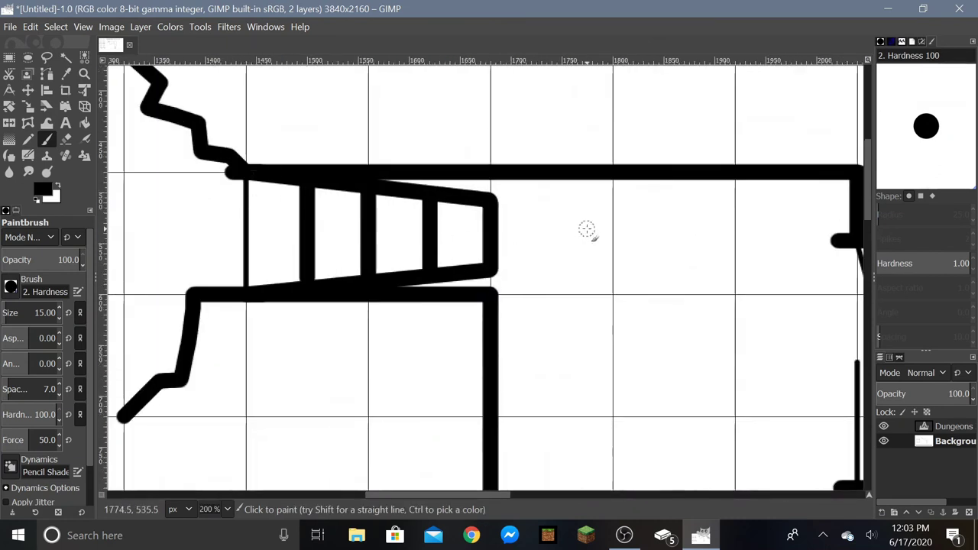
{"action": "left_click", "coordinate": [583, 235]}
{"action": "left_click", "coordinate": [537, 233], "text": "shift"}
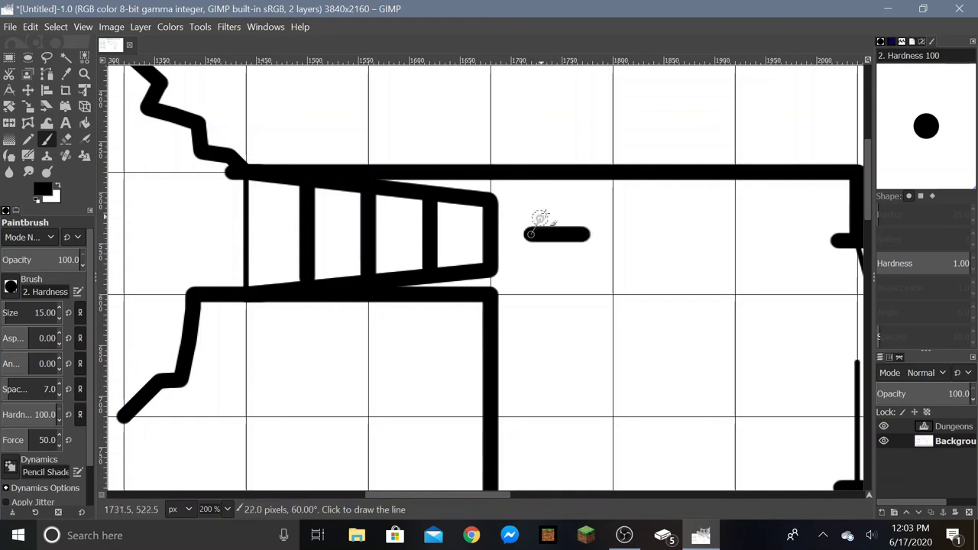
{"action": "mouse_move", "coordinate": [534, 232]}
{"action": "left_mouse_down"}
{"action": "mouse_move", "coordinate": [548, 213]}
{"action": "mouse_move", "coordinate": [550, 253]}
{"action": "left_mouse_up"}
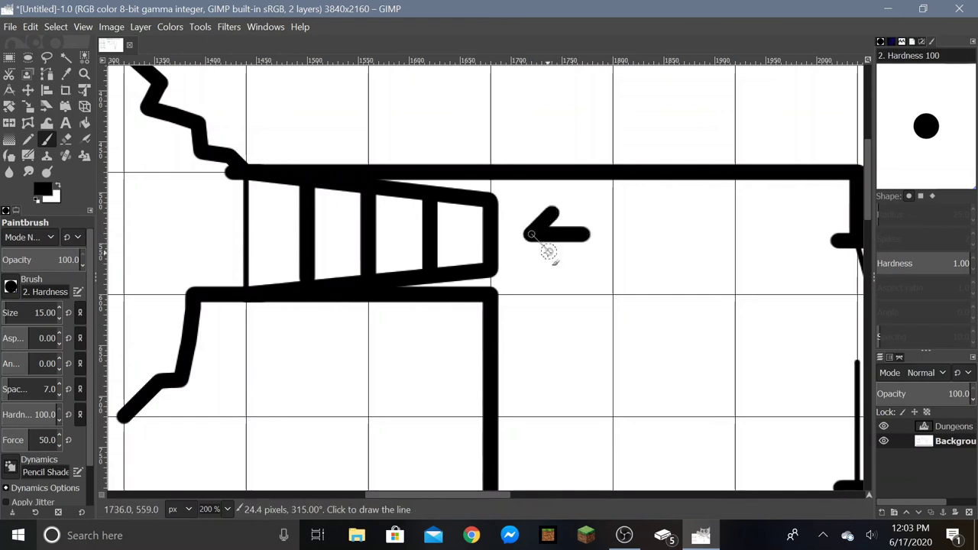
Draw an upward arrow in the room, a vertical shaft with two diagonal head strokes.
{"action": "scroll", "coordinate": [563, 290], "scroll_direction": "down", "scroll_amount": 5}
{"action": "scroll", "coordinate": [589, 327], "scroll_direction": "up", "scroll_amount": 2}
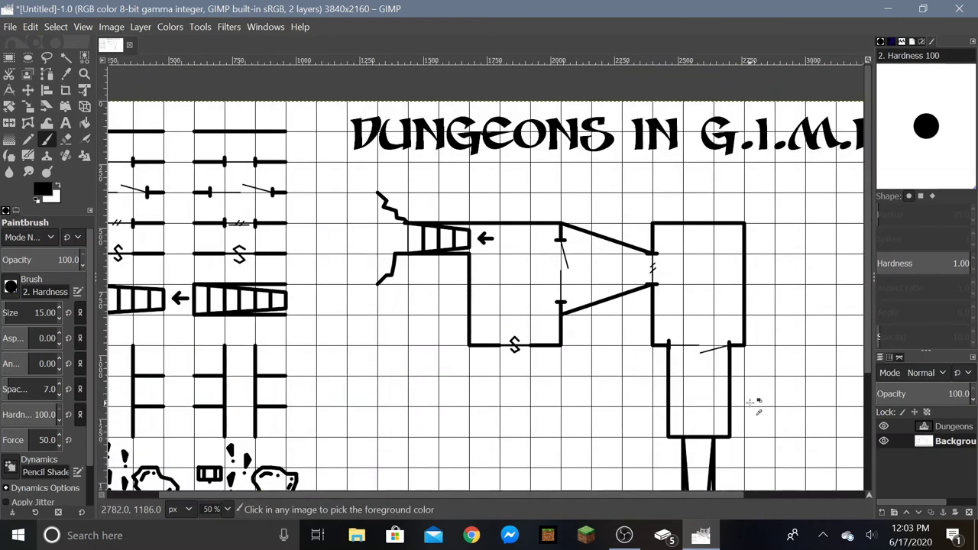
{"action": "scroll", "coordinate": [764, 367], "scroll_direction": "down", "scroll_amount": 2}
{"action": "scroll", "coordinate": [818, 322], "scroll_direction": "up", "scroll_amount": 2}
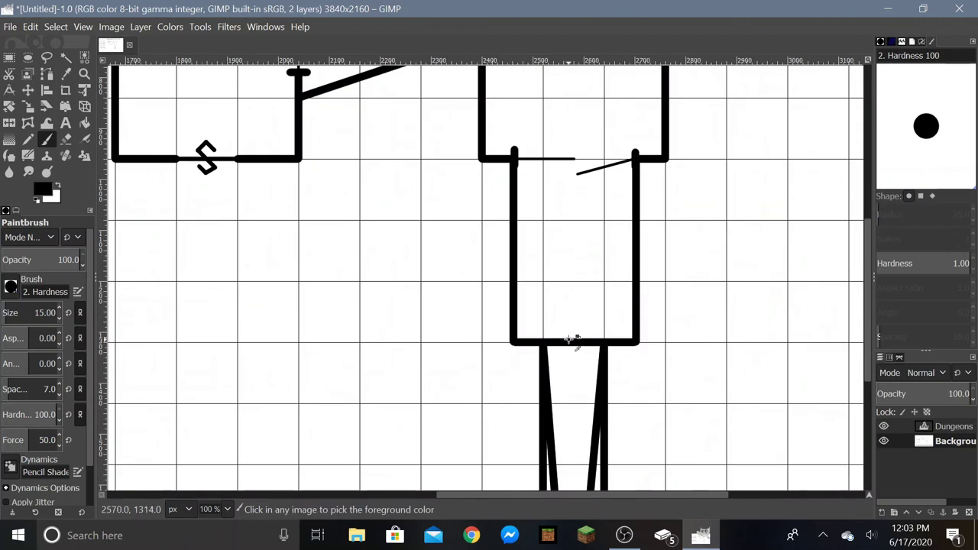
{"action": "scroll", "coordinate": [575, 340], "scroll_direction": "up", "scroll_amount": 3}
{"action": "left_click", "coordinate": [582, 304]}
{"action": "left_click", "coordinate": [582, 229], "text": "shift"}
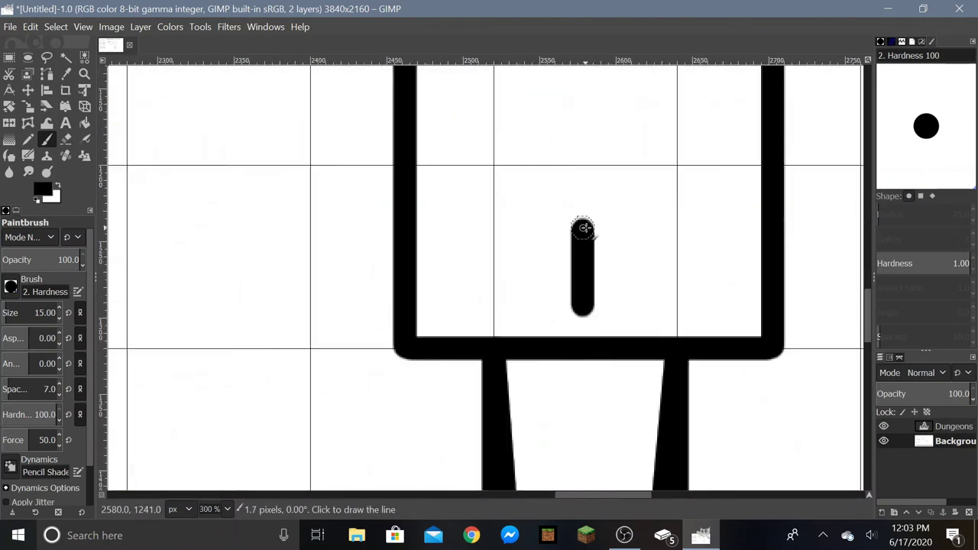
{"action": "left_click", "coordinate": [610, 243], "text": "shift"}
{"action": "left_click", "coordinate": [582, 228], "text": "shift"}
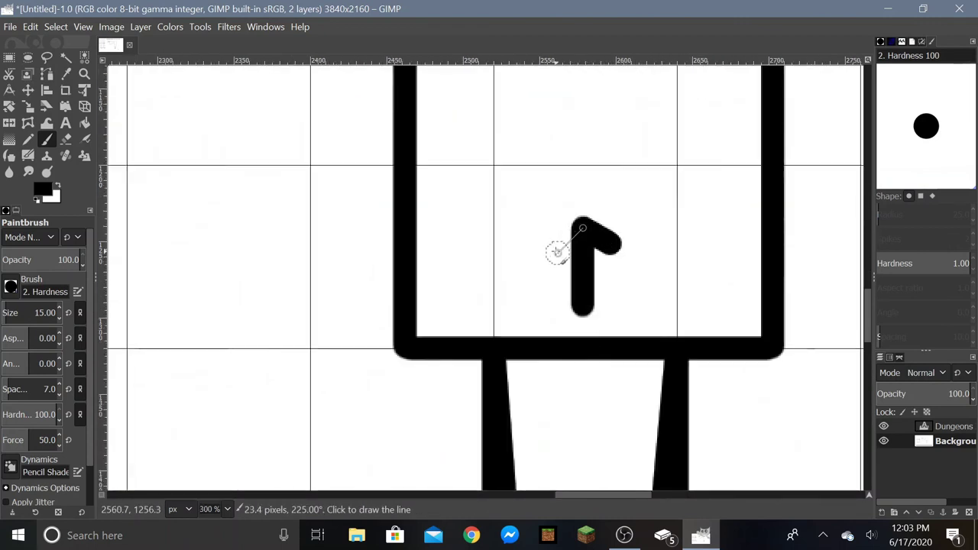
{"action": "left_click", "coordinate": [554, 245], "text": "shift"}
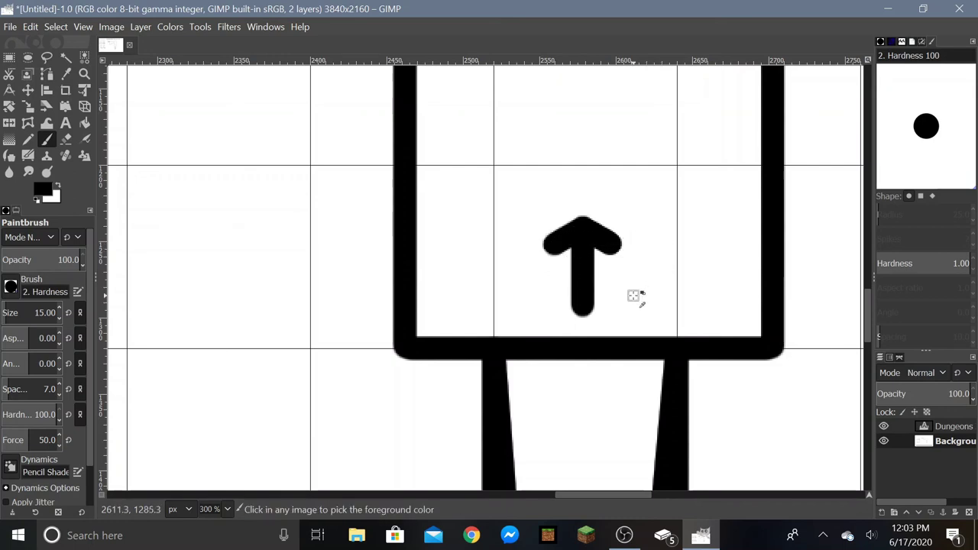
{"action": "scroll", "coordinate": [657, 321], "scroll_direction": "down", "scroll_amount": 5}
Paint five horizontal rungs between the tapered passage's rails to form a ladder.
{"action": "scroll", "coordinate": [676, 342], "scroll_direction": "up", "scroll_amount": 1}
{"action": "scroll", "coordinate": [677, 341], "scroll_direction": "up", "scroll_amount": 3}
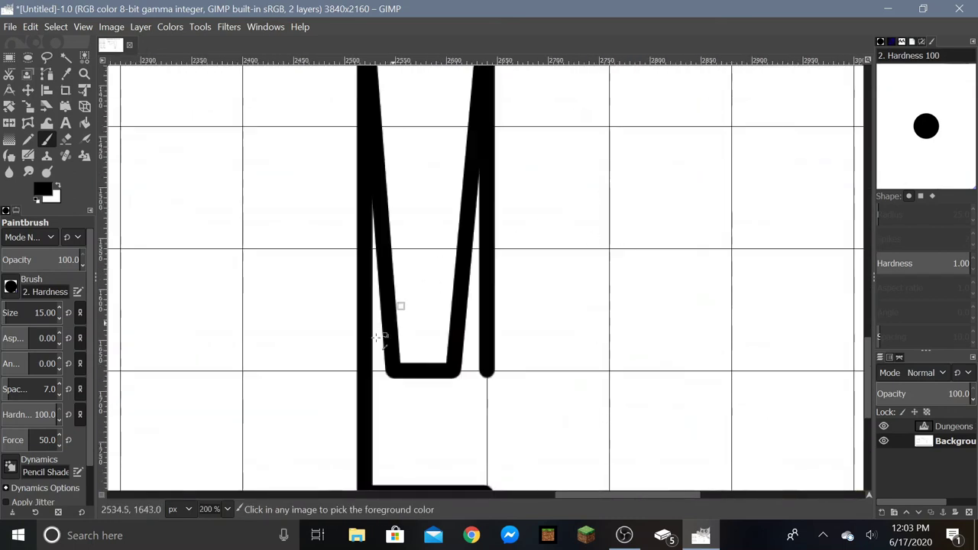
{"action": "left_click", "coordinate": [393, 309]}
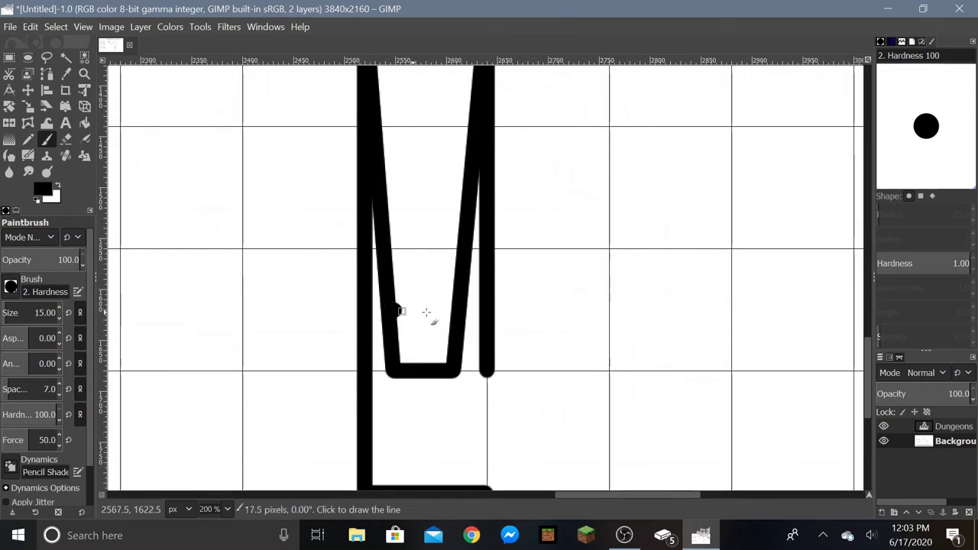
{"action": "left_click", "coordinate": [451, 309], "text": "shift"}
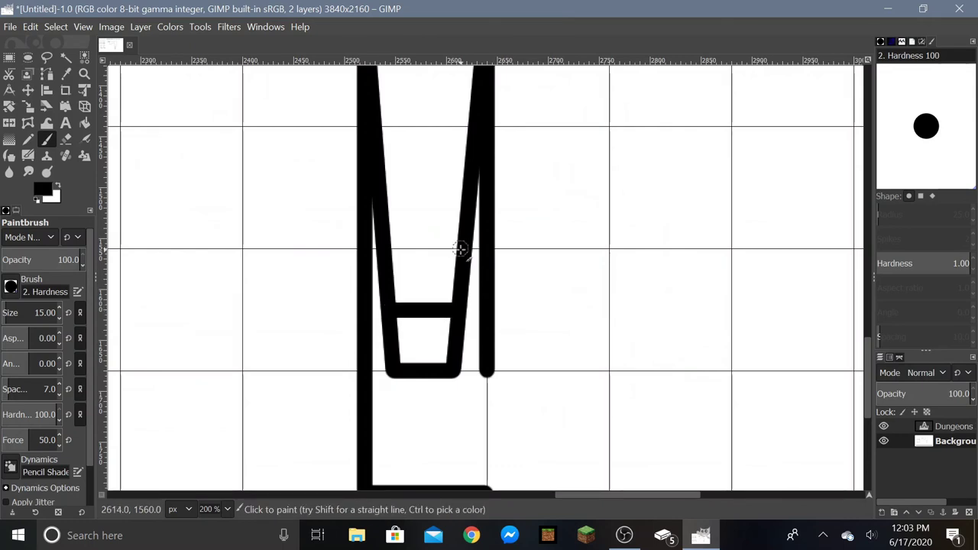
{"action": "left_click", "coordinate": [460, 249]}
{"action": "left_click", "coordinate": [391, 246], "text": "shift"}
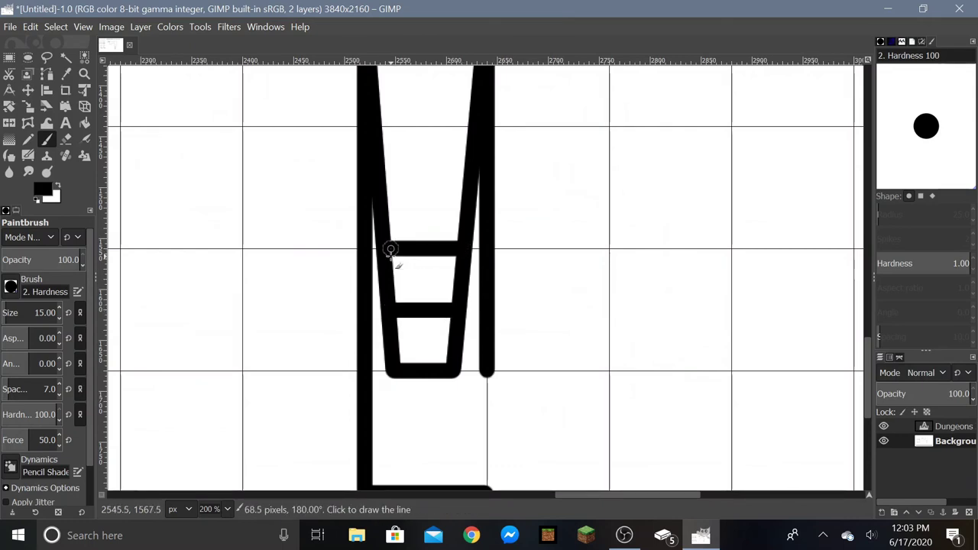
{"action": "left_click", "coordinate": [379, 187]}
{"action": "left_click", "coordinate": [454, 184], "text": "shift"}
{"action": "scroll", "coordinate": [468, 206], "scroll_direction": "up", "scroll_amount": 3}
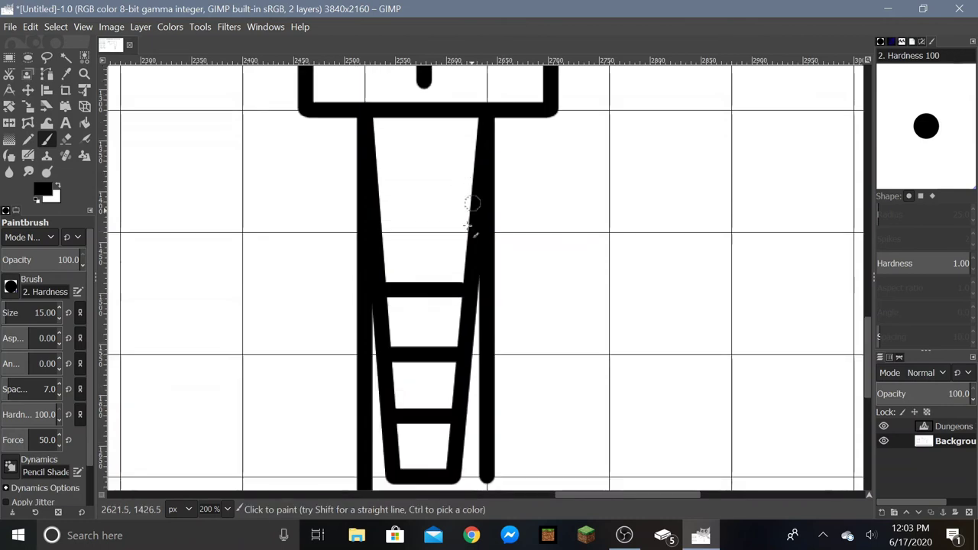
{"action": "left_click", "coordinate": [473, 232]}
{"action": "left_click", "coordinate": [379, 230], "text": "shift"}
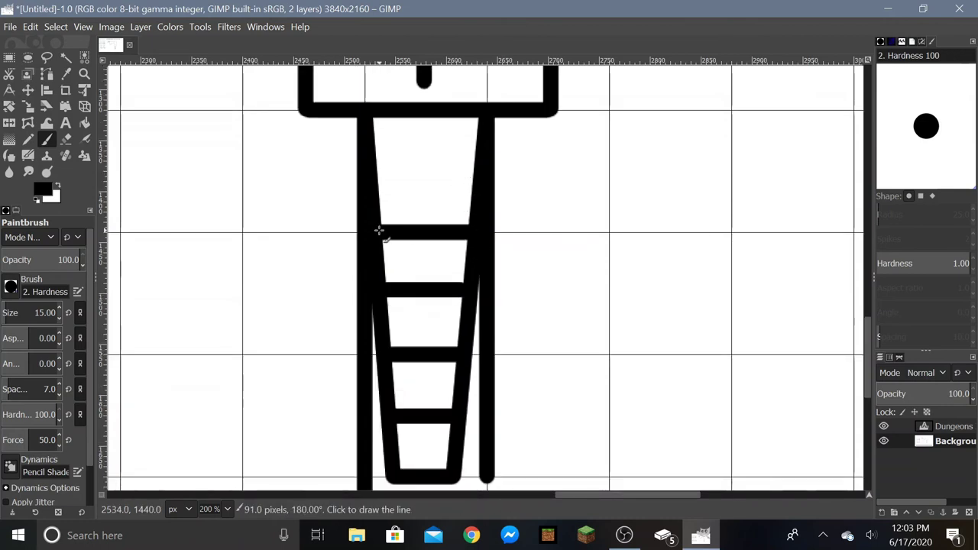
{"action": "left_click", "coordinate": [475, 166], "text": "shift"}
{"action": "scroll", "coordinate": [461, 218], "scroll_direction": "down", "scroll_amount": 4}
{"action": "scroll", "coordinate": [472, 330], "scroll_direction": "up", "scroll_amount": 2}
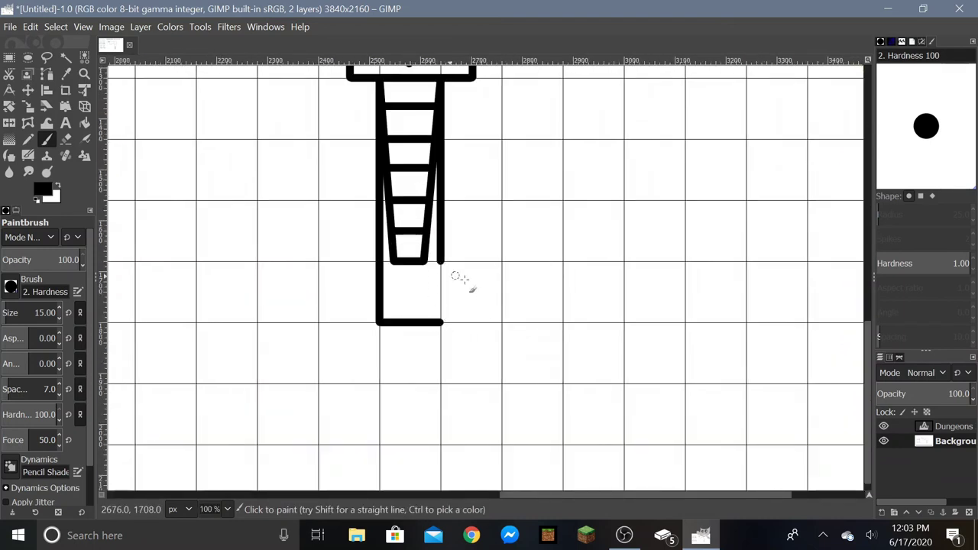
Draw two parallel horizontal walls running right from the foot of the second staircase.
{"action": "scroll", "coordinate": [462, 286], "scroll_direction": "up", "scroll_amount": 1}
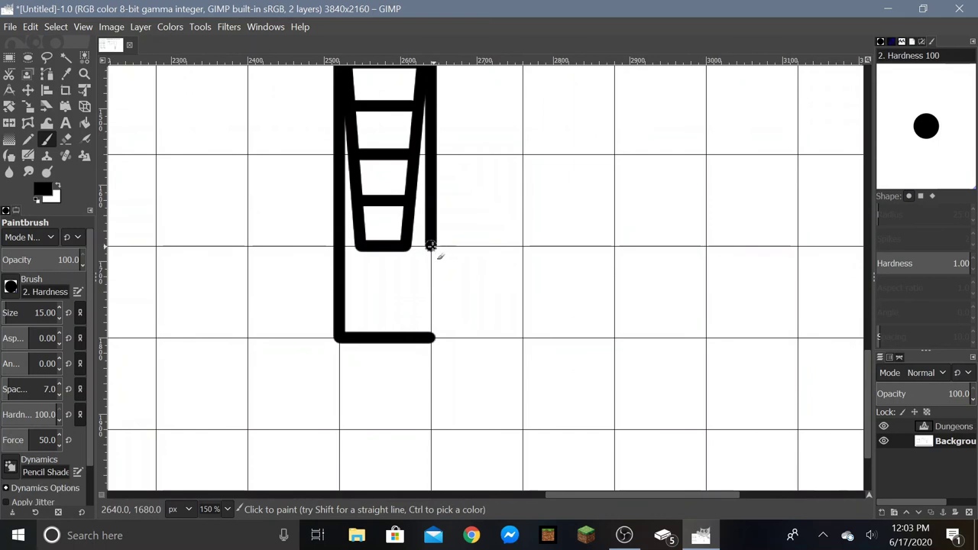
{"action": "left_click", "coordinate": [522, 246], "text": "shift"}
{"action": "left_click", "coordinate": [431, 338]}
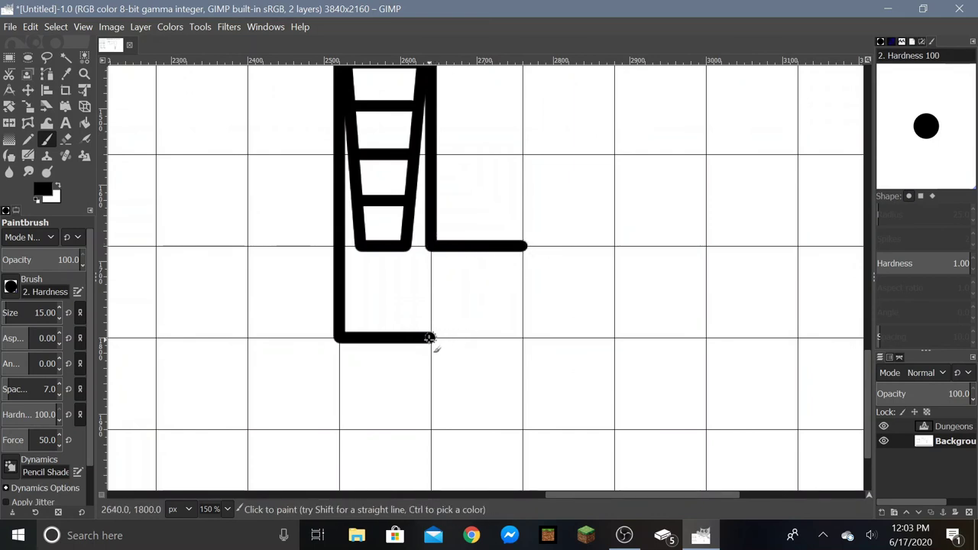
{"action": "left_click", "coordinate": [522, 338], "text": "shift"}
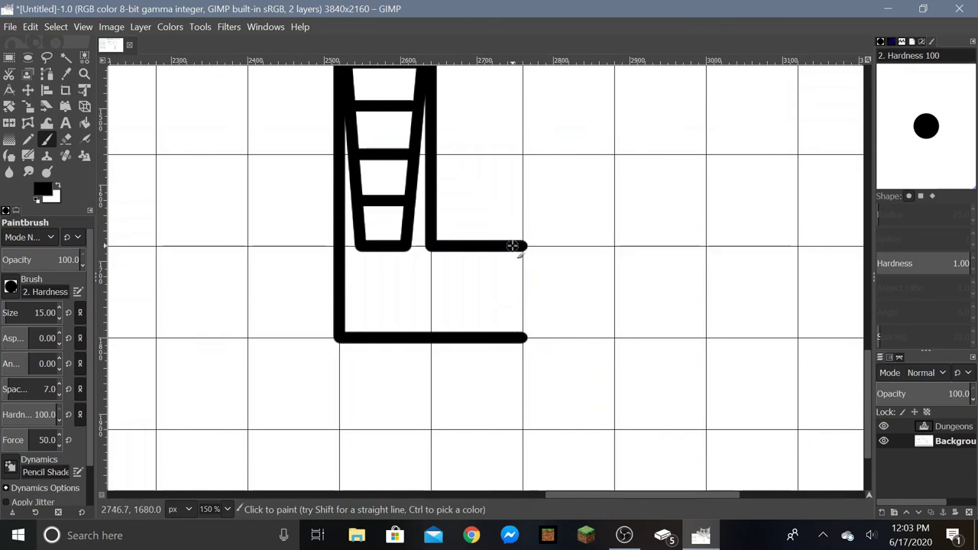
{"action": "left_click_drag", "start_coordinate": [512, 246], "coordinate": [538, 246]}
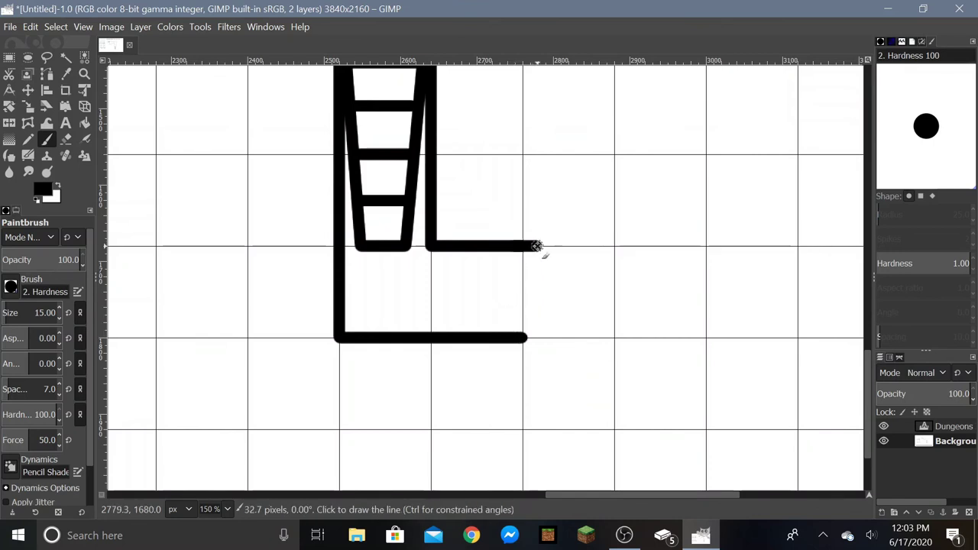
{"action": "left_click", "coordinate": [532, 338], "text": "shift"}
Reduce the brush size to 5 and start a thin line at the lower wall's end.
{"action": "left_click", "coordinate": [33, 312]}
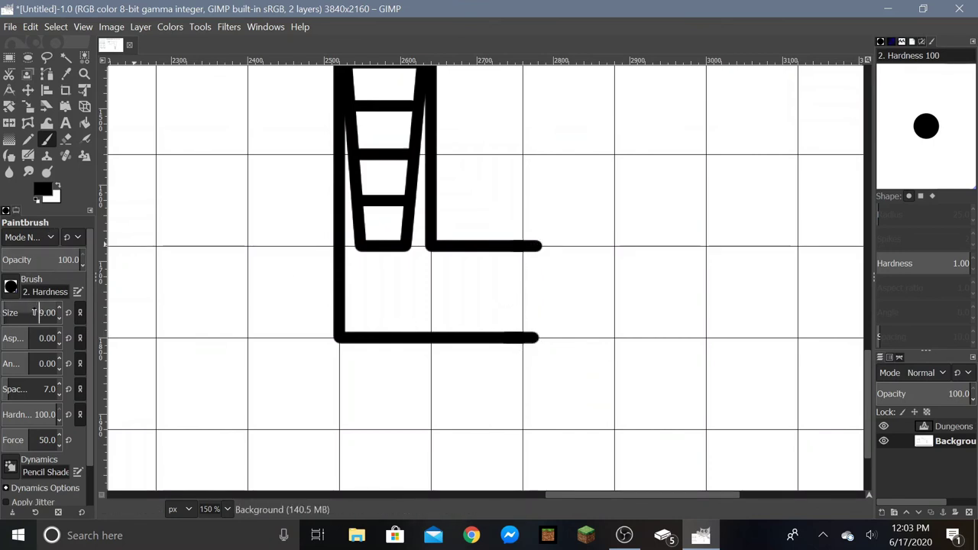
{"action": "left_click", "coordinate": [522, 338]}
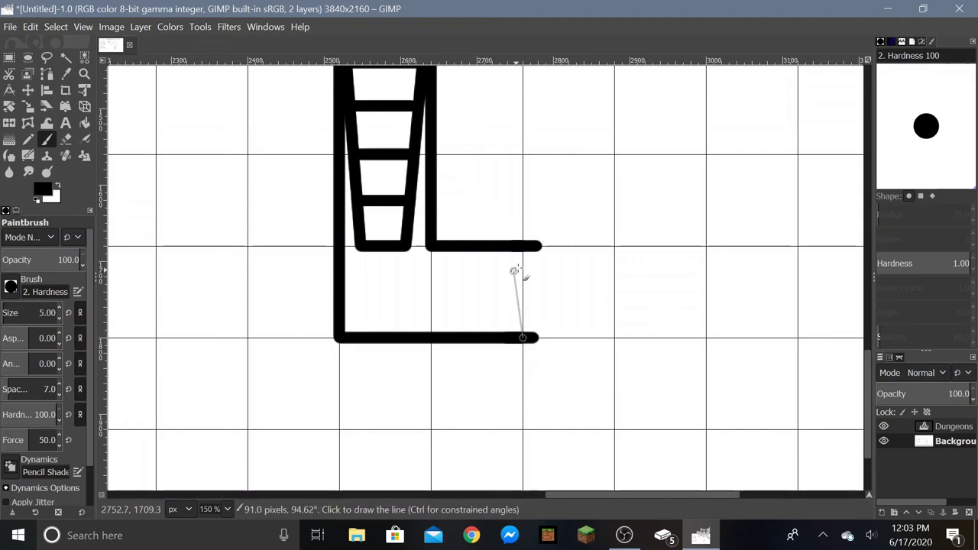
{"action": "scroll", "coordinate": [531, 365], "scroll_direction": "down", "scroll_amount": 3}
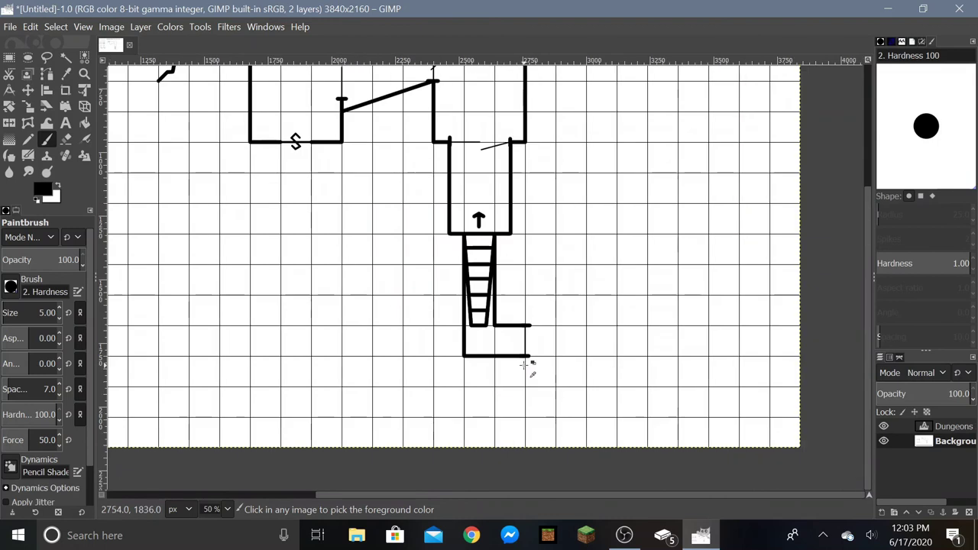
Draw walls below the secret door and a trapezoid ladder with rungs between them.
{"action": "scroll", "coordinate": [236, 148], "scroll_direction": "up", "scroll_amount": 3}
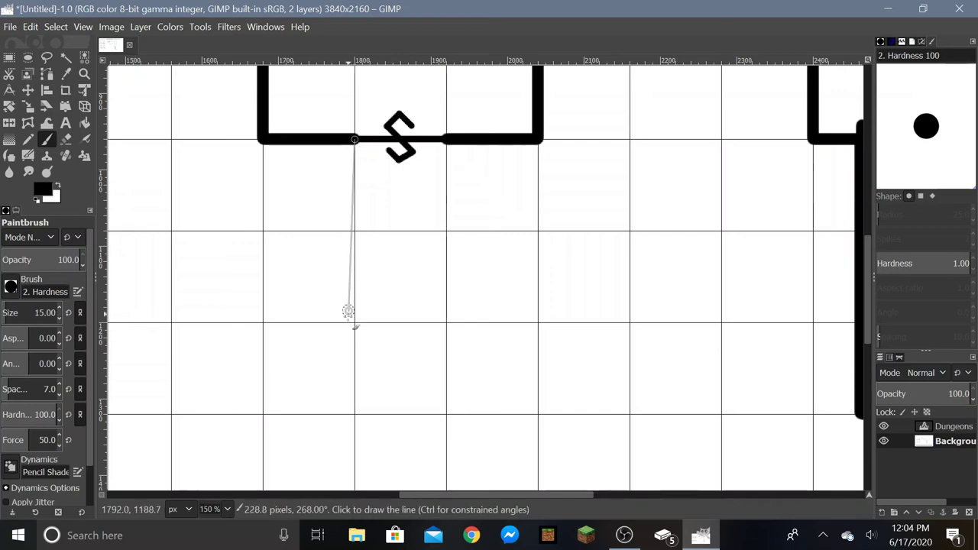
{"action": "left_click", "coordinate": [353, 415], "text": "shift"}
{"action": "left_click", "coordinate": [447, 415]}
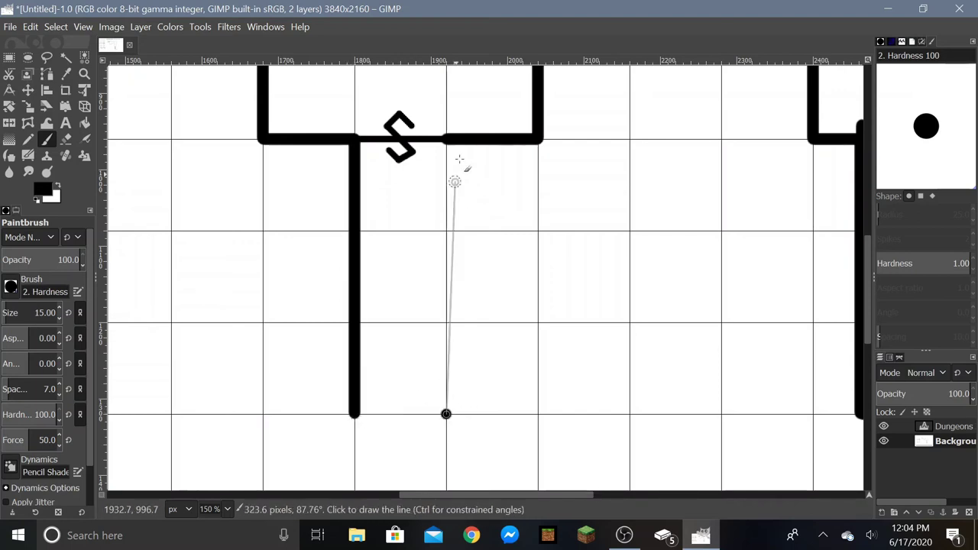
{"action": "left_click", "coordinate": [447, 139], "text": "shift"}
{"action": "left_click", "coordinate": [365, 142]}
{"action": "left_click", "coordinate": [374, 415], "text": "shift"}
{"action": "left_click", "coordinate": [428, 415], "text": "shift"}
{"action": "left_click", "coordinate": [439, 142], "text": "shift"}
{"action": "left_click", "coordinate": [364, 182]}
{"action": "left_click", "coordinate": [437, 181], "text": "shift"}
{"action": "scroll", "coordinate": [415, 408], "scroll_direction": "down", "scroll_amount": 3}
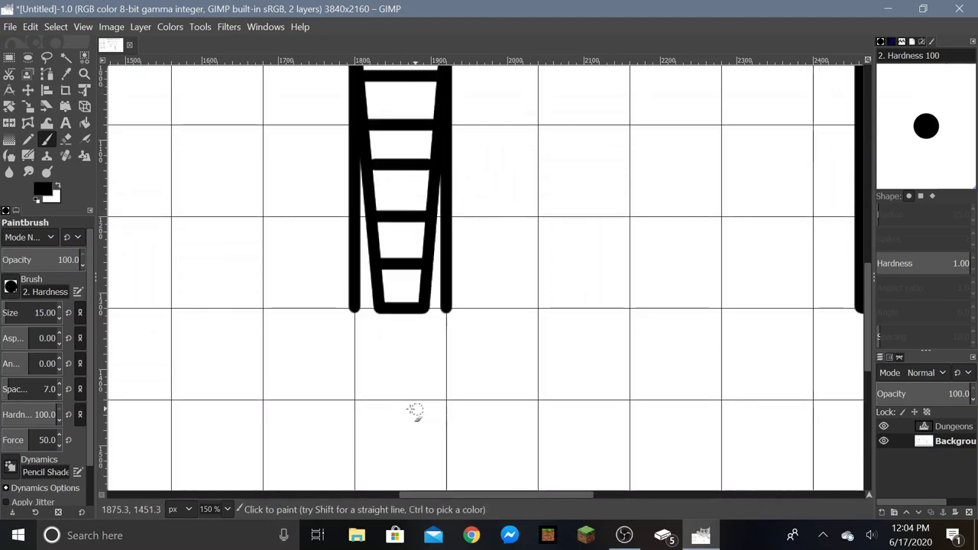
{"action": "scroll", "coordinate": [405, 360], "scroll_direction": "up", "scroll_amount": 3}
Draw an upward arrow below the new ladder.
{"action": "left_click", "coordinate": [399, 425]}
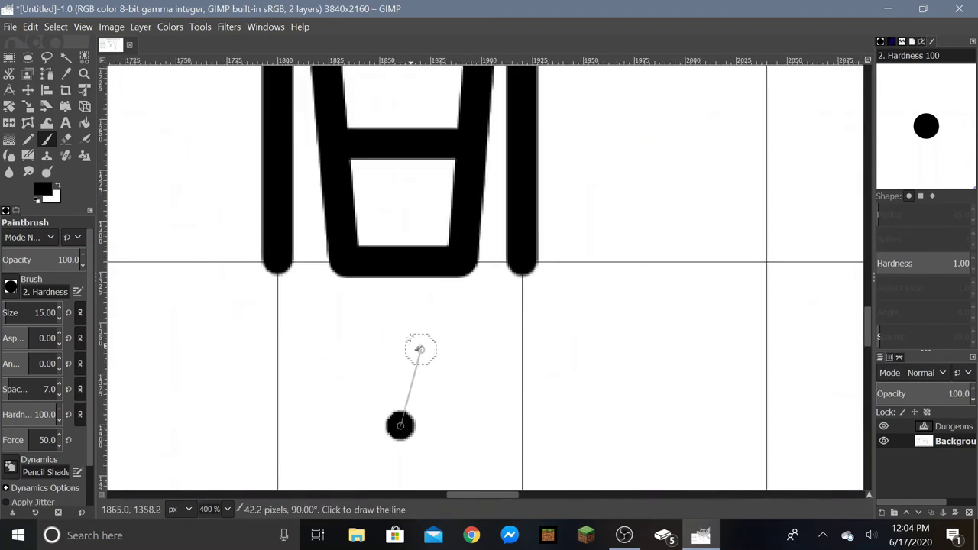
{"action": "left_click", "coordinate": [400, 328], "text": "shift"}
{"action": "left_click", "coordinate": [437, 349], "text": "shift"}
{"action": "left_click", "coordinate": [398, 328]}
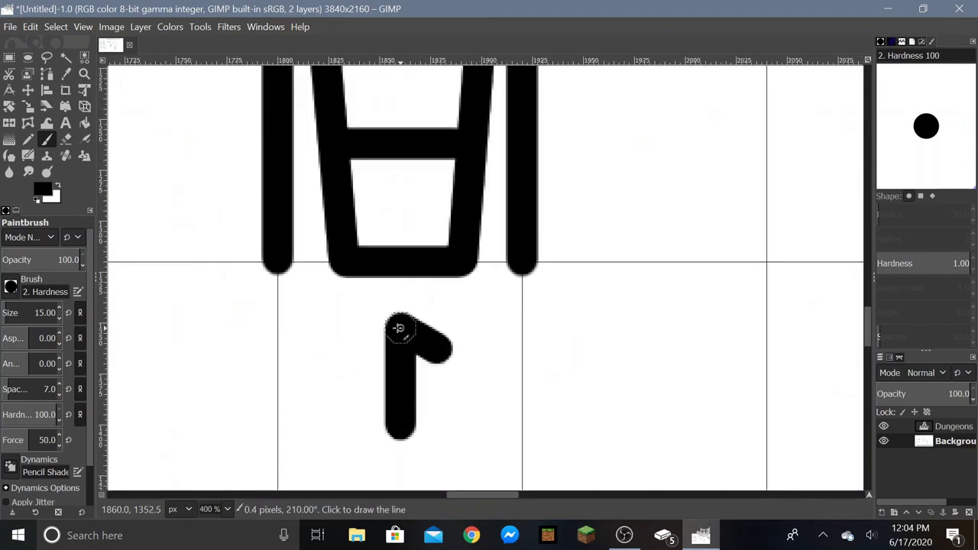
{"action": "left_click", "coordinate": [357, 349], "text": "shift"}
Extend the passage's left wall past the arrow and close the bottom with a horizontal wall.
{"action": "scroll", "coordinate": [458, 353], "scroll_direction": "down", "scroll_amount": 1}
{"action": "scroll", "coordinate": [458, 354], "scroll_direction": "down", "scroll_amount": 4}
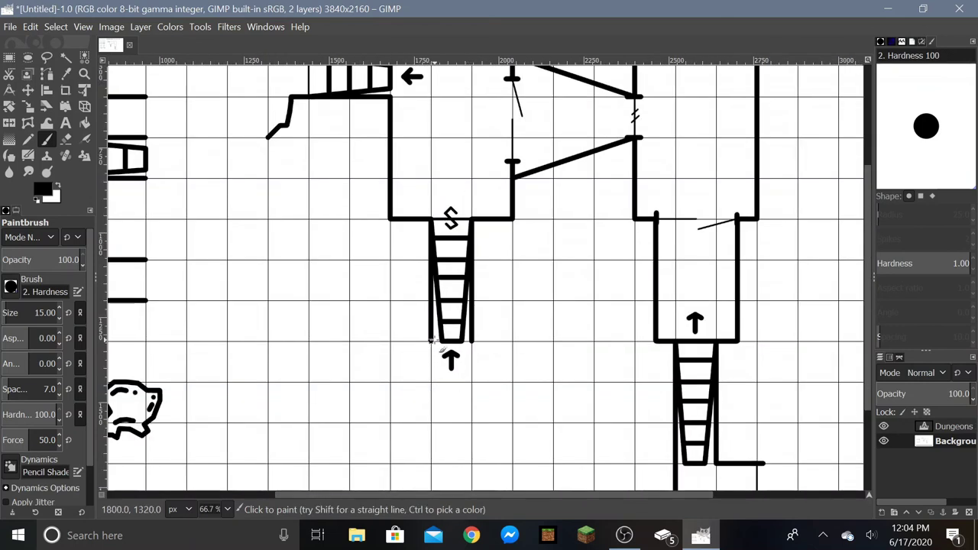
{"action": "scroll", "coordinate": [432, 343], "scroll_direction": "up", "scroll_amount": 4}
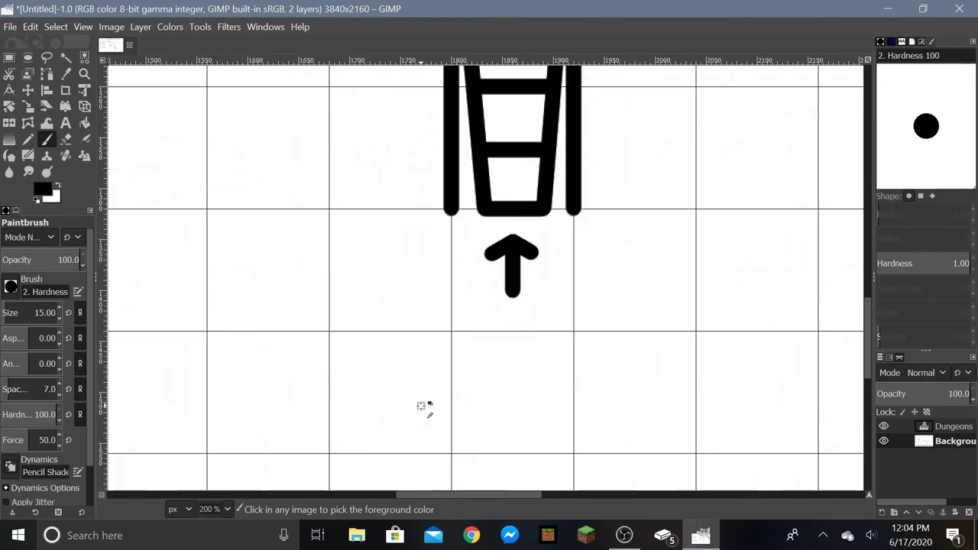
{"action": "left_click", "coordinate": [467, 294], "text": "shift"}
{"action": "left_click", "coordinate": [649, 294], "text": "shift"}
{"action": "scroll", "coordinate": [649, 293], "scroll_direction": "down", "scroll_amount": 6}
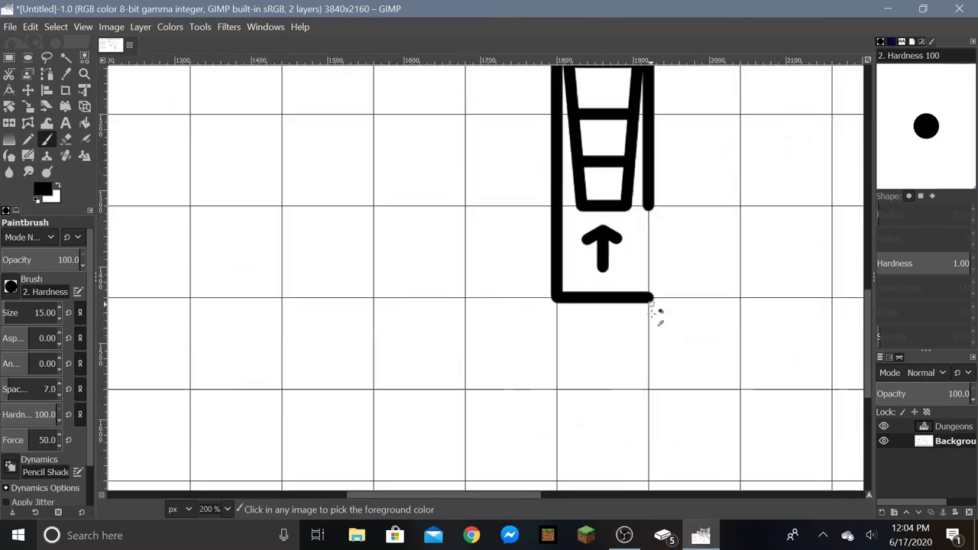
{"action": "scroll", "coordinate": [786, 287], "scroll_direction": "up", "scroll_amount": 2}
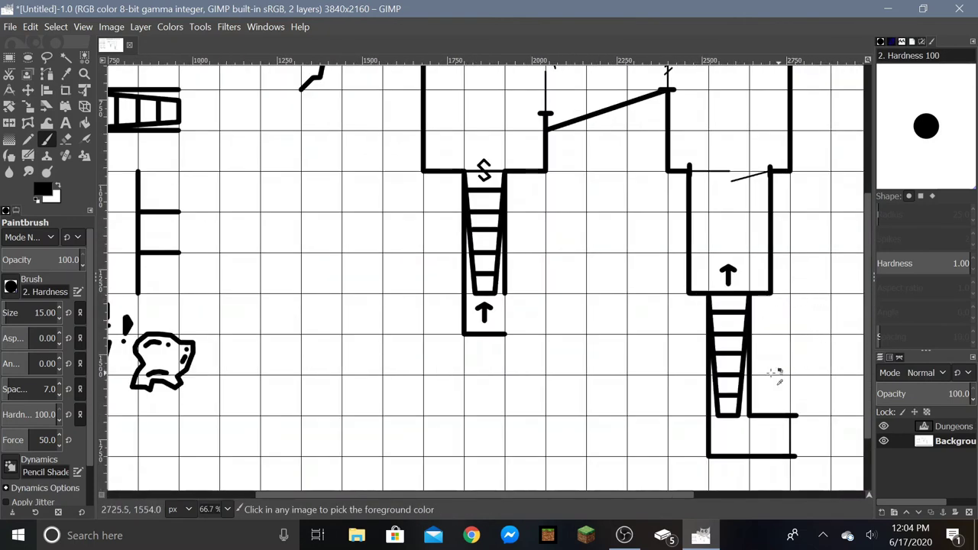
{"action": "scroll", "coordinate": [497, 345], "scroll_direction": "up", "scroll_amount": 1}
Undo the bottom wall, extend the left wall lower, and redraw a shorter closing line.
{"action": "key", "text": "ctrl+z"}
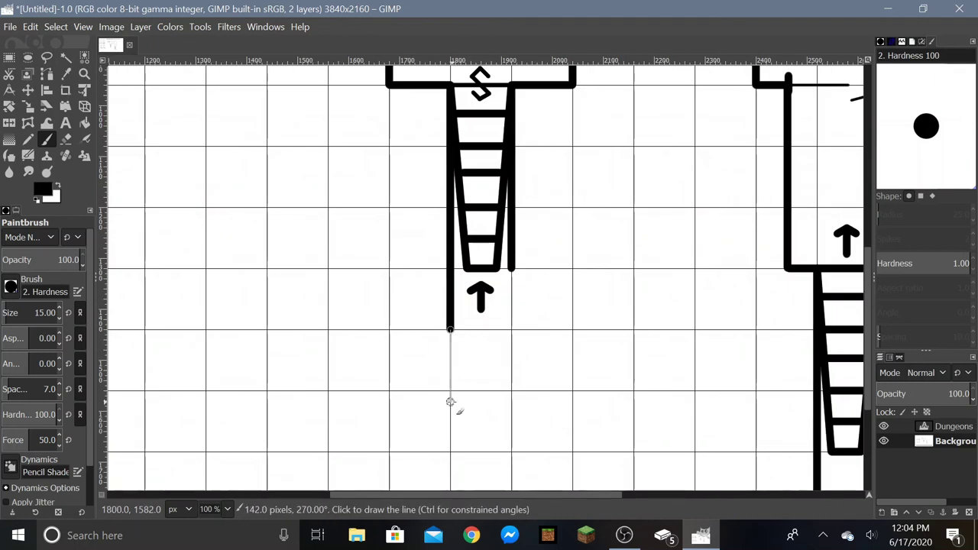
{"action": "left_click", "coordinate": [450, 390], "text": "shift"}
{"action": "left_click", "coordinate": [513, 390], "text": "shift"}
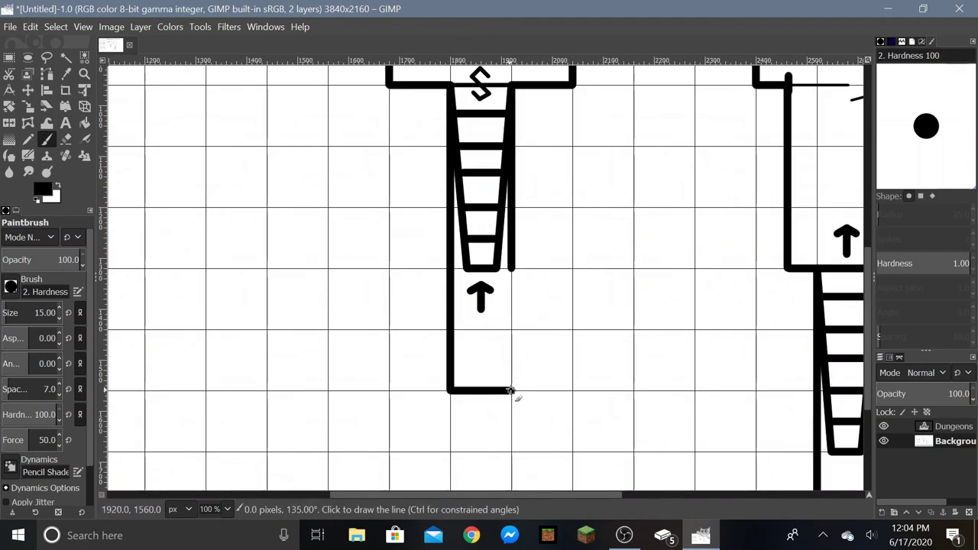
Run the upper and lower corridor walls across to the right-hand ladder.
{"action": "left_click", "coordinate": [512, 269]}
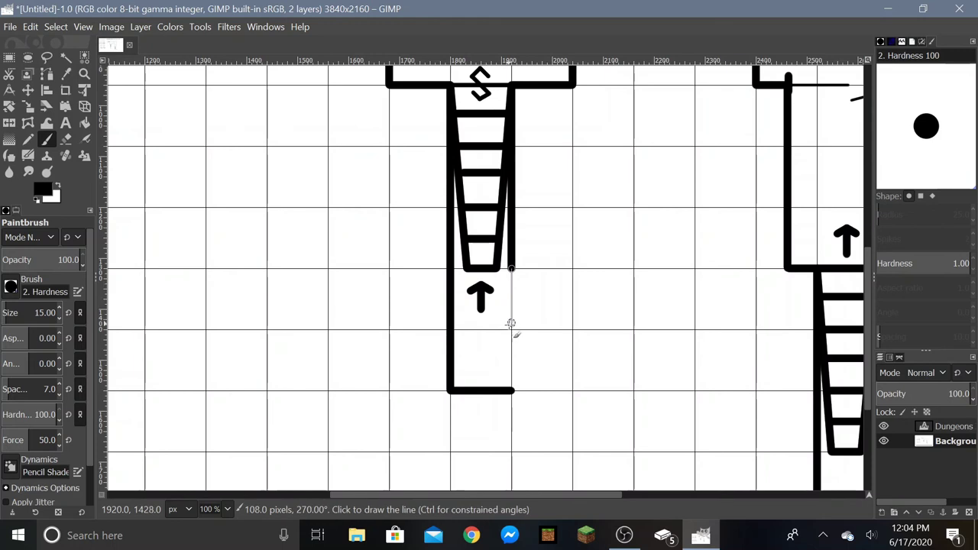
{"action": "left_click", "coordinate": [511, 329], "text": "shift"}
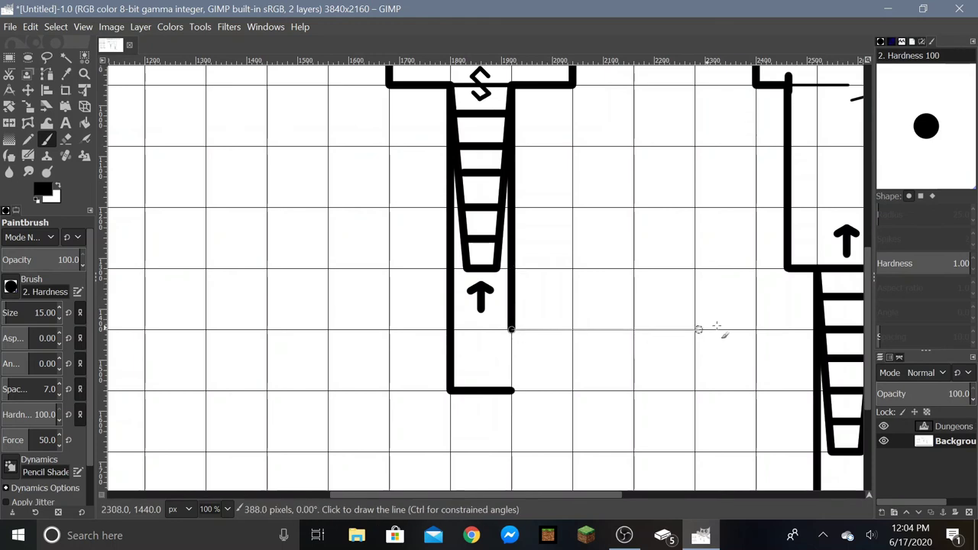
{"action": "left_click", "coordinate": [816, 329], "text": "shift"}
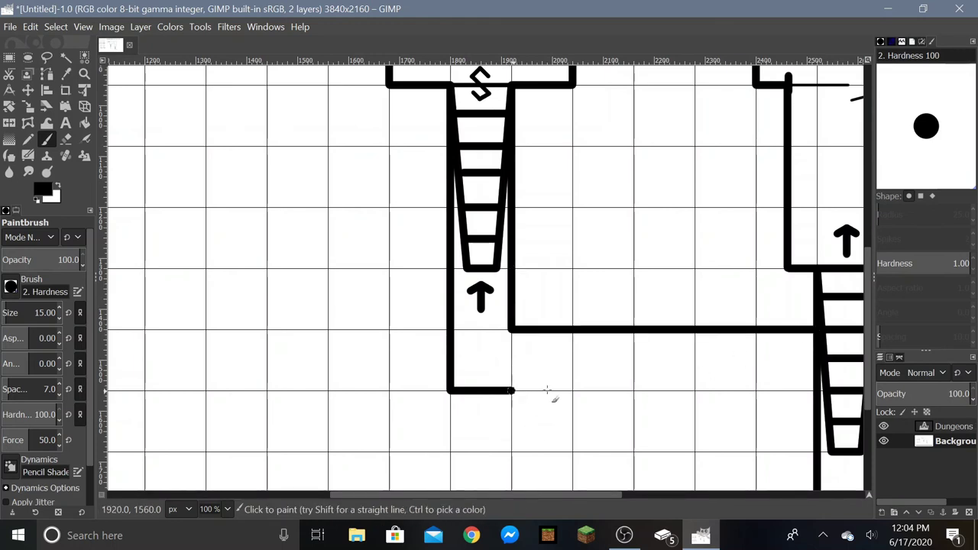
{"action": "left_click", "coordinate": [816, 390], "text": "shift"}
{"action": "scroll", "coordinate": [736, 420], "scroll_direction": "down", "scroll_amount": 4}
{"action": "scroll", "coordinate": [823, 393], "scroll_direction": "up", "scroll_amount": 3}
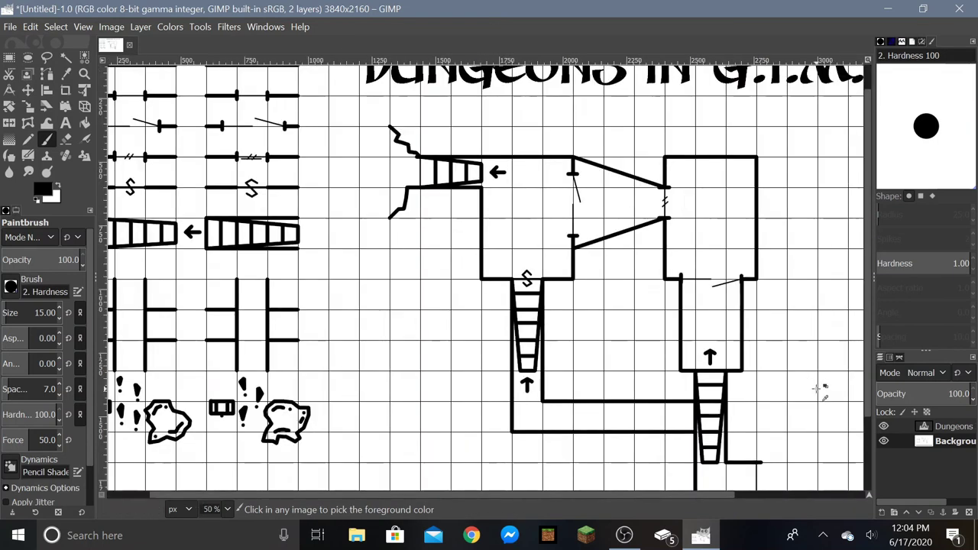
{"action": "scroll", "coordinate": [703, 413], "scroll_direction": "up", "scroll_amount": 2}
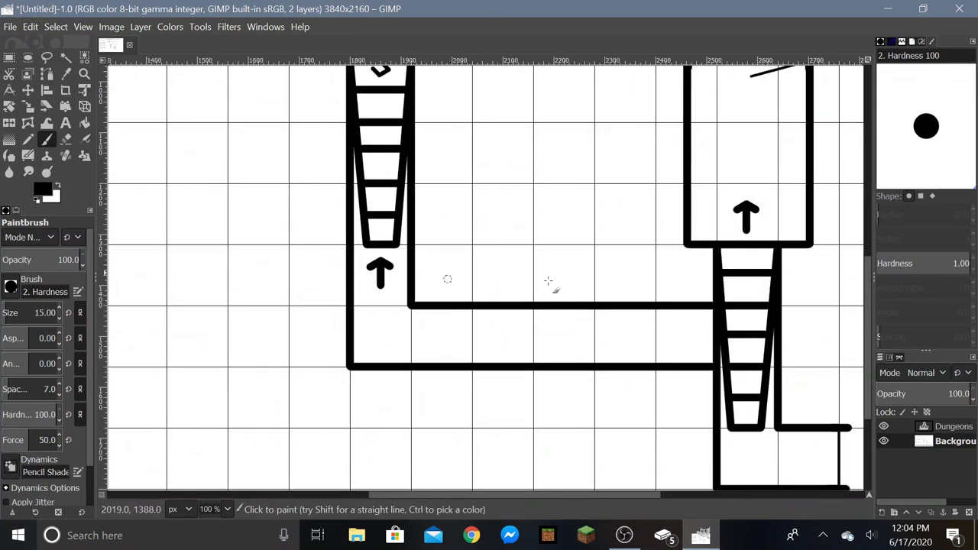
{"action": "scroll", "coordinate": [849, 337], "scroll_direction": "down", "scroll_amount": 3}
{"action": "scroll", "coordinate": [844, 344], "scroll_direction": "up", "scroll_amount": 5}
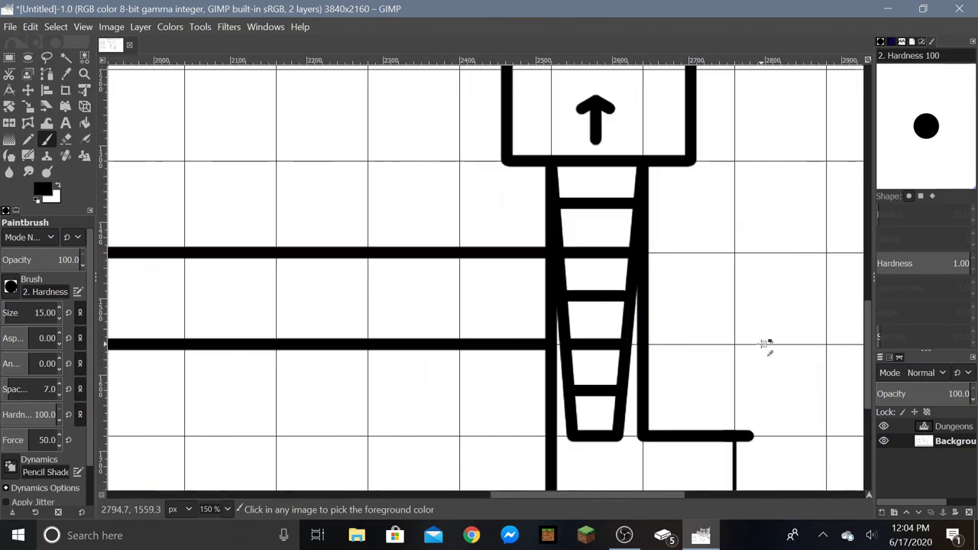
{"action": "scroll", "coordinate": [604, 495], "scroll_direction": "right", "scroll_amount": 5}
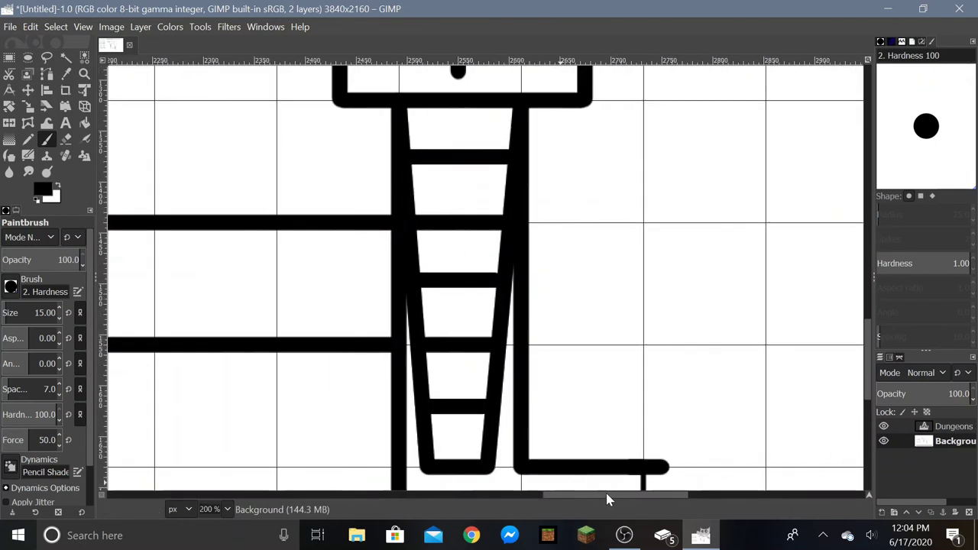
{"action": "scroll", "coordinate": [530, 391], "scroll_direction": "down", "scroll_amount": 1}
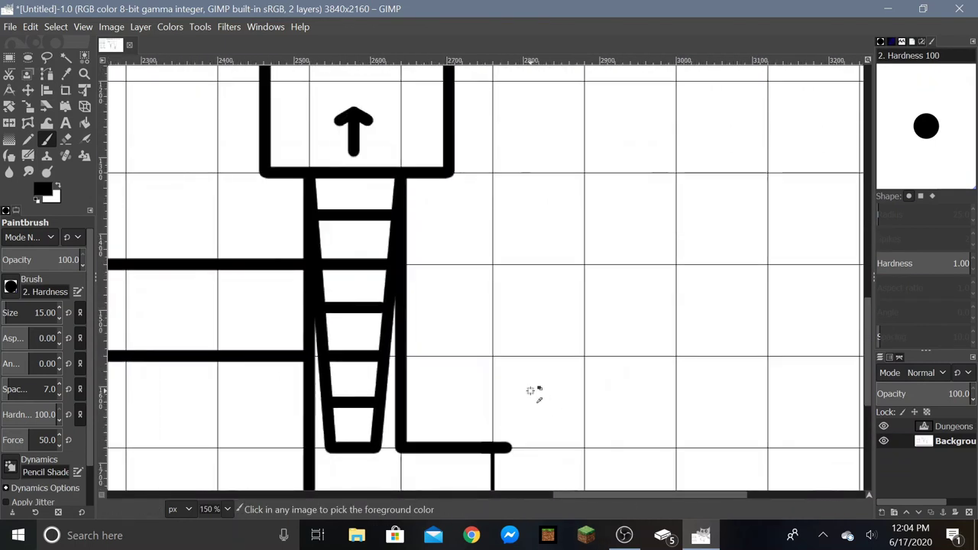
Continue both corridor walls a short way past the right ladder.
{"action": "left_click", "coordinate": [401, 265]}
{"action": "left_click", "coordinate": [496, 264], "text": "shift"}
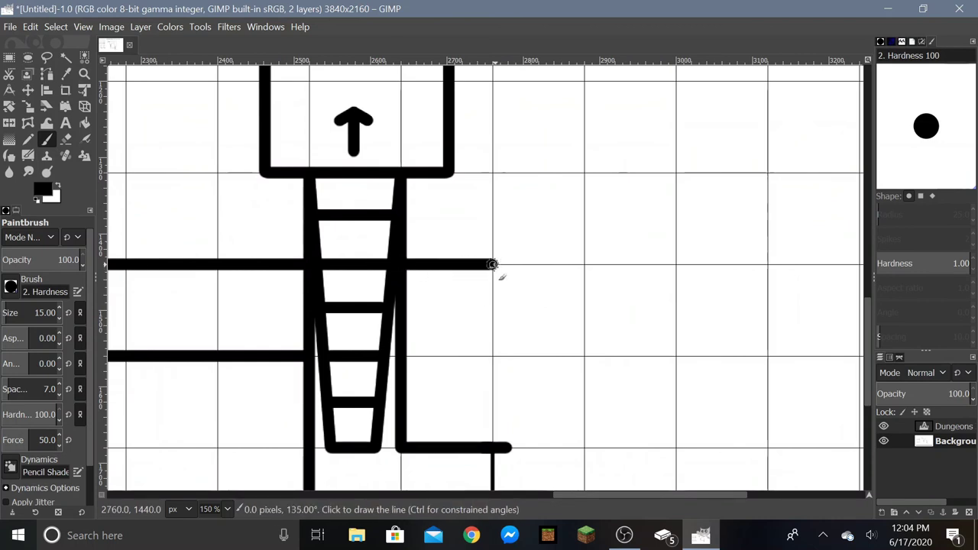
{"action": "left_click", "coordinate": [401, 356]}
{"action": "left_click", "coordinate": [494, 356], "text": "shift"}
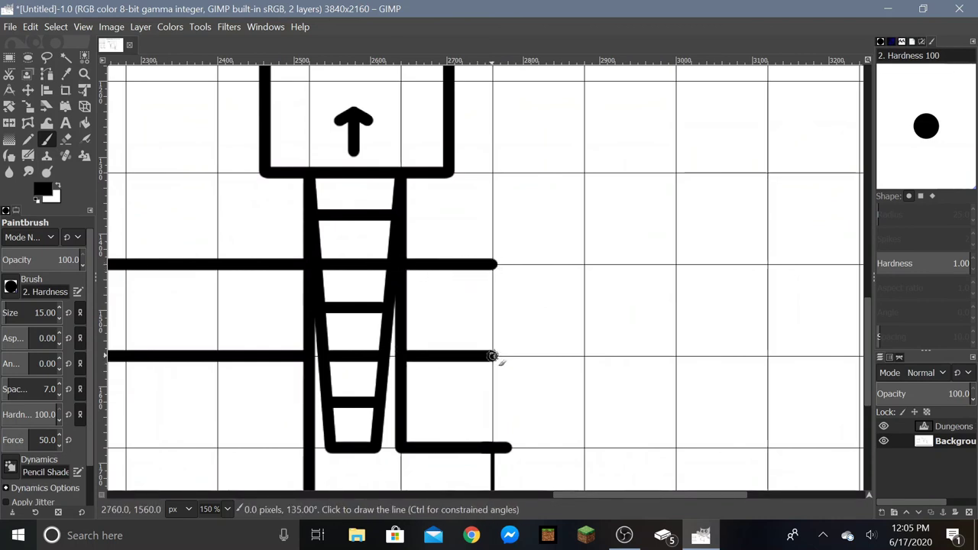
{"action": "scroll", "coordinate": [470, 341], "scroll_direction": "down", "scroll_amount": 2}
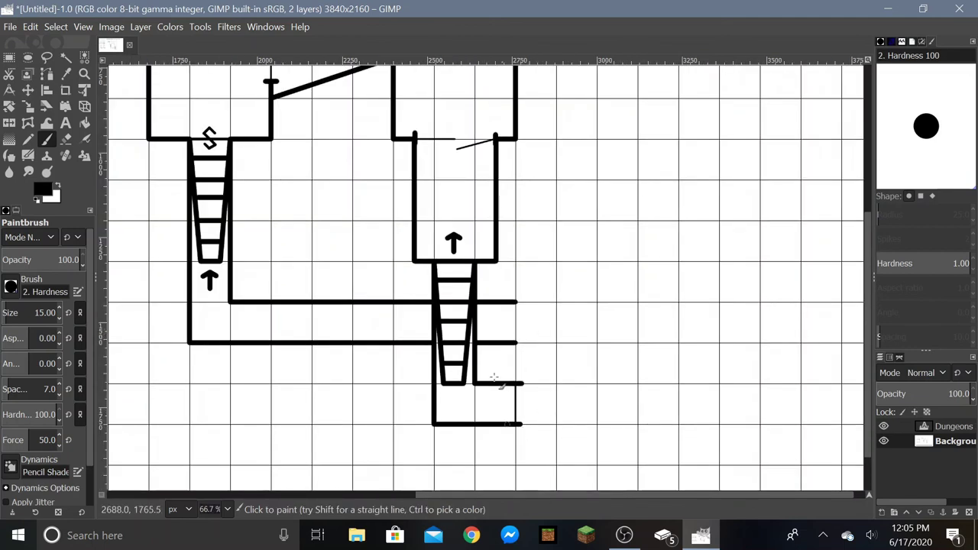
Draw the new room's top wall and its right wall.
{"action": "scroll", "coordinate": [517, 329], "scroll_direction": "up", "scroll_amount": 1}
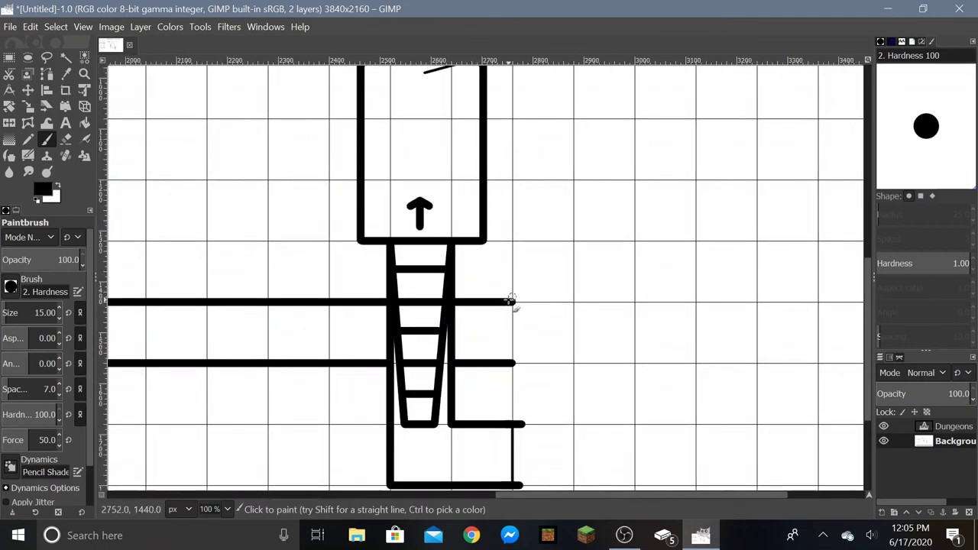
{"action": "left_click", "coordinate": [512, 241], "text": "shift"}
{"action": "left_click", "coordinate": [757, 242], "text": "shift"}
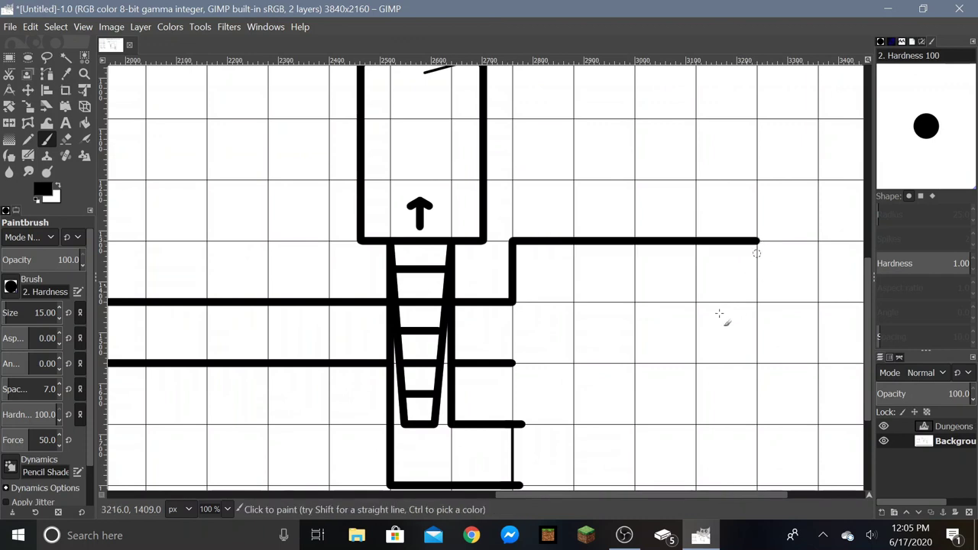
{"action": "scroll", "coordinate": [720, 316], "scroll_direction": "down", "scroll_amount": 2}
{"action": "scroll", "coordinate": [770, 230], "scroll_direction": "down", "scroll_amount": 1}
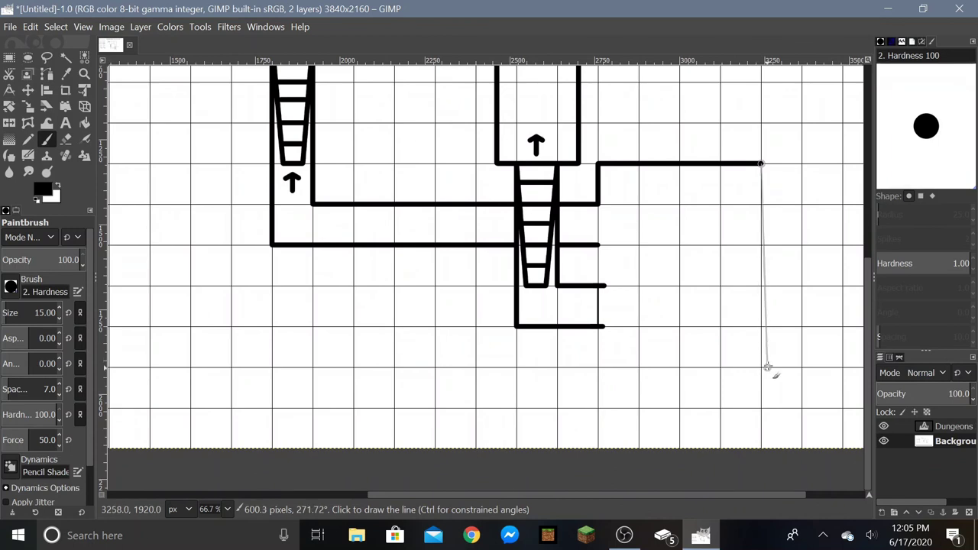
{"action": "left_click", "coordinate": [761, 368], "text": "shift"}
Draw the room's bottom and left walls, joining the left wall to the corridor walls.
{"action": "left_click", "coordinate": [597, 367], "text": "shift"}
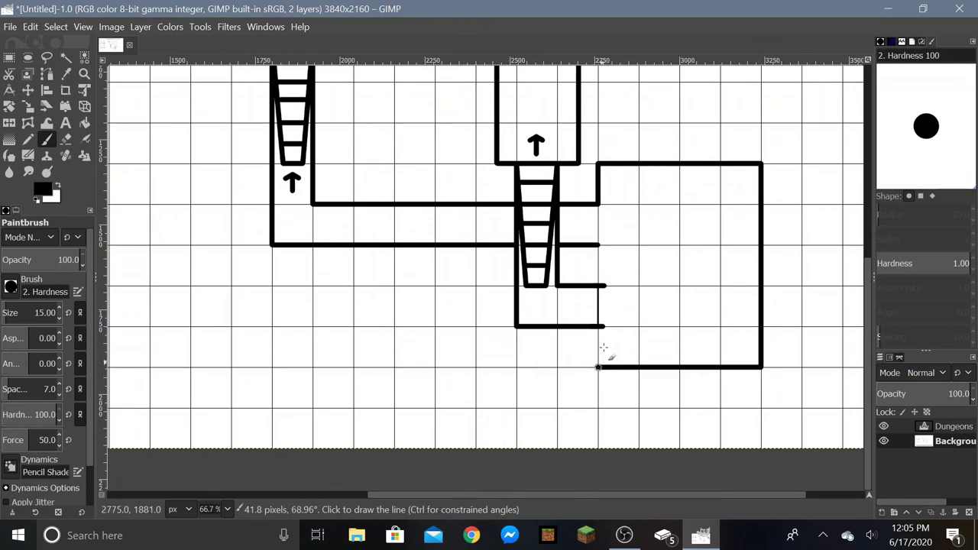
{"action": "left_click", "coordinate": [598, 326], "text": "shift"}
{"action": "scroll", "coordinate": [589, 246], "scroll_direction": "up", "scroll_amount": 3}
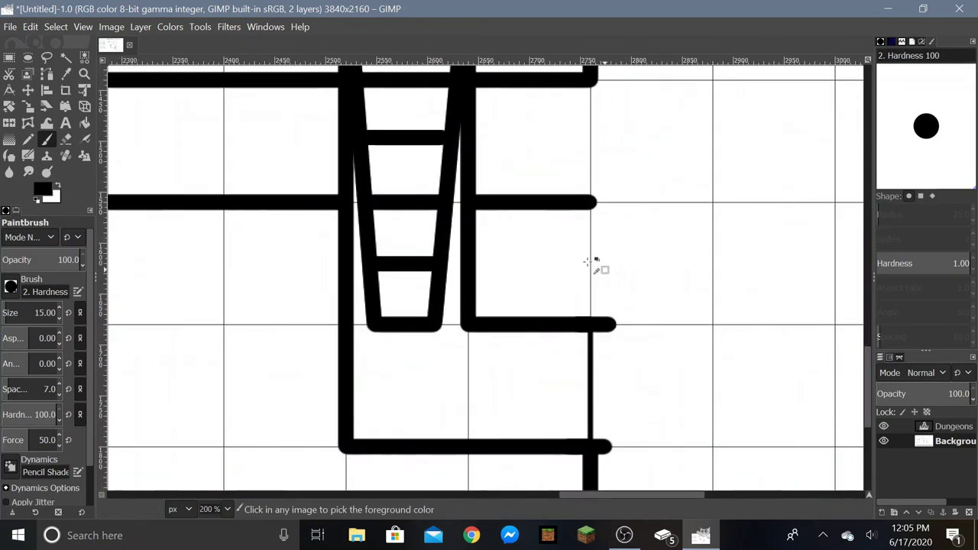
{"action": "left_click", "coordinate": [590, 324], "text": "shift"}
{"action": "scroll", "coordinate": [26, 315], "scroll_direction": "down", "scroll_amount": 1}
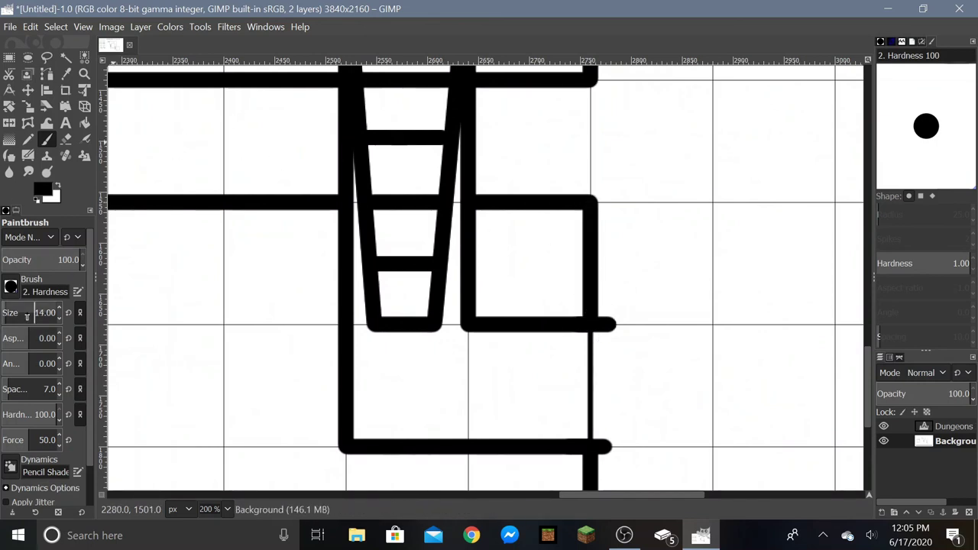
{"action": "scroll", "coordinate": [29, 316], "scroll_direction": "down", "scroll_amount": 2}
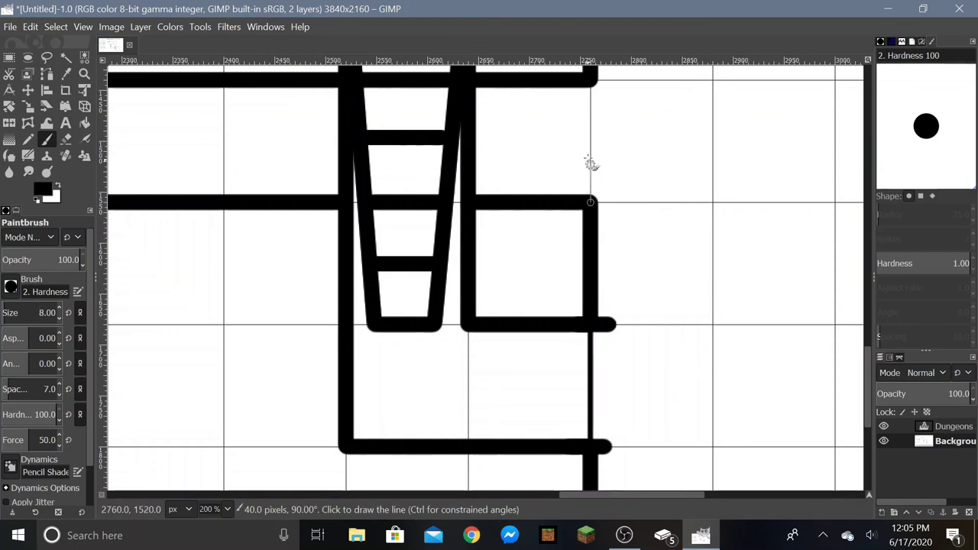
{"action": "left_click", "coordinate": [591, 80], "text": "shift"}
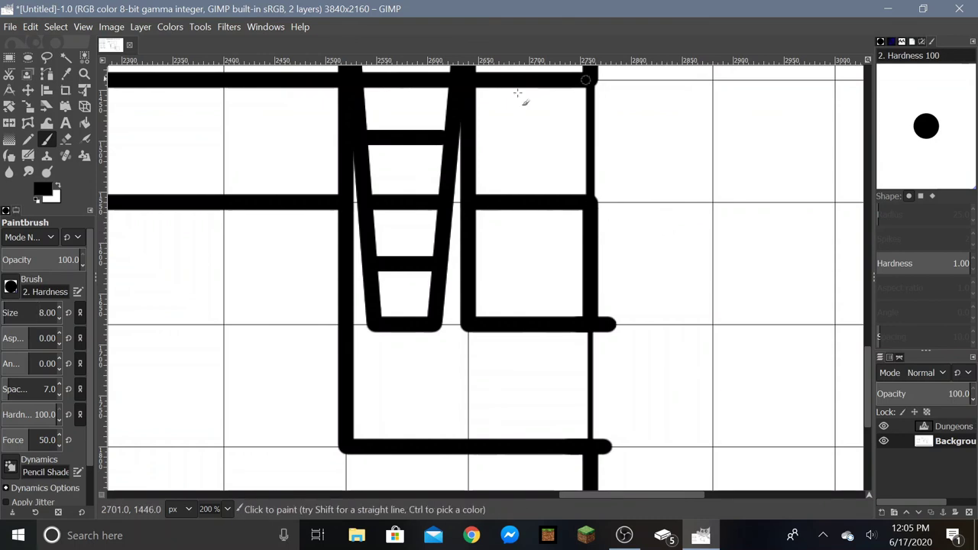
{"action": "scroll", "coordinate": [545, 109], "scroll_direction": "up", "scroll_amount": 1, "text": "ctrl"}
{"action": "scroll", "coordinate": [496, 191], "scroll_direction": "up", "scroll_amount": 1, "text": "ctrl"}
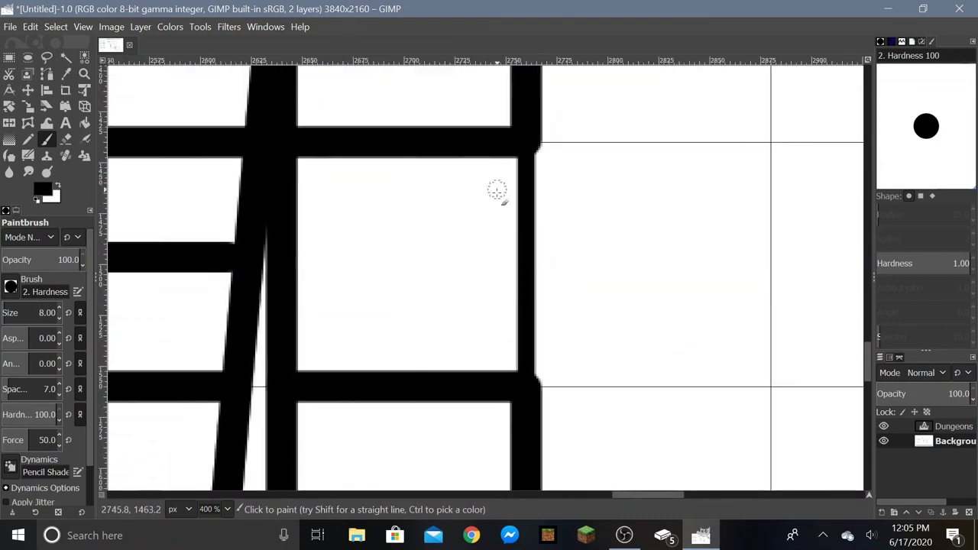
Draw an S of four short strokes across the room's left wall between the corridor walls.
{"action": "left_click", "coordinate": [470, 261], "text": "shift"}
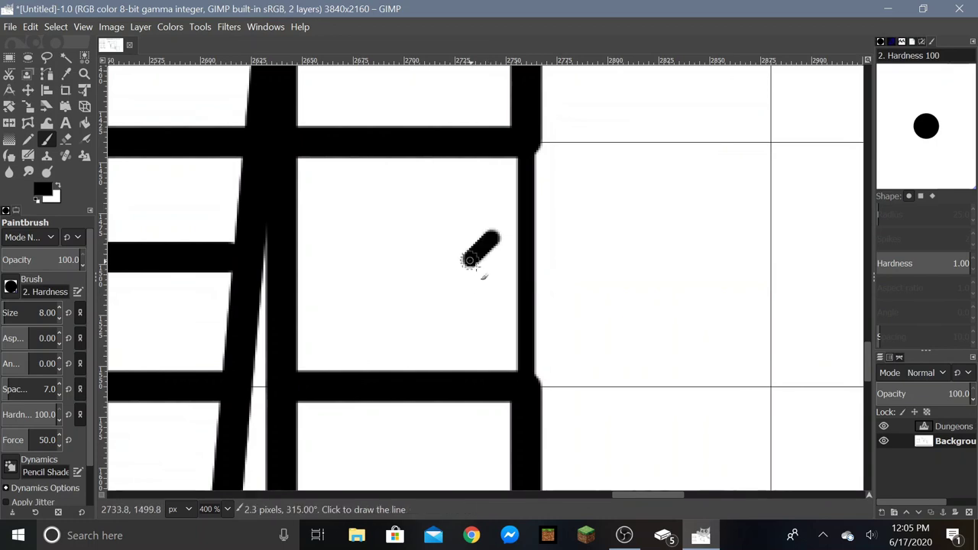
{"action": "left_click", "coordinate": [494, 285], "text": "shift"}
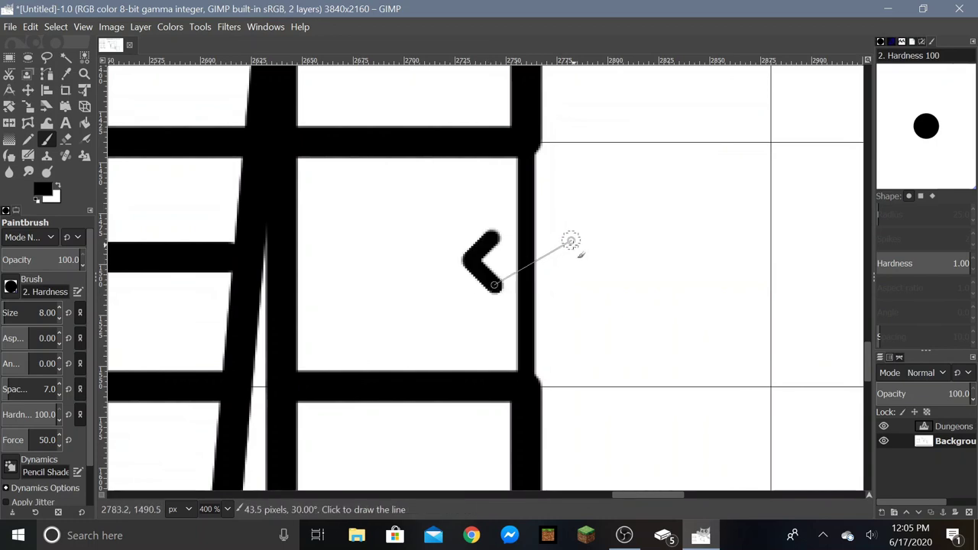
{"action": "left_click", "coordinate": [566, 240], "text": "shift"}
{"action": "left_click", "coordinate": [590, 266], "text": "shift"}
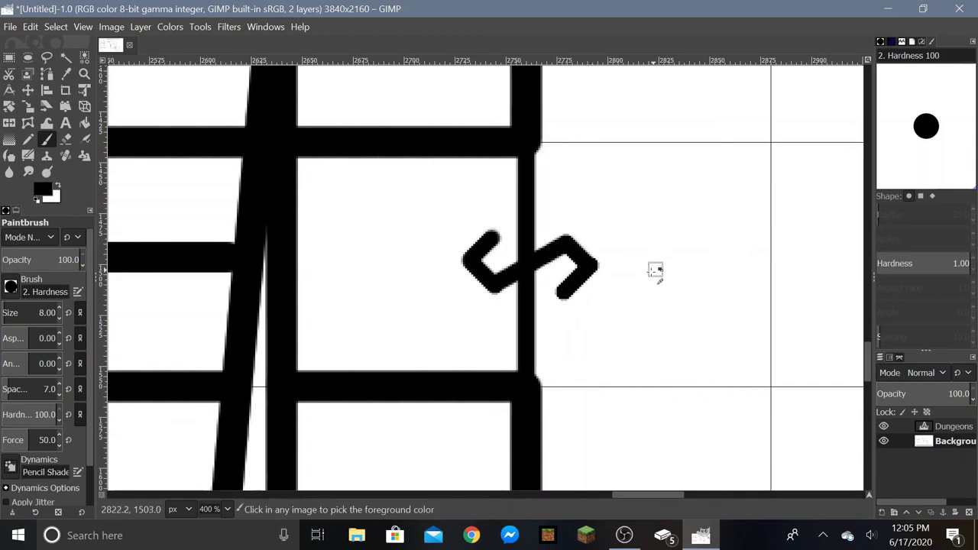
{"action": "scroll", "coordinate": [655, 268], "scroll_direction": "down", "scroll_amount": 7}
{"action": "scroll", "coordinate": [690, 336], "scroll_direction": "up", "scroll_amount": 4}
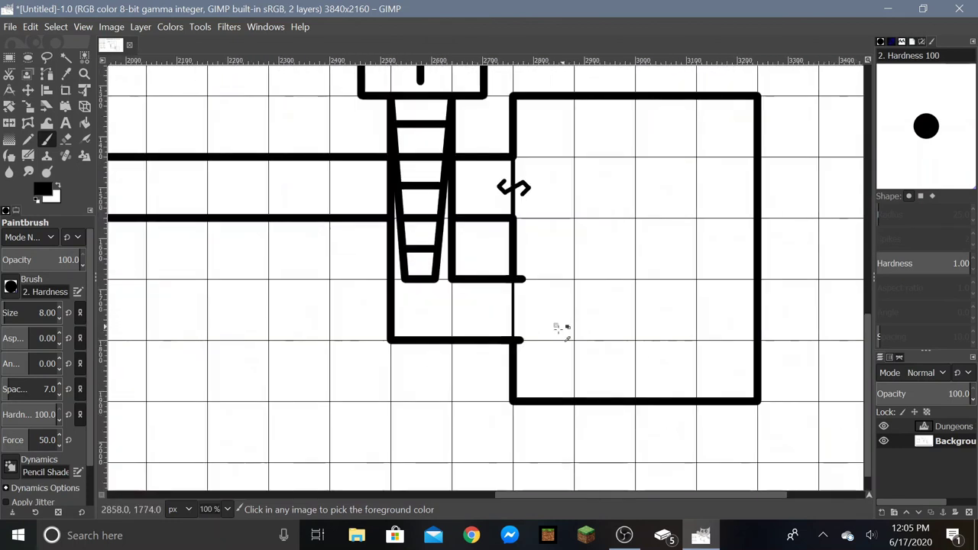
{"action": "scroll", "coordinate": [727, 290], "scroll_direction": "down", "scroll_amount": 2}
{"action": "scroll", "coordinate": [727, 294], "scroll_direction": "up", "scroll_amount": 2}
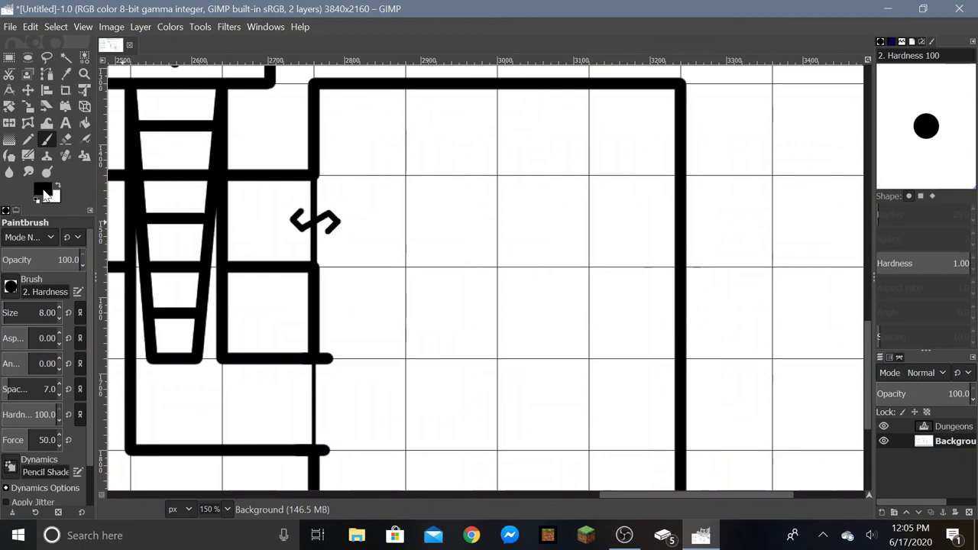
Set the foreground colour to dark grey (3c3c3c).
{"action": "left_click", "coordinate": [37, 196]}
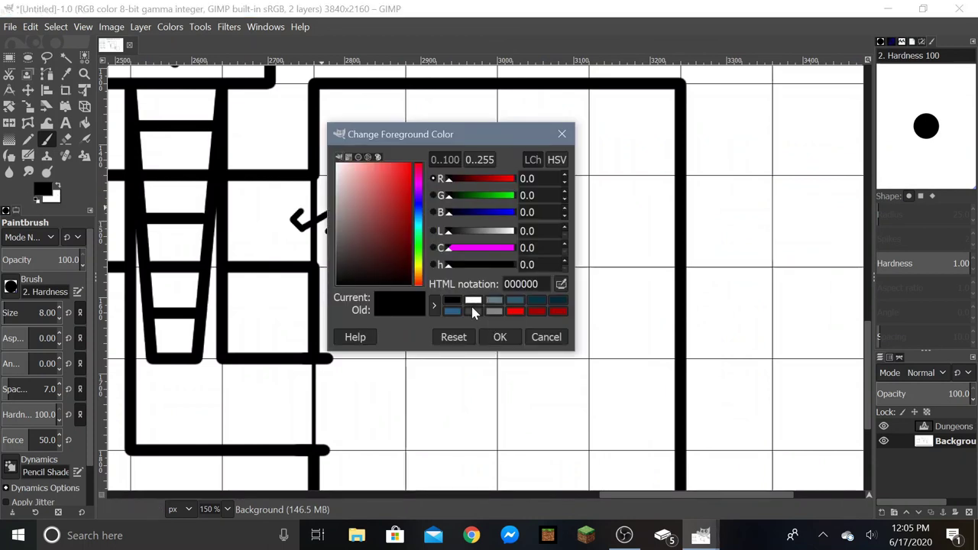
{"action": "left_click", "coordinate": [407, 282]}
{"action": "left_click", "coordinate": [452, 301]}
{"action": "left_click_drag", "start_coordinate": [359, 243], "coordinate": [333, 257]}
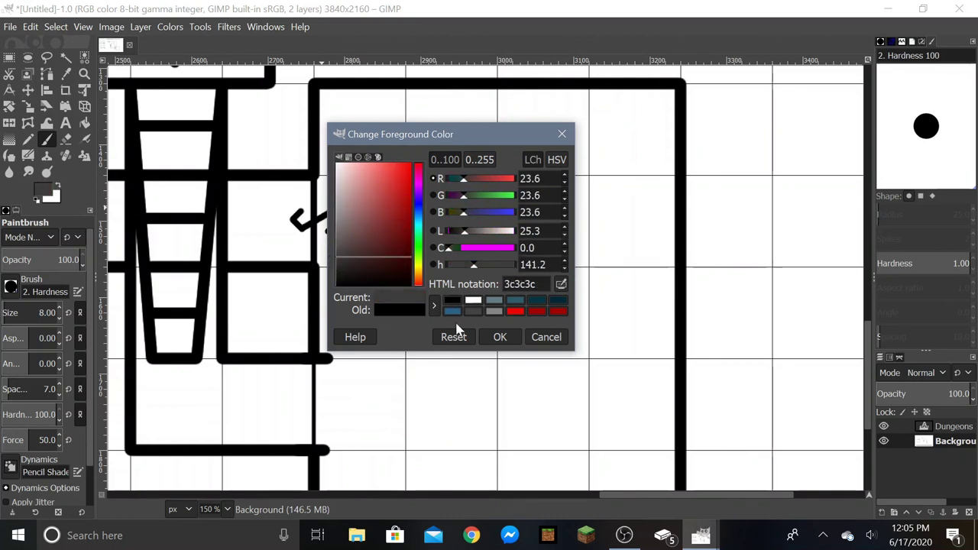
{"action": "left_click", "coordinate": [499, 337]}
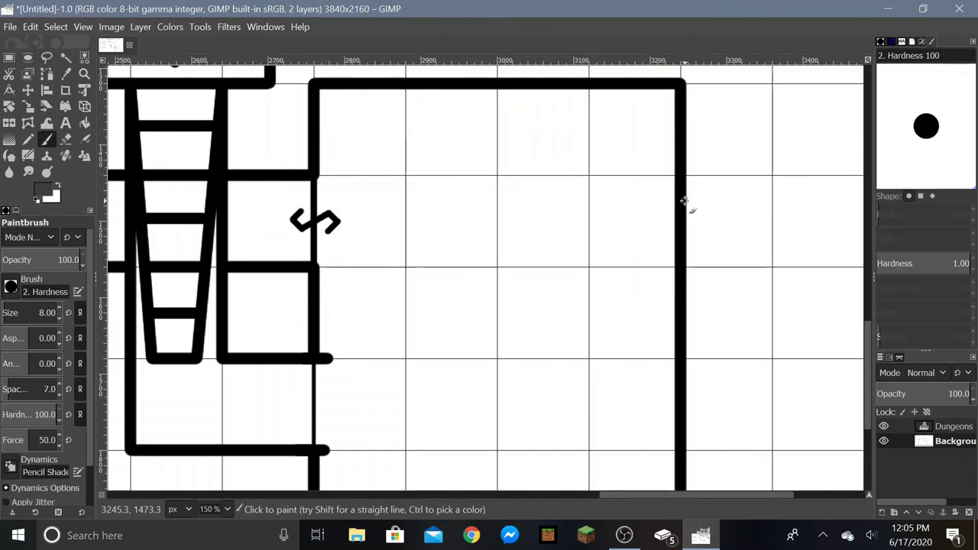
Paint an angled trapezoid dais outline jutting from the room's right wall.
{"action": "scroll", "coordinate": [606, 264], "scroll_direction": "down", "scroll_amount": 3}
{"action": "scroll", "coordinate": [629, 233], "scroll_direction": "up", "scroll_amount": 3}
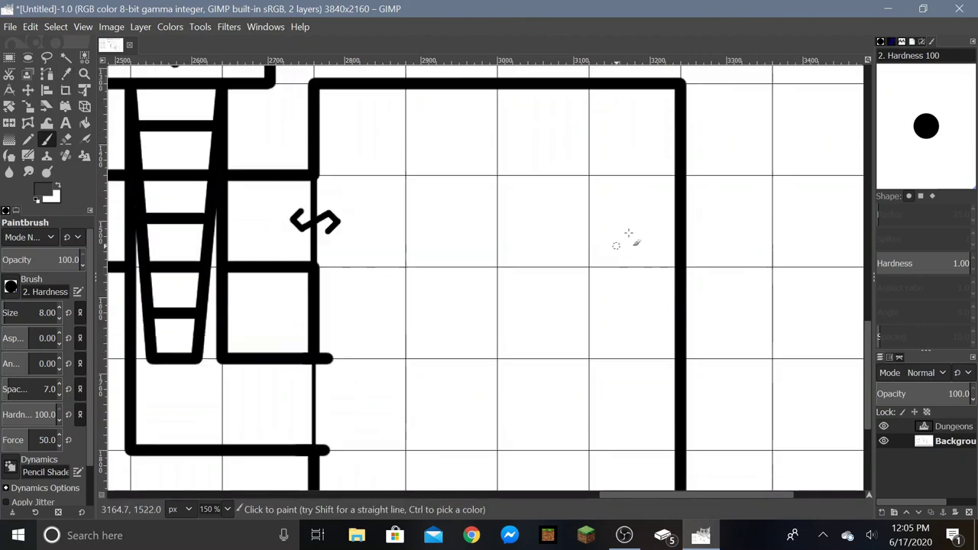
{"action": "left_click", "coordinate": [588, 202], "text": "shift"}
{"action": "left_click", "coordinate": [529, 267], "text": "shift"}
{"action": "left_click", "coordinate": [529, 357], "text": "shift"}
{"action": "left_click", "coordinate": [588, 429], "text": "shift"}
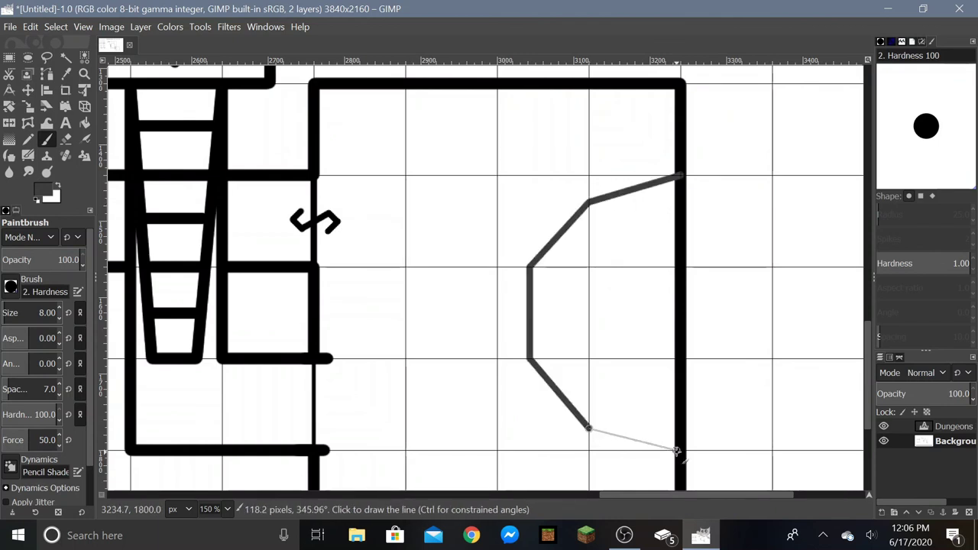
{"action": "left_click", "coordinate": [677, 451], "text": "shift"}
{"action": "scroll", "coordinate": [594, 376], "scroll_direction": "down", "scroll_amount": 3, "text": "ctrl"}
{"action": "scroll", "coordinate": [594, 374], "scroll_direction": "up", "scroll_amount": 2, "text": "ctrl"}
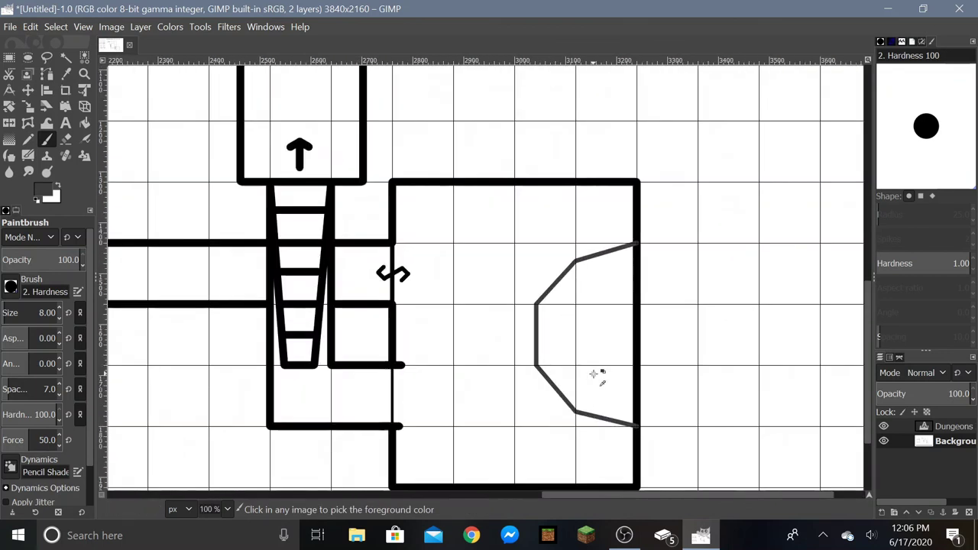
{"action": "scroll", "coordinate": [593, 374], "scroll_direction": "up", "scroll_amount": 1, "text": "ctrl"}
Switch the foreground colour back to black.
{"action": "scroll", "coordinate": [629, 229], "scroll_direction": "up", "scroll_amount": 3}
{"action": "scroll", "coordinate": [642, 260], "scroll_direction": "up", "scroll_amount": 3, "text": "ctrl"}
{"action": "scroll", "coordinate": [657, 245], "scroll_direction": "down", "scroll_amount": 3, "text": "ctrl"}
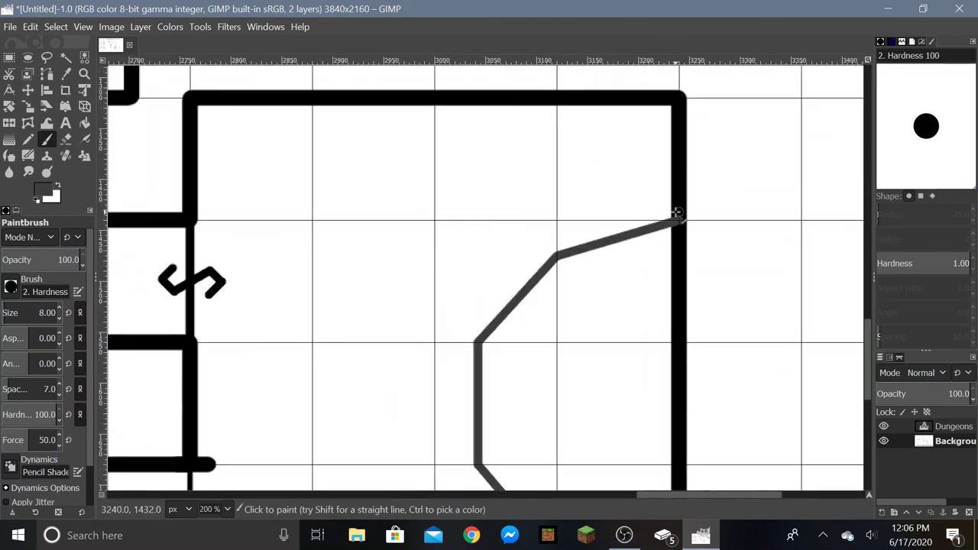
{"action": "scroll", "coordinate": [569, 302], "scroll_direction": "down", "scroll_amount": 3}
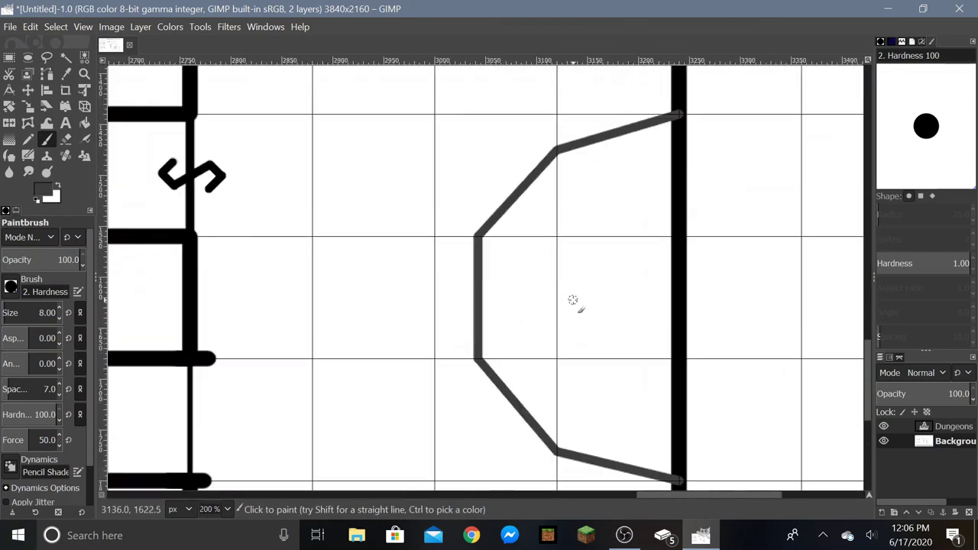
{"action": "left_click", "coordinate": [54, 189]}
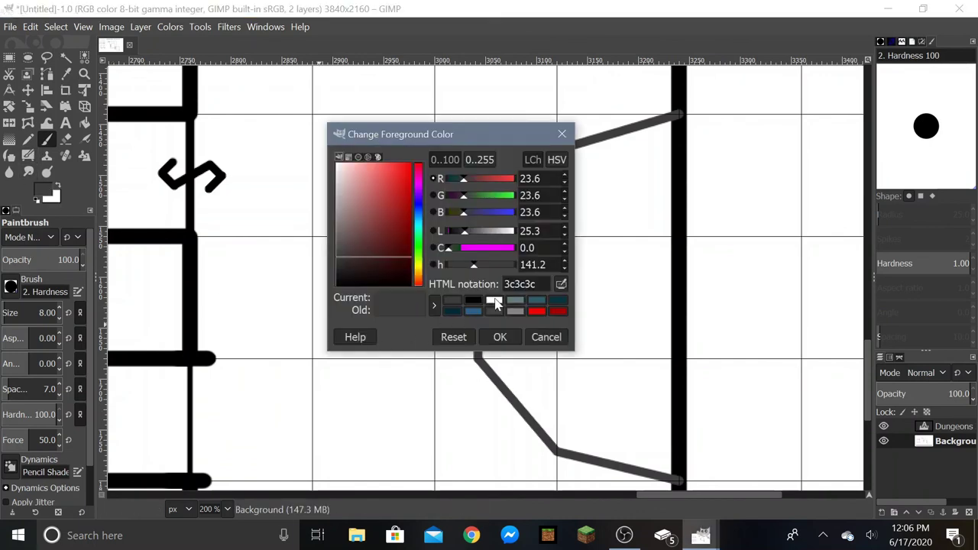
{"action": "left_click", "coordinate": [473, 300]}
{"action": "left_click", "coordinate": [500, 337]}
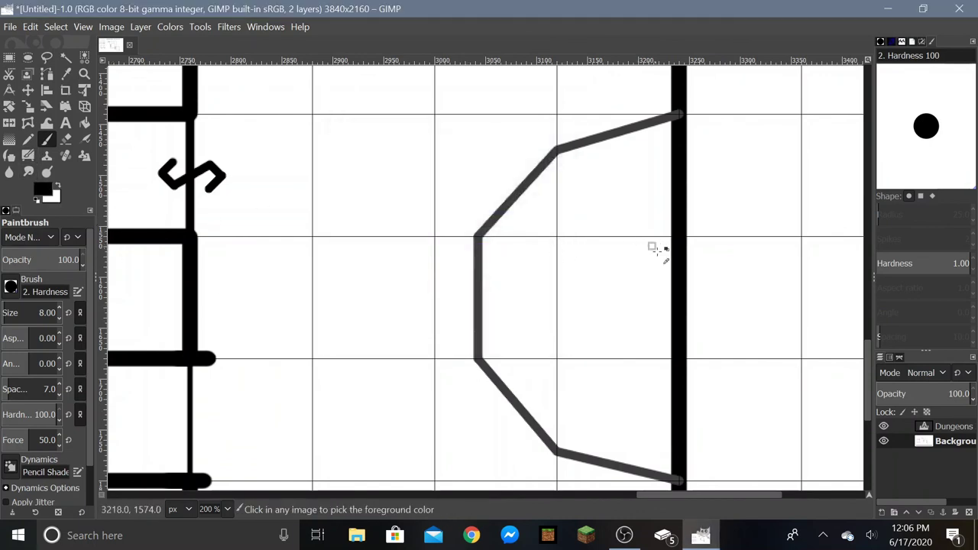
Paint a small black rectangular chest outline on the grey dais.
{"action": "scroll", "coordinate": [653, 248], "scroll_direction": "up", "scroll_amount": 3}
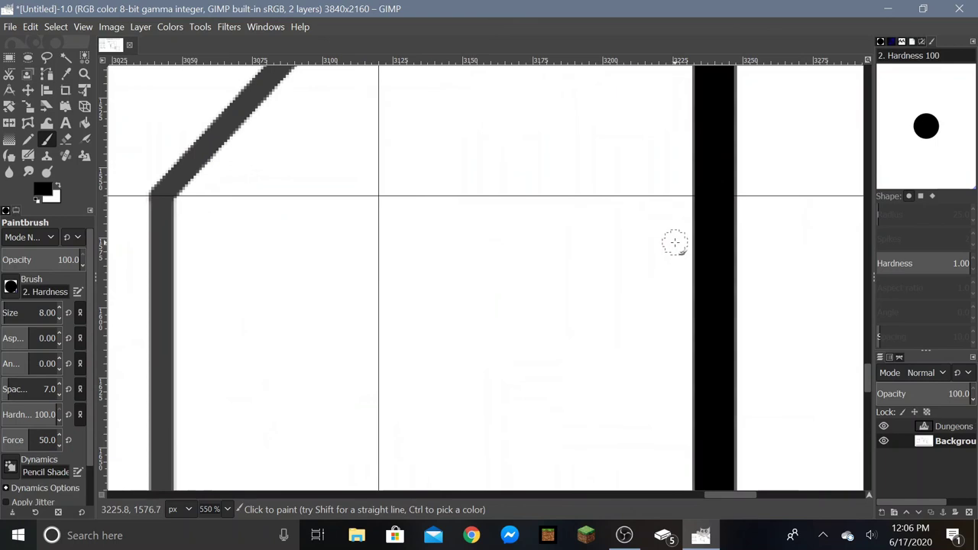
{"action": "left_click", "coordinate": [675, 243]}
{"action": "scroll", "coordinate": [675, 243], "scroll_direction": "down", "scroll_amount": 3}
{"action": "left_click", "coordinate": [675, 372], "text": "shift"}
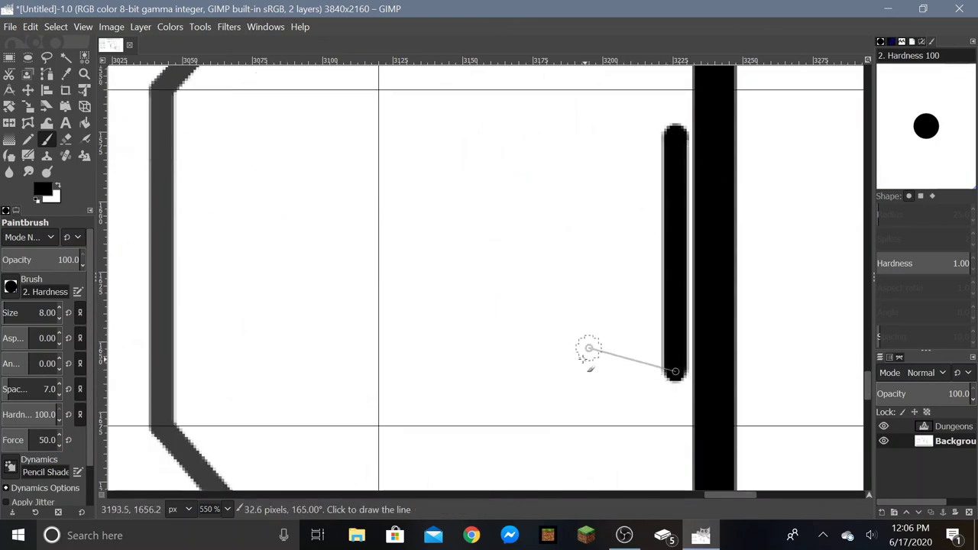
{"action": "left_click", "coordinate": [553, 371], "text": "shift"}
{"action": "left_click", "coordinate": [554, 141], "text": "shift"}
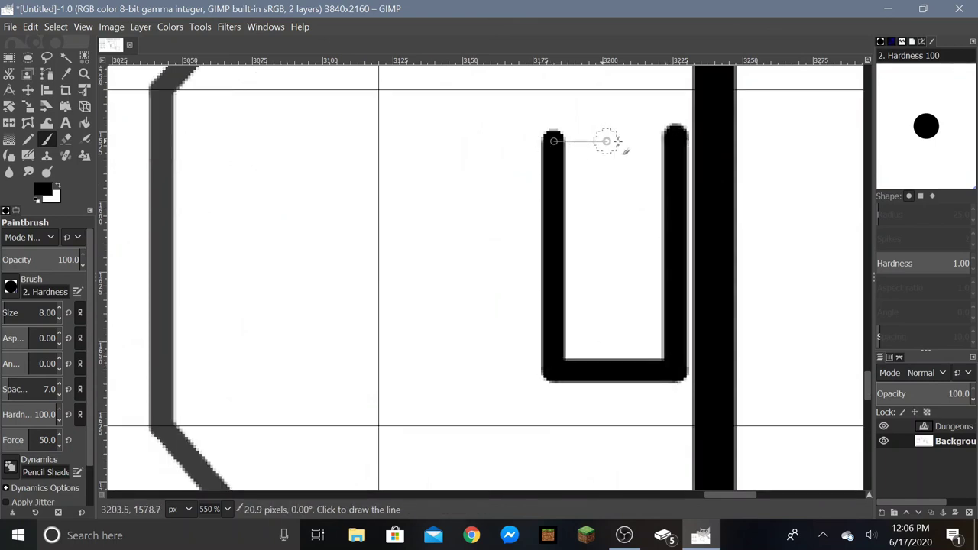
{"action": "left_click", "coordinate": [676, 140], "text": "shift"}
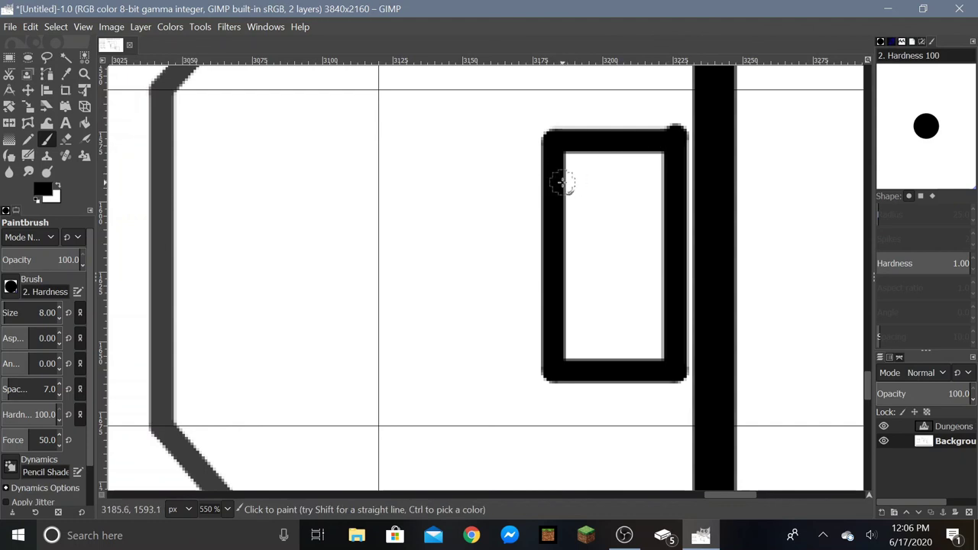
Add two horizontal crossbands near the chest's top and bottom.
{"action": "left_click", "coordinate": [559, 182]}
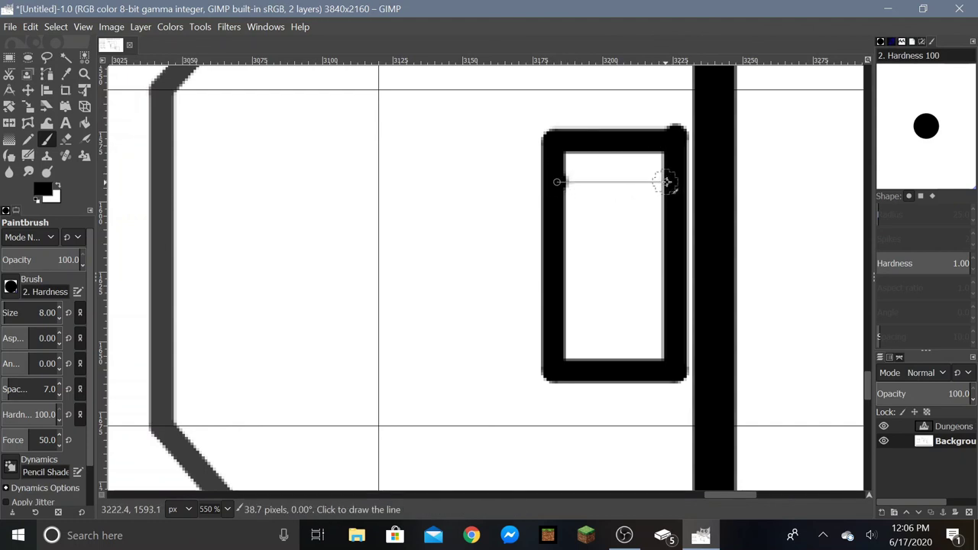
{"action": "left_click", "coordinate": [667, 182], "text": "shift"}
{"action": "left_click", "coordinate": [557, 339]}
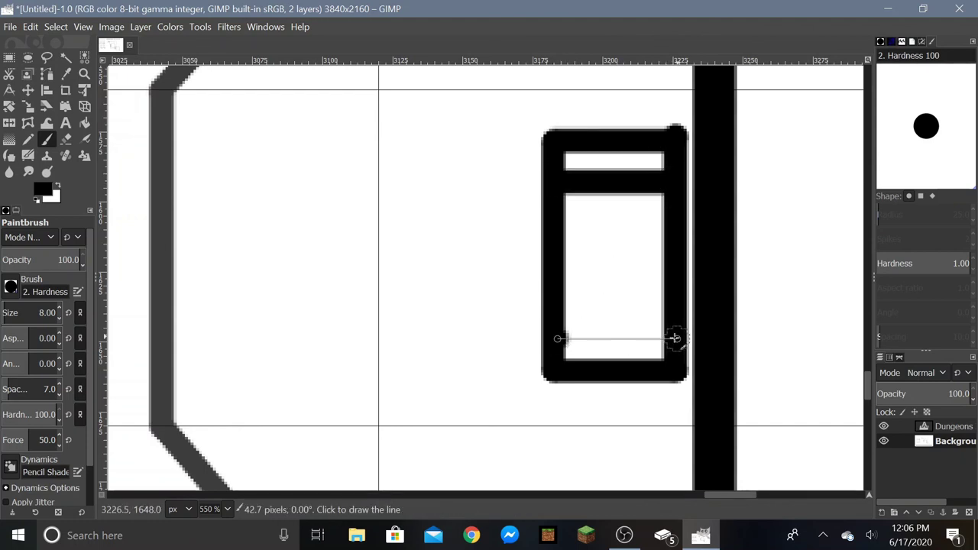
{"action": "left_click", "coordinate": [673, 338], "text": "shift"}
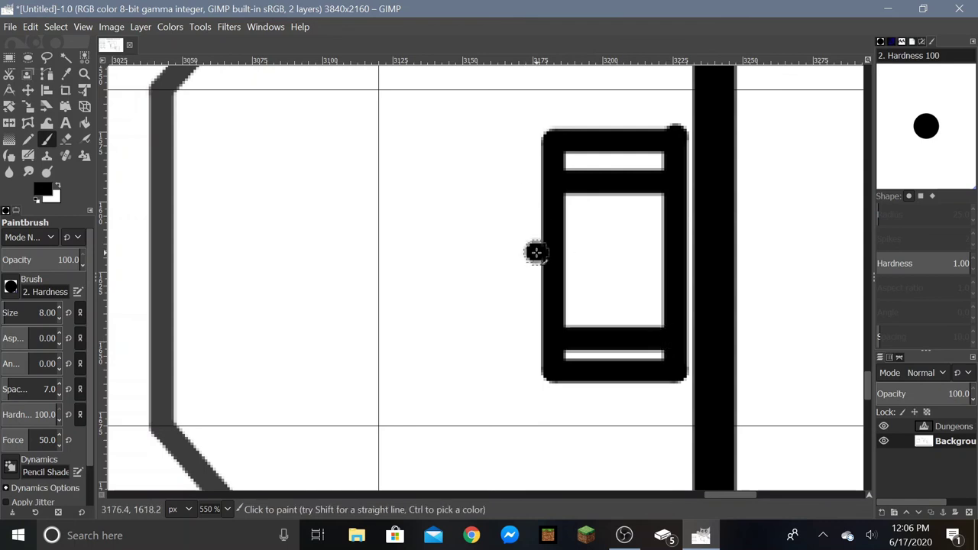
{"action": "scroll", "coordinate": [536, 253], "scroll_direction": "down", "scroll_amount": 5}
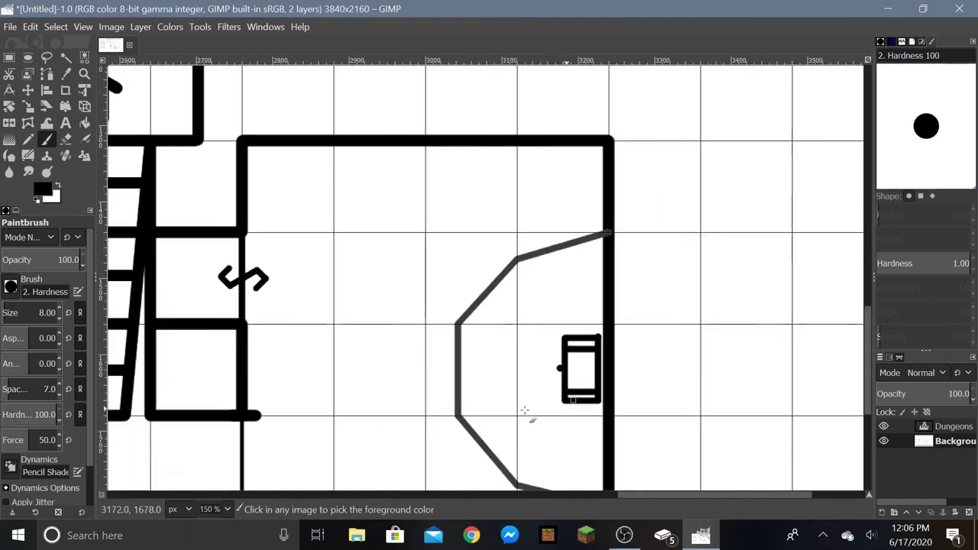
{"action": "scroll", "coordinate": [576, 376], "scroll_direction": "down", "scroll_amount": 2}
Zoom in and out around the slanted passage between the two upper rooms.
{"action": "scroll", "coordinate": [517, 406], "scroll_direction": "down", "scroll_amount": 3}
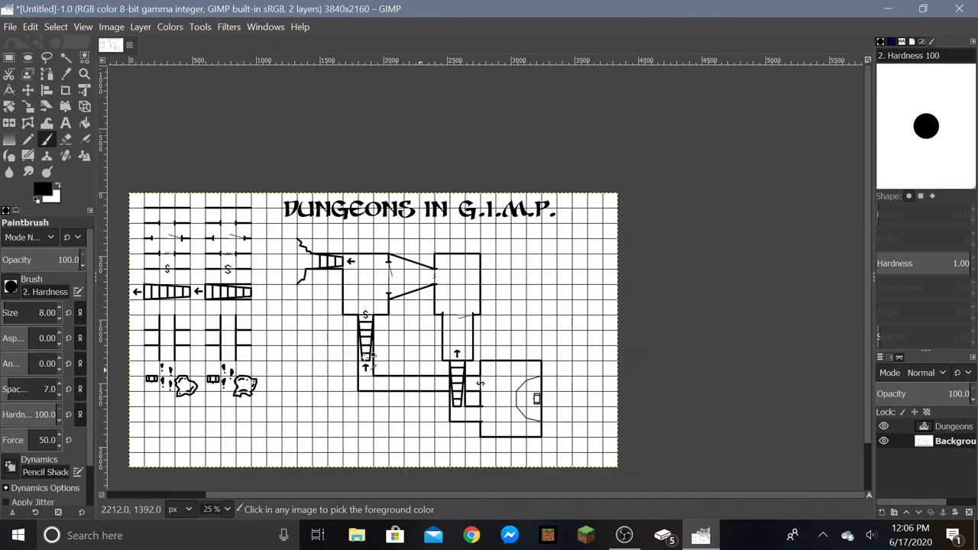
{"action": "scroll", "coordinate": [143, 368], "scroll_direction": "up", "scroll_amount": 5}
{"action": "scroll", "coordinate": [535, 379], "scroll_direction": "down", "scroll_amount": 5}
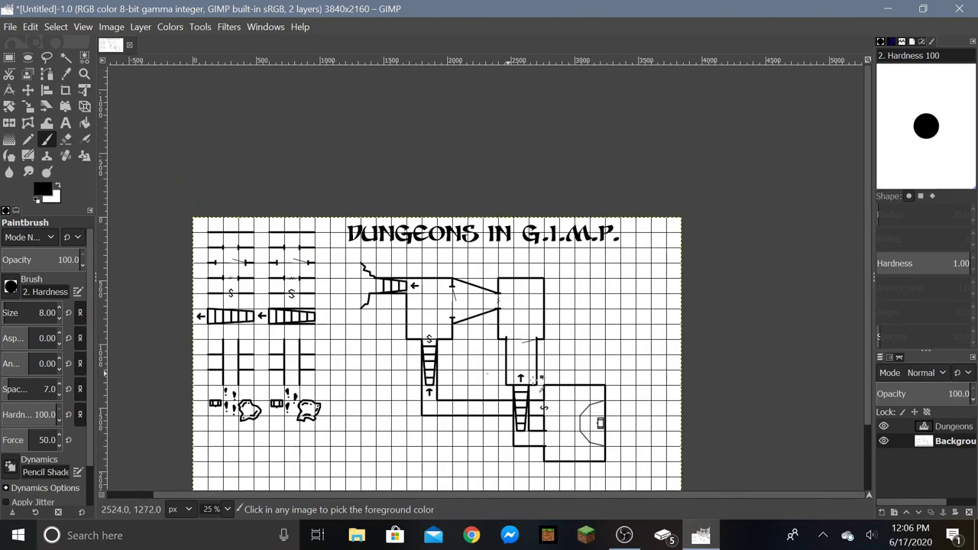
{"action": "scroll", "coordinate": [567, 432], "scroll_direction": "up", "scroll_amount": 1}
{"action": "scroll", "coordinate": [575, 421], "scroll_direction": "up", "scroll_amount": 1}
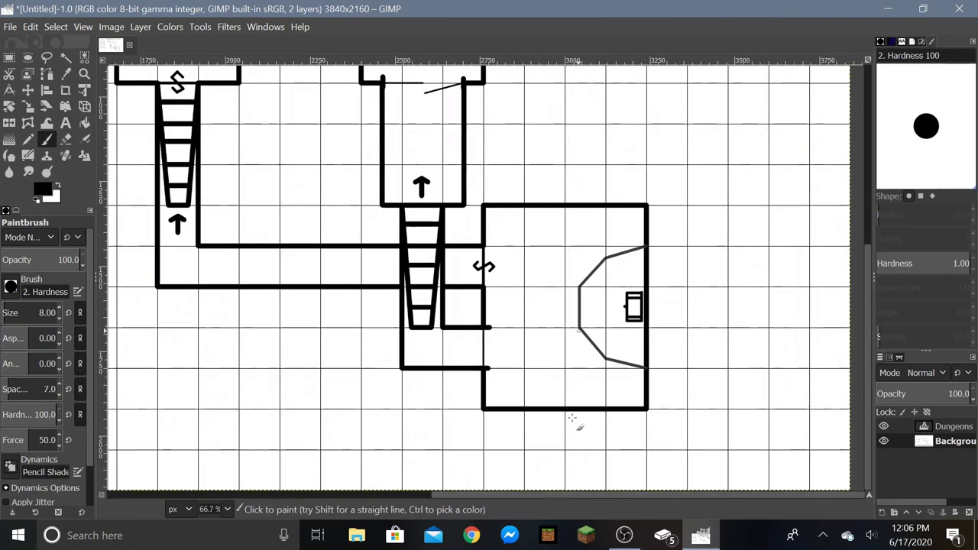
{"action": "scroll", "coordinate": [538, 386], "scroll_direction": "down", "scroll_amount": 1}
{"action": "scroll", "coordinate": [530, 380], "scroll_direction": "down", "scroll_amount": 1}
{"action": "scroll", "coordinate": [529, 380], "scroll_direction": "up", "scroll_amount": 1}
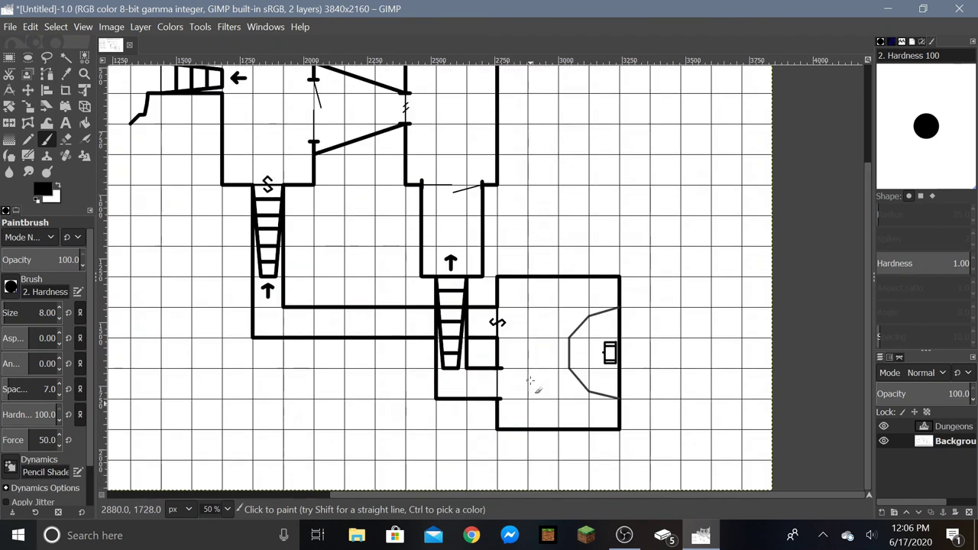
{"action": "scroll", "coordinate": [469, 435], "scroll_direction": "down", "scroll_amount": 1}
{"action": "scroll", "coordinate": [358, 321], "scroll_direction": "up", "scroll_amount": 1}
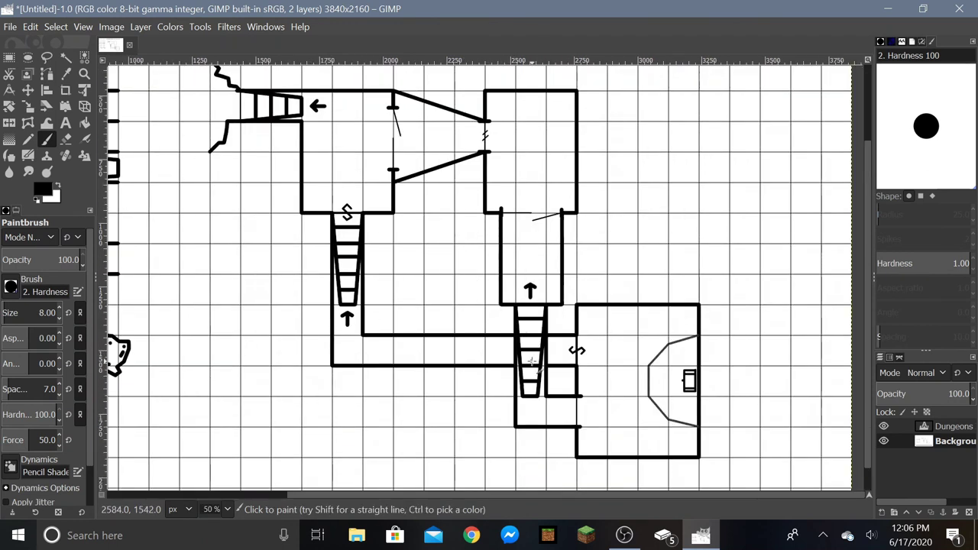
{"action": "scroll", "coordinate": [532, 361], "scroll_direction": "down", "scroll_amount": 1}
{"action": "scroll", "coordinate": [532, 360], "scroll_direction": "up", "scroll_amount": 1}
{"action": "scroll", "coordinate": [493, 203], "scroll_direction": "up", "scroll_amount": 1}
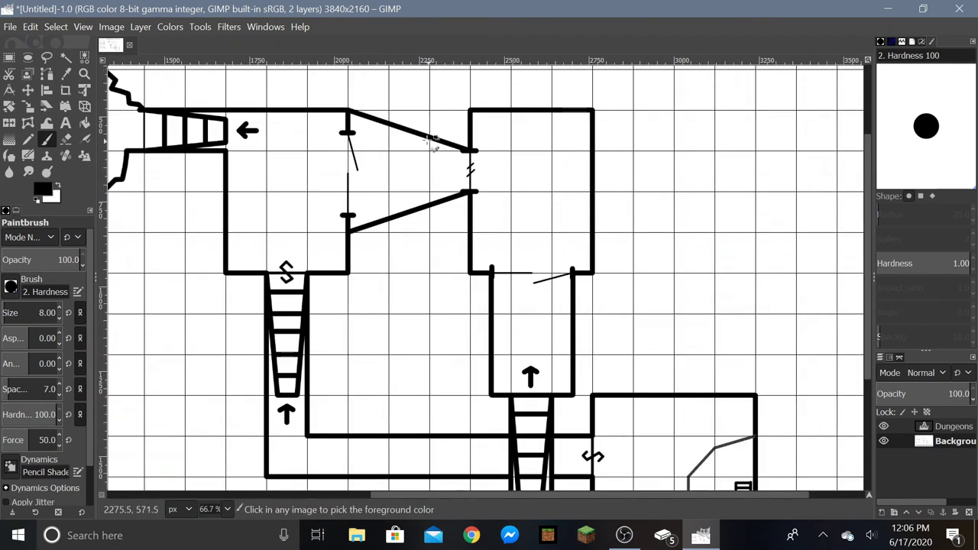
{"action": "scroll", "coordinate": [432, 144], "scroll_direction": "up", "scroll_amount": 3}
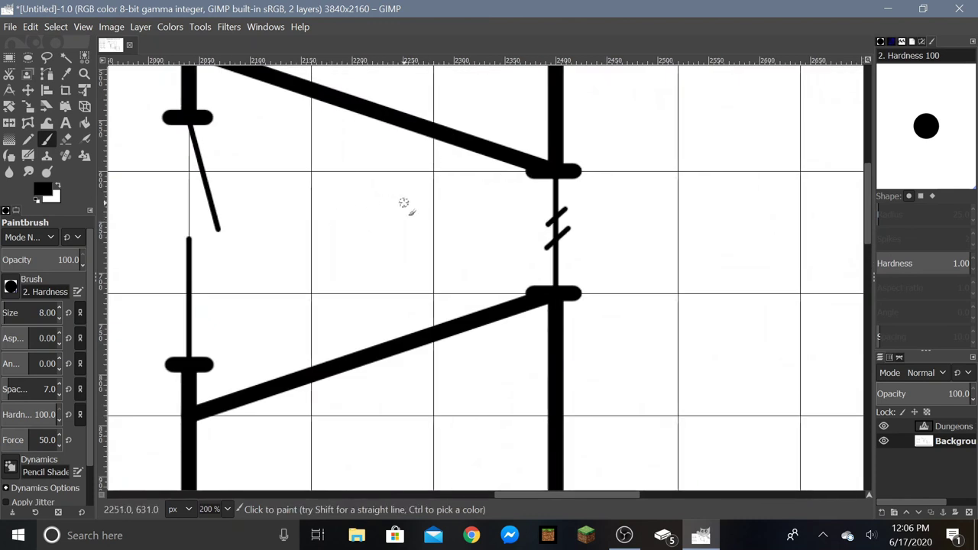
{"action": "scroll", "coordinate": [372, 196], "scroll_direction": "down", "scroll_amount": 4}
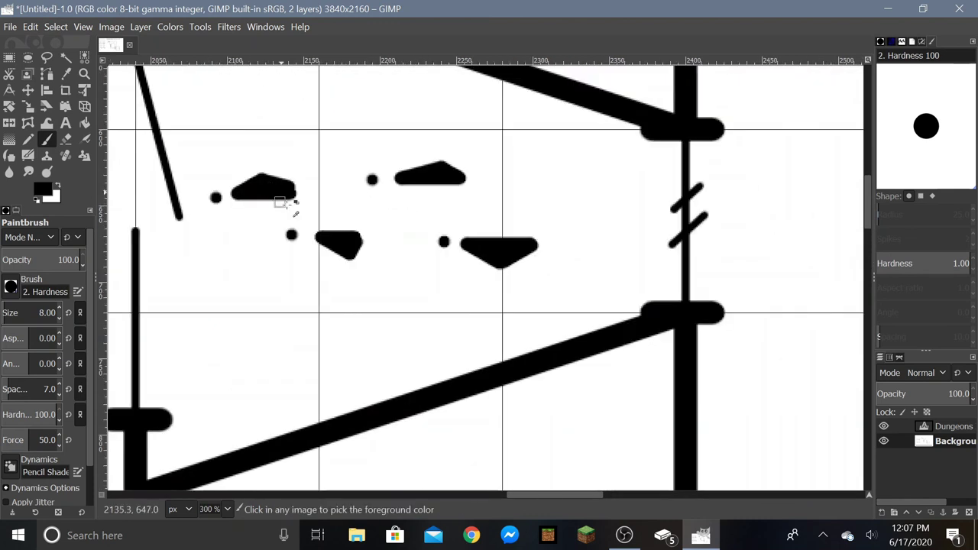
{"action": "scroll", "coordinate": [266, 239], "scroll_direction": "down", "scroll_amount": 2}
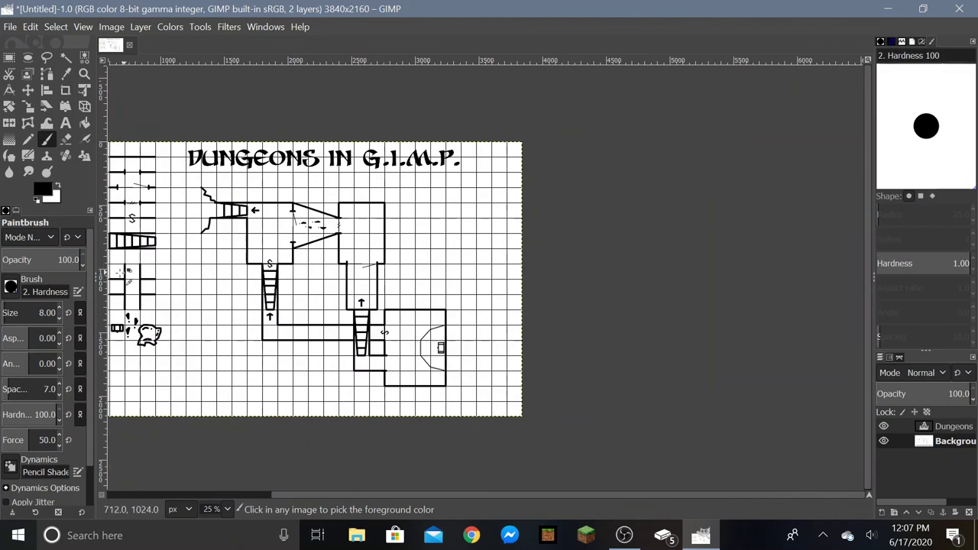
{"action": "scroll", "coordinate": [121, 273], "scroll_direction": "up", "scroll_amount": 2}
{"action": "scroll", "coordinate": [254, 283], "scroll_direction": "down", "scroll_amount": 5}
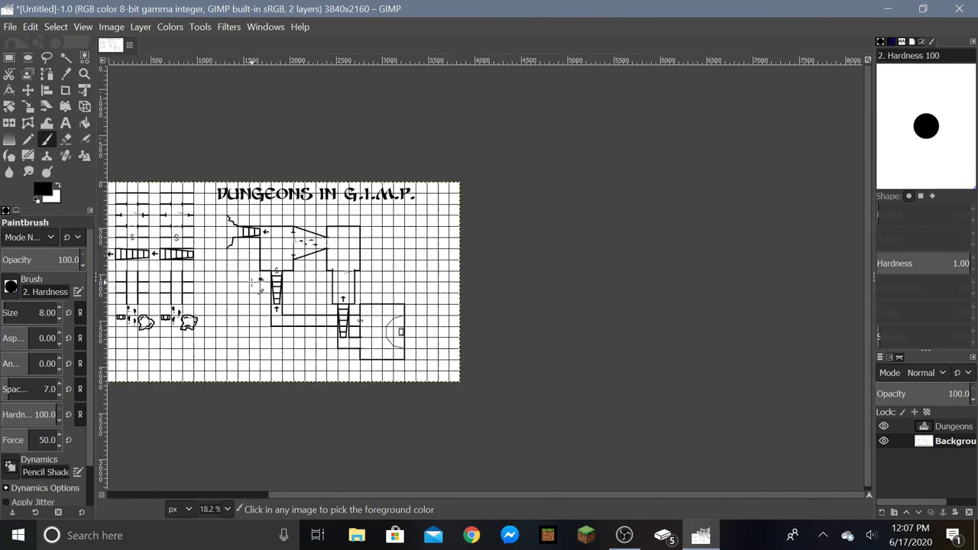
{"action": "scroll", "coordinate": [153, 280], "scroll_direction": "up", "scroll_amount": 4}
{"action": "scroll", "coordinate": [570, 294], "scroll_direction": "down", "scroll_amount": 2}
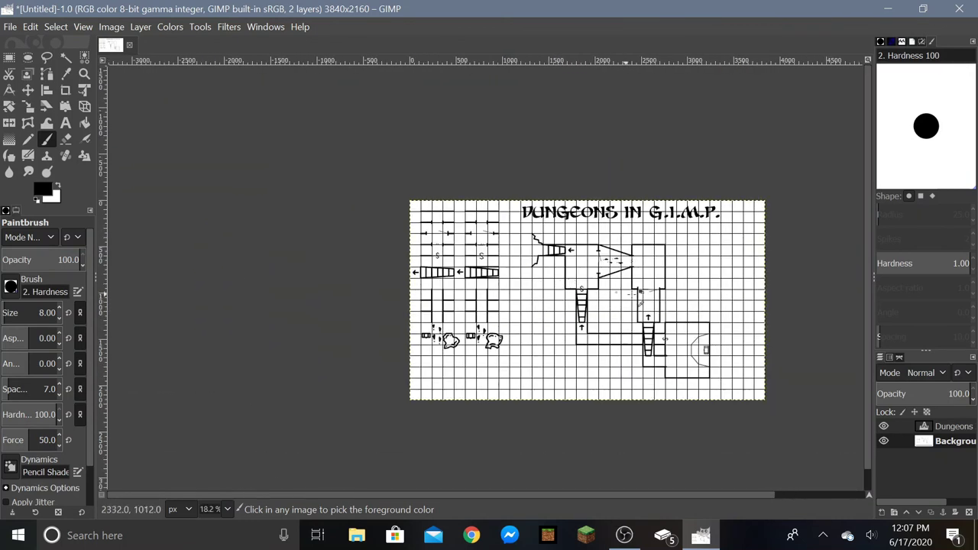
{"action": "scroll", "coordinate": [676, 284], "scroll_direction": "up", "scroll_amount": 2}
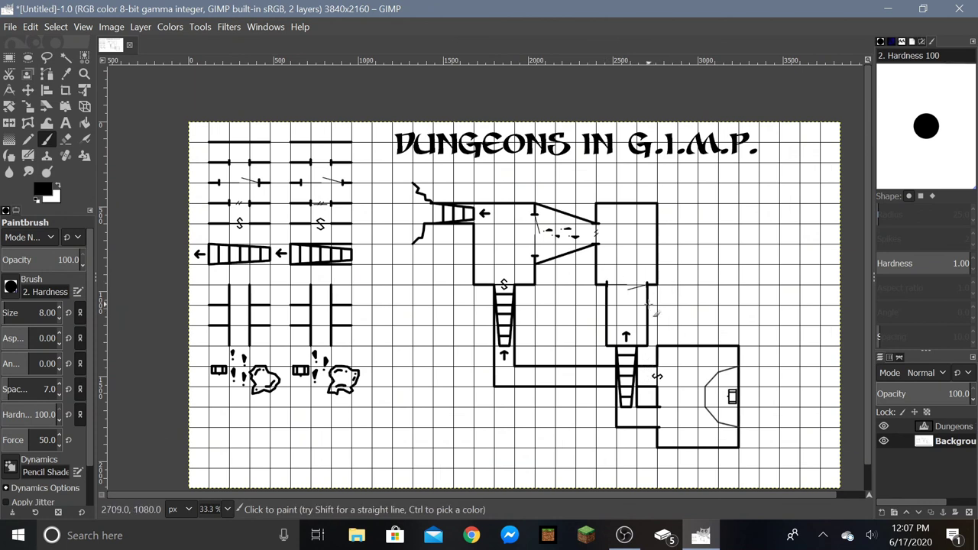
{"action": "scroll", "coordinate": [662, 337], "scroll_direction": "up", "scroll_amount": 1}
{"action": "scroll", "coordinate": [641, 342], "scroll_direction": "down", "scroll_amount": 1}
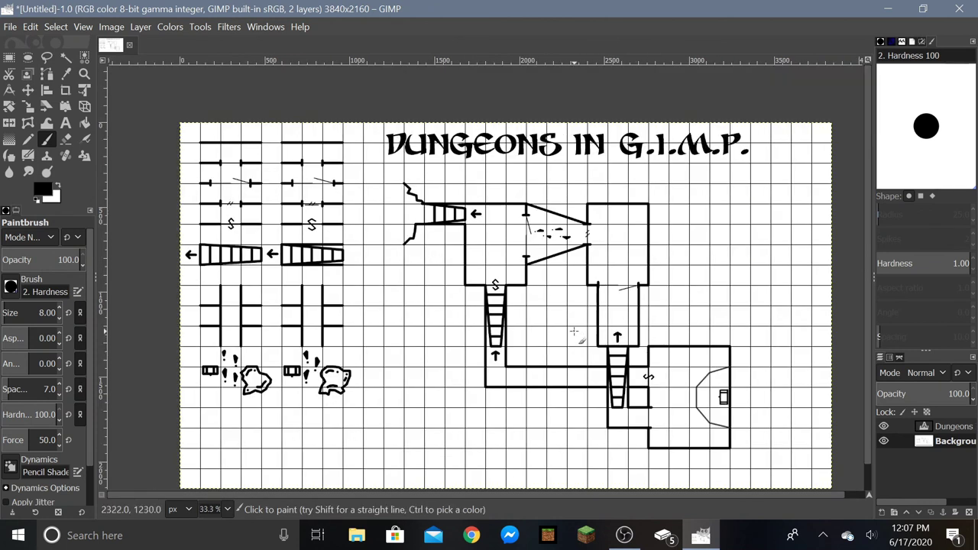